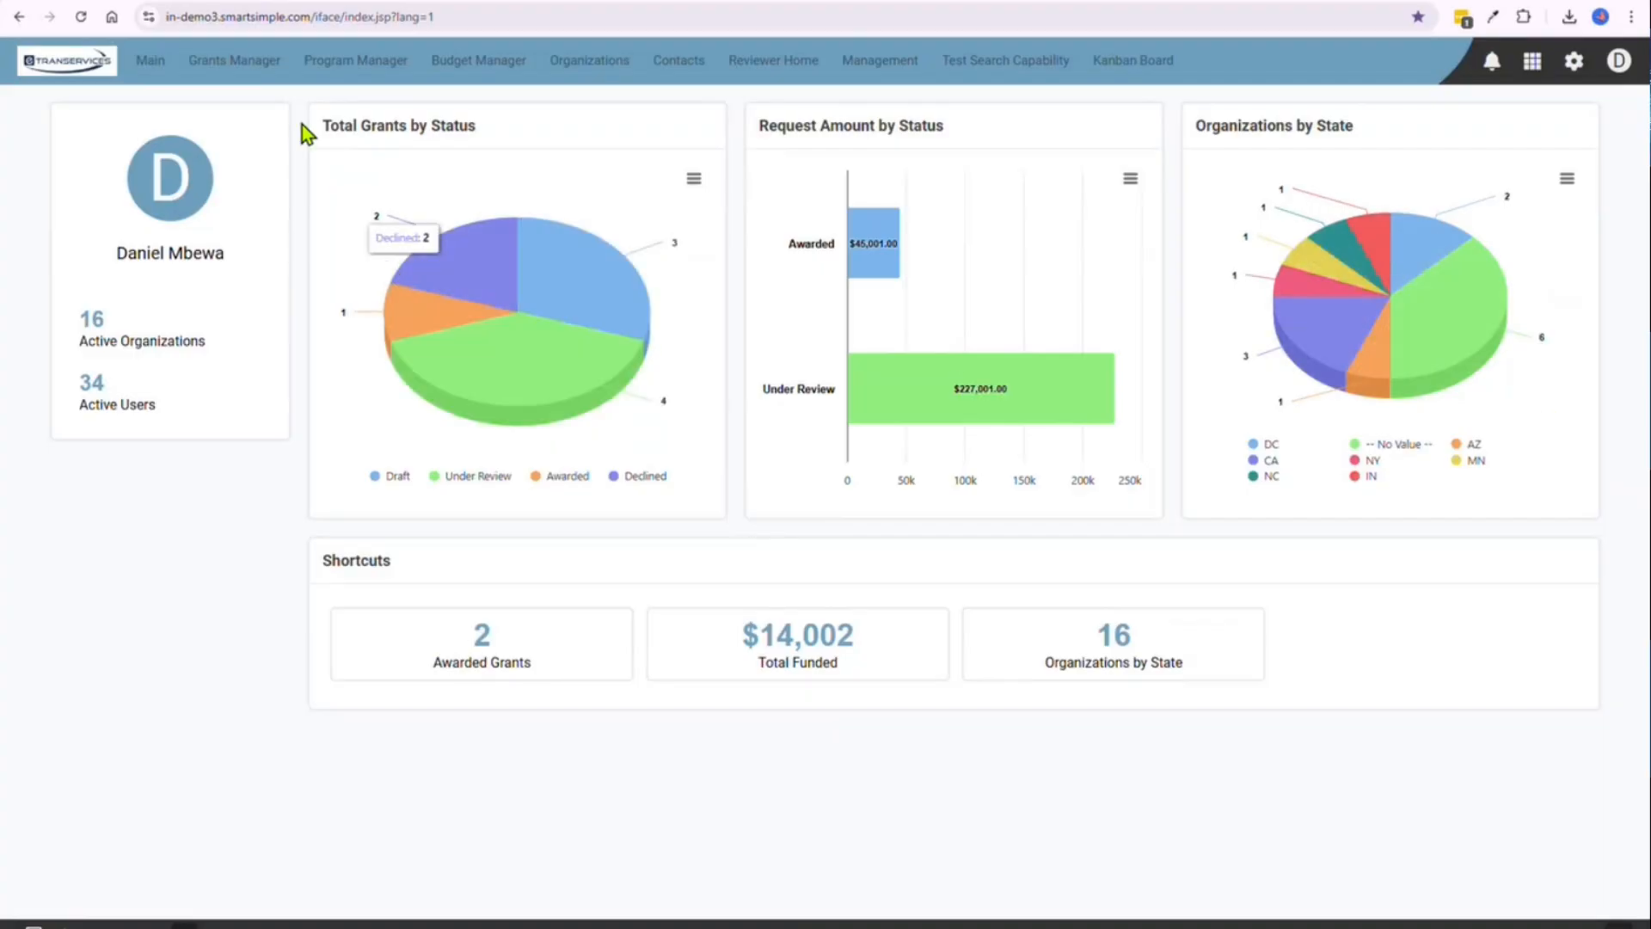
Open the Activities list of the Grants Manager and restrict the type filter to Payment only
click(240, 65)
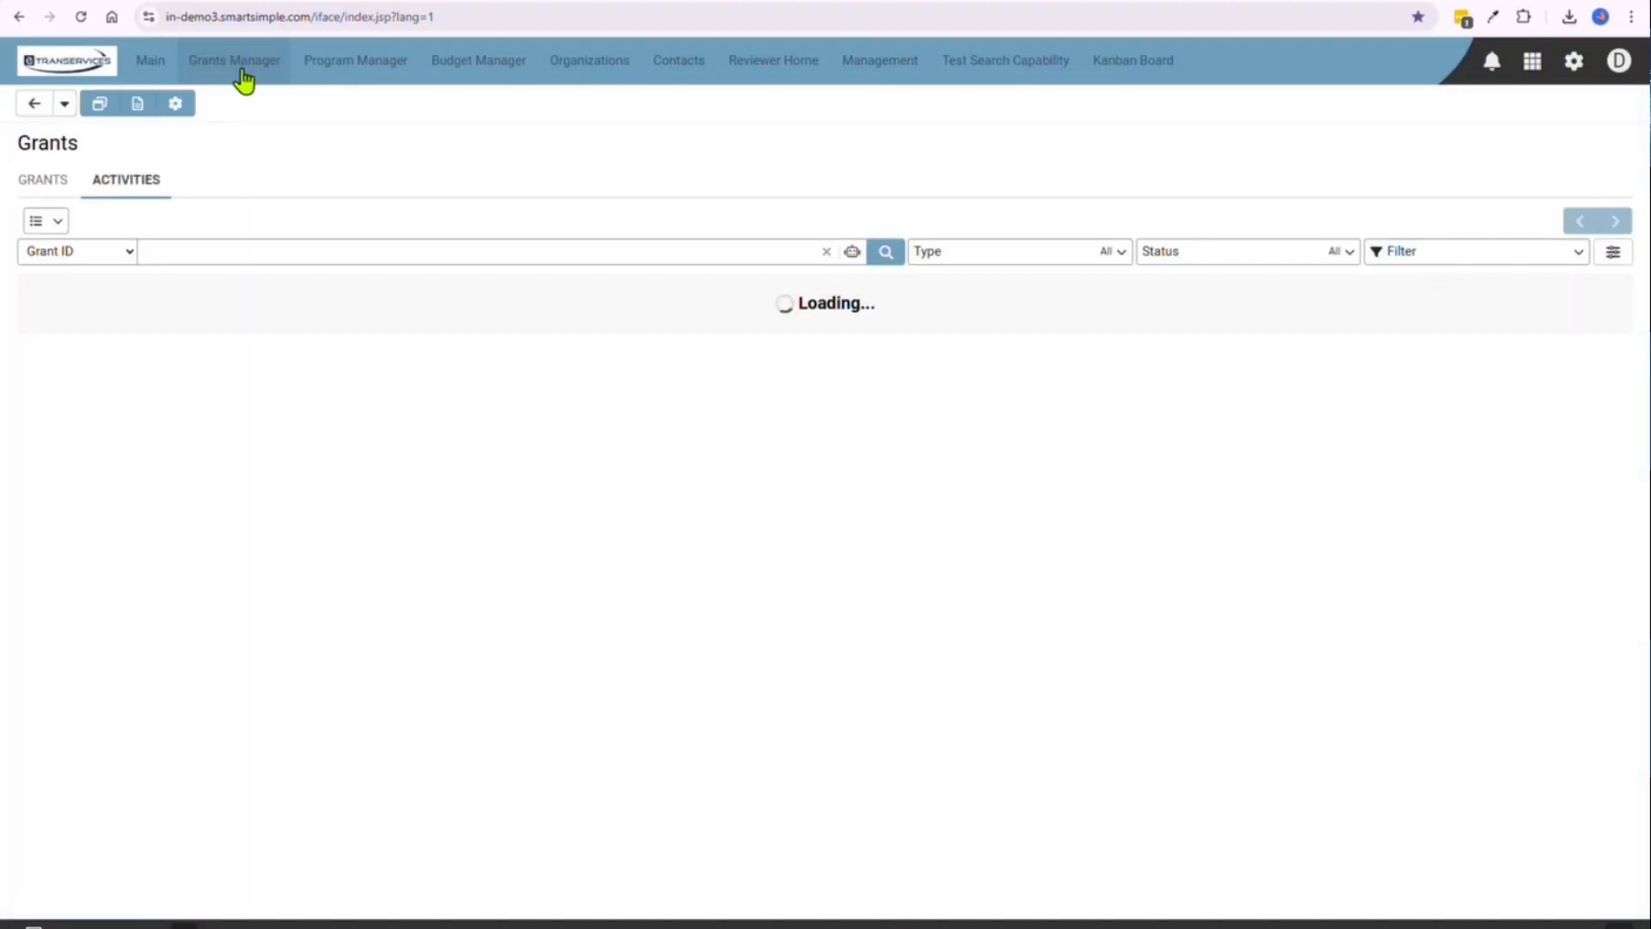
click(141, 195)
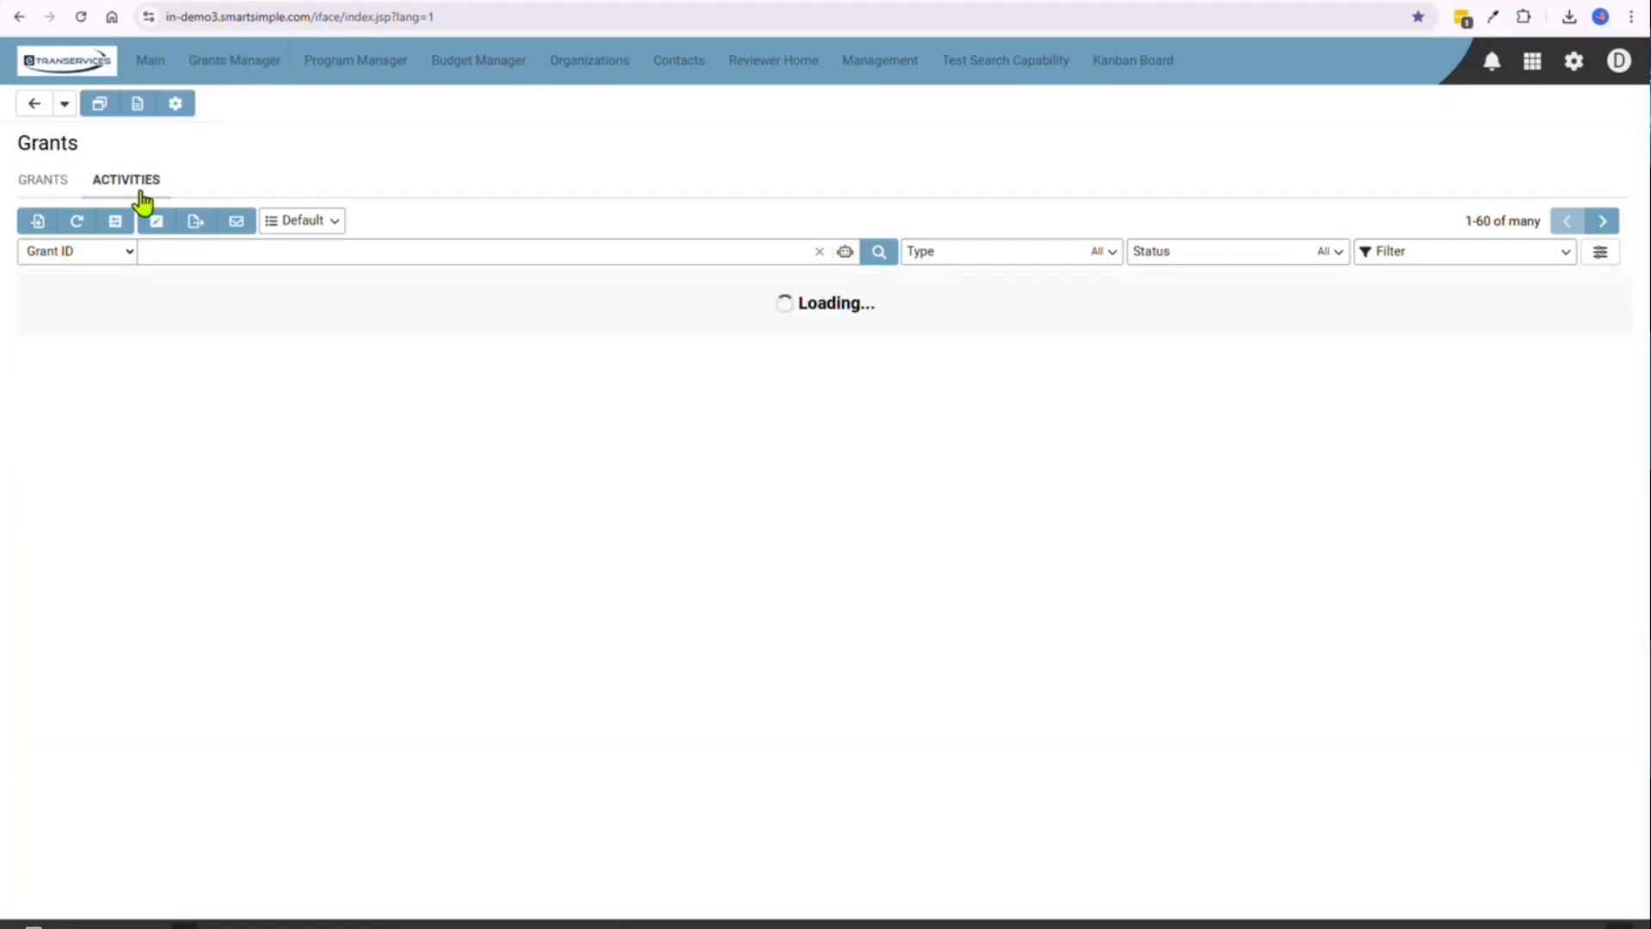
click(950, 257)
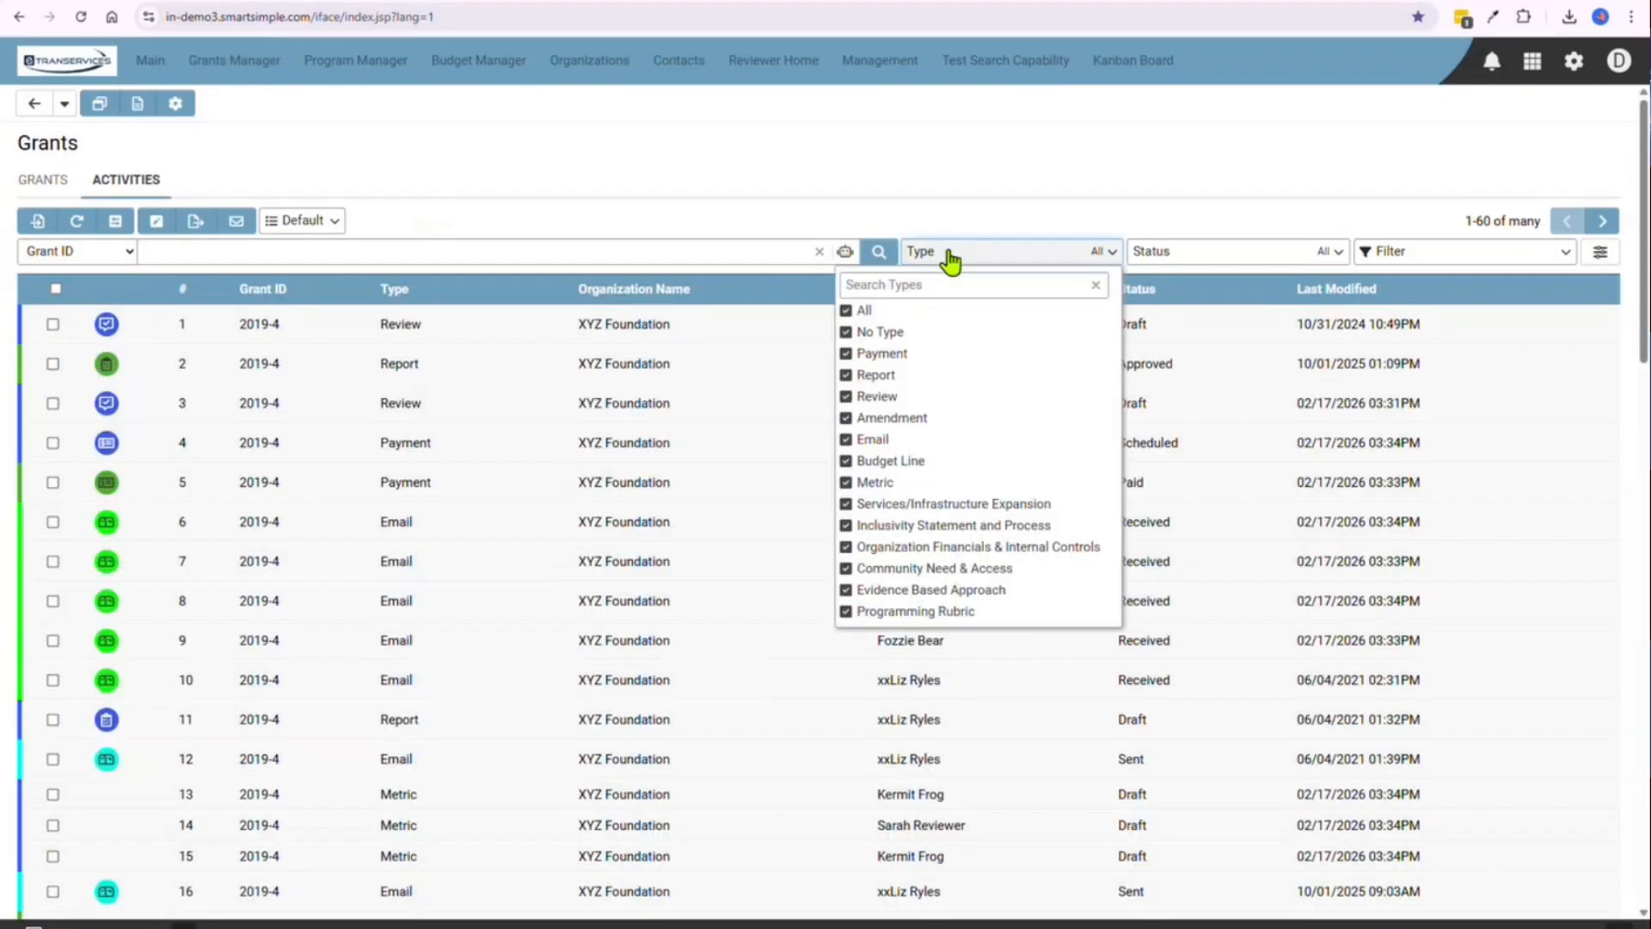
click(847, 314)
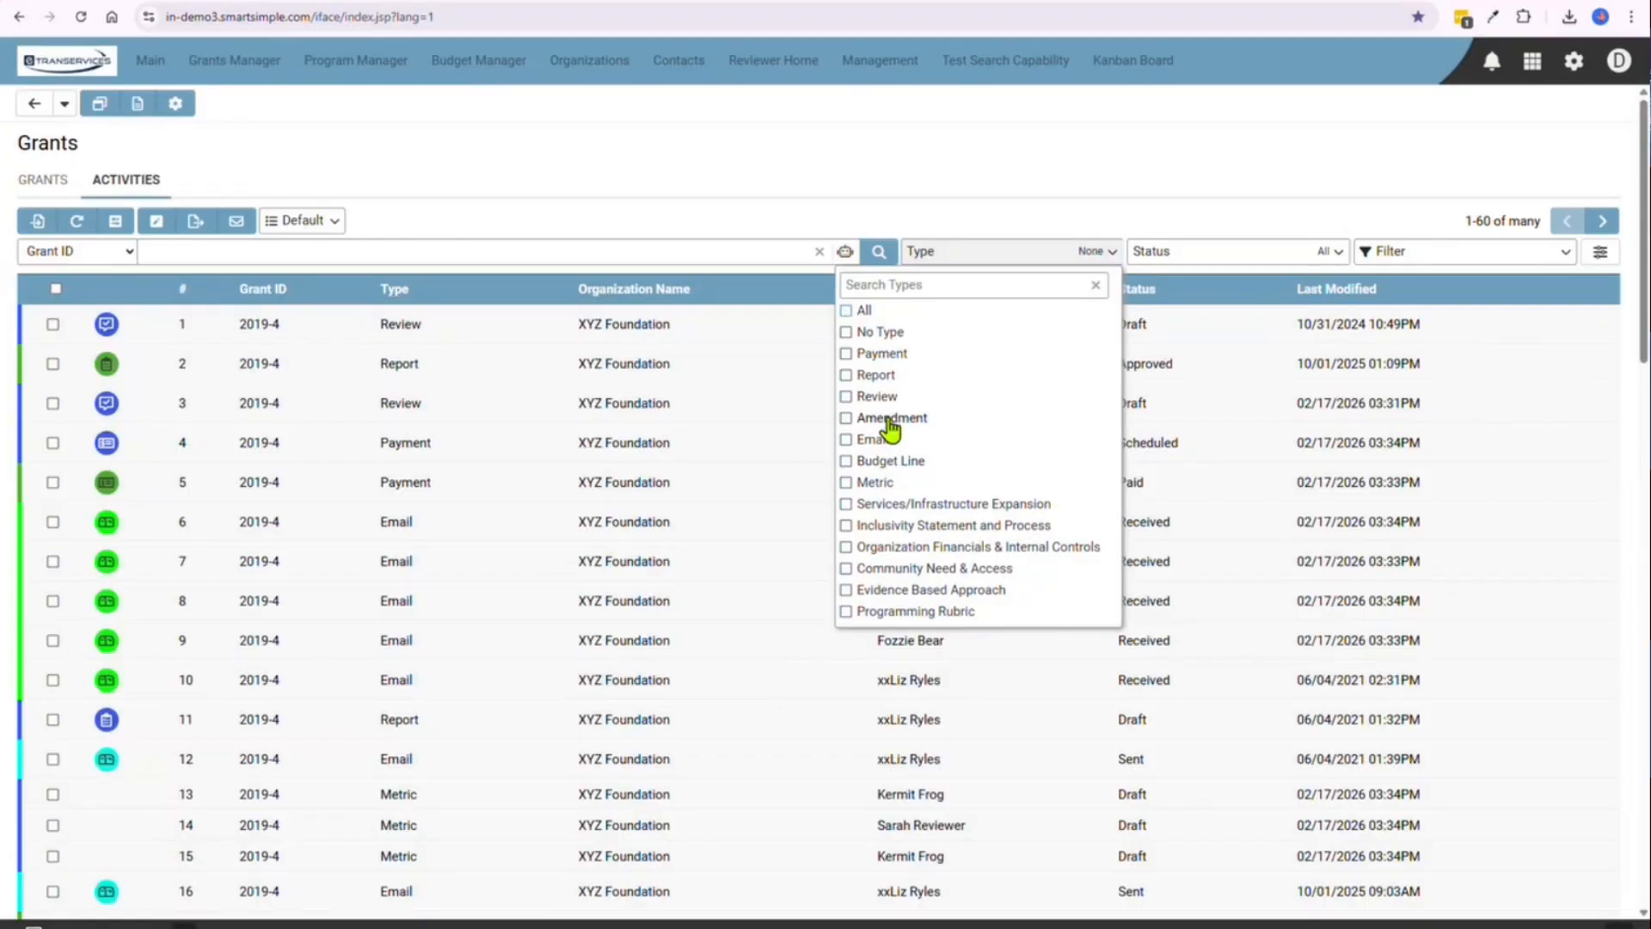
click(882, 354)
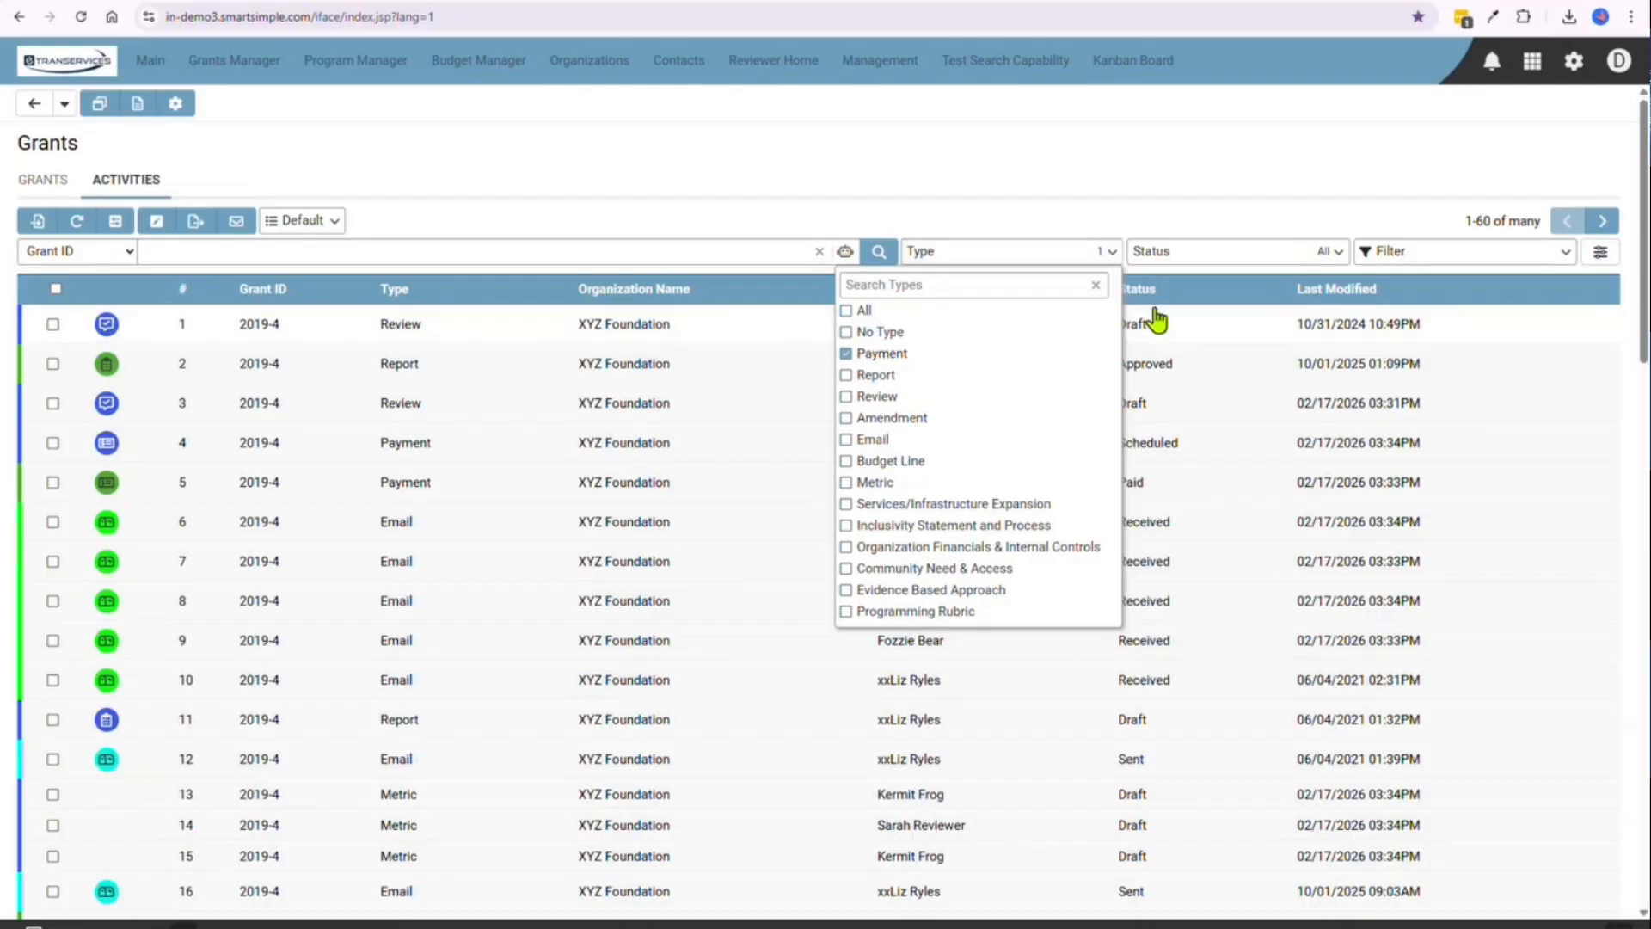
Restrict the activity status filter to Scheduled only and run the search
click(1209, 252)
click(1176, 311)
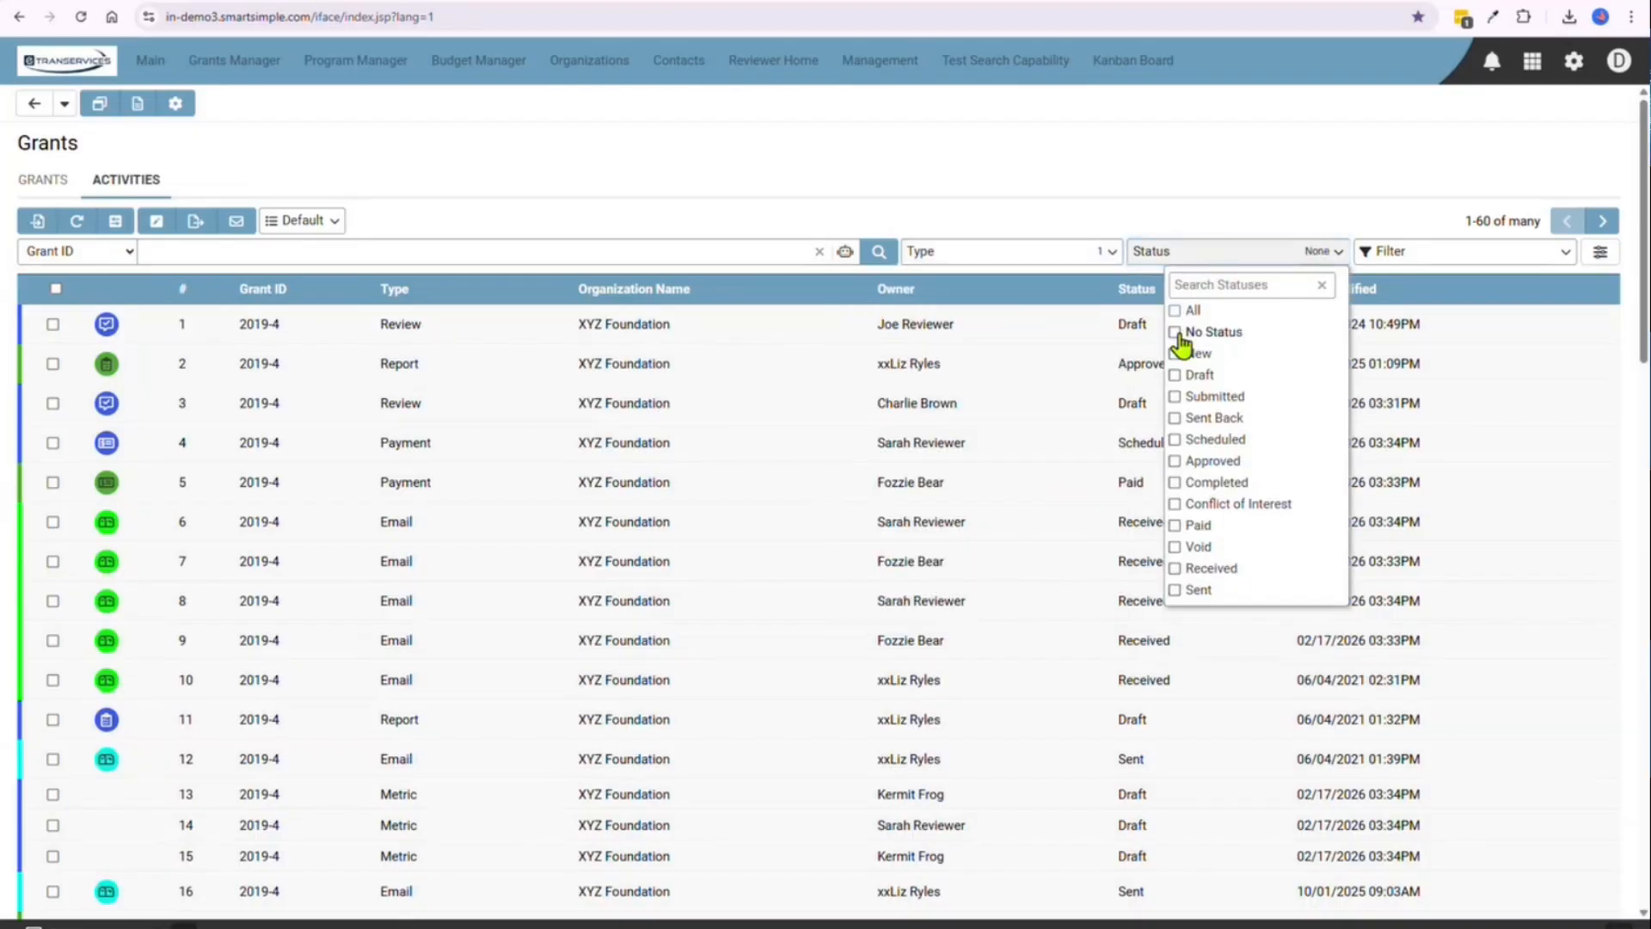
click(1196, 439)
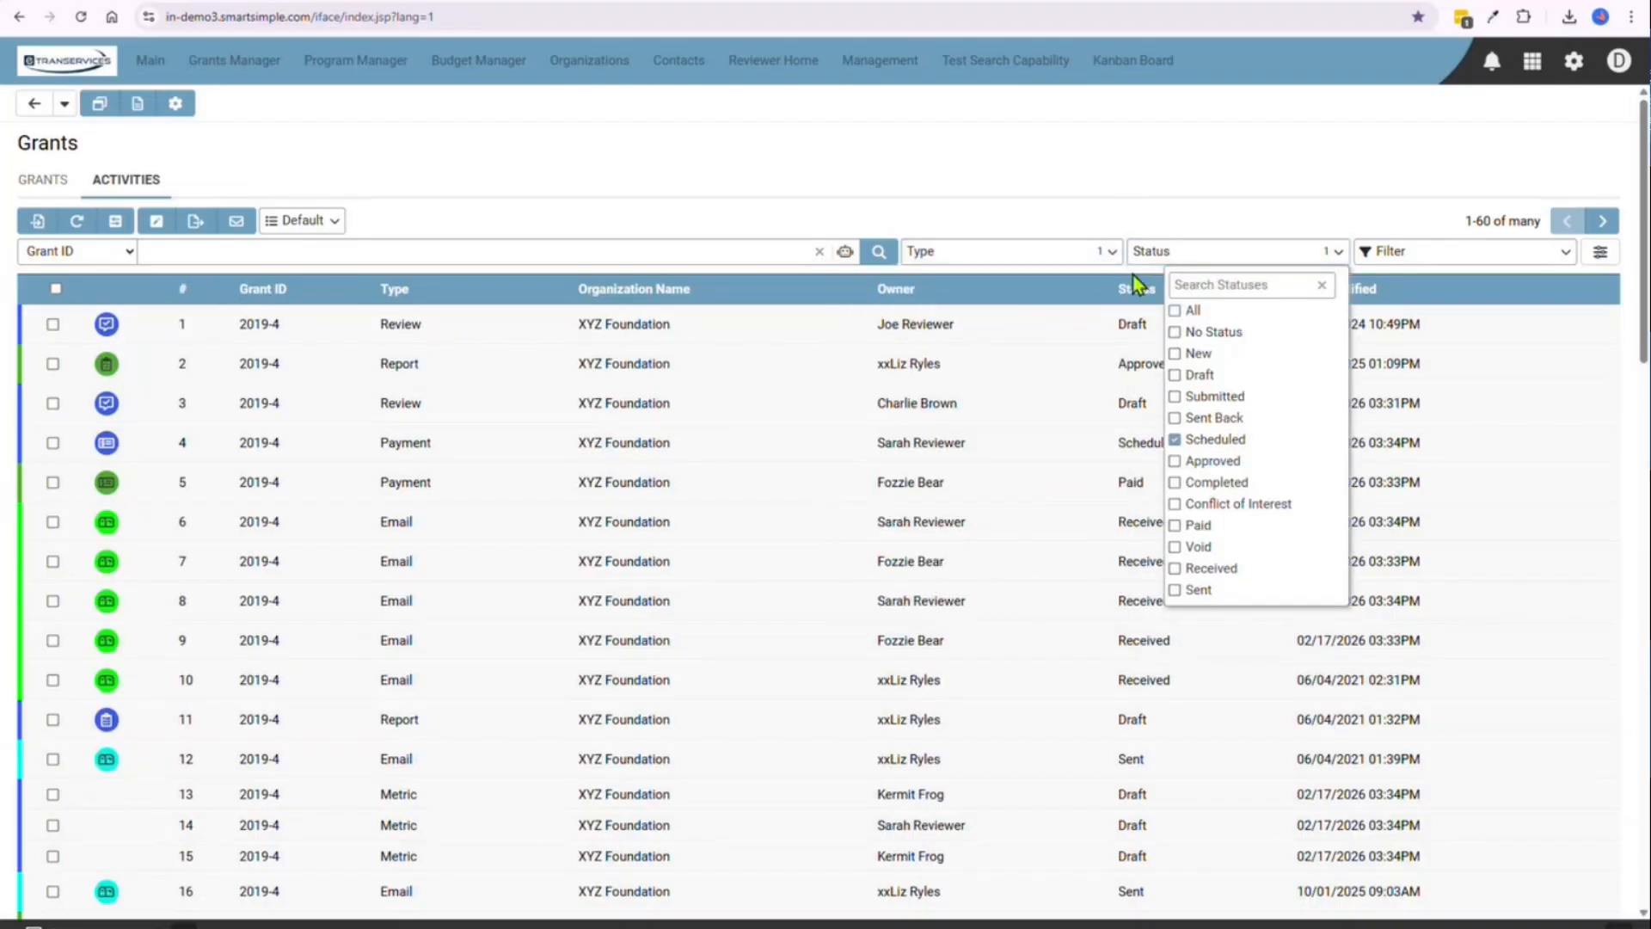
click(1091, 199)
click(881, 253)
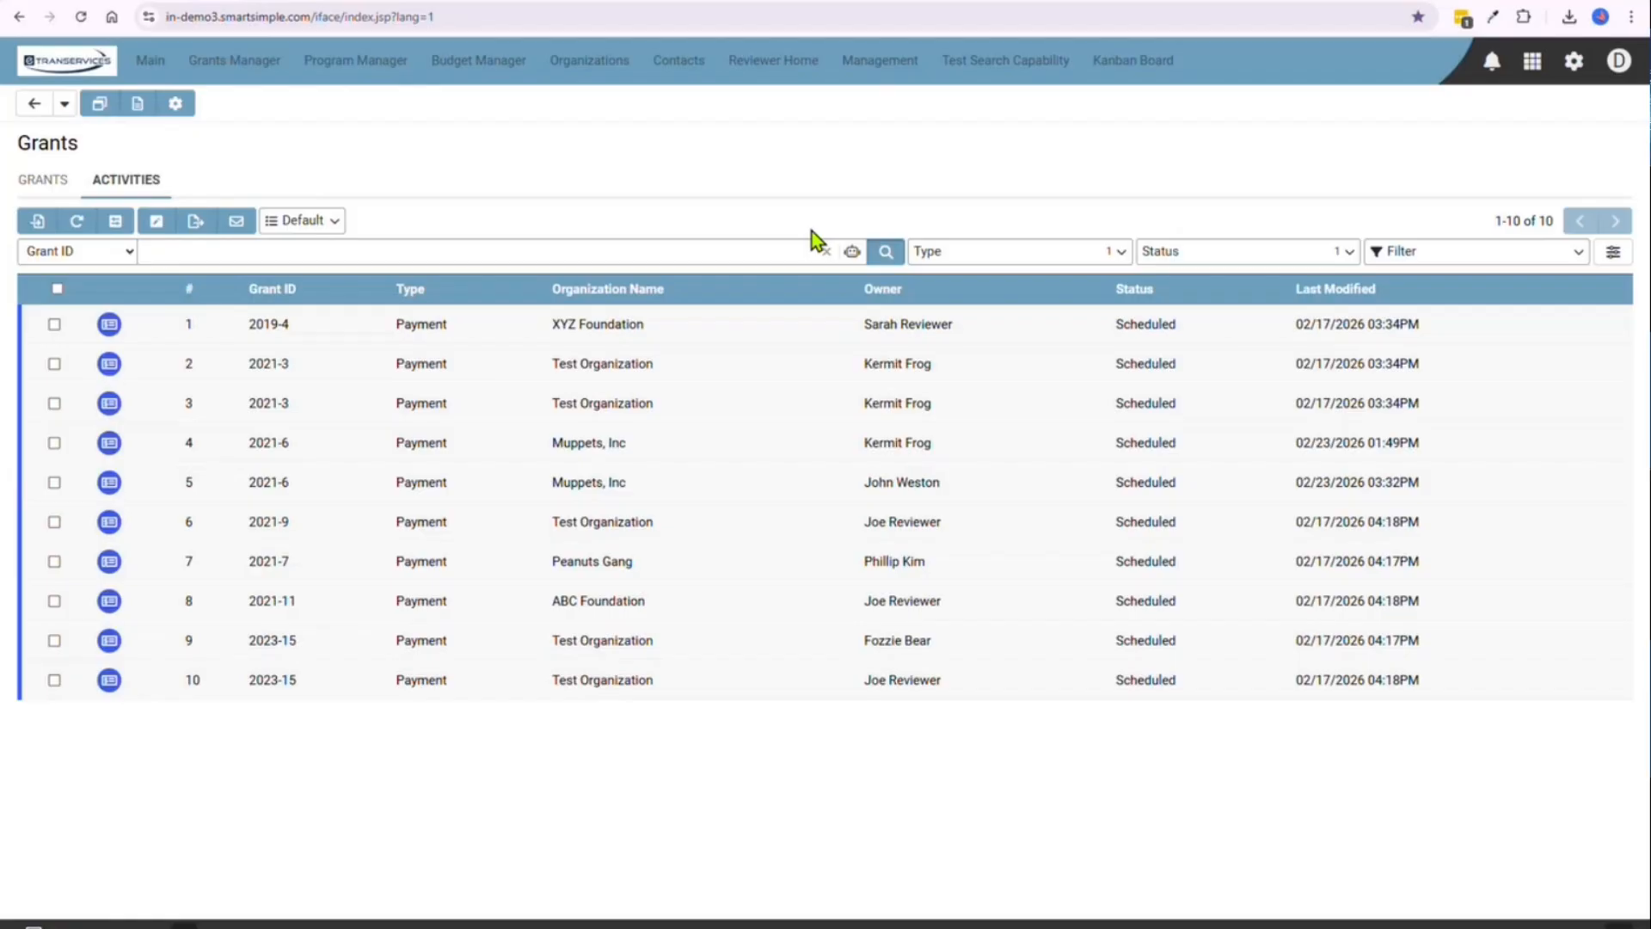
Open the management of system list views for activities and start a new system list view
click(335, 231)
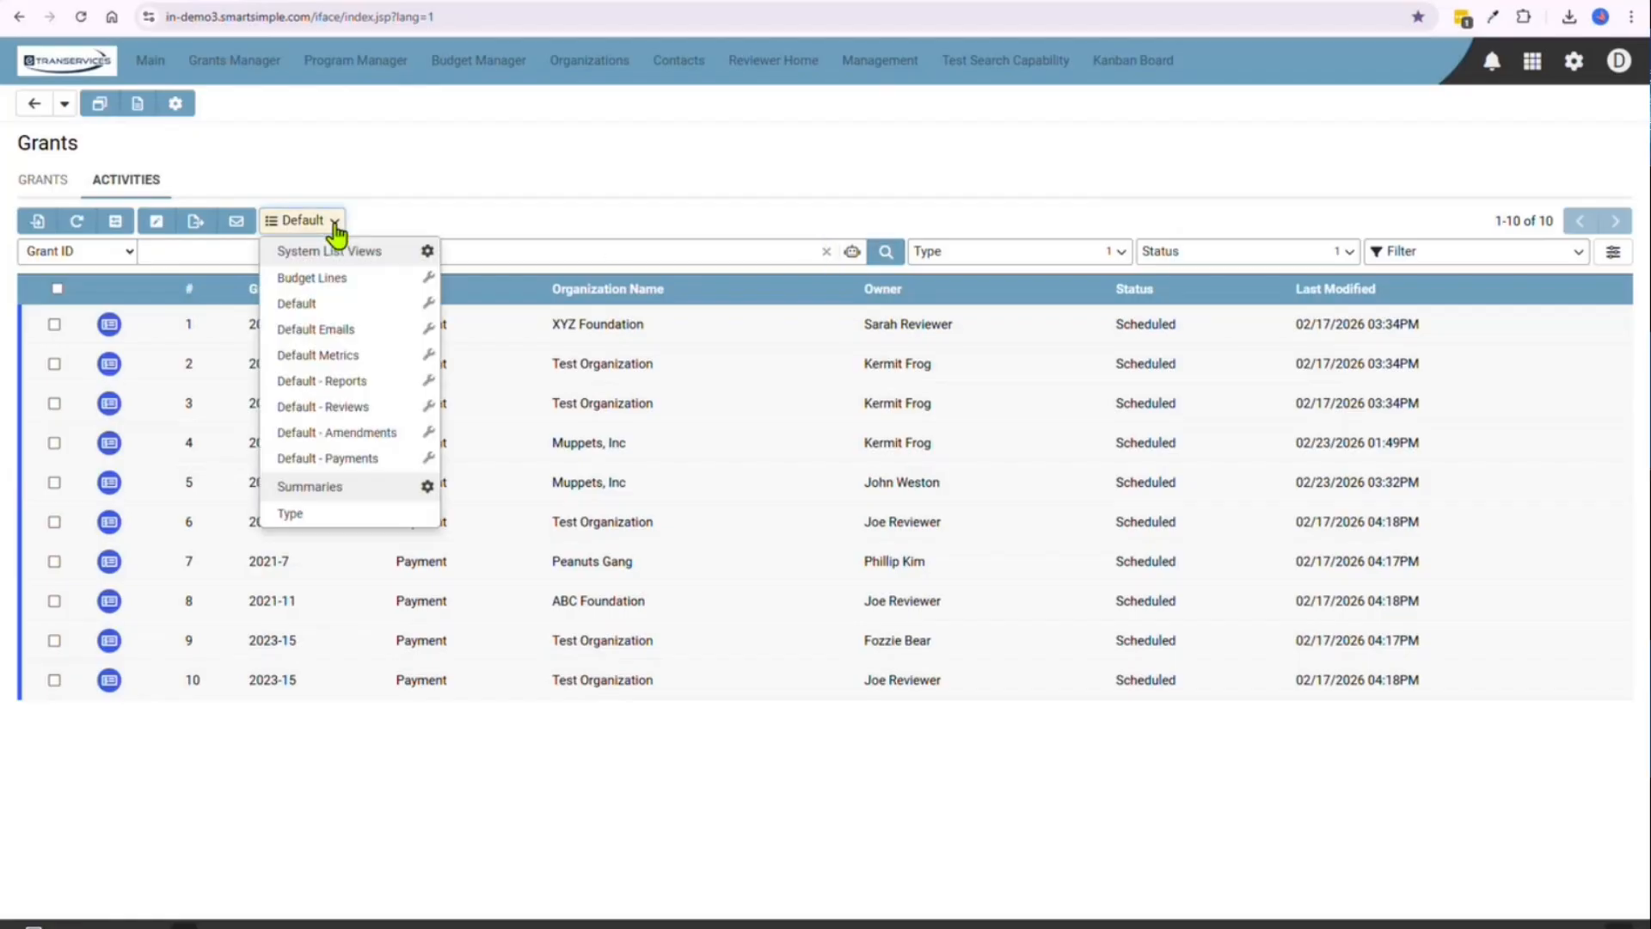
click(427, 252)
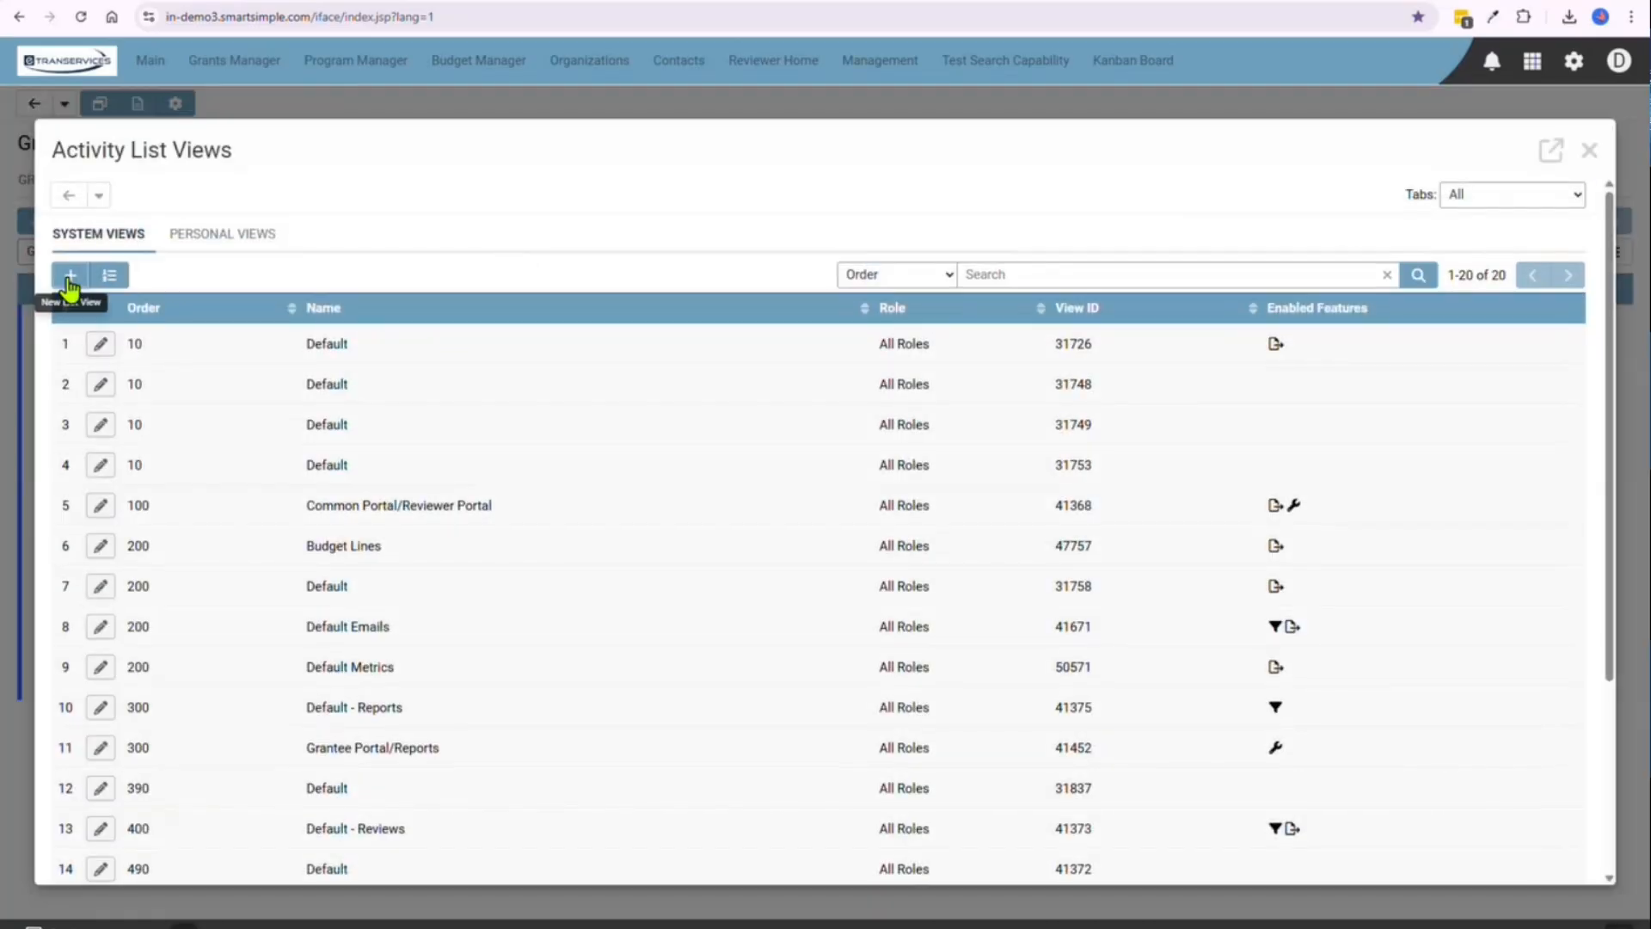
click(206, 241)
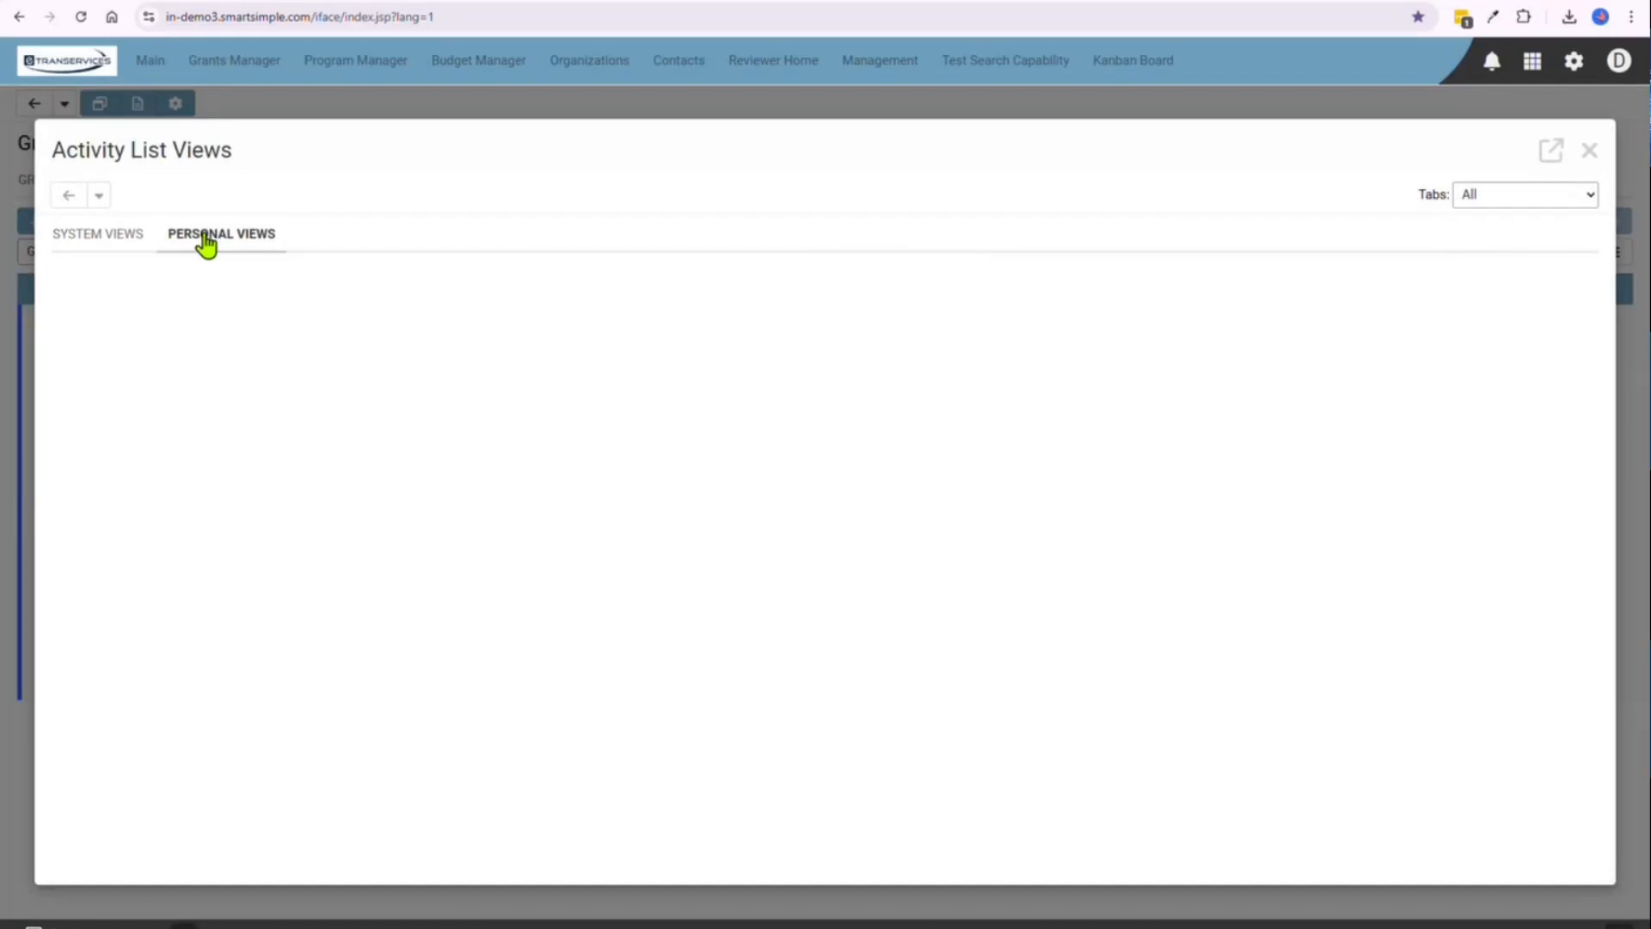
click(110, 237)
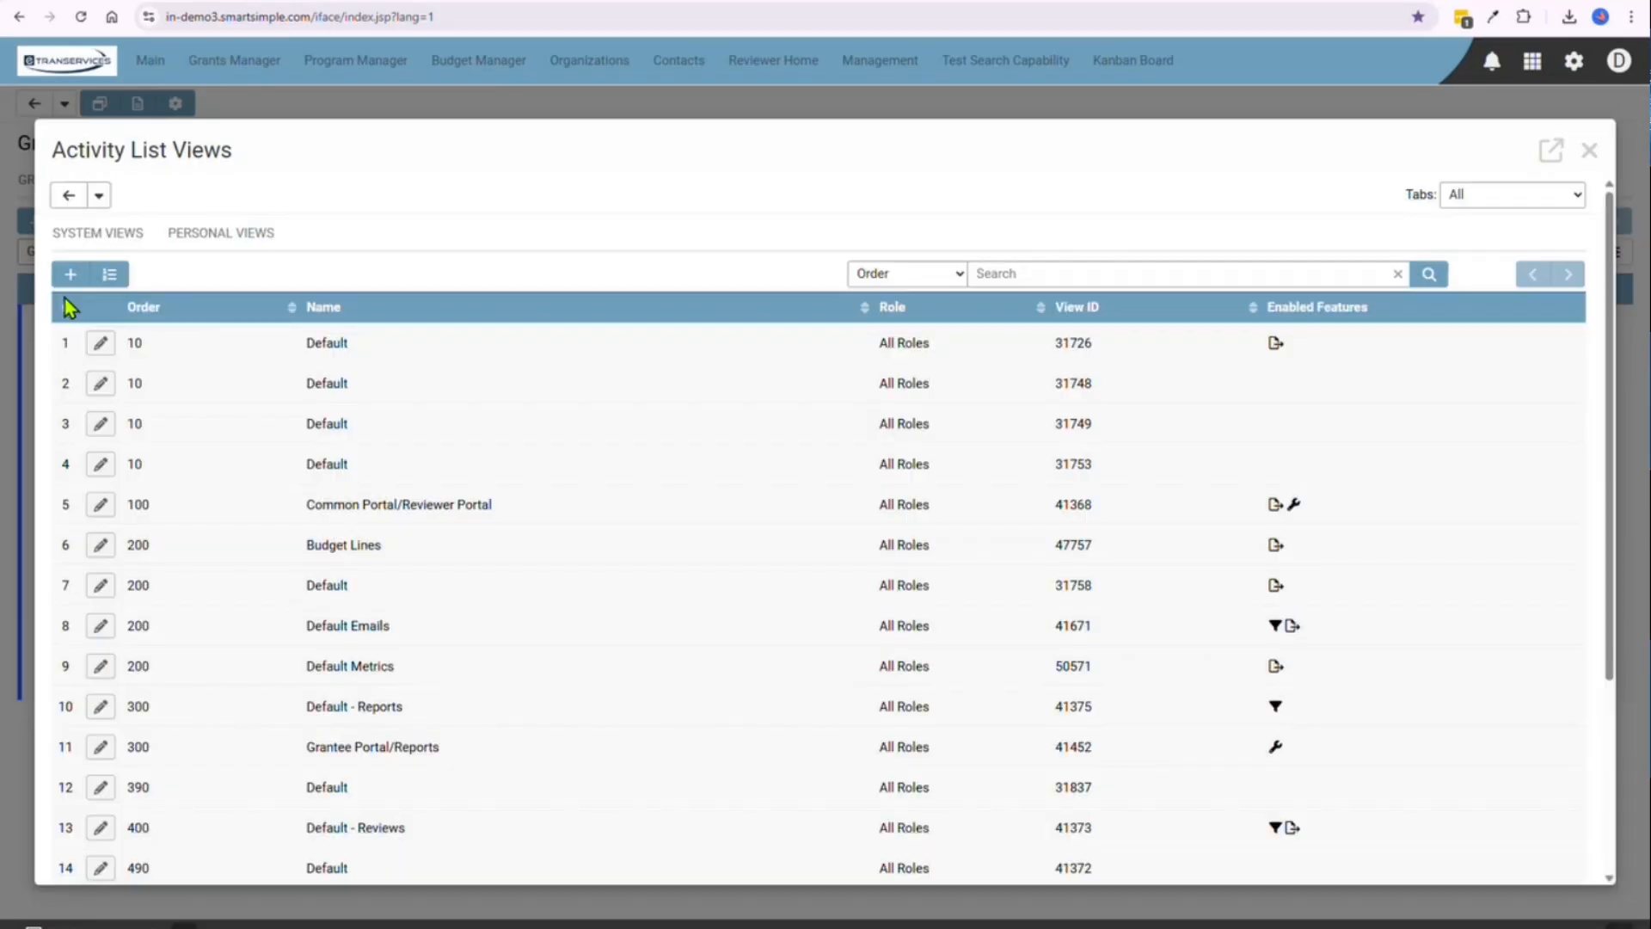
click(70, 277)
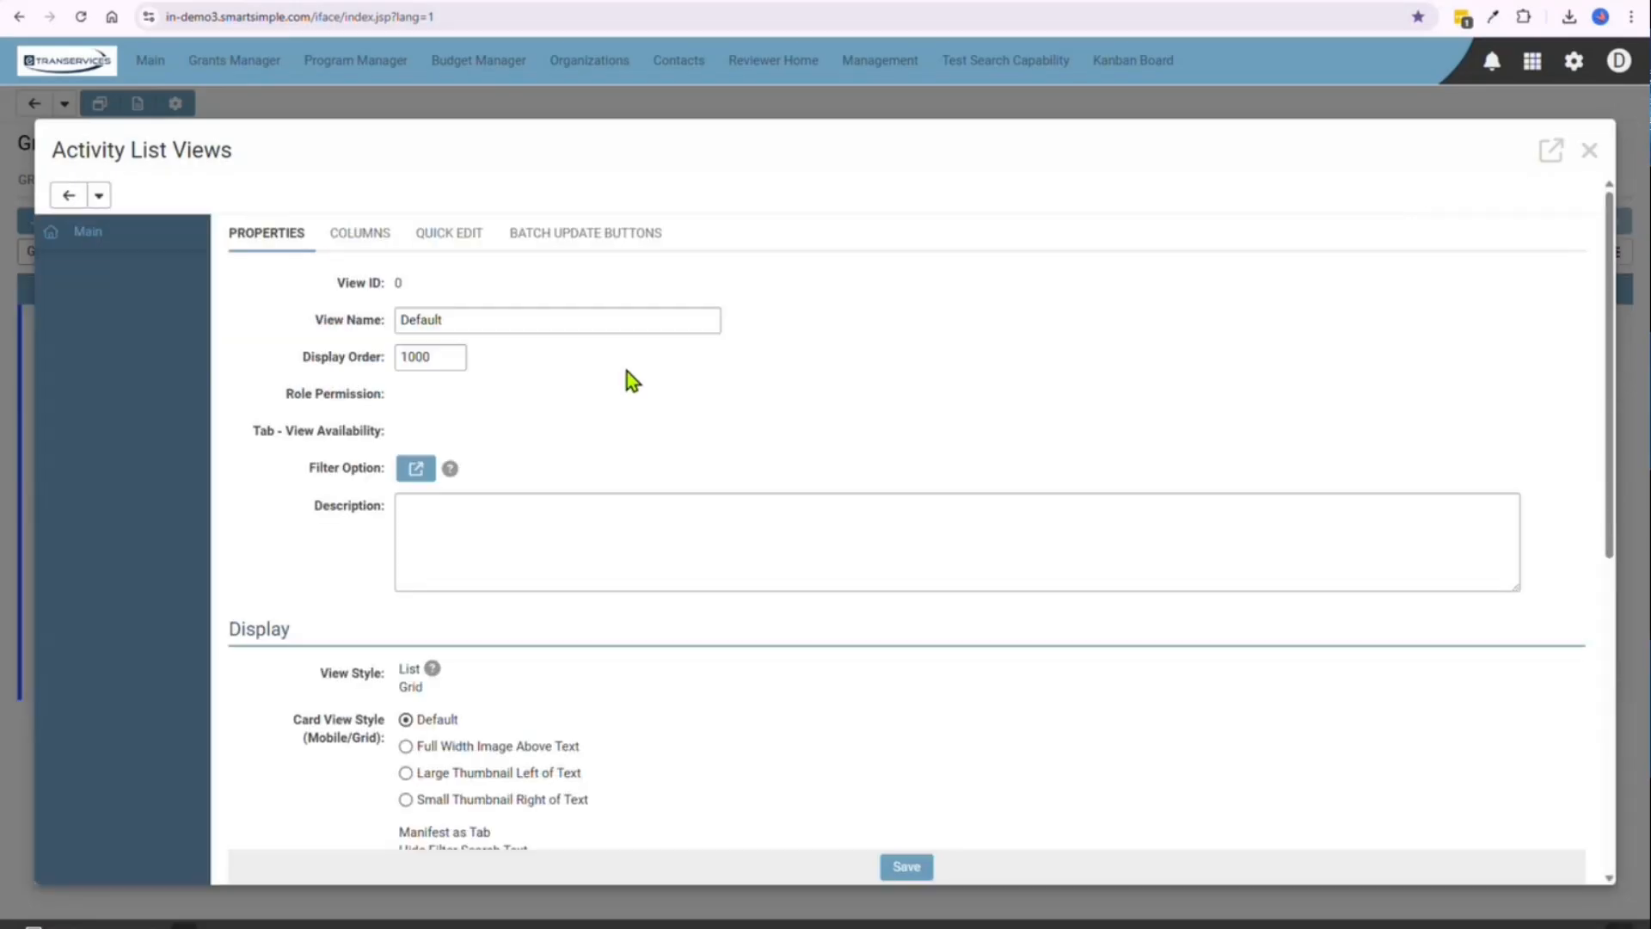
Name the new list view "Payments Schedule Next 30 days" and look through its display and button properties
click(547, 335)
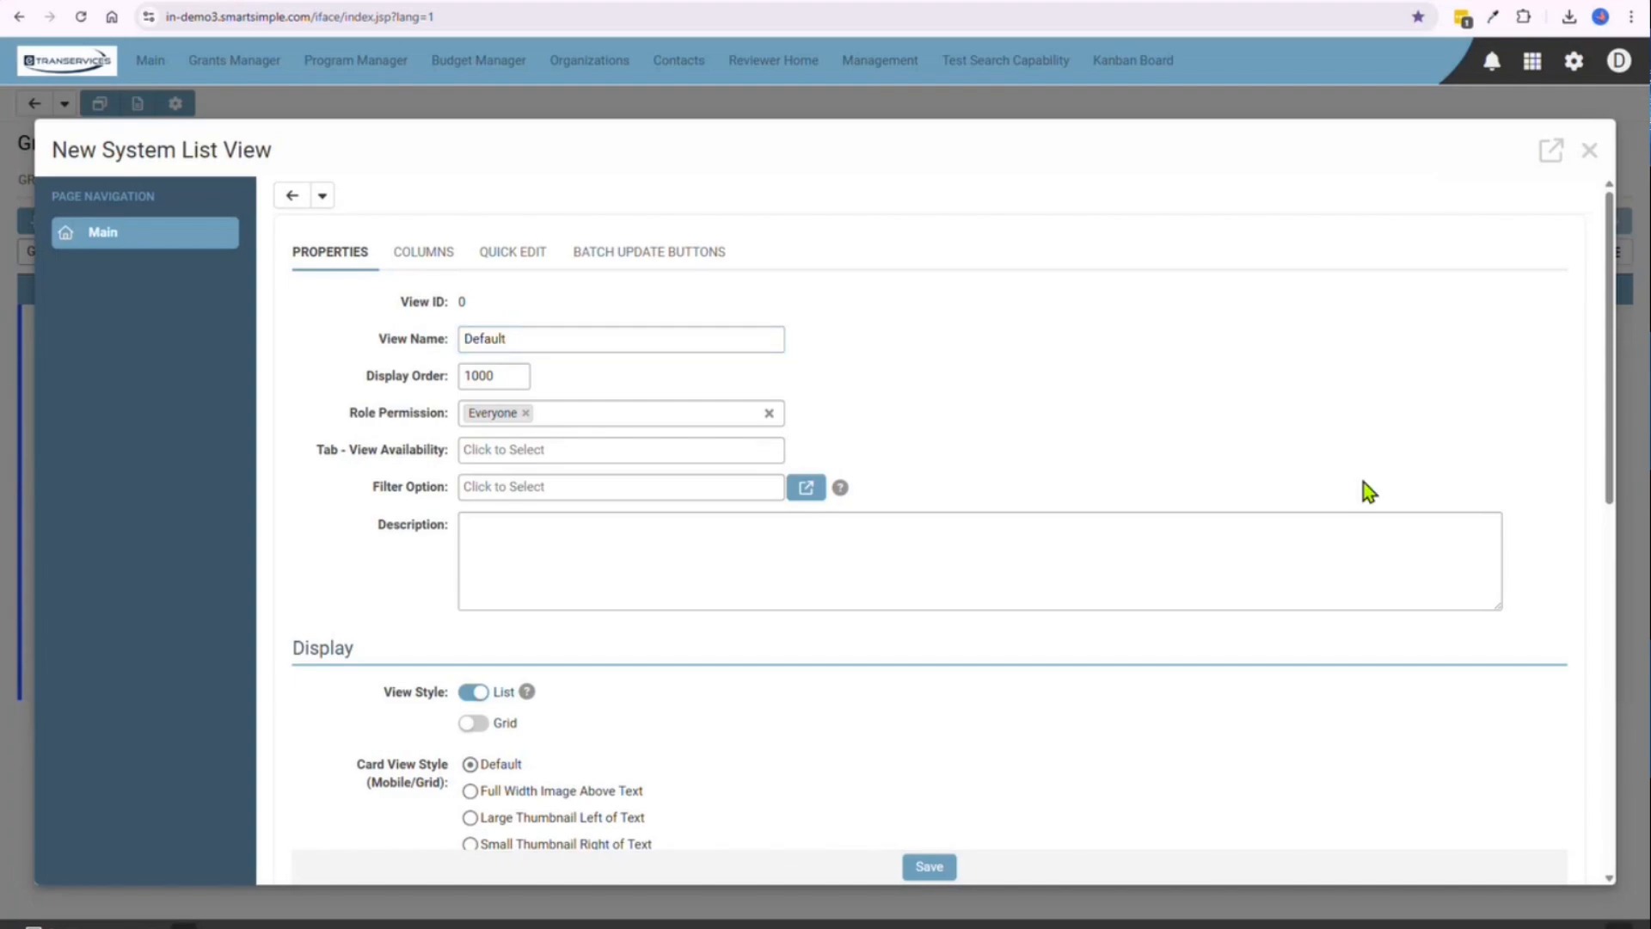
double_click(738, 341)
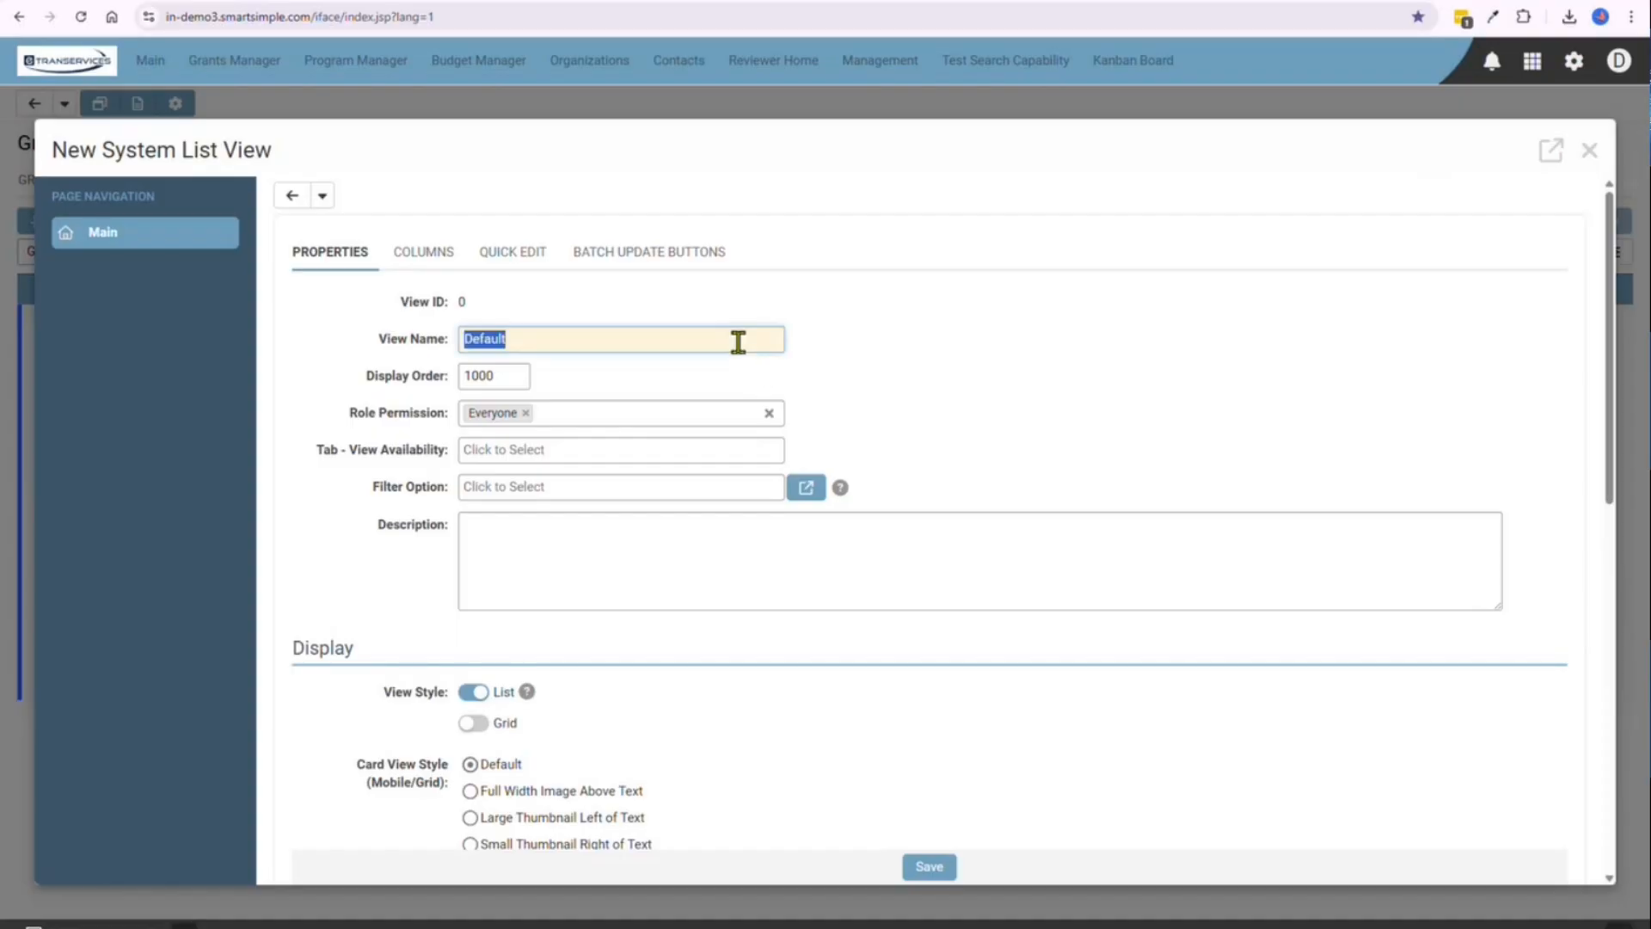
text(Payments Schedule Next 30 days)
scroll(957, 333, down, 1)
scroll(952, 343, down, 1)
scroll(773, 348, up, 2)
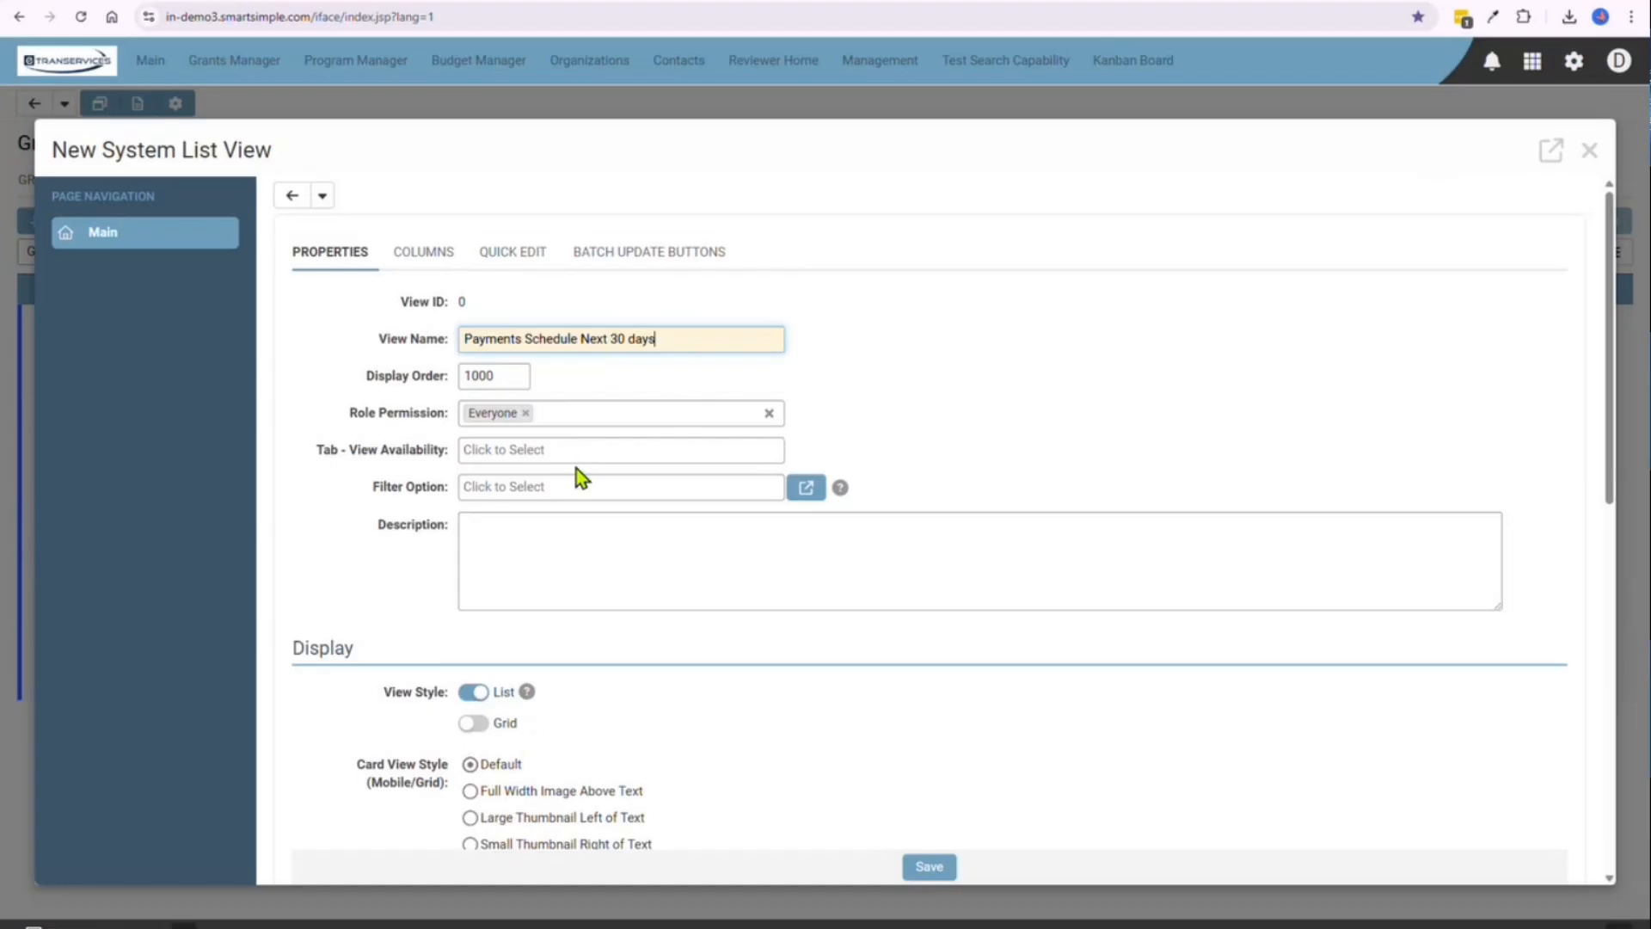
scroll(601, 473, down, 5)
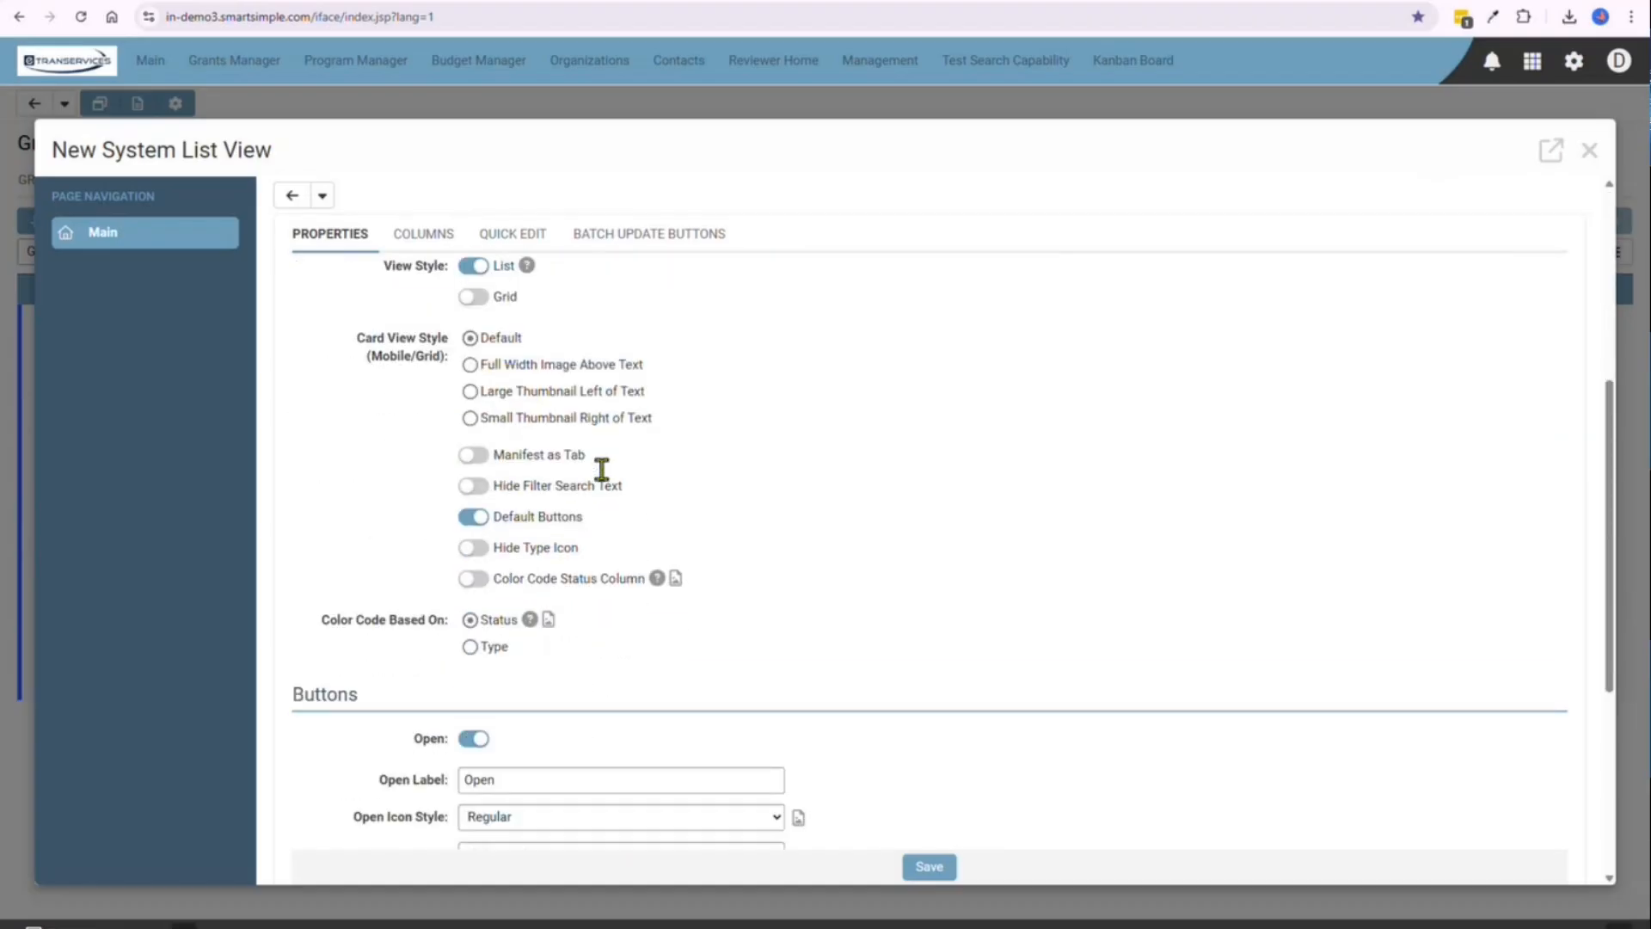
scroll(601, 469, up, 5)
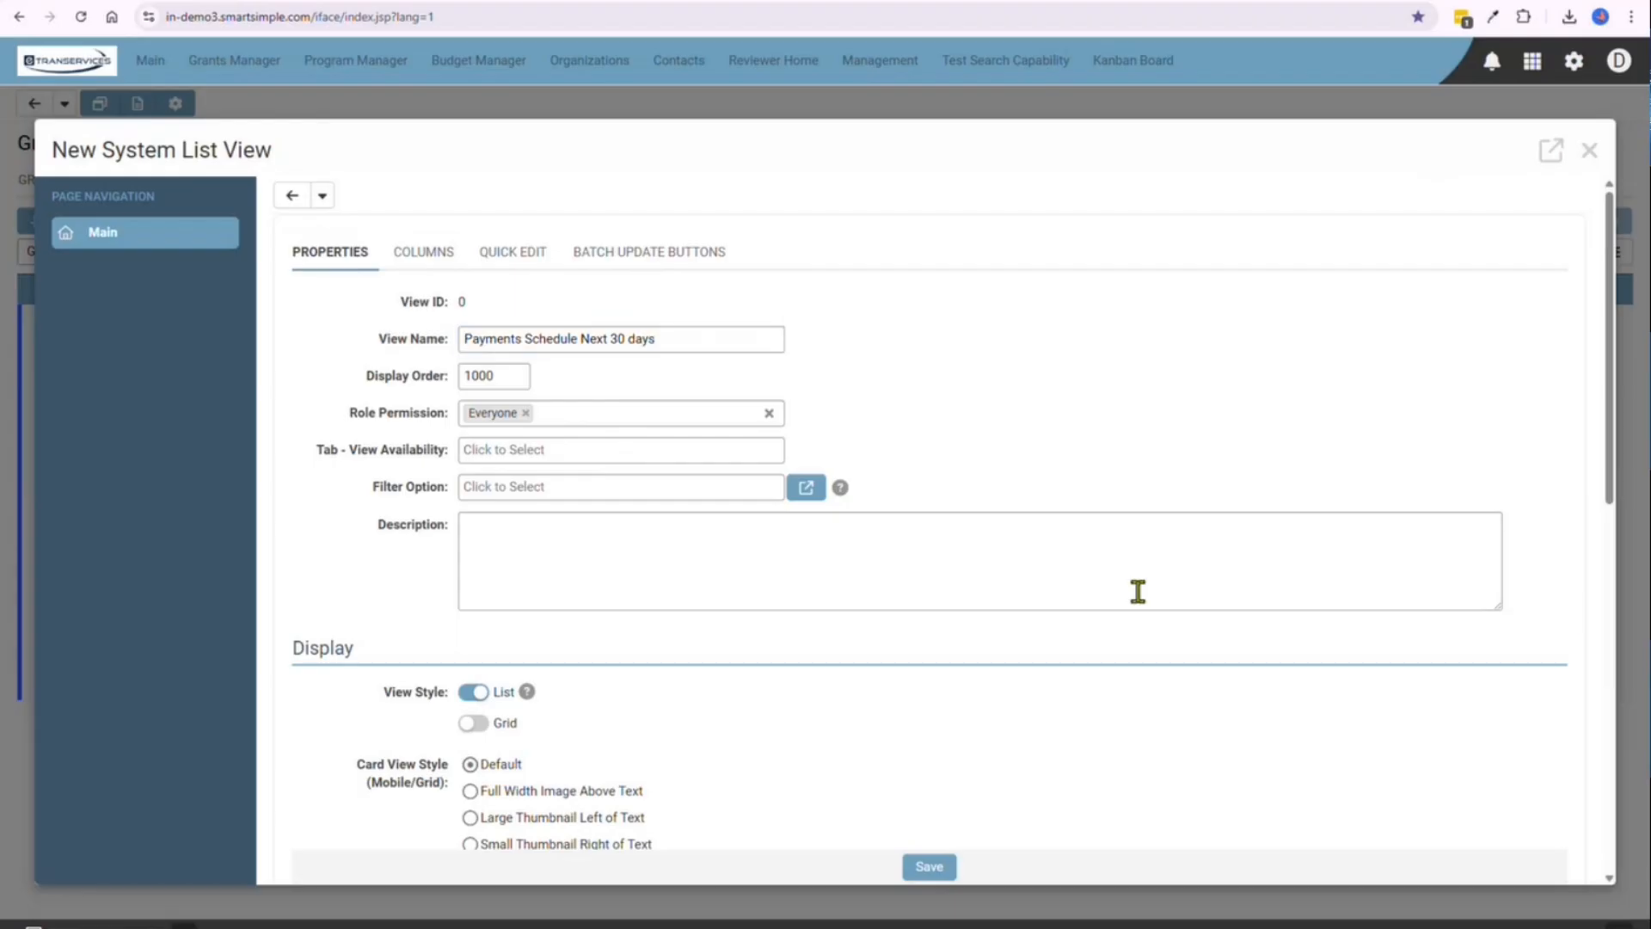
Enter the view description "List of payments with schedule date in the next 30 days."
click(867, 557)
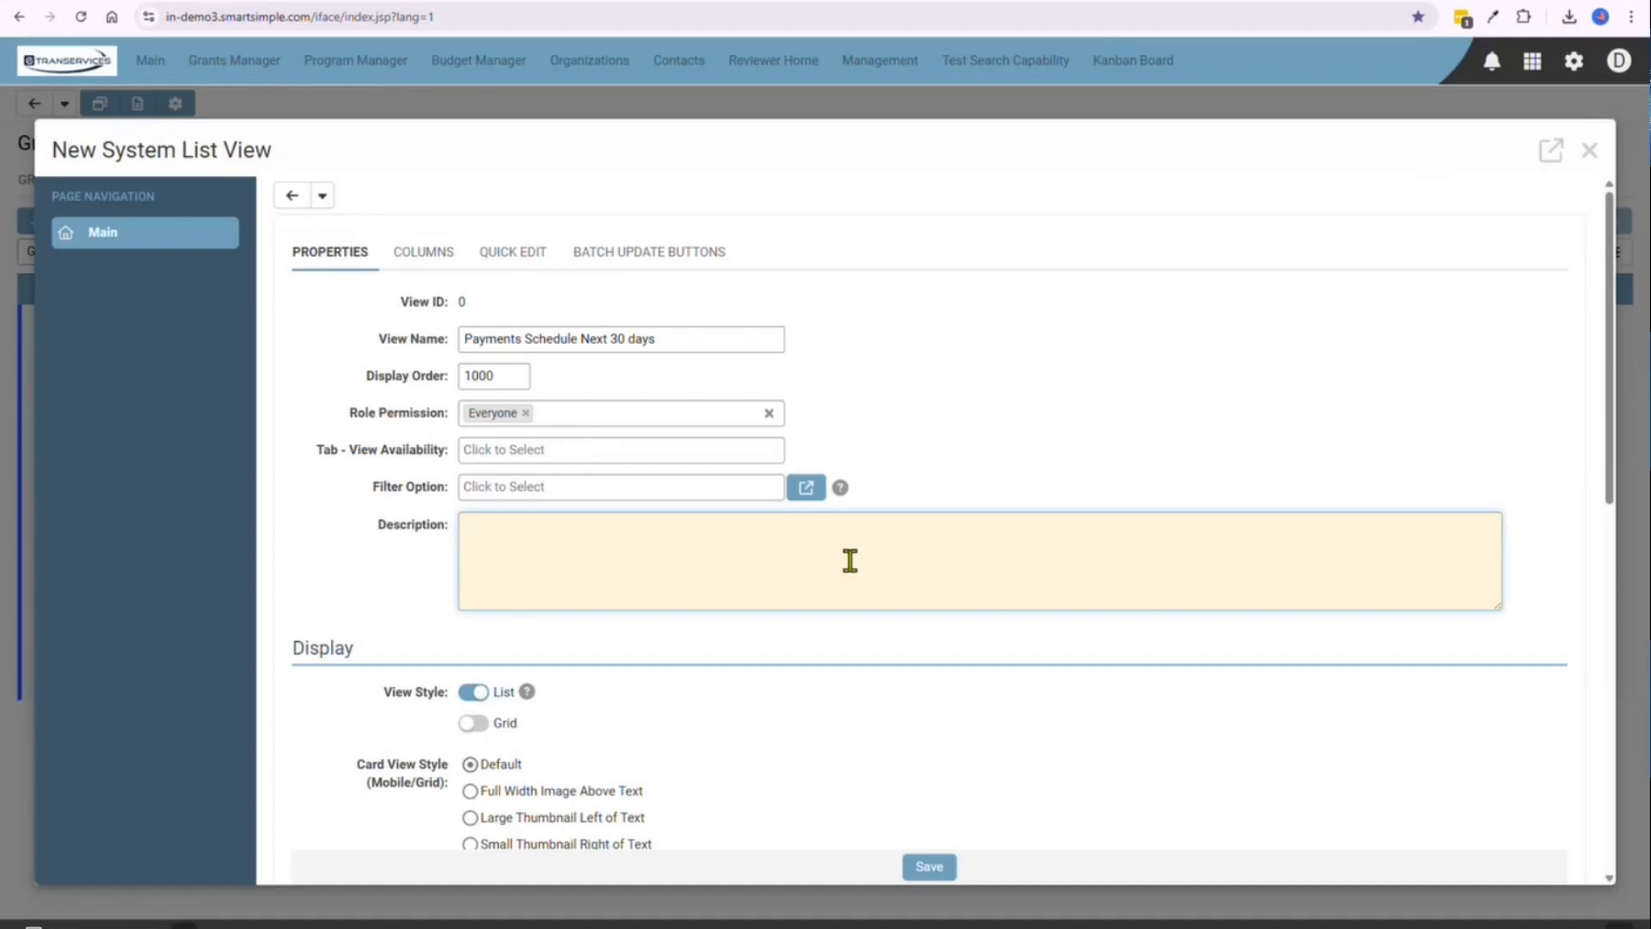
text(List of payments with schedule date in the next 30 days)
text(.)
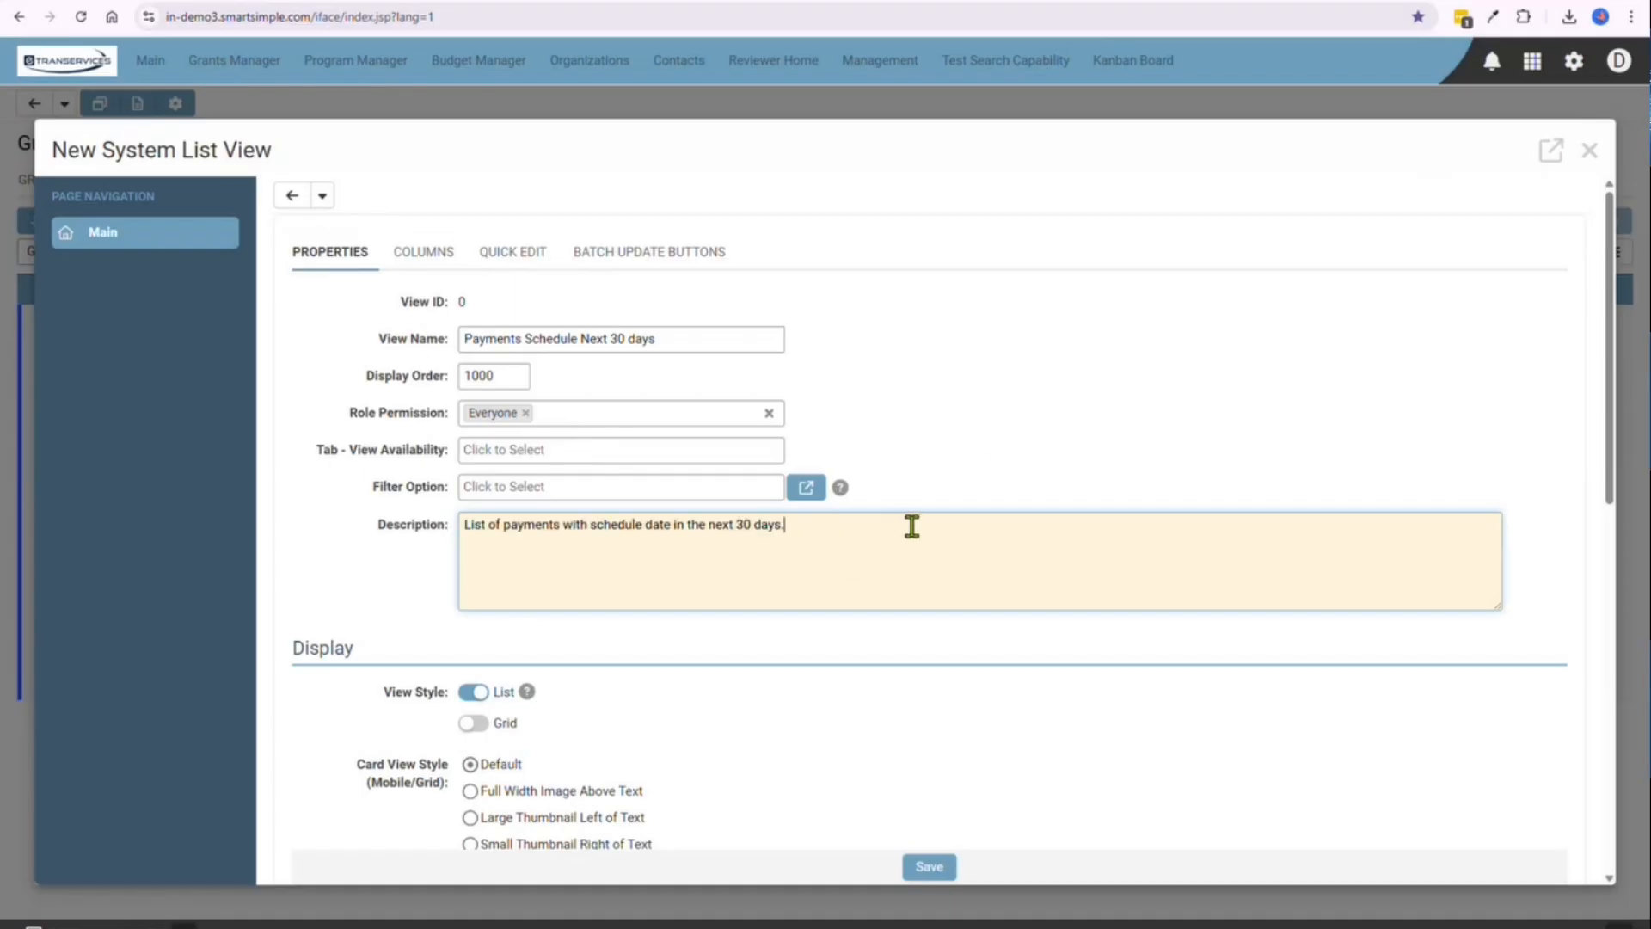
click(1013, 439)
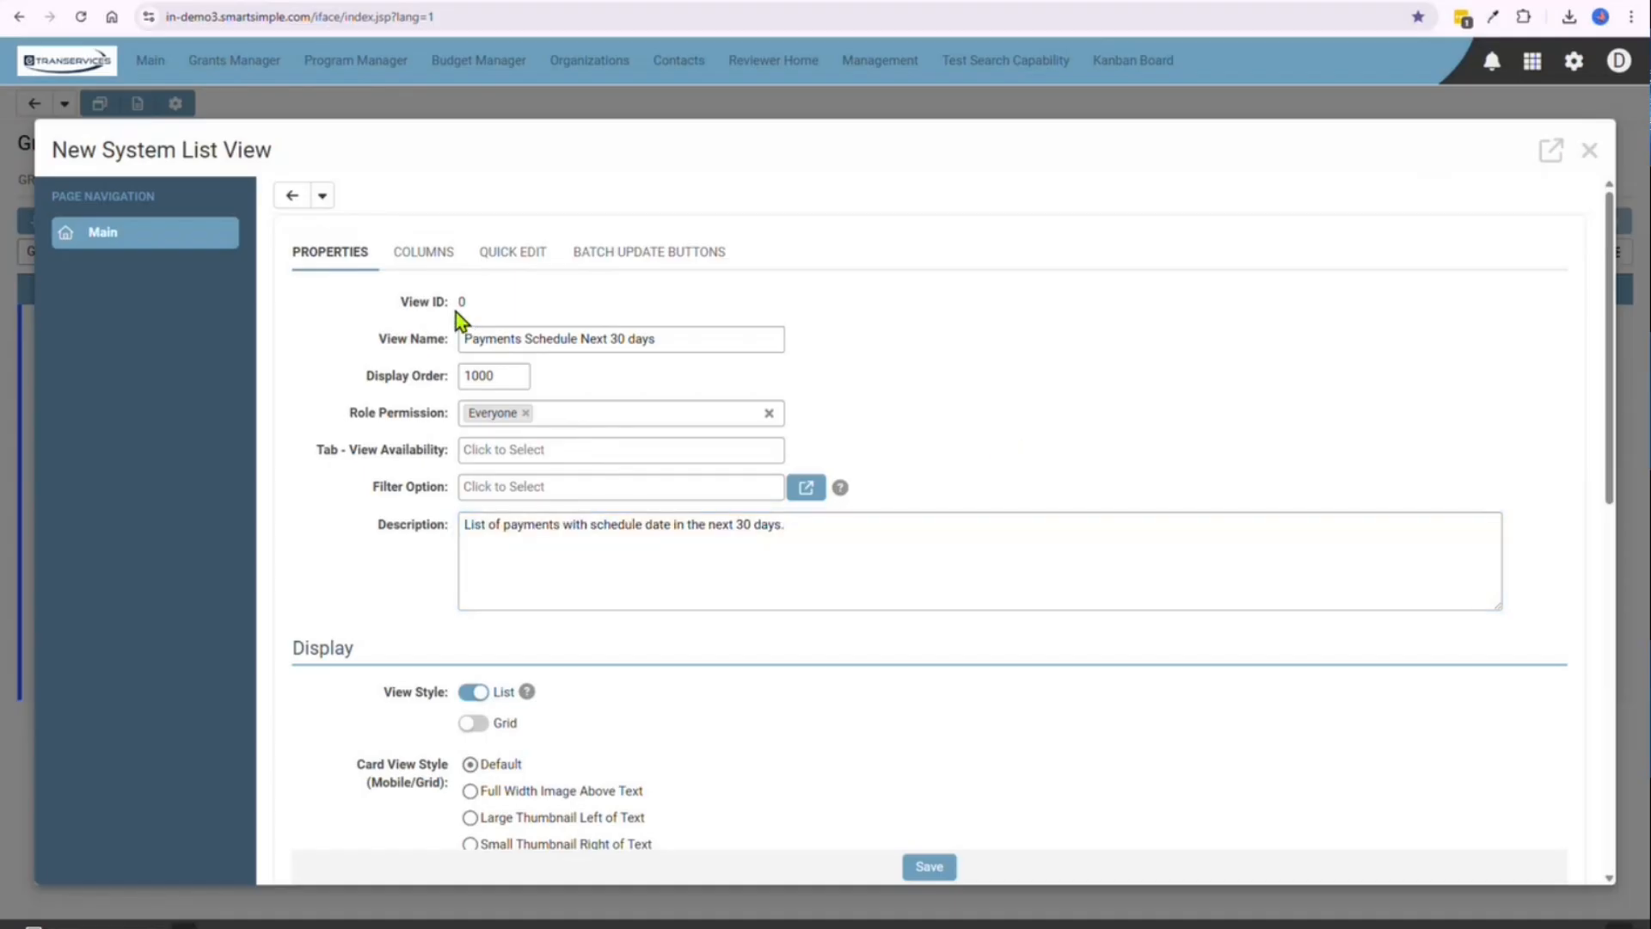
Add the # row index from the activity fields as the view's first column
click(417, 259)
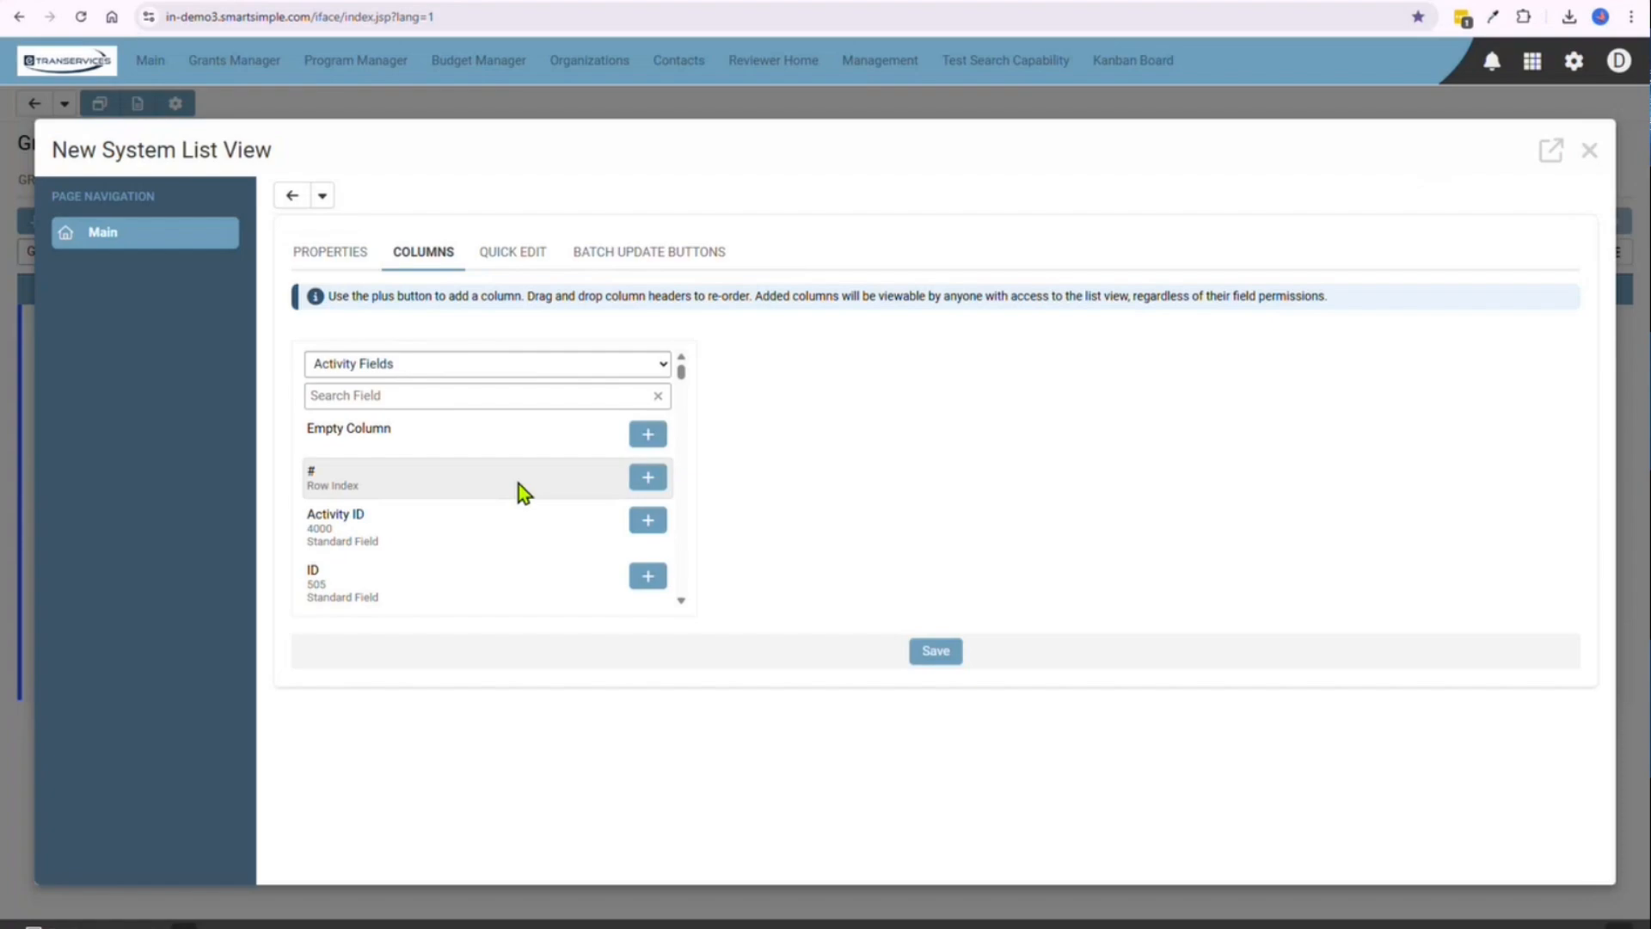
click(647, 479)
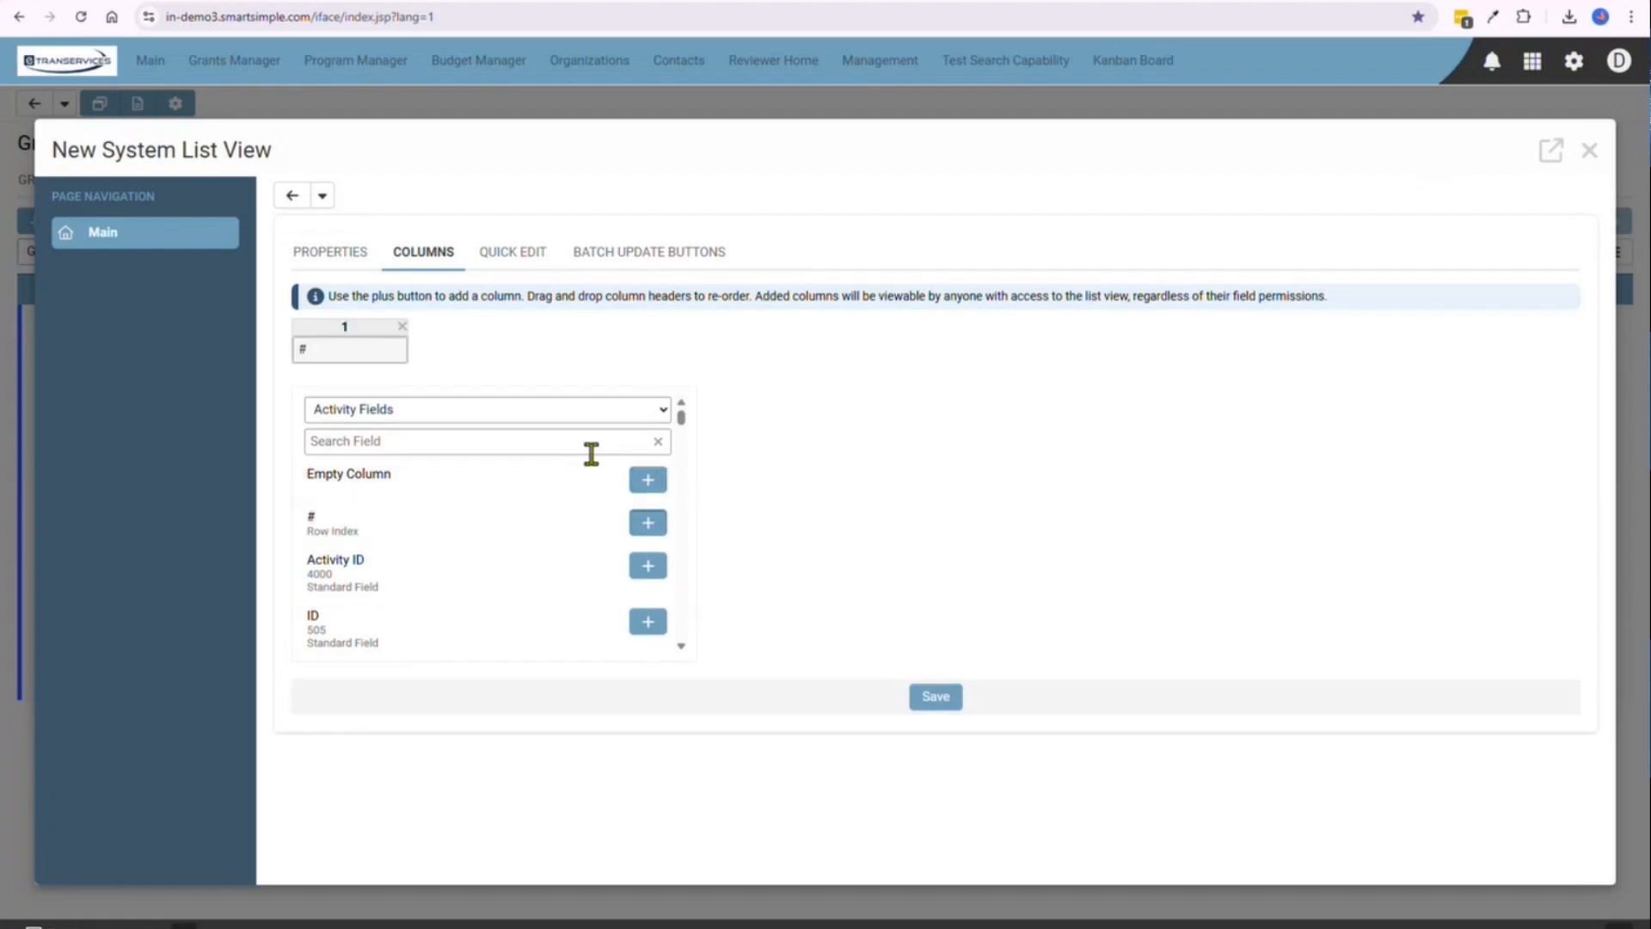
scroll(579, 434, down, 1)
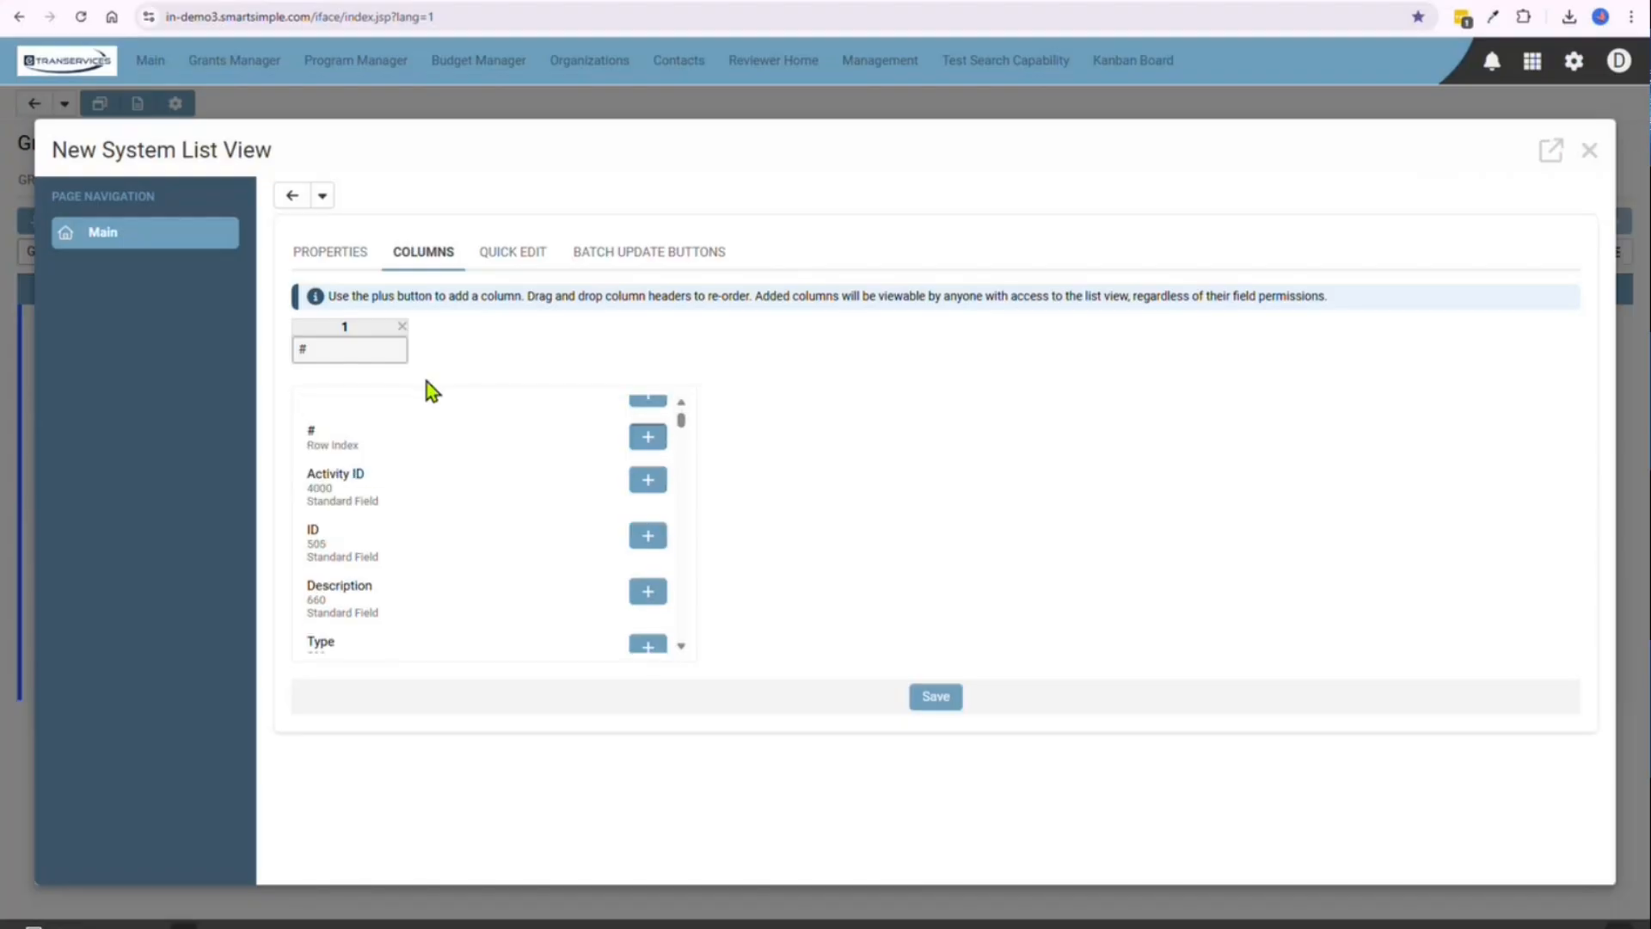
scroll(442, 416, up, 1)
Search the grant fields for "grant id" and add the standard Grant ID field as the second column
click(400, 442)
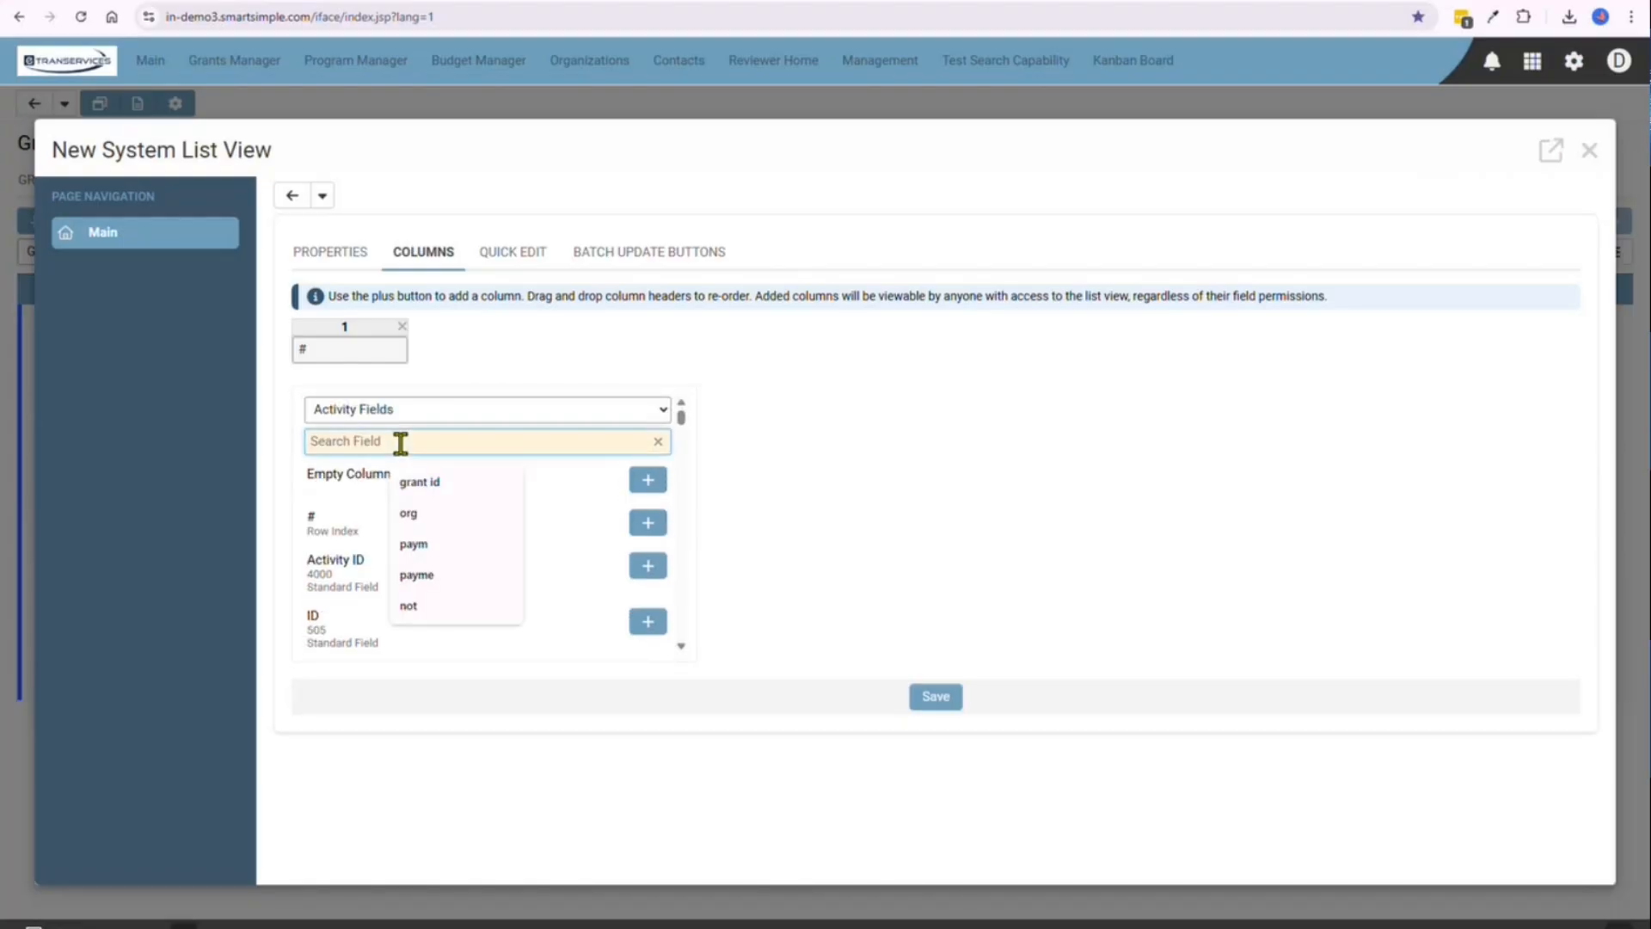
text(grant)
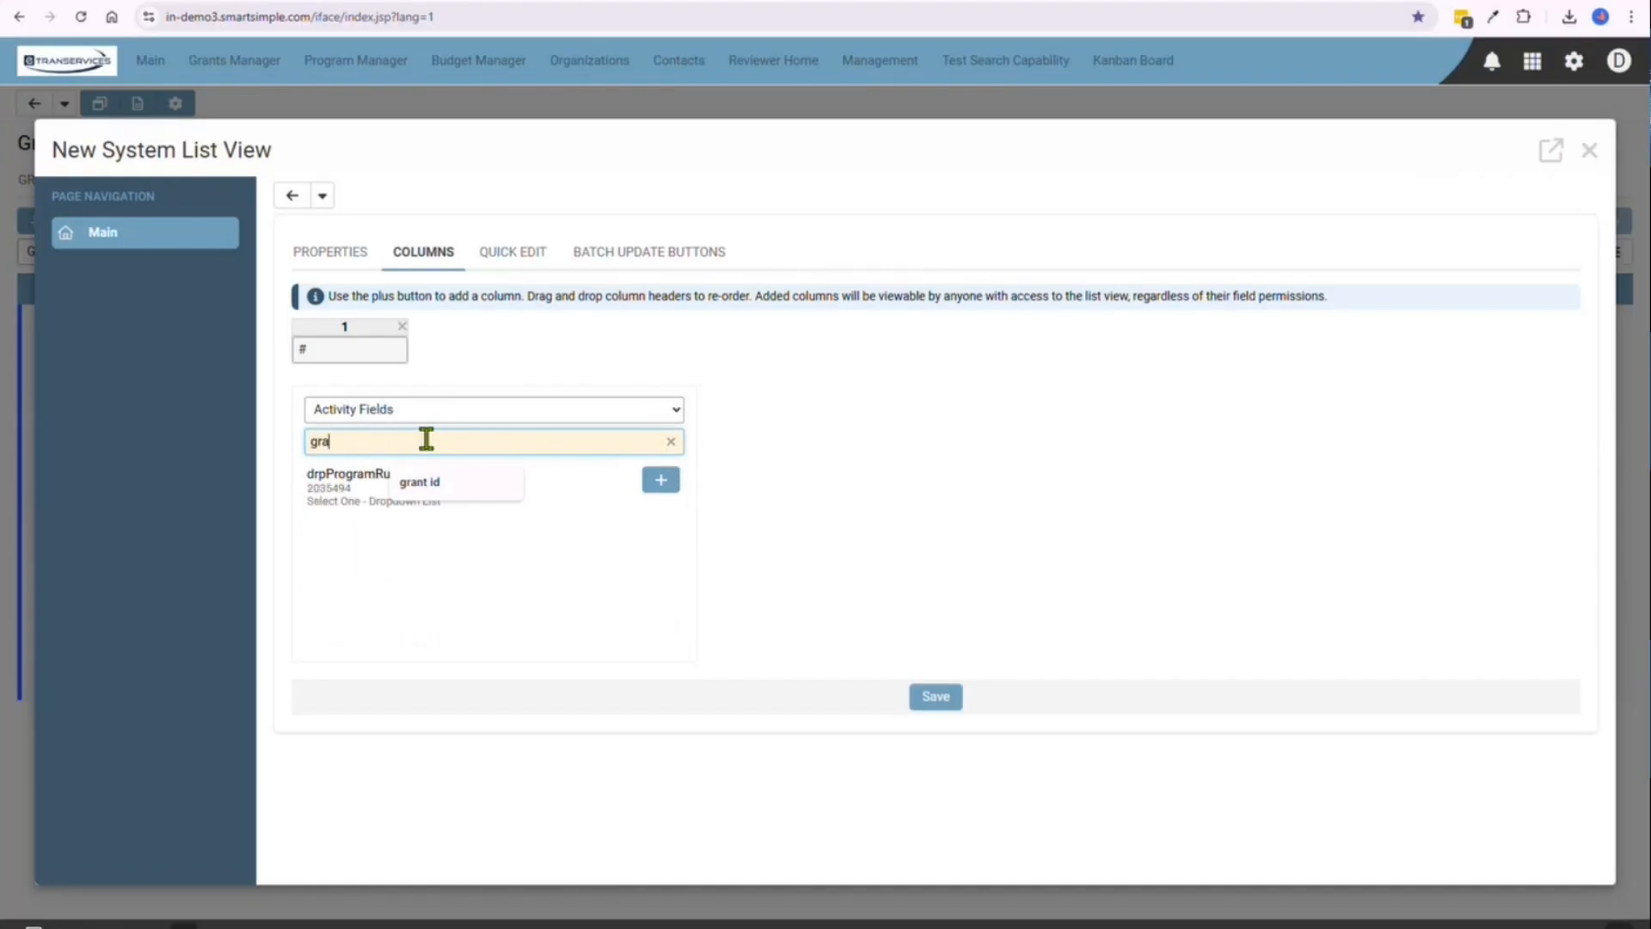
click(409, 414)
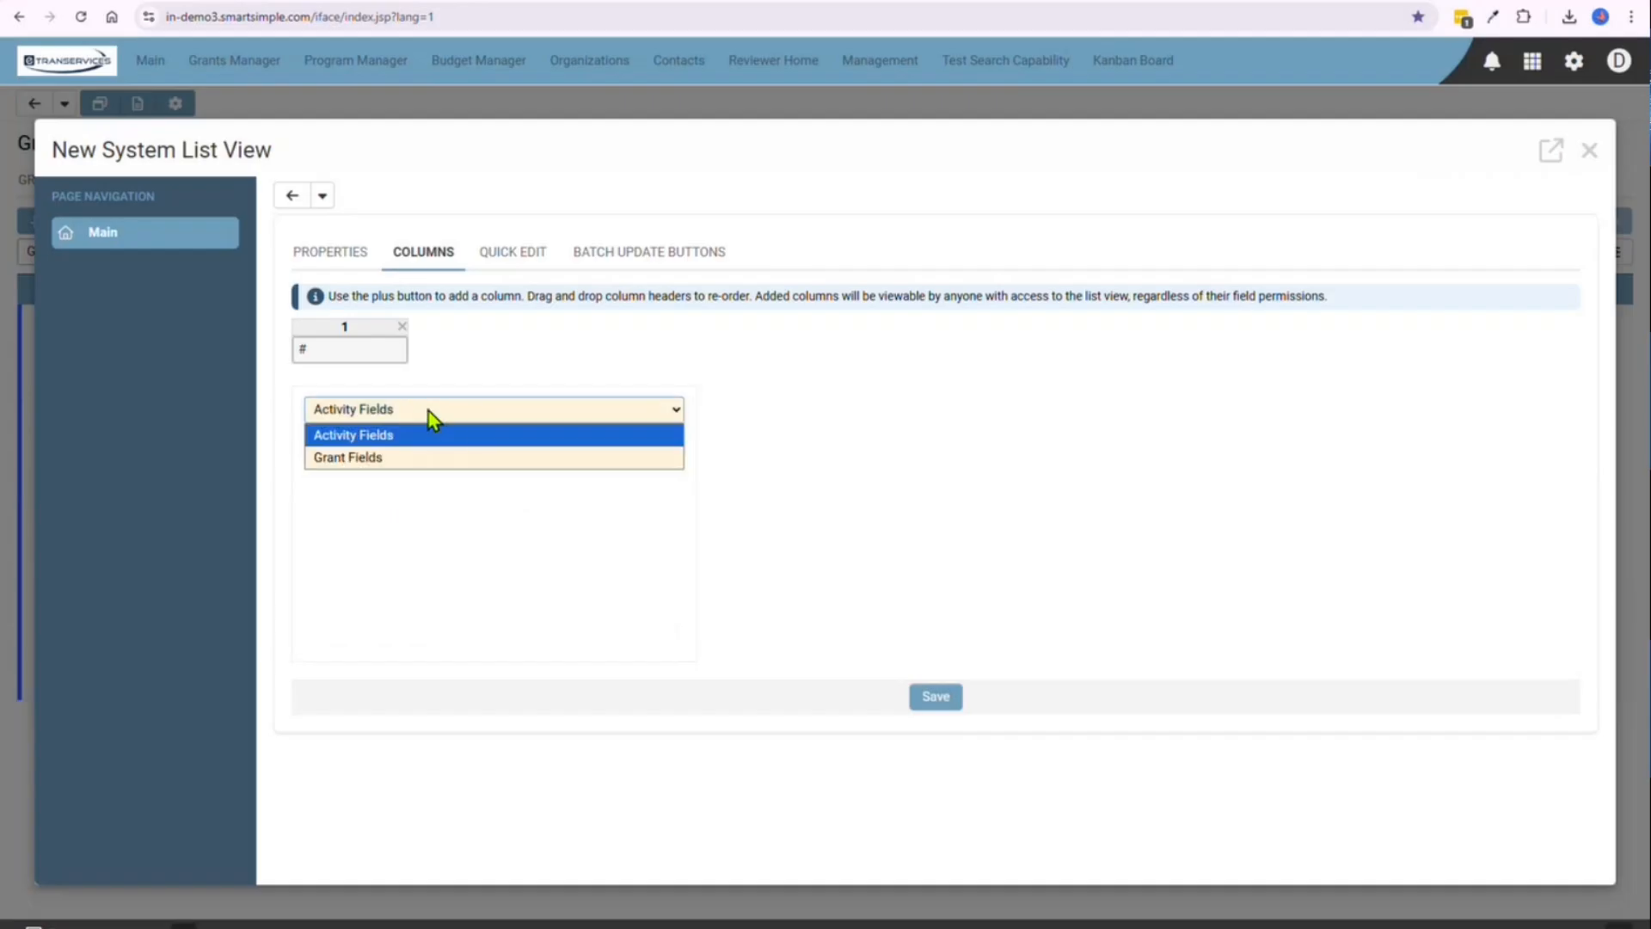
click(433, 457)
click(428, 447)
text(id)
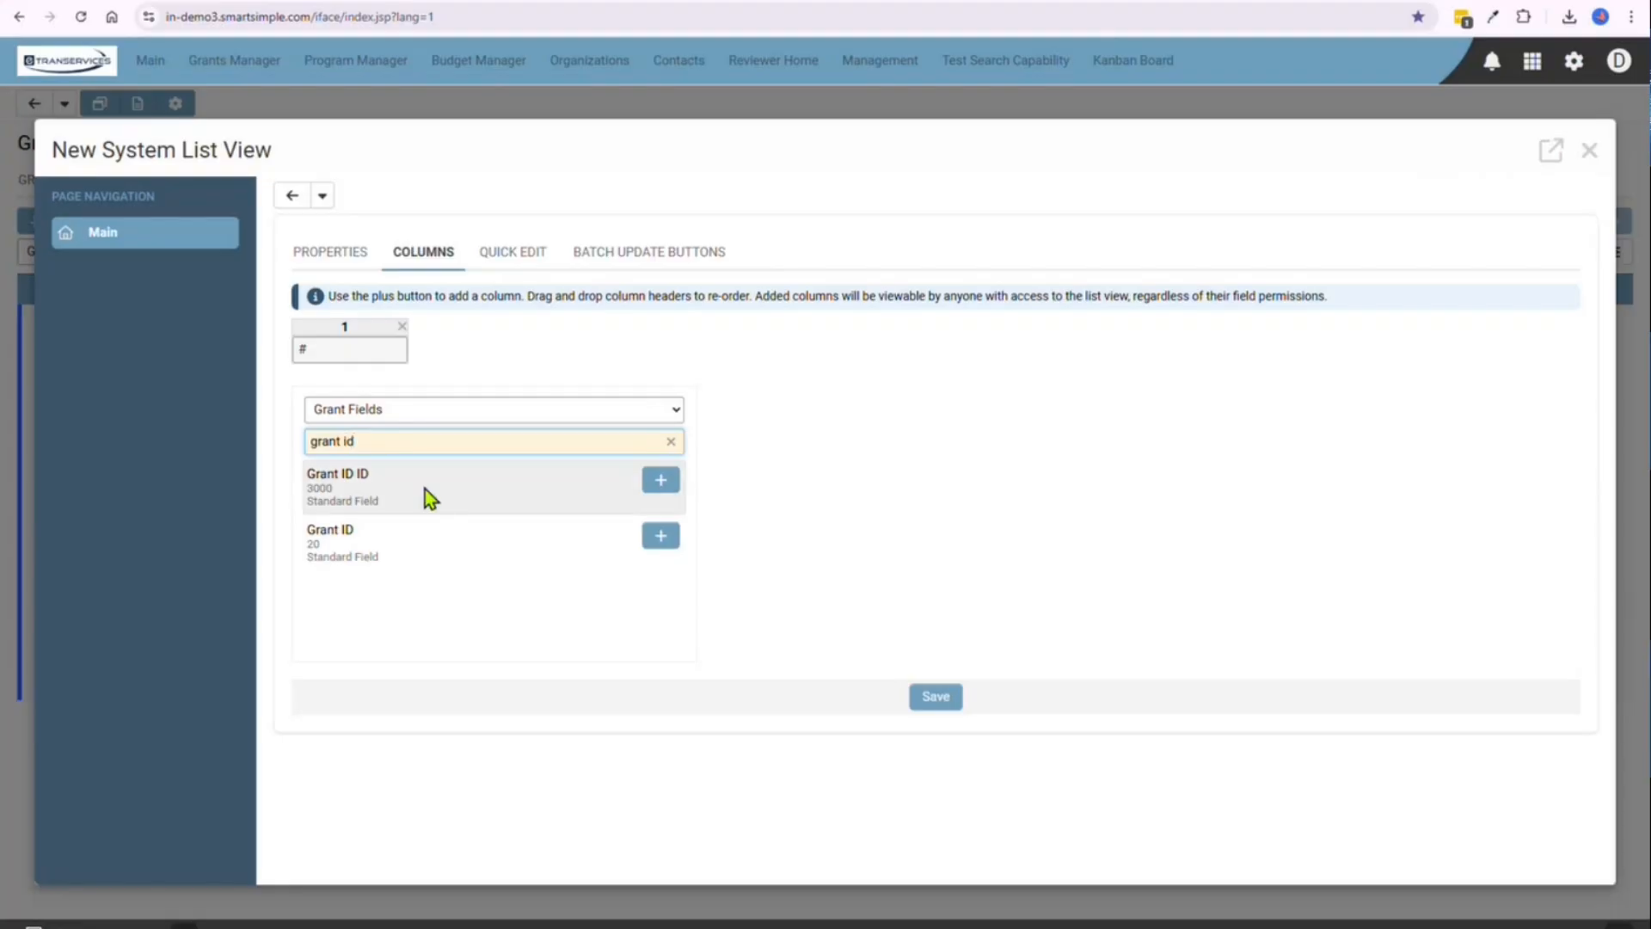
click(659, 536)
Search the activity fields for "type" and add the standard Type field as the third column
triple_click(402, 447)
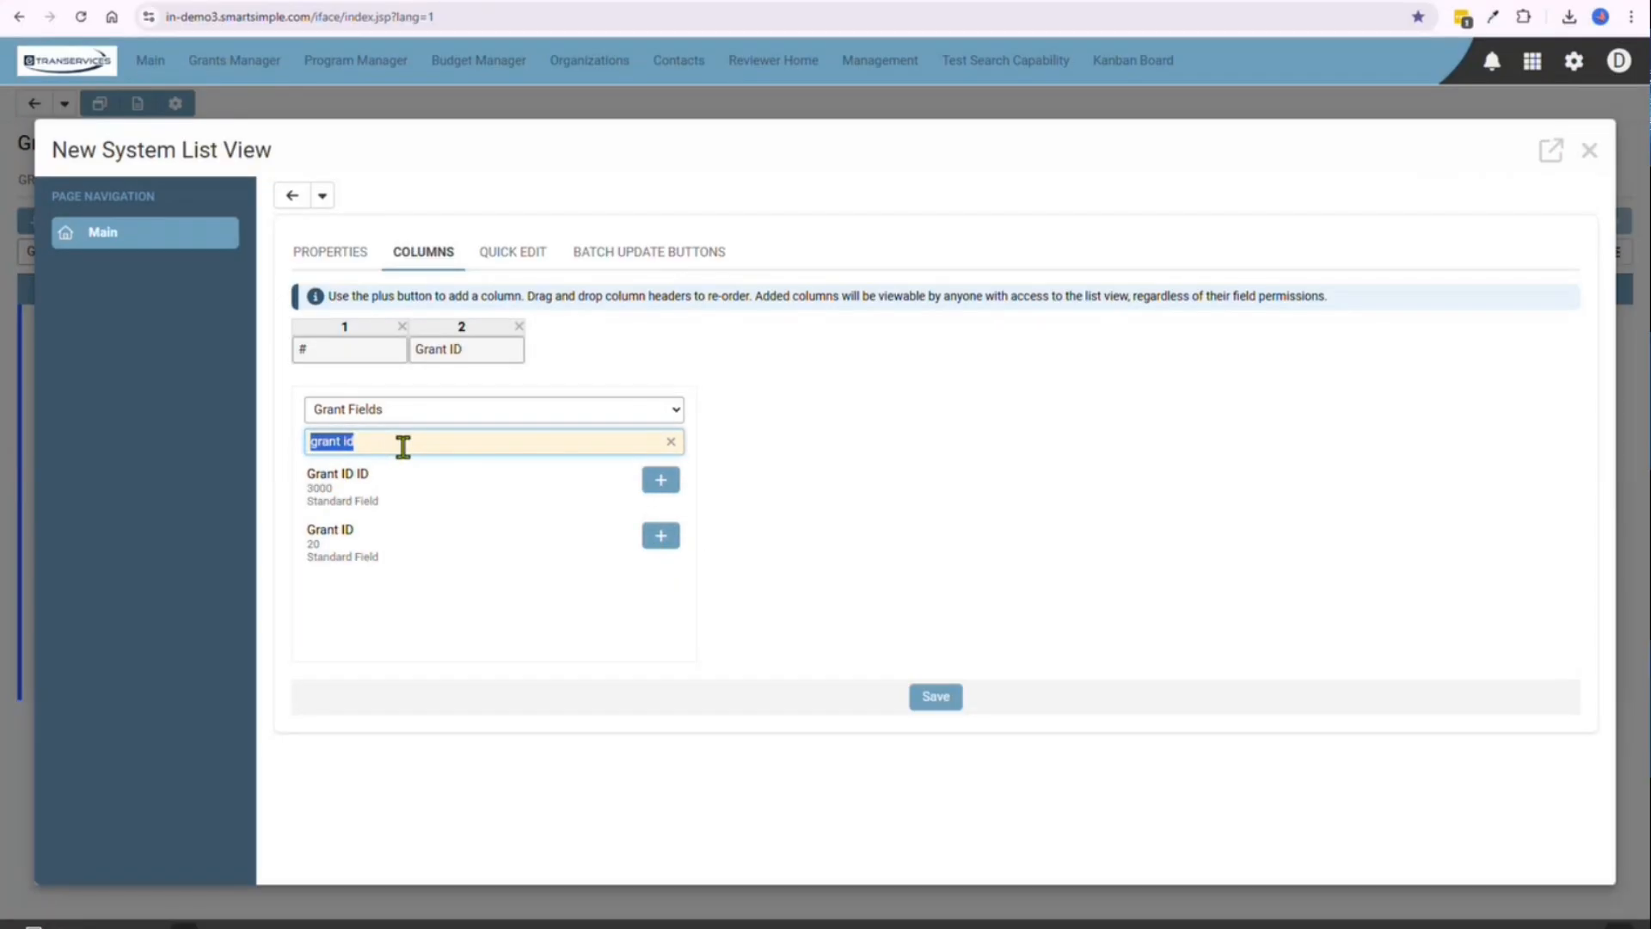
text(type)
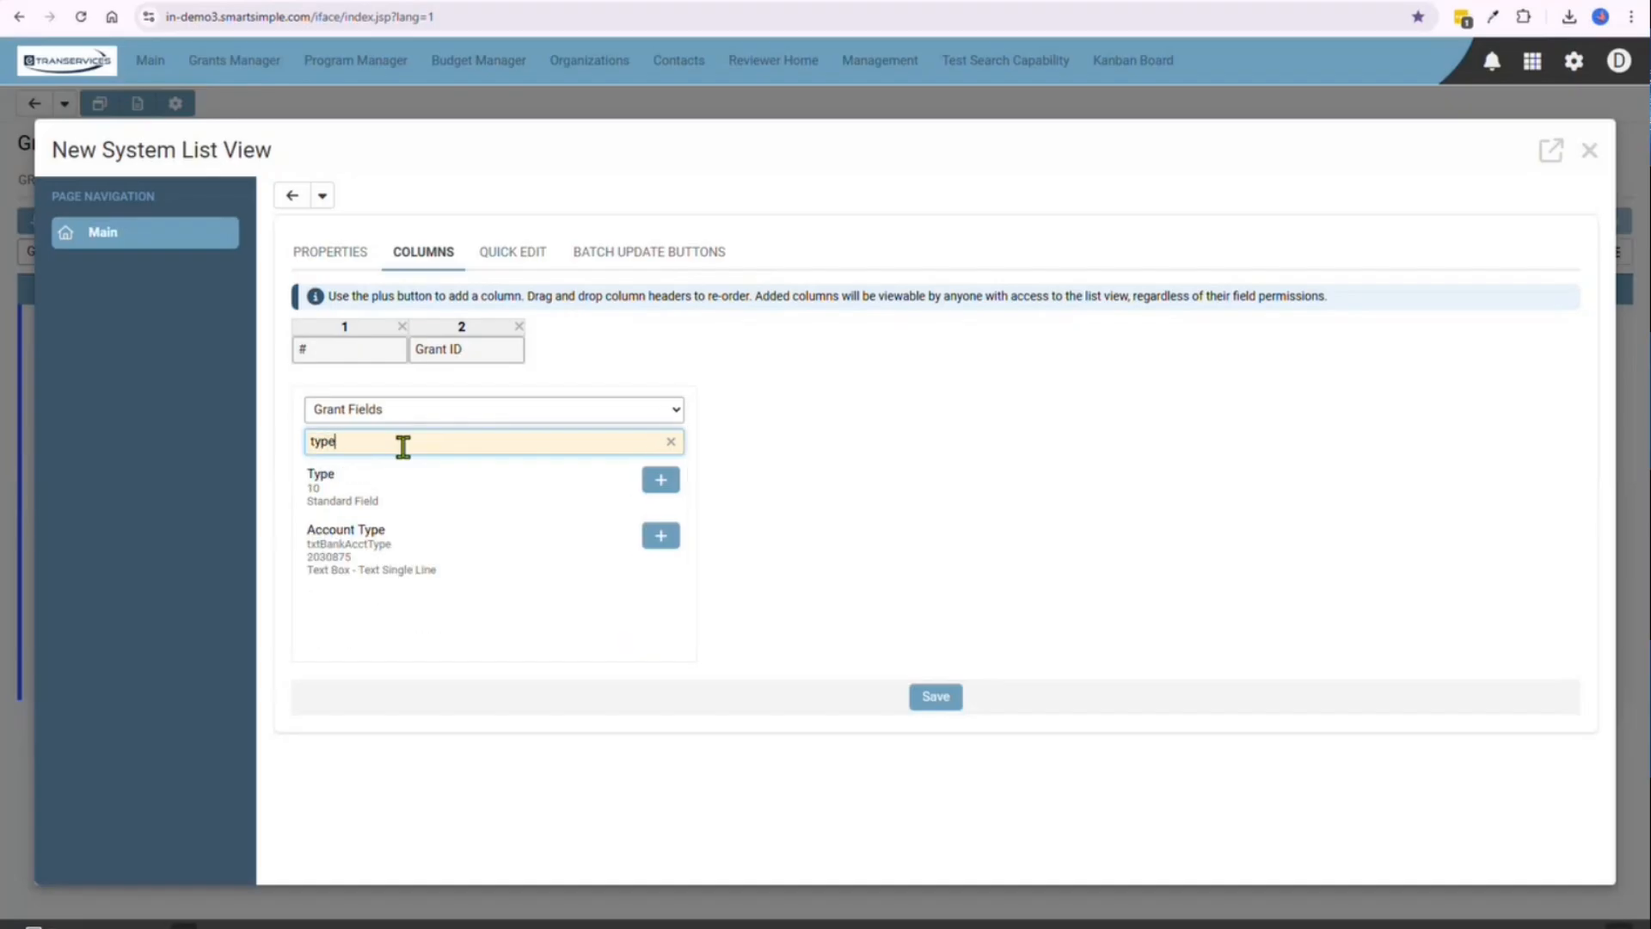
click(401, 412)
click(396, 432)
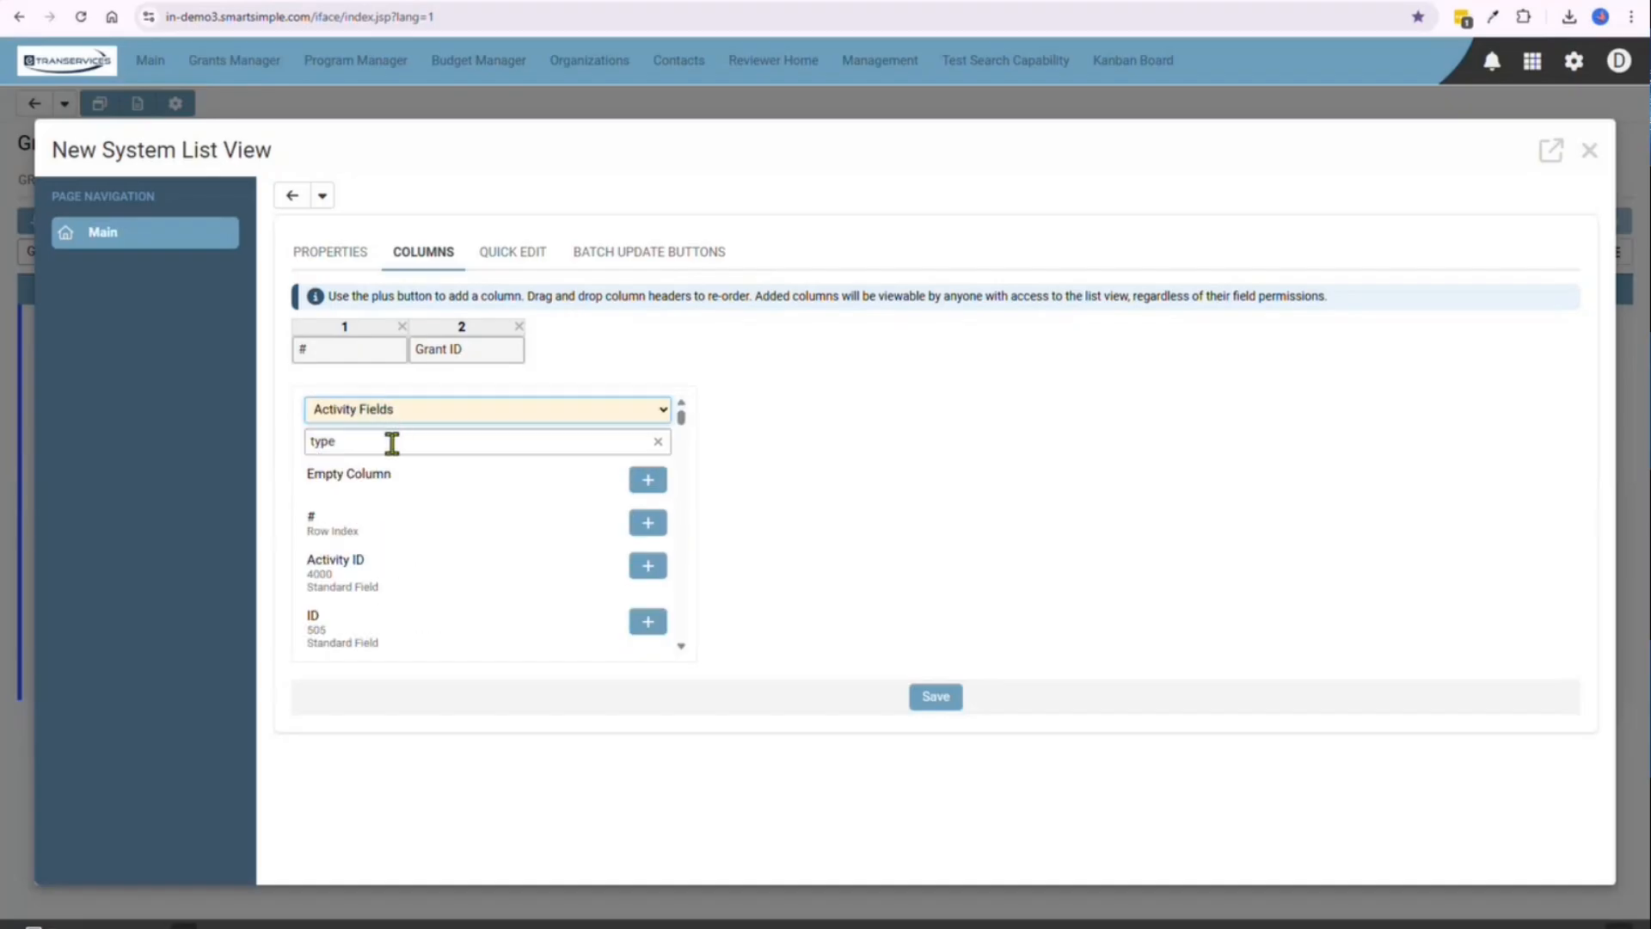
click(391, 444)
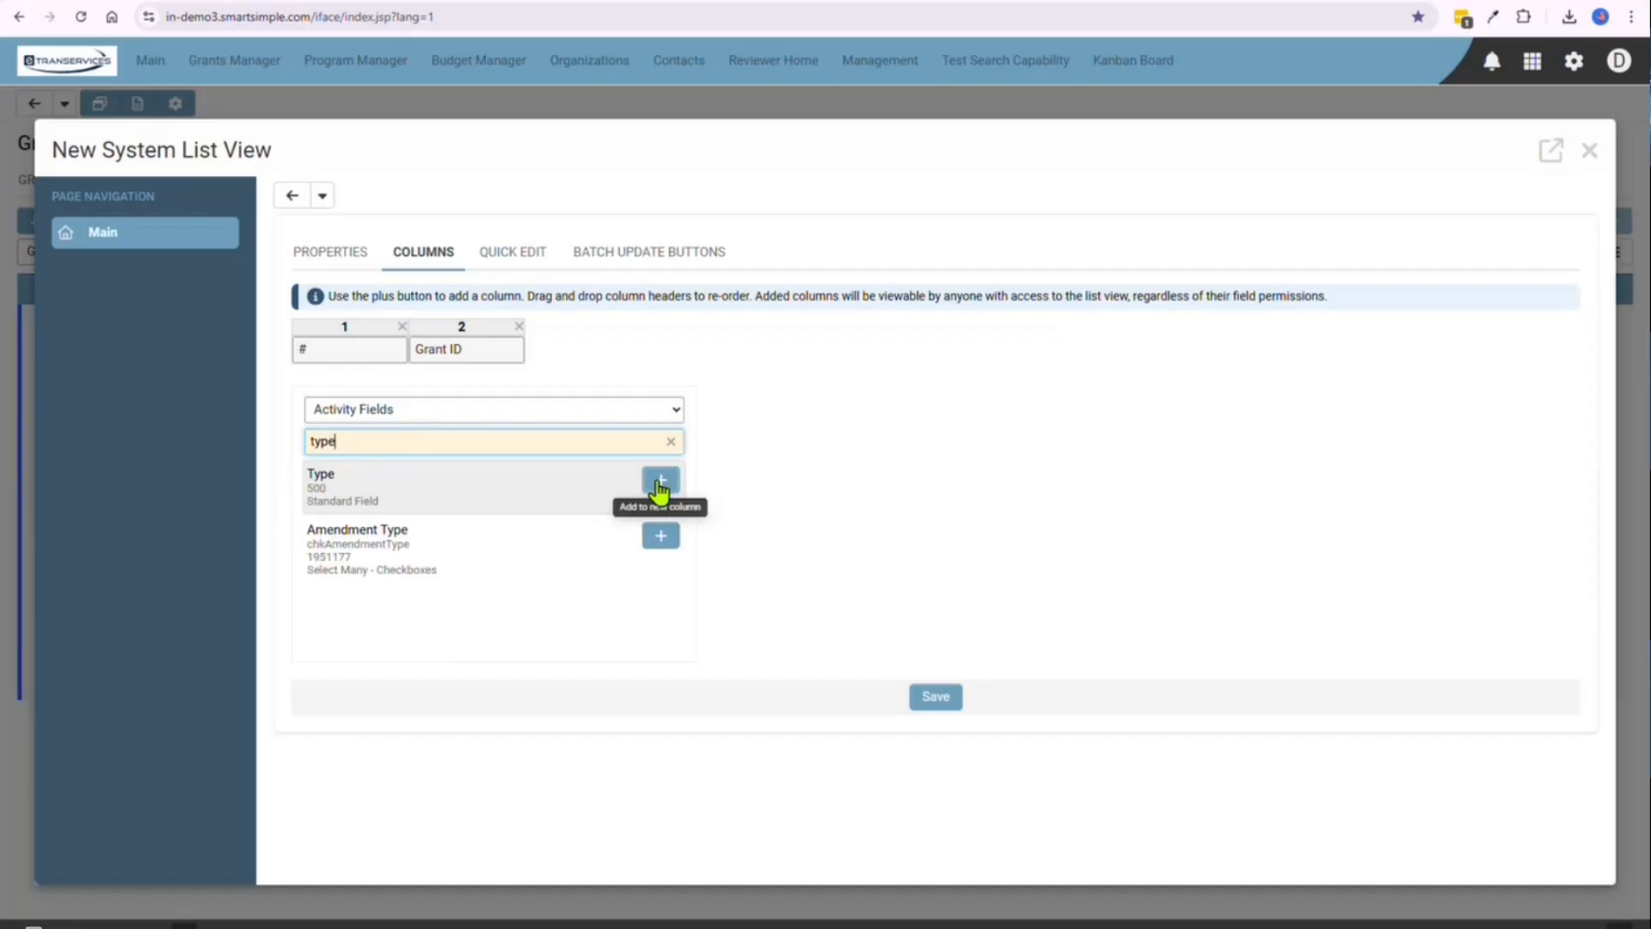
click(660, 480)
Find the standard Status field among the activity fields and add it as the fourth column
double_click(406, 442)
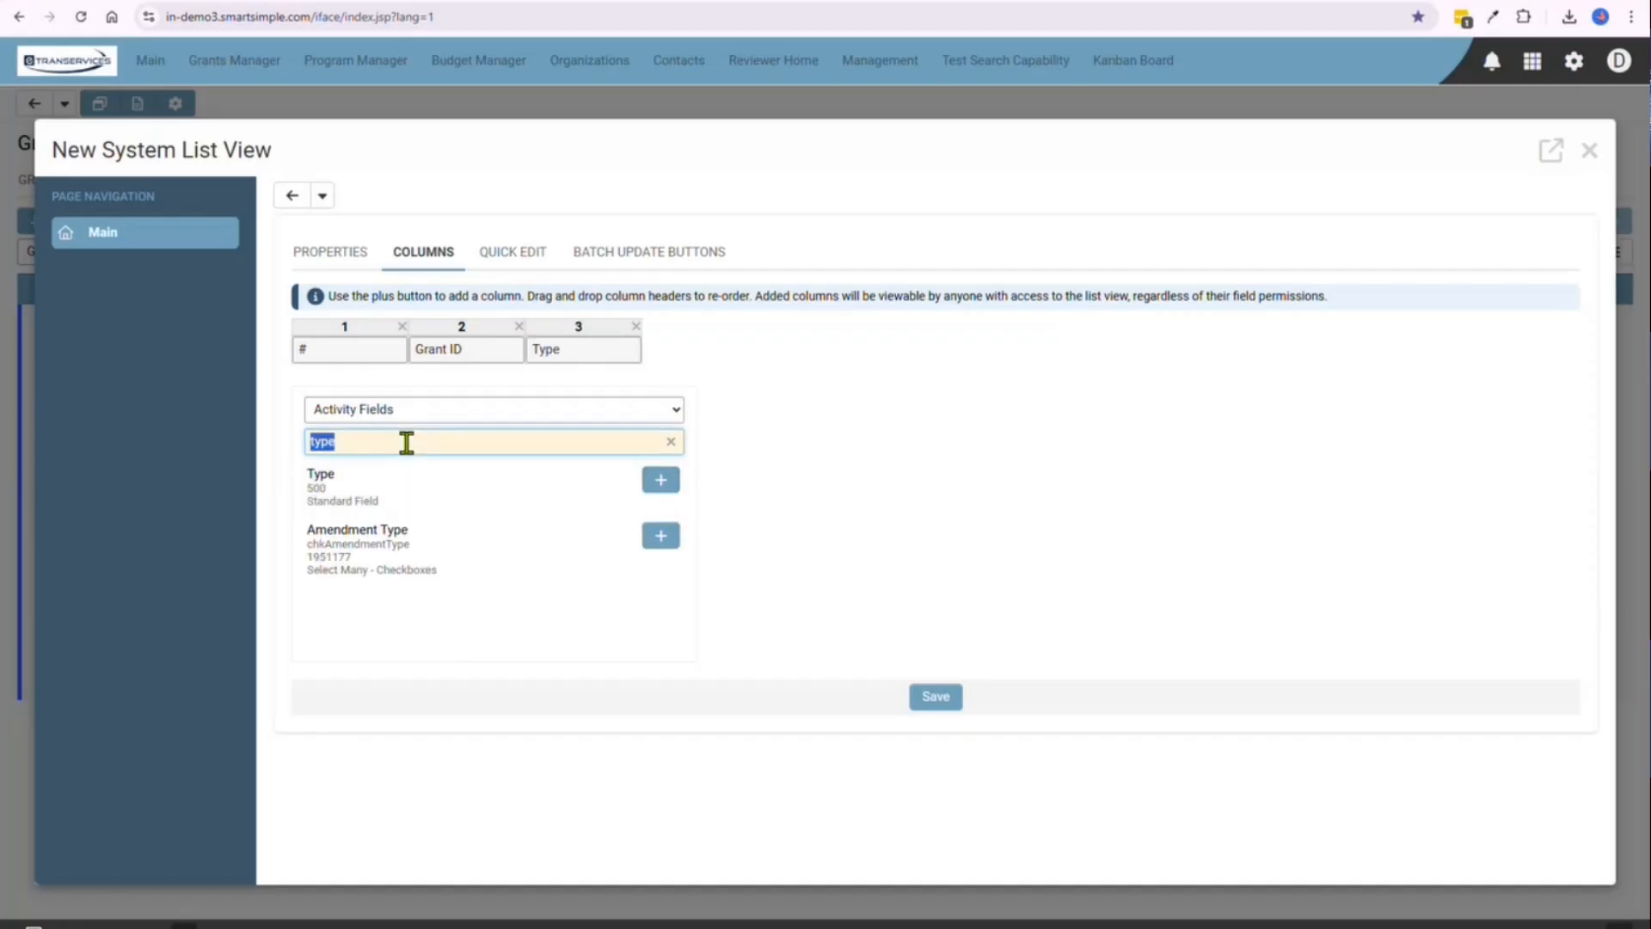
text(statu)
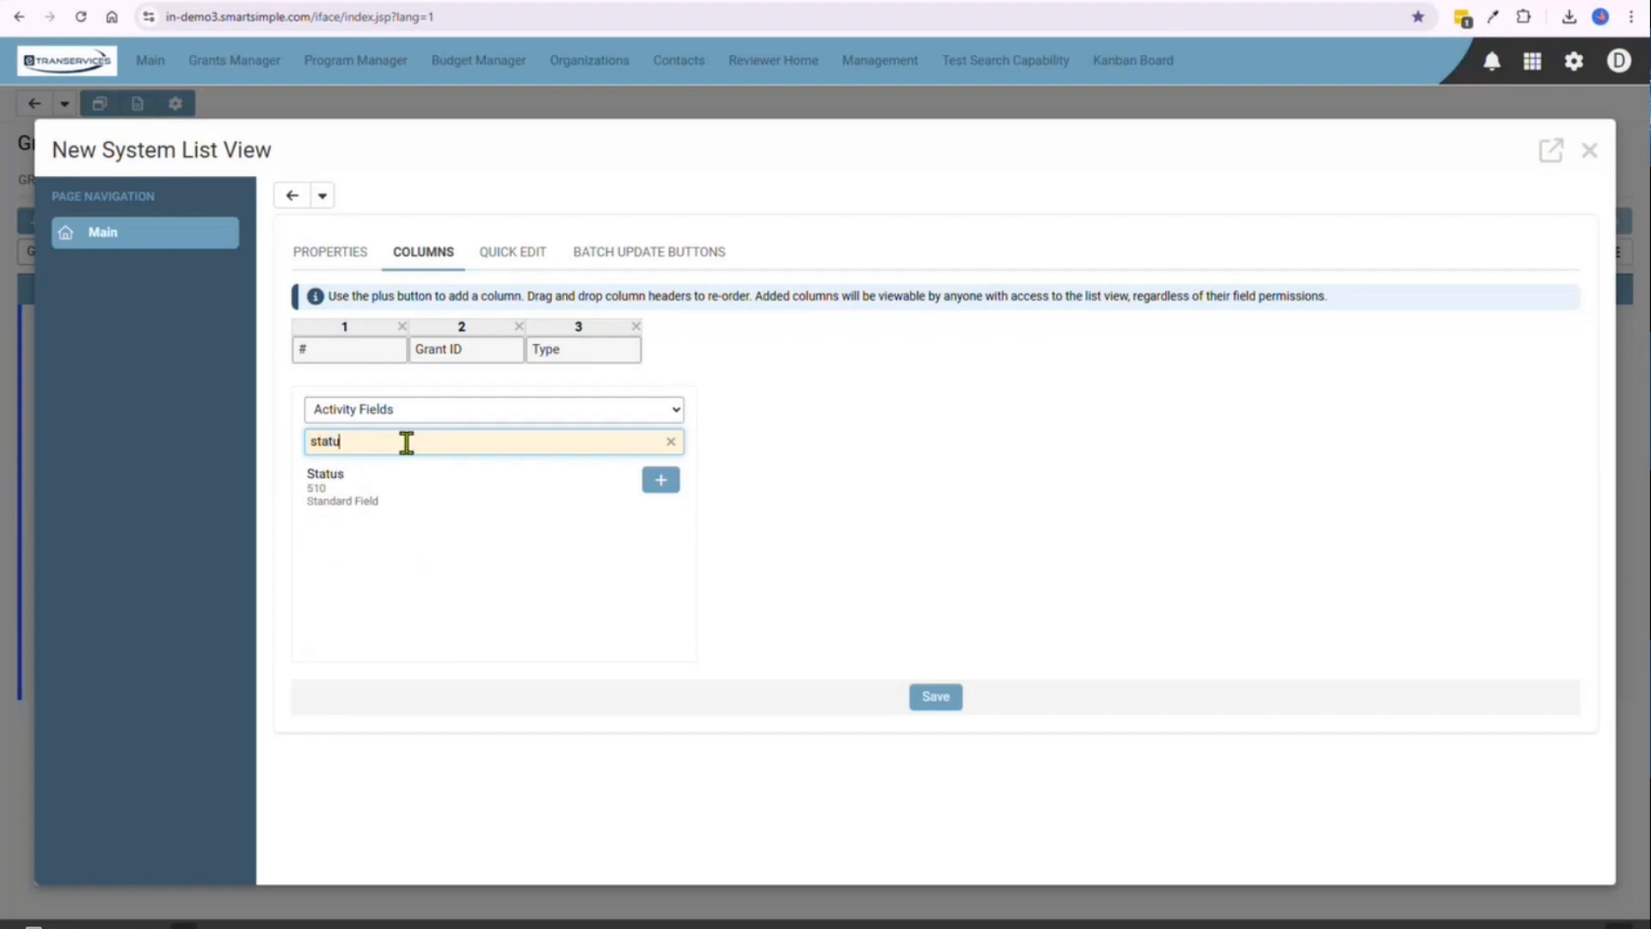
click(652, 486)
double_click(446, 444)
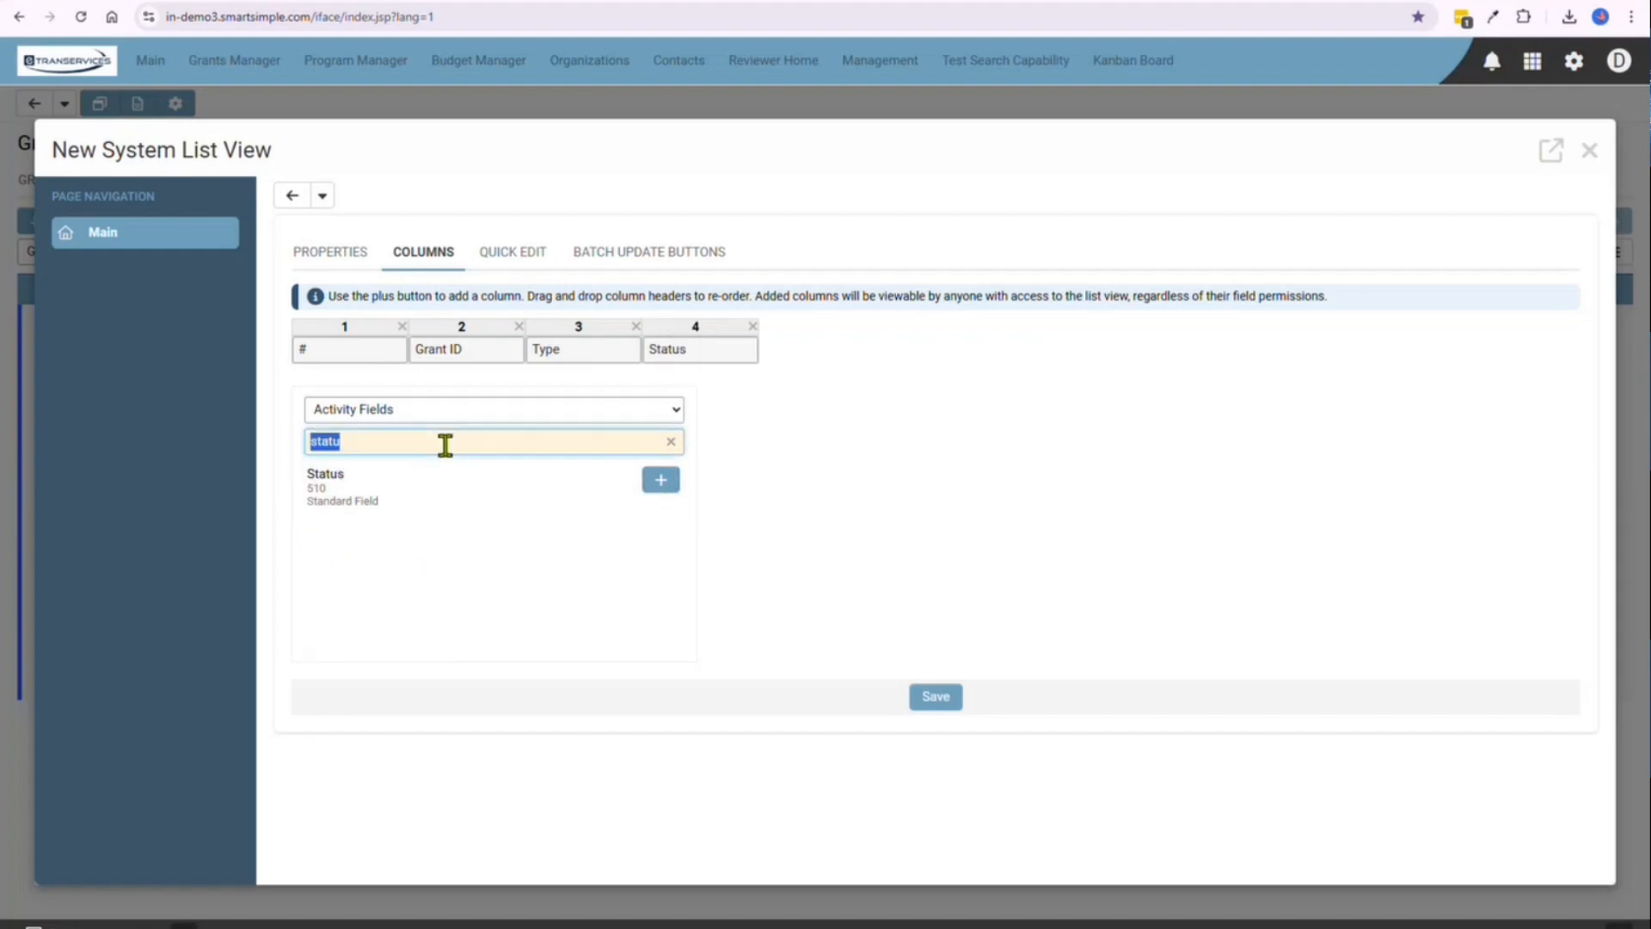
Search the activity fields for "sche" and "paymen", adding Scheduled Date and Payment Amount as the fifth and sixth columns
text(sche)
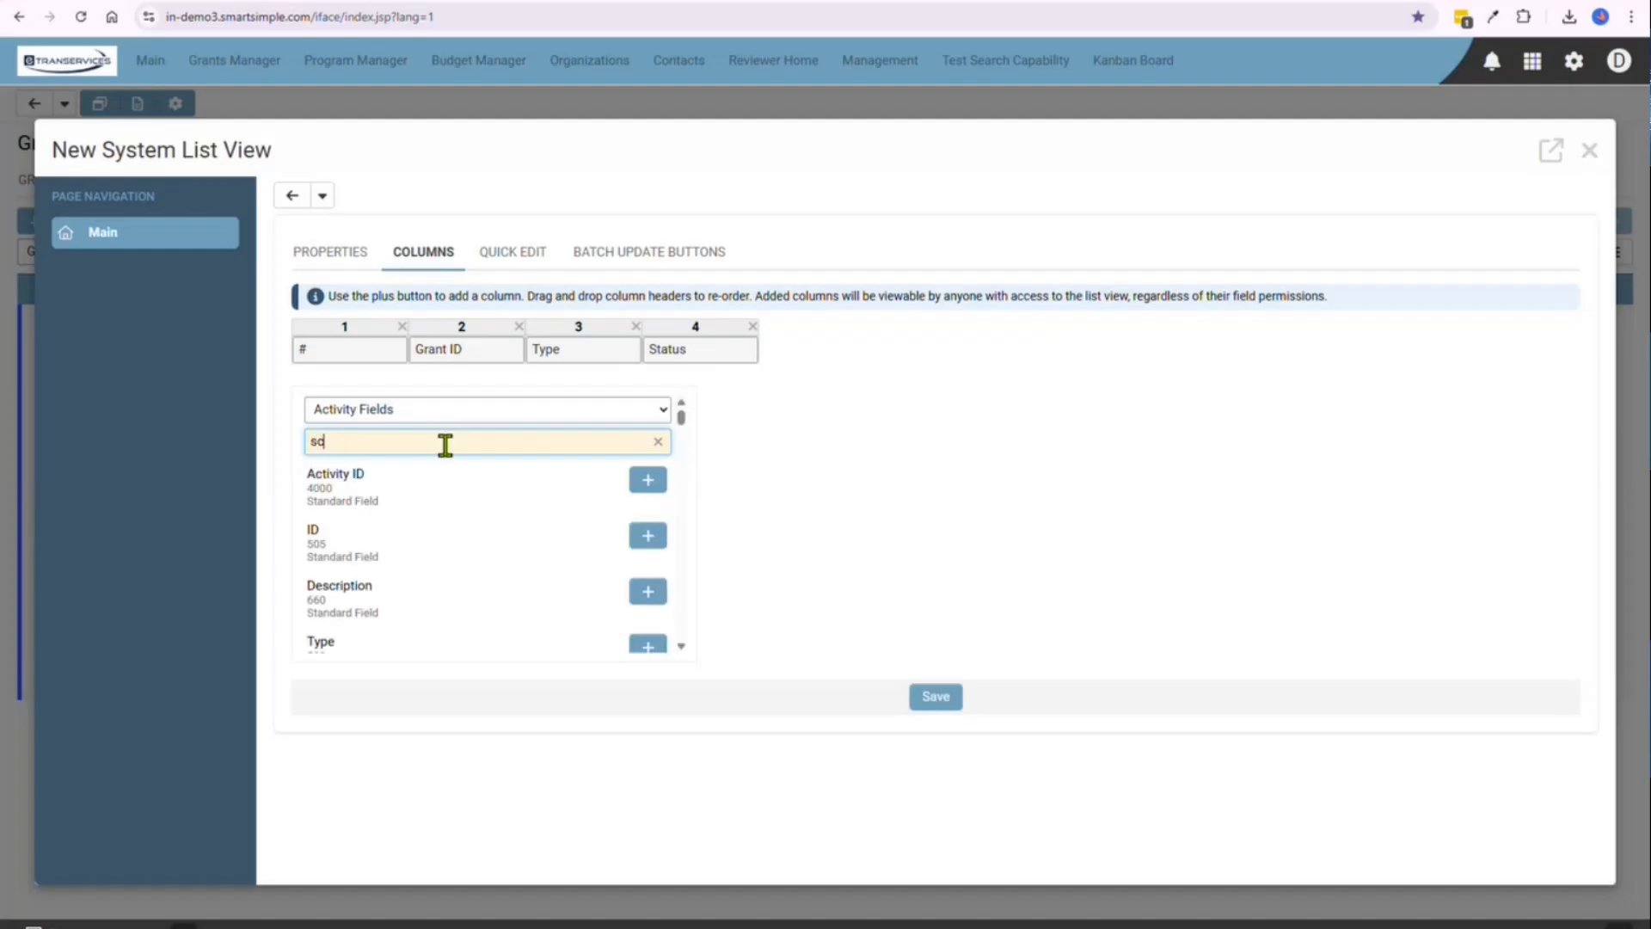
click(657, 490)
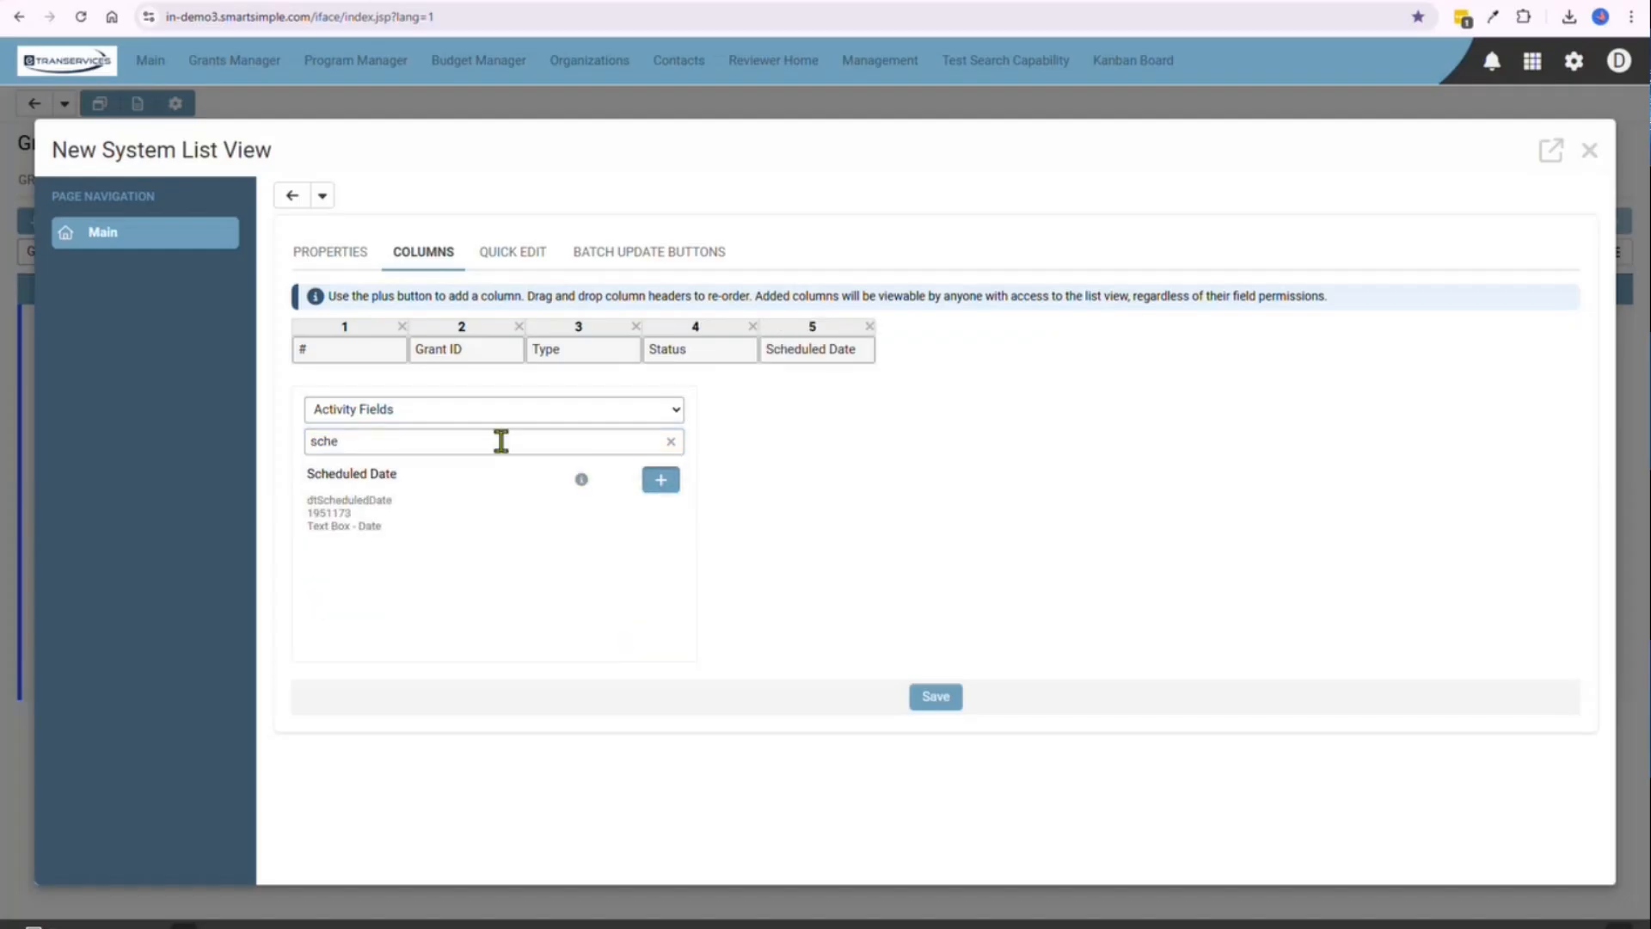
double_click(499, 440)
text(paymen)
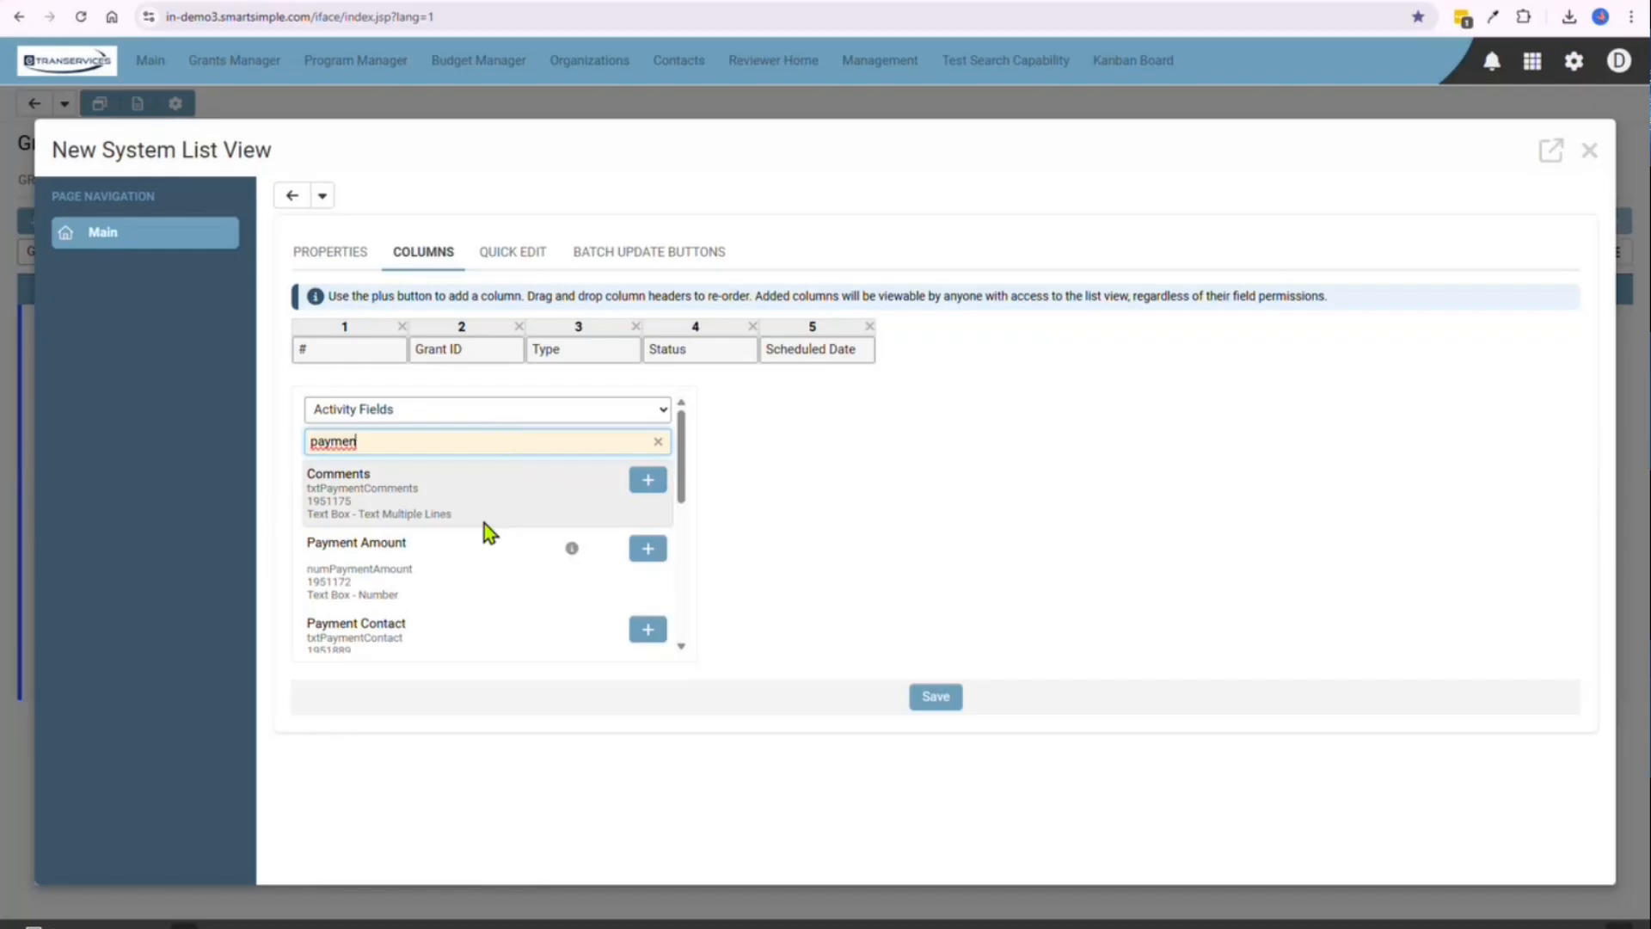
click(648, 548)
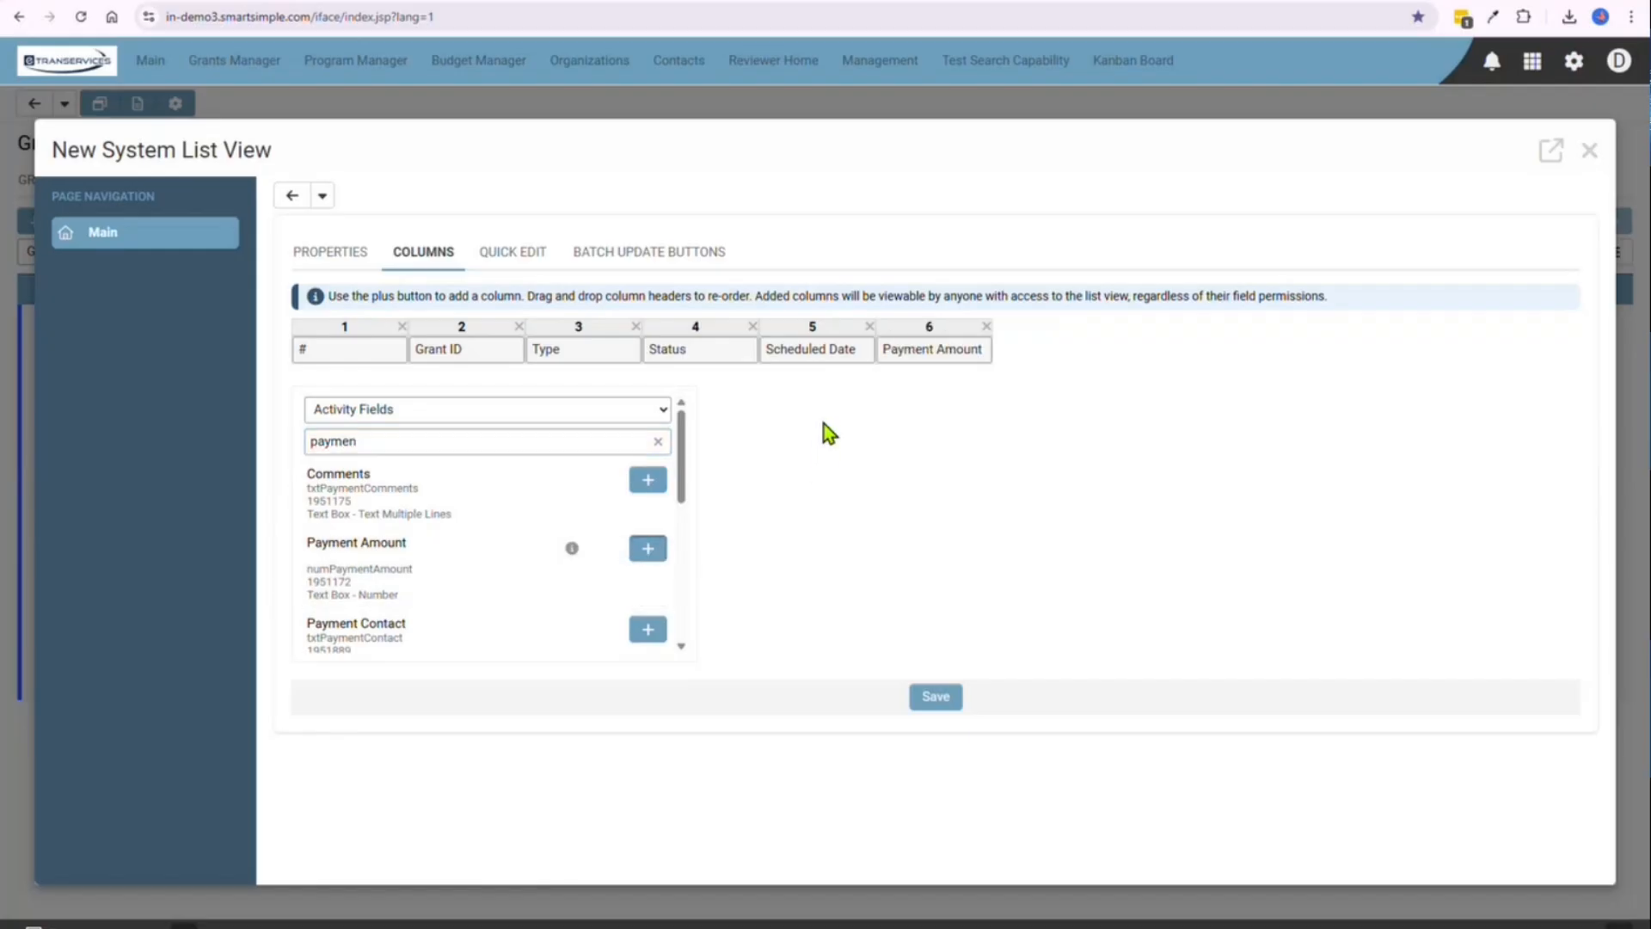
Save the new list view, close its settings and display the activities with the "Payments Schedule Next 30 days" view
click(332, 254)
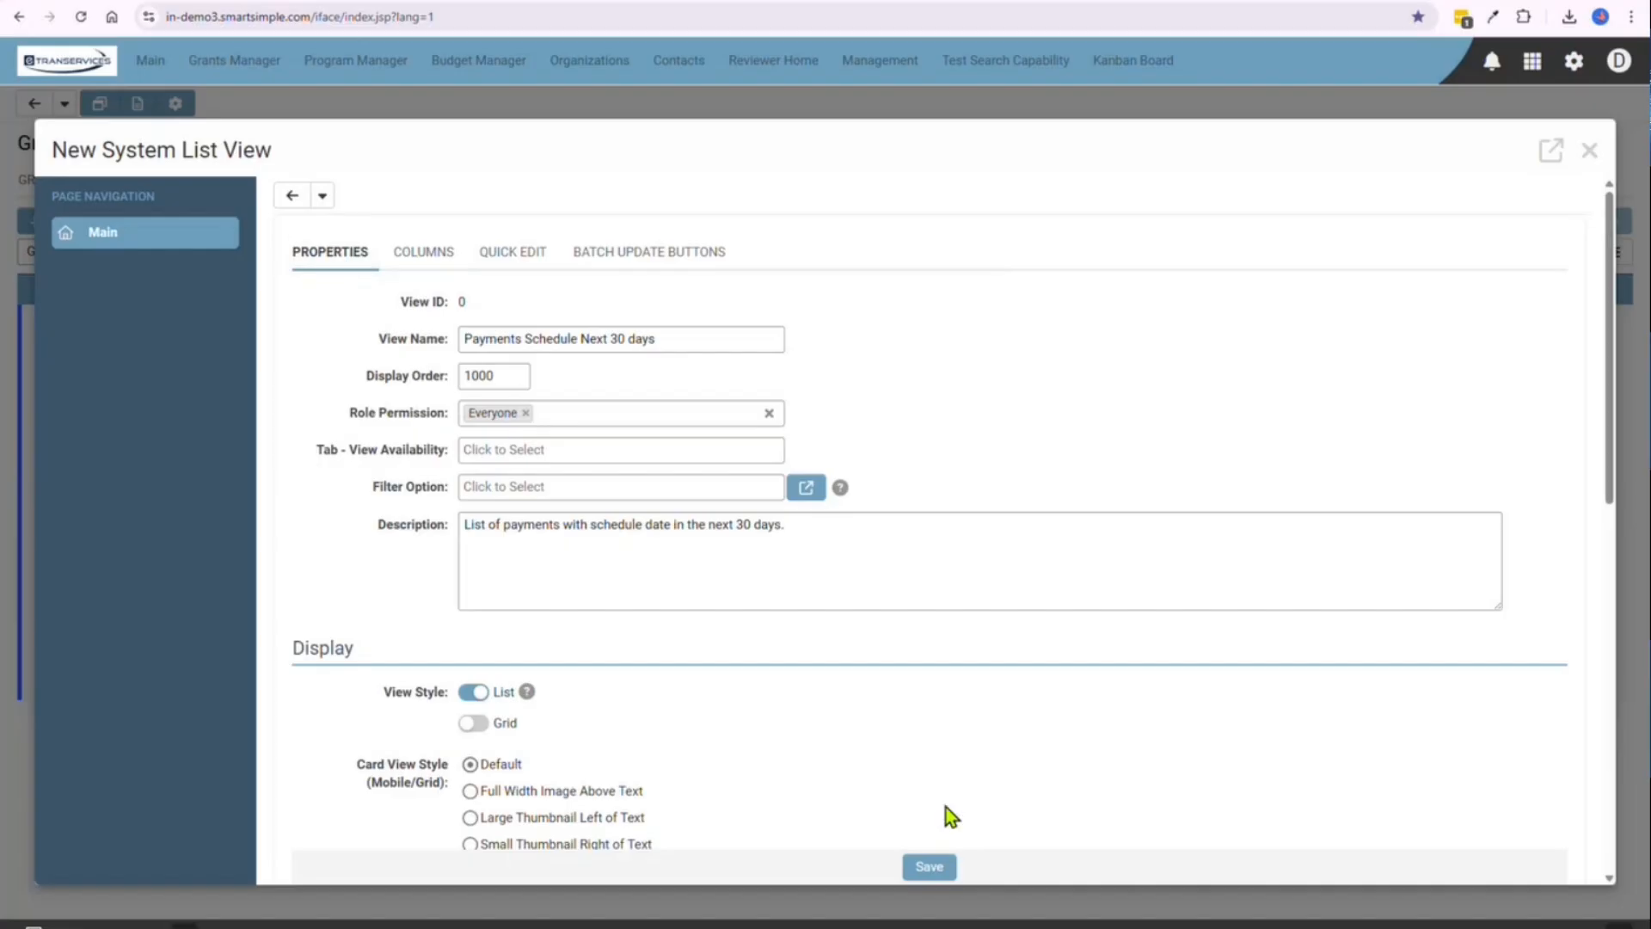
click(930, 865)
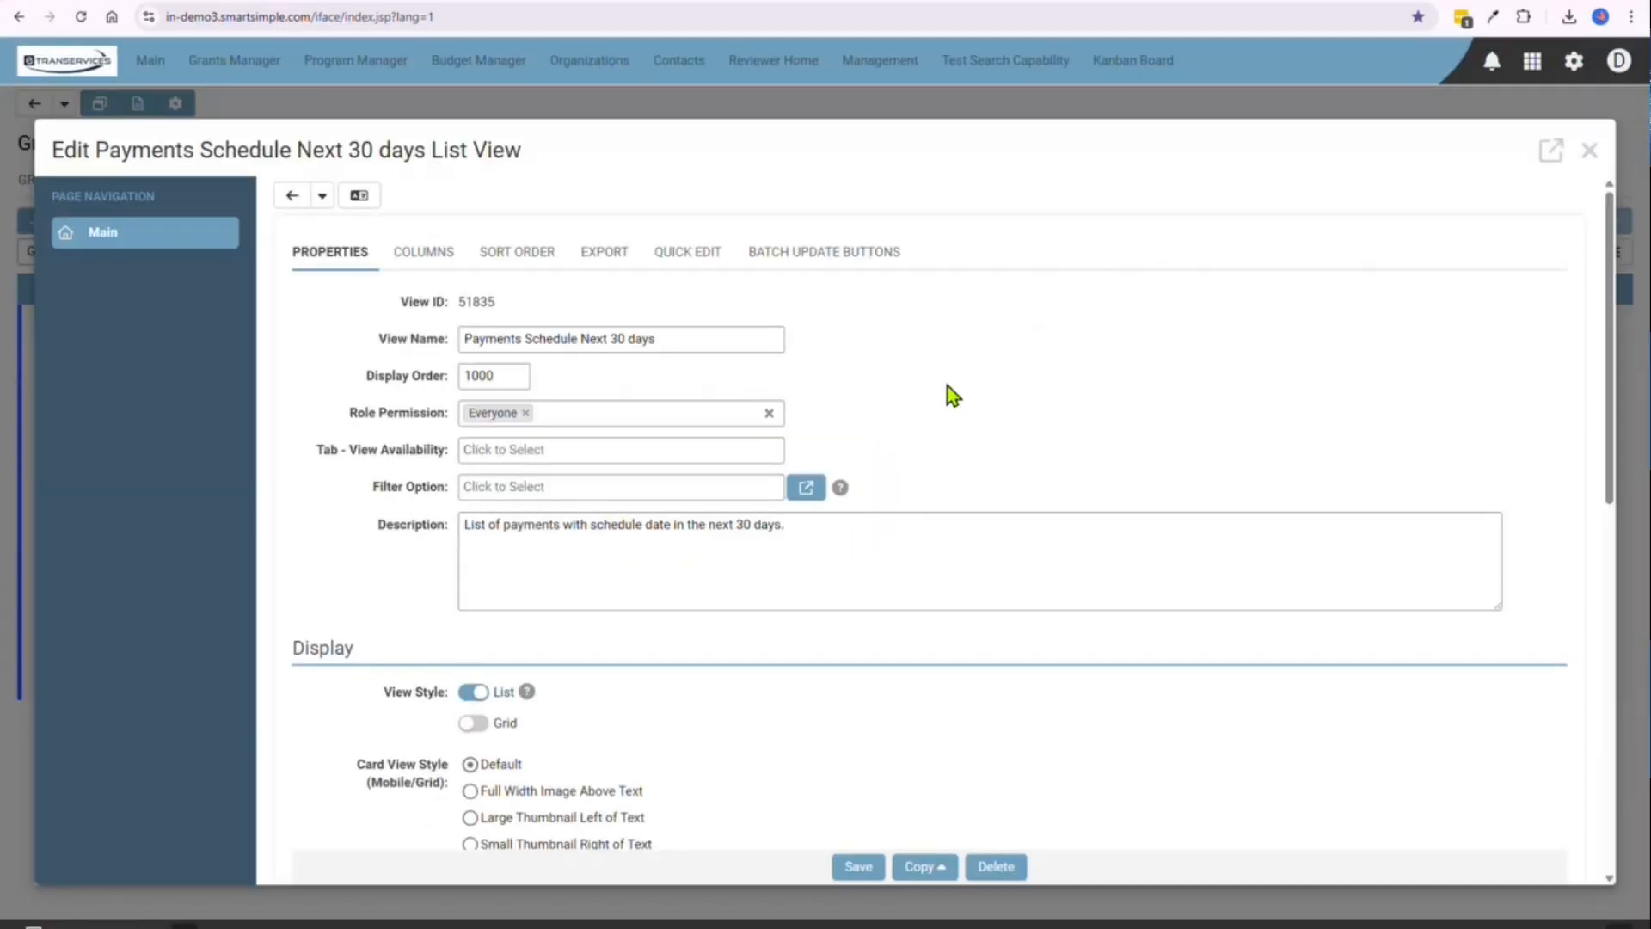
click(1590, 152)
click(309, 220)
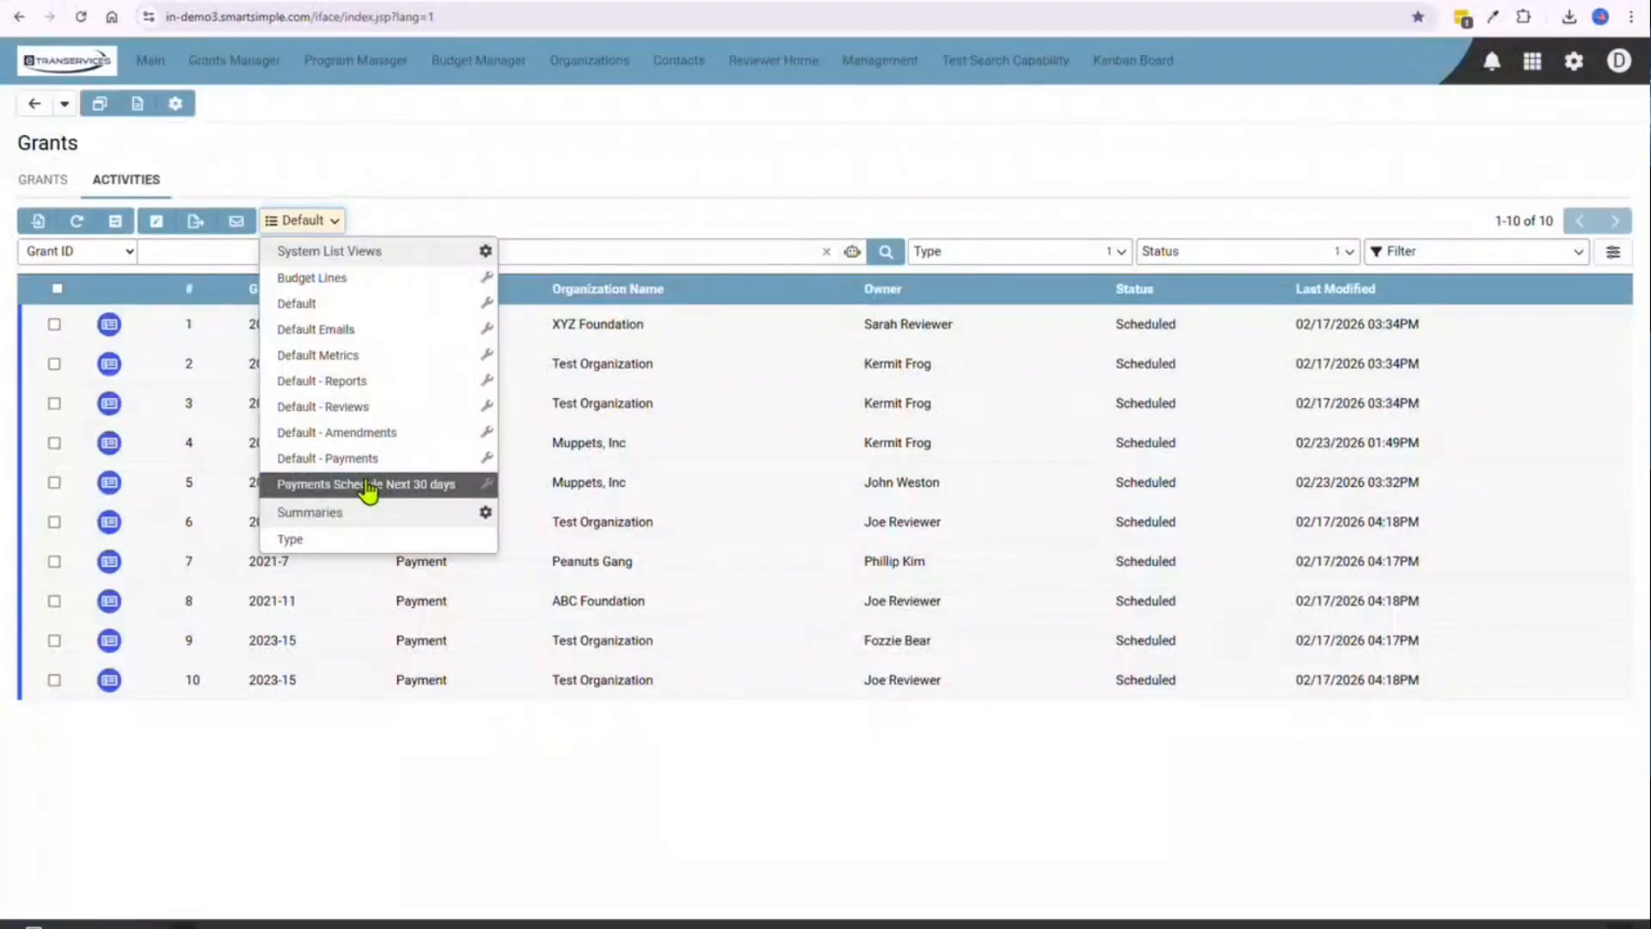
click(368, 486)
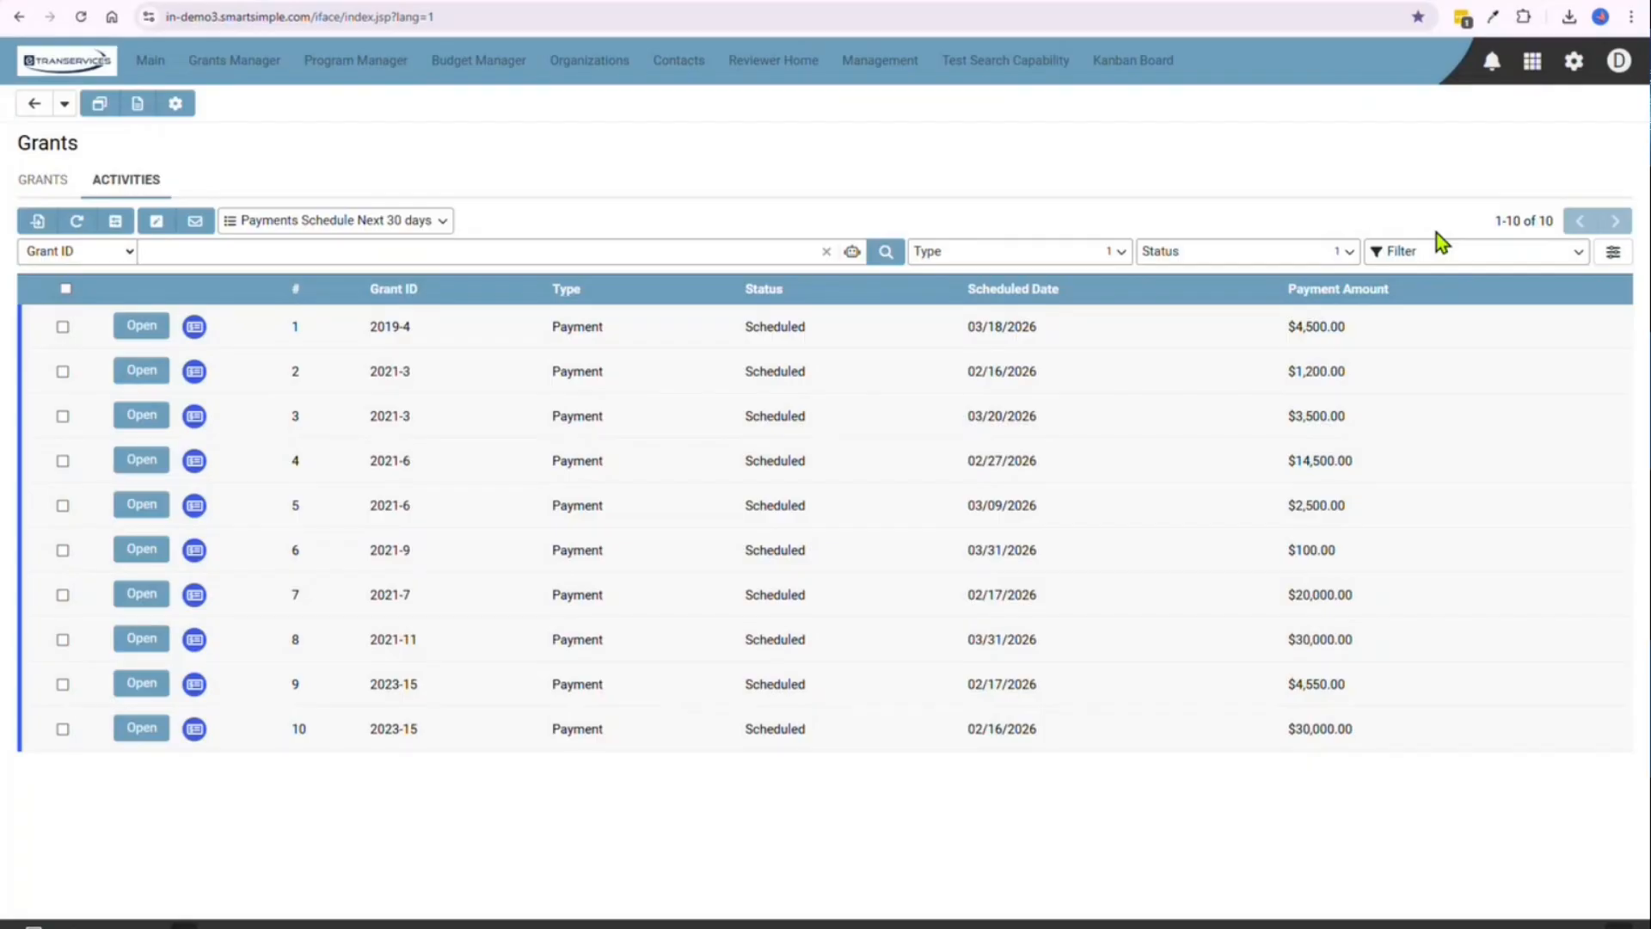
Set up an advanced search on the common activity fields with Scheduled Date "Within the next X days" and the value 30
click(1614, 258)
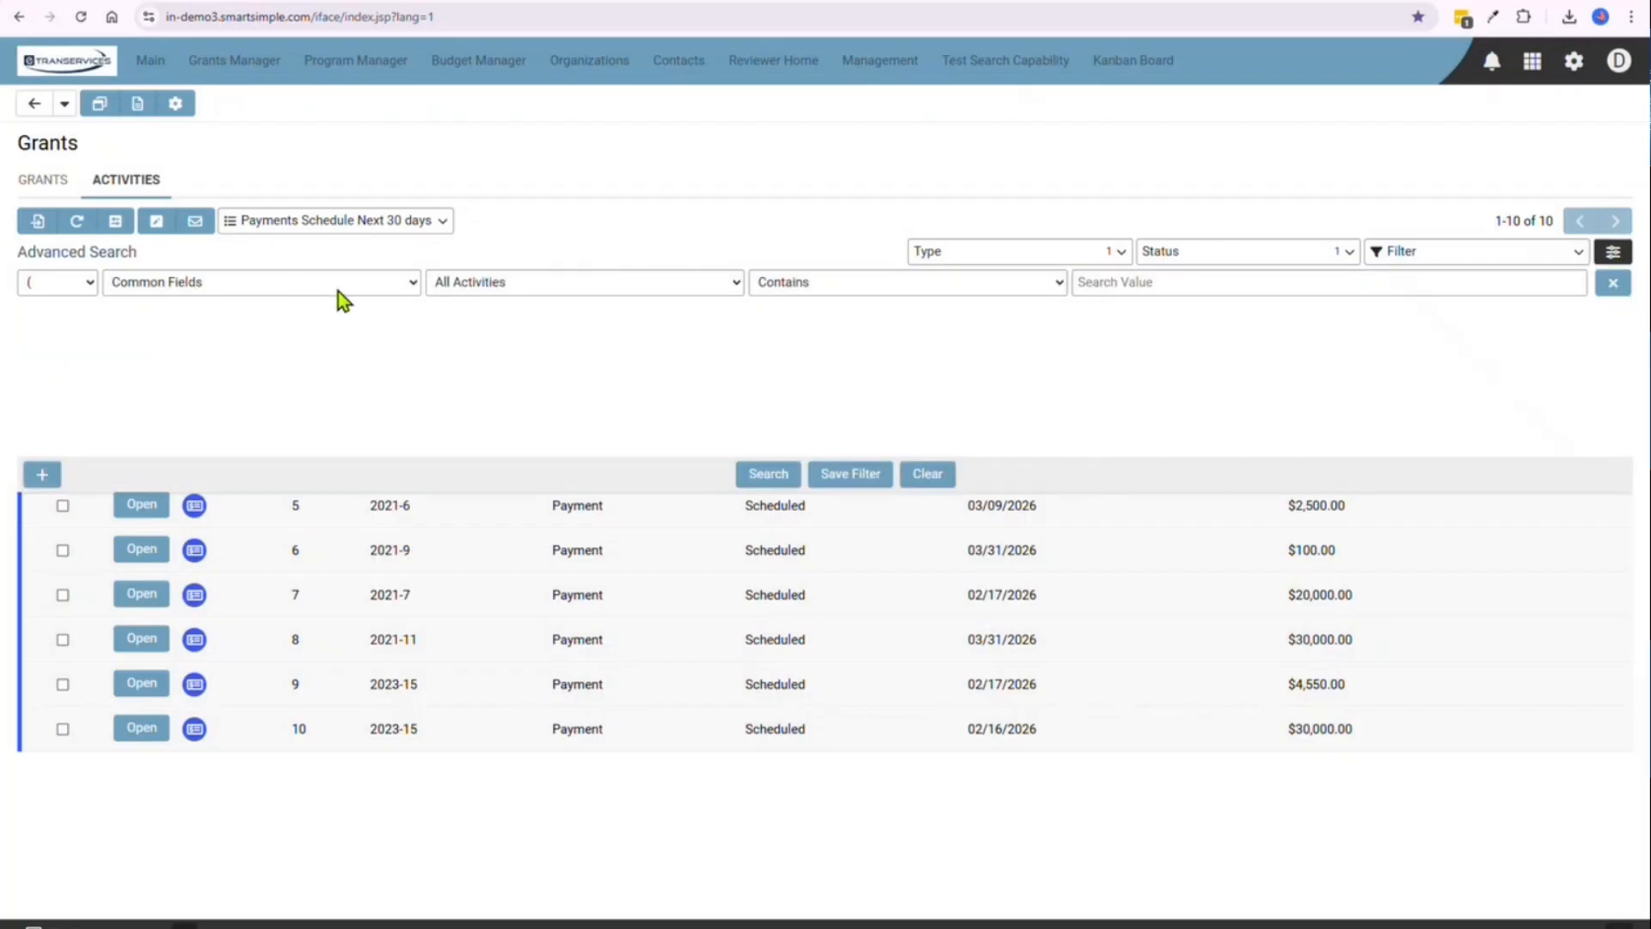
click(364, 289)
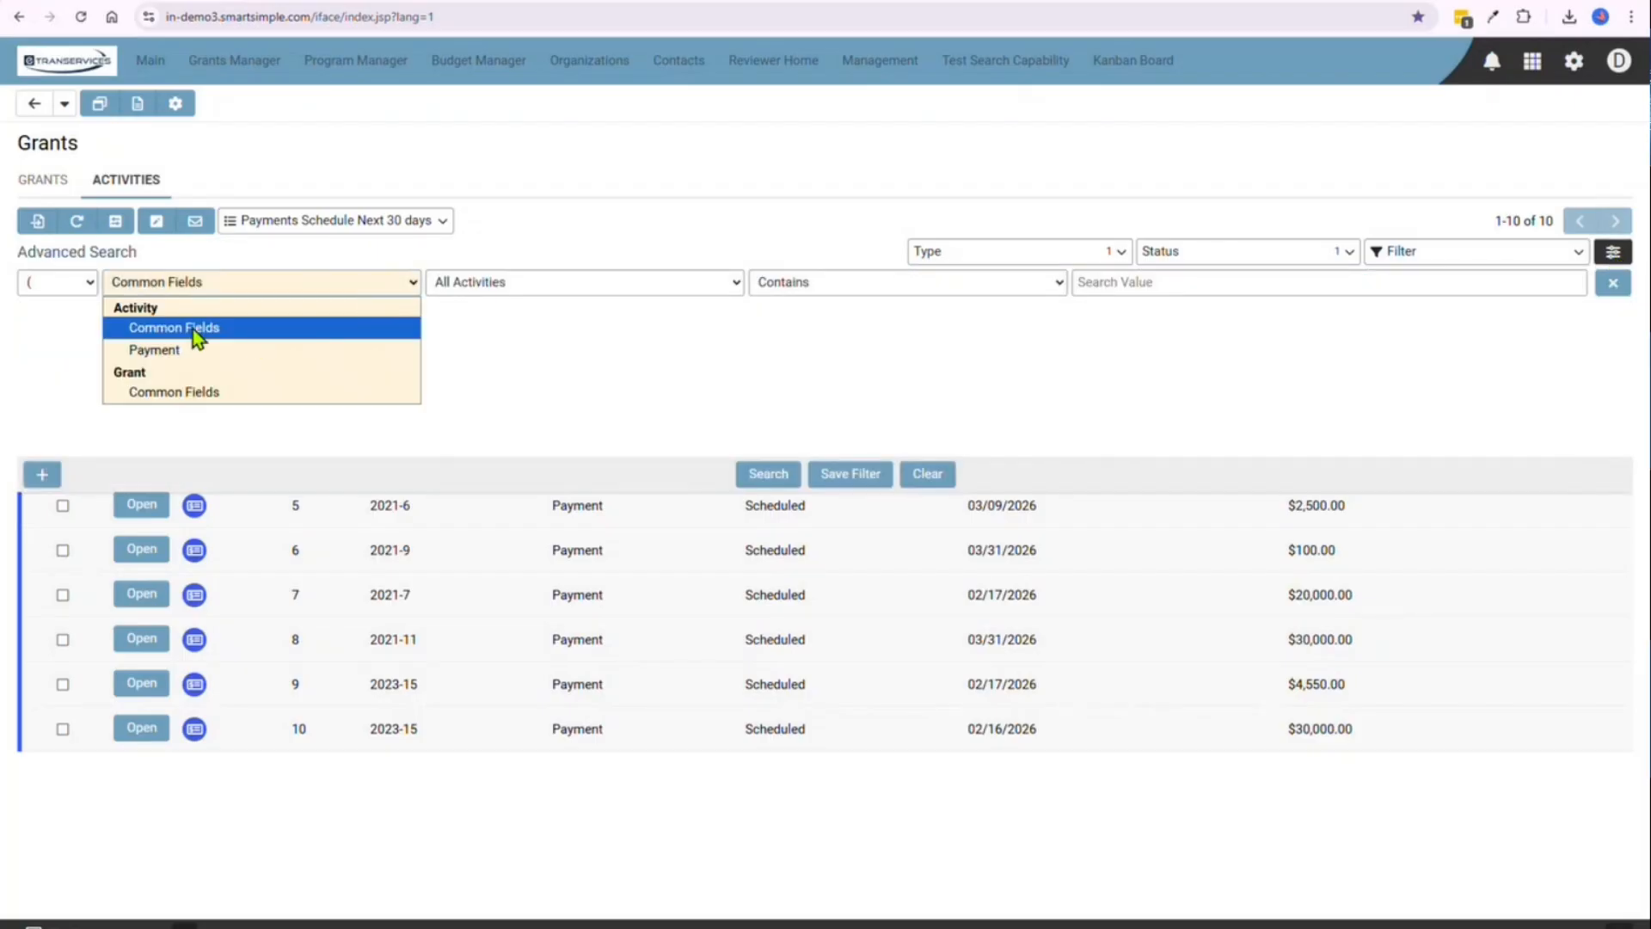
click(560, 289)
scroll(557, 436, down, 2)
scroll(557, 436, down, 6)
scroll(557, 436, down, 2)
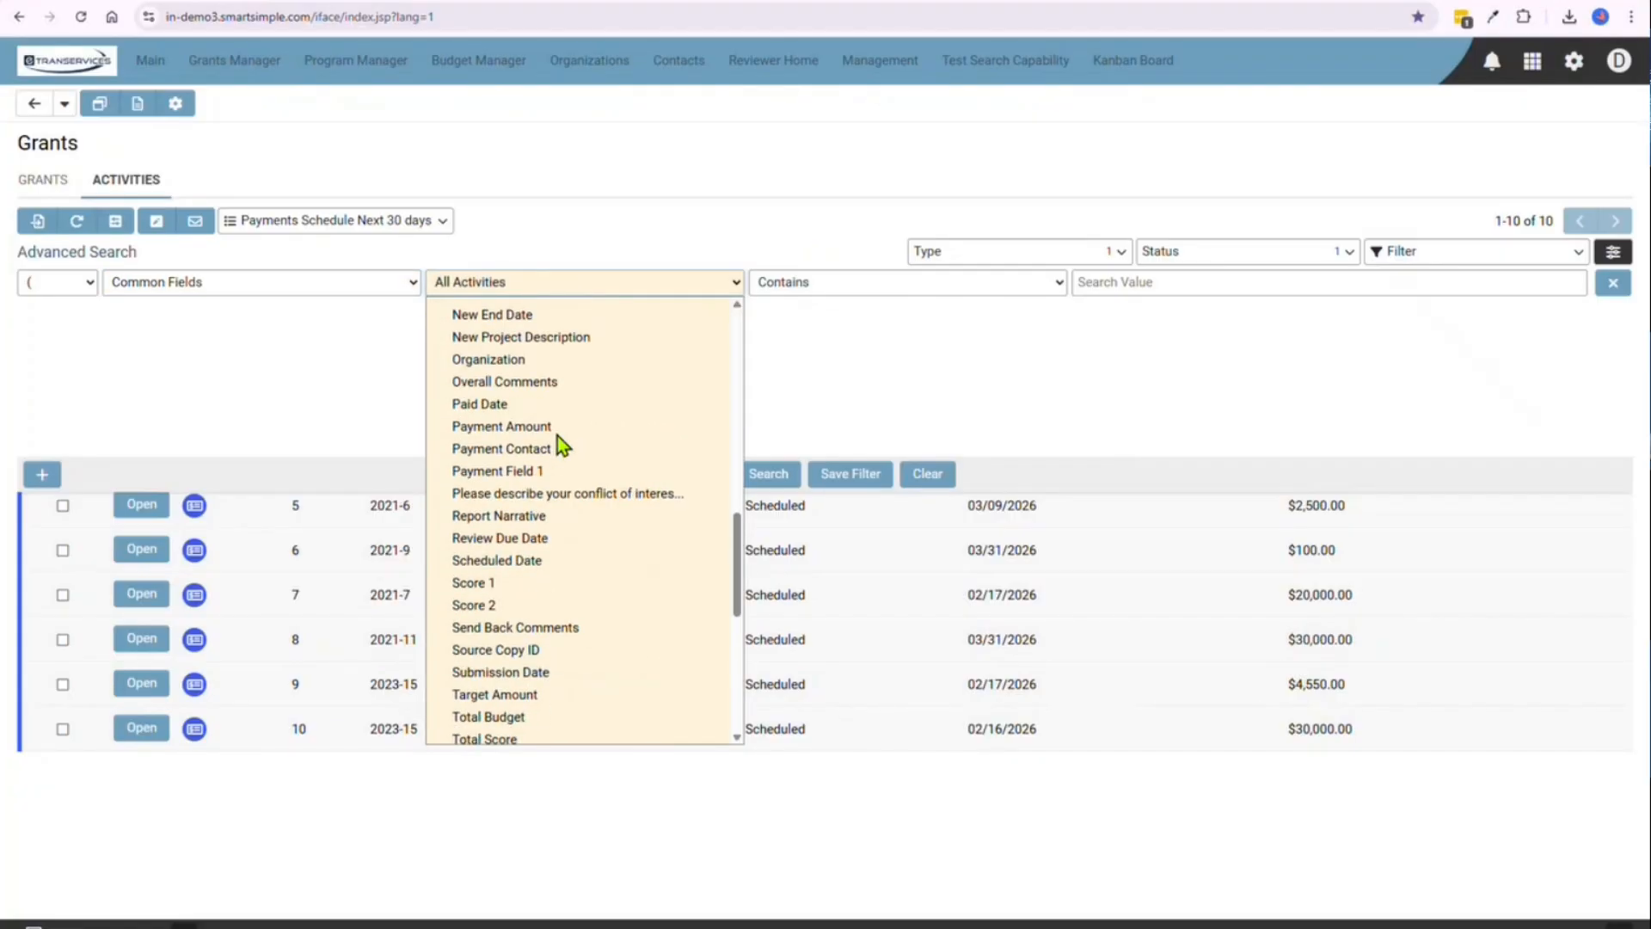
click(543, 560)
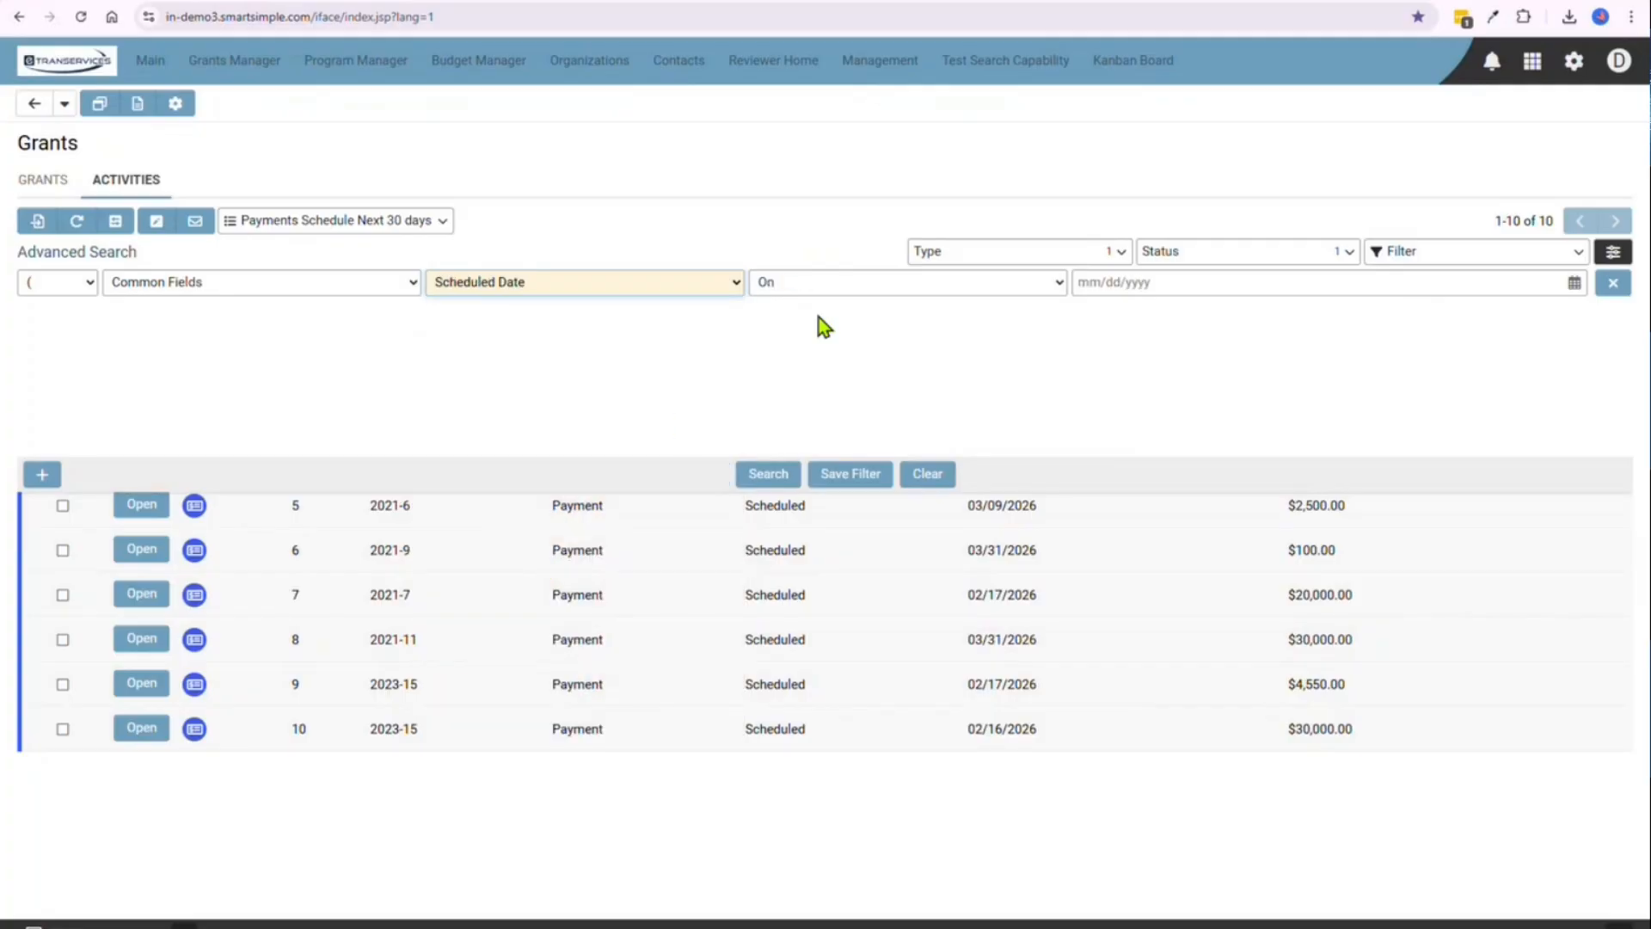
click(860, 288)
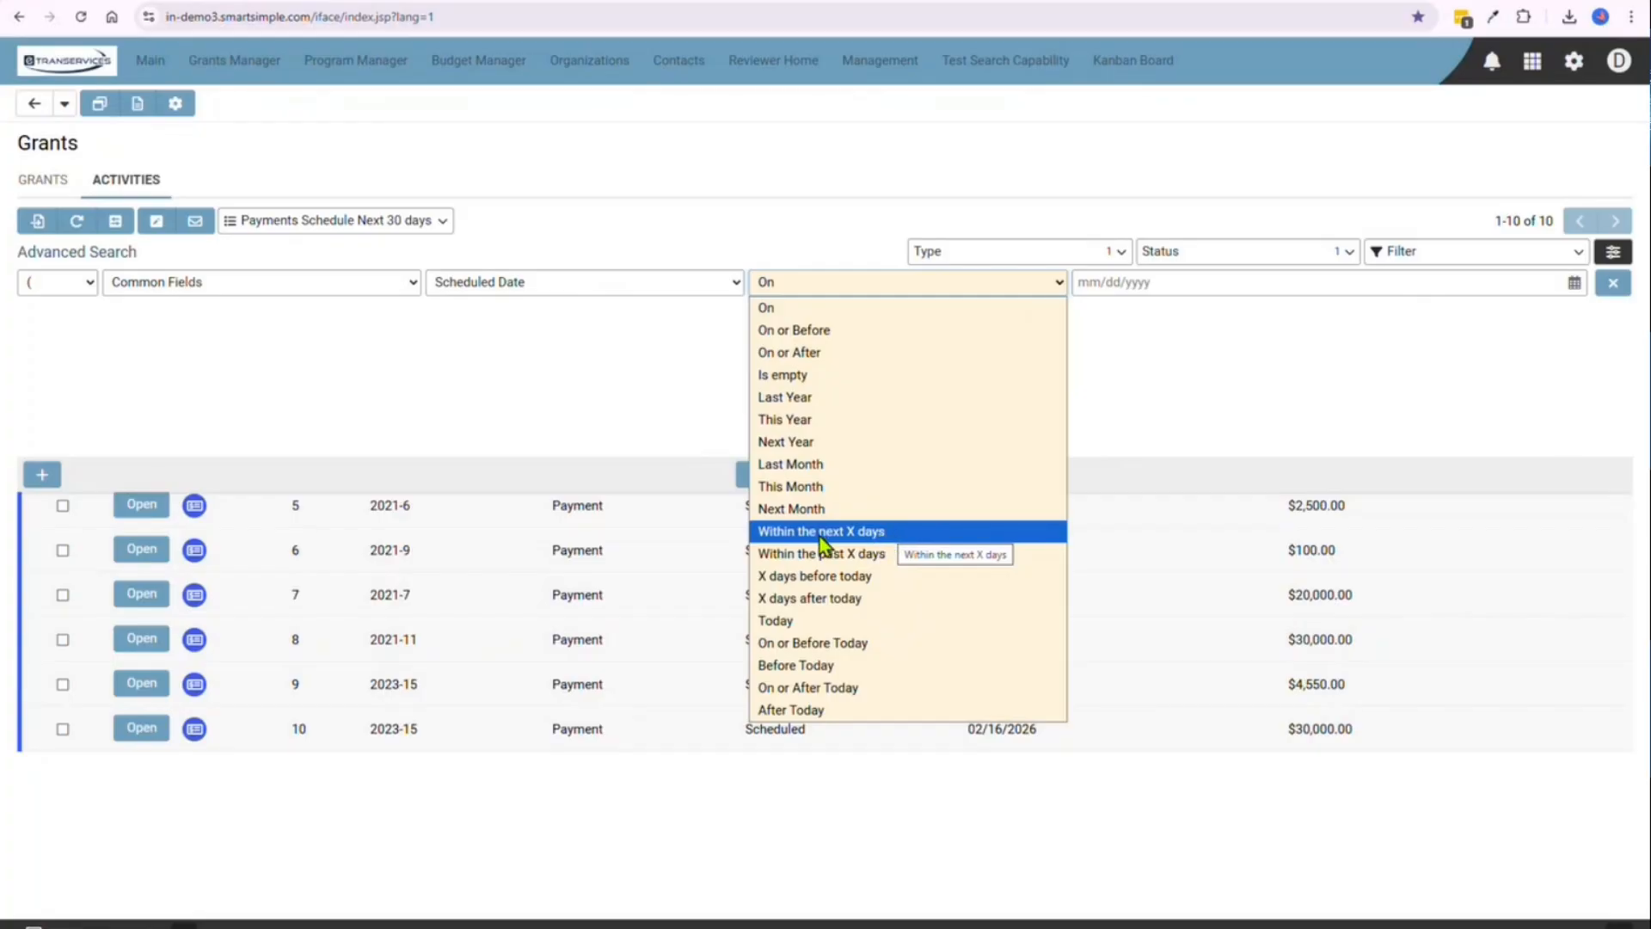
click(888, 533)
click(1150, 282)
text(30)
click(1132, 337)
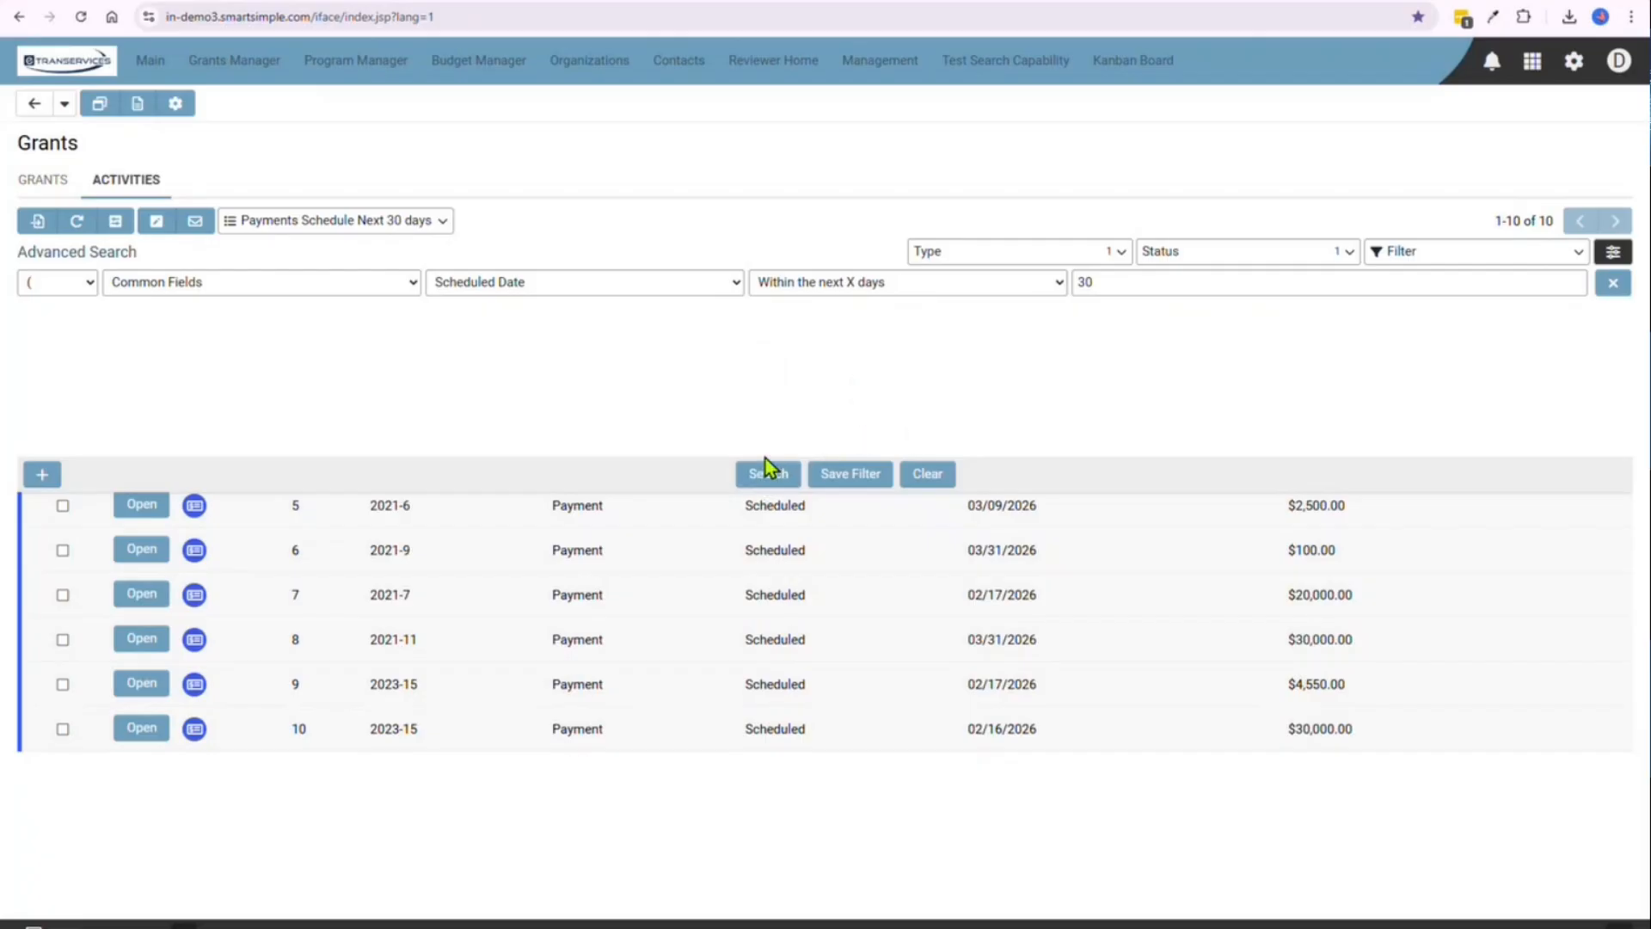
Save the search criteria as a system filter named "Payments Schedule 30 days"
click(857, 476)
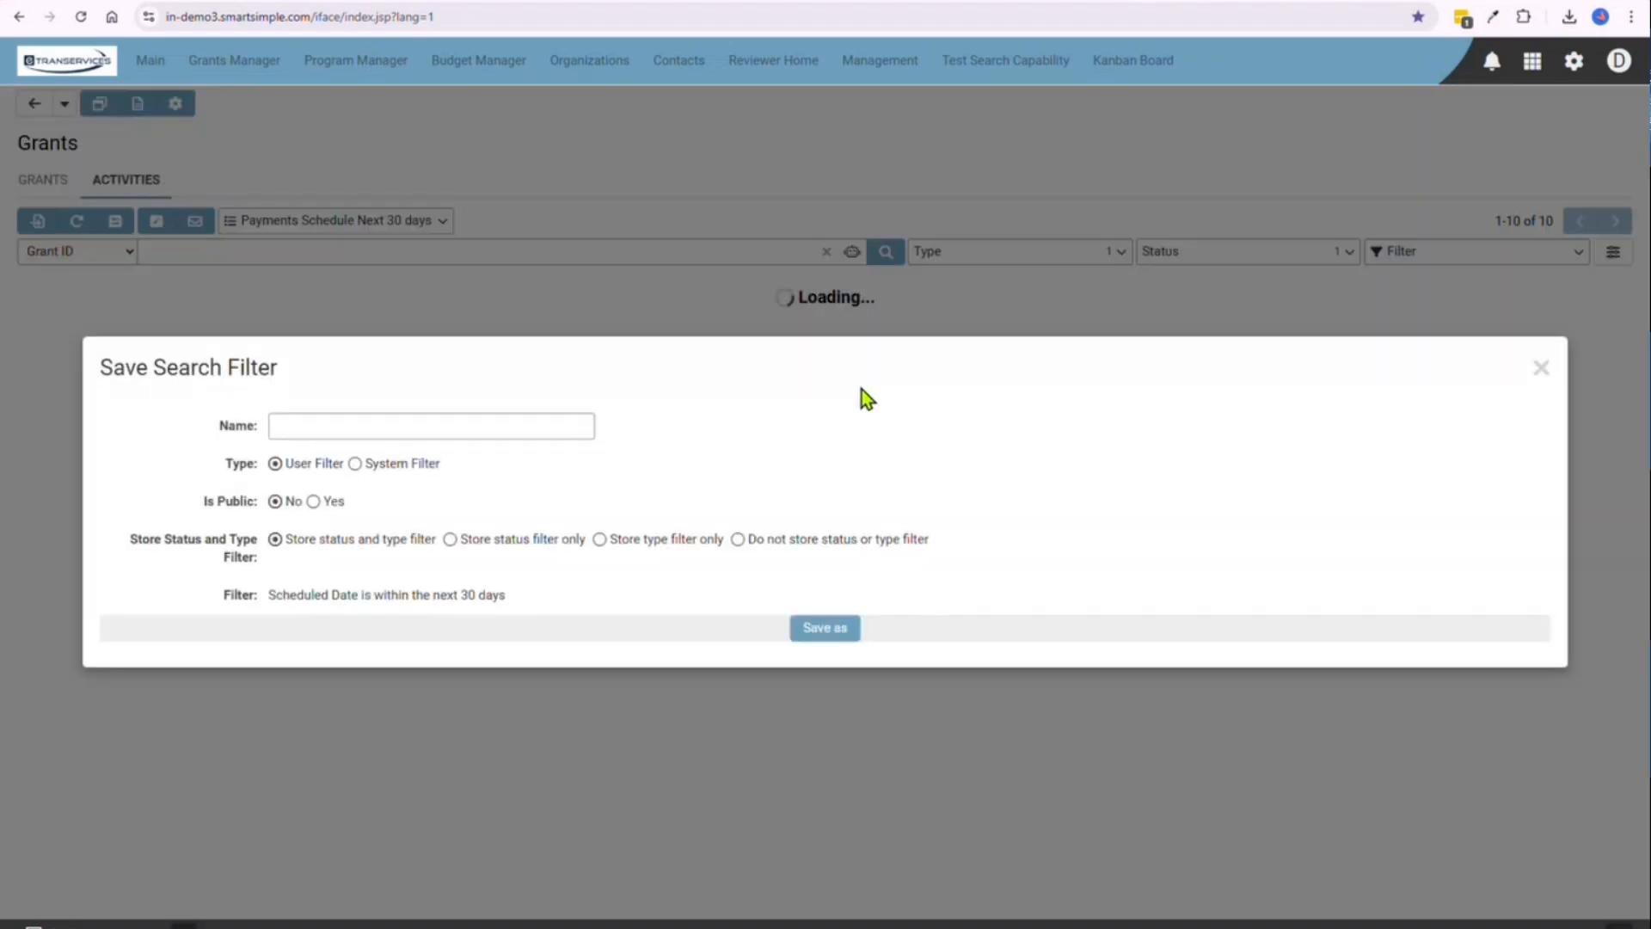
click(421, 434)
click(551, 424)
text(Payments Schedule 30 days)
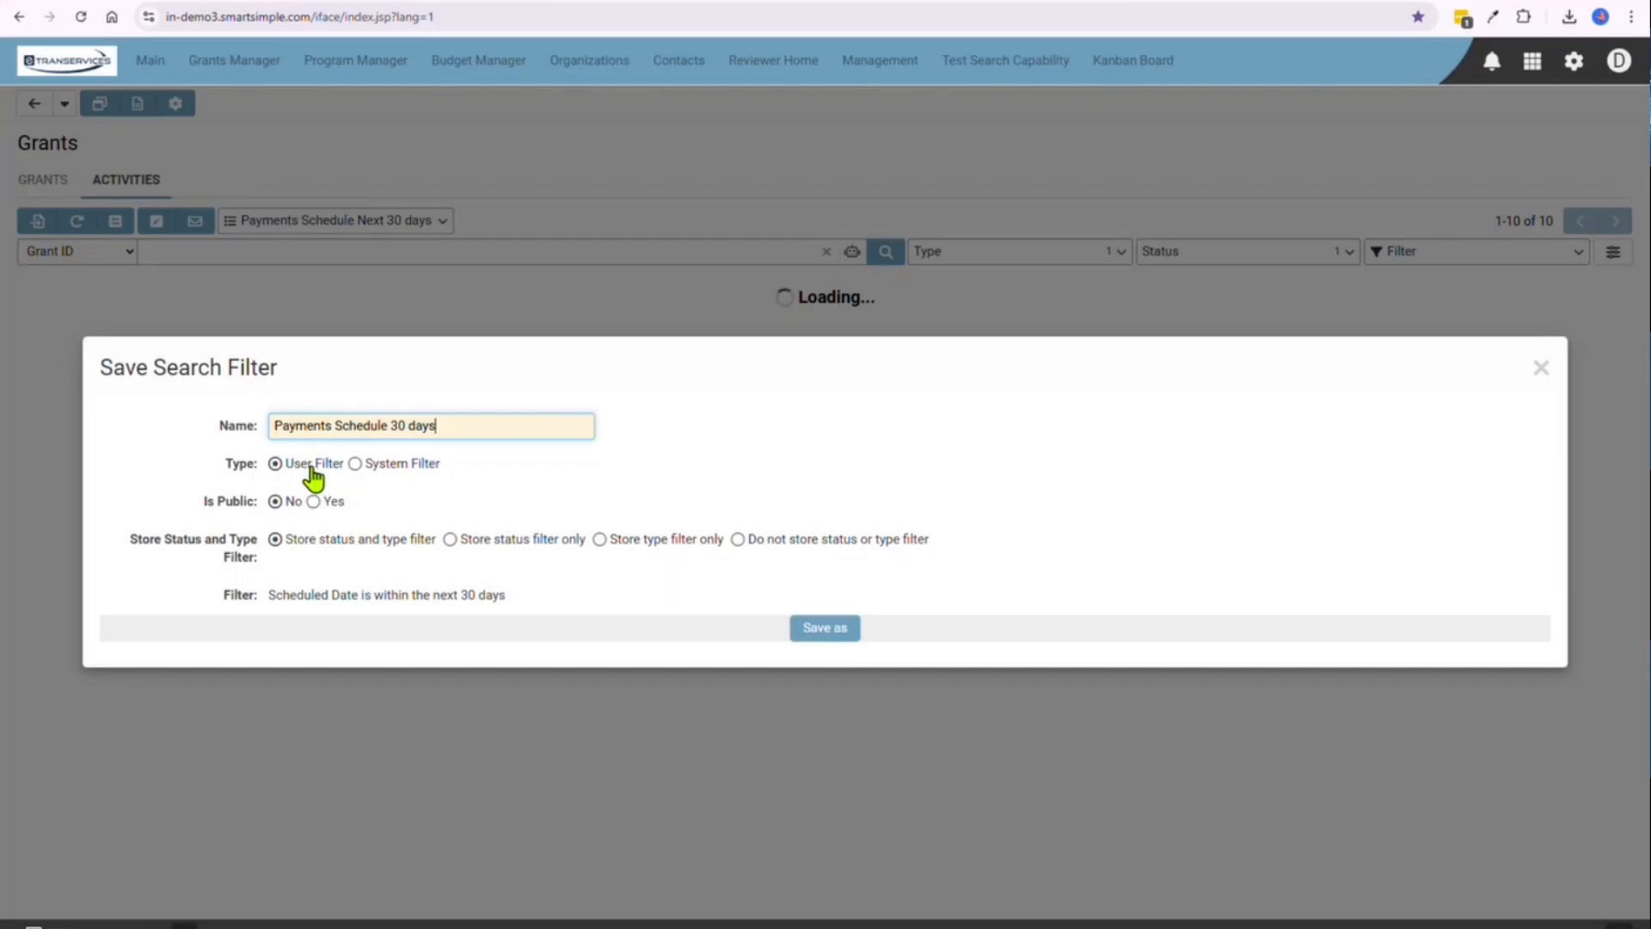
click(385, 468)
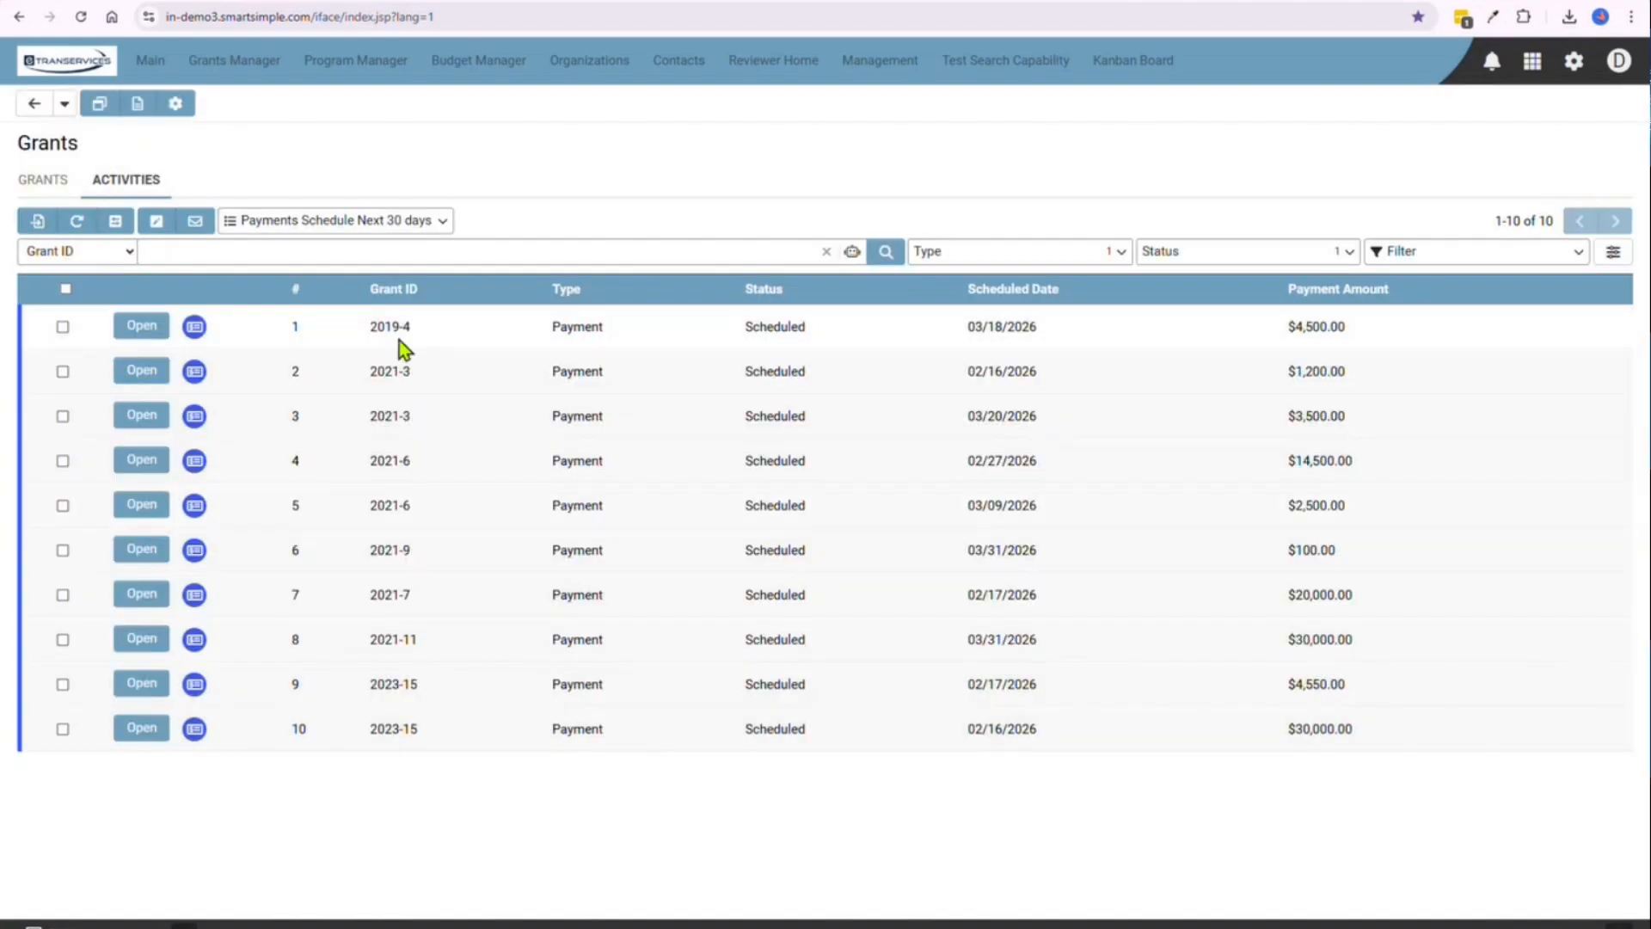
Assign the "Payments Schedule 30 days" filter as the filter option of the "Payments Schedule Next 30 days" view, save and close it
click(1510, 256)
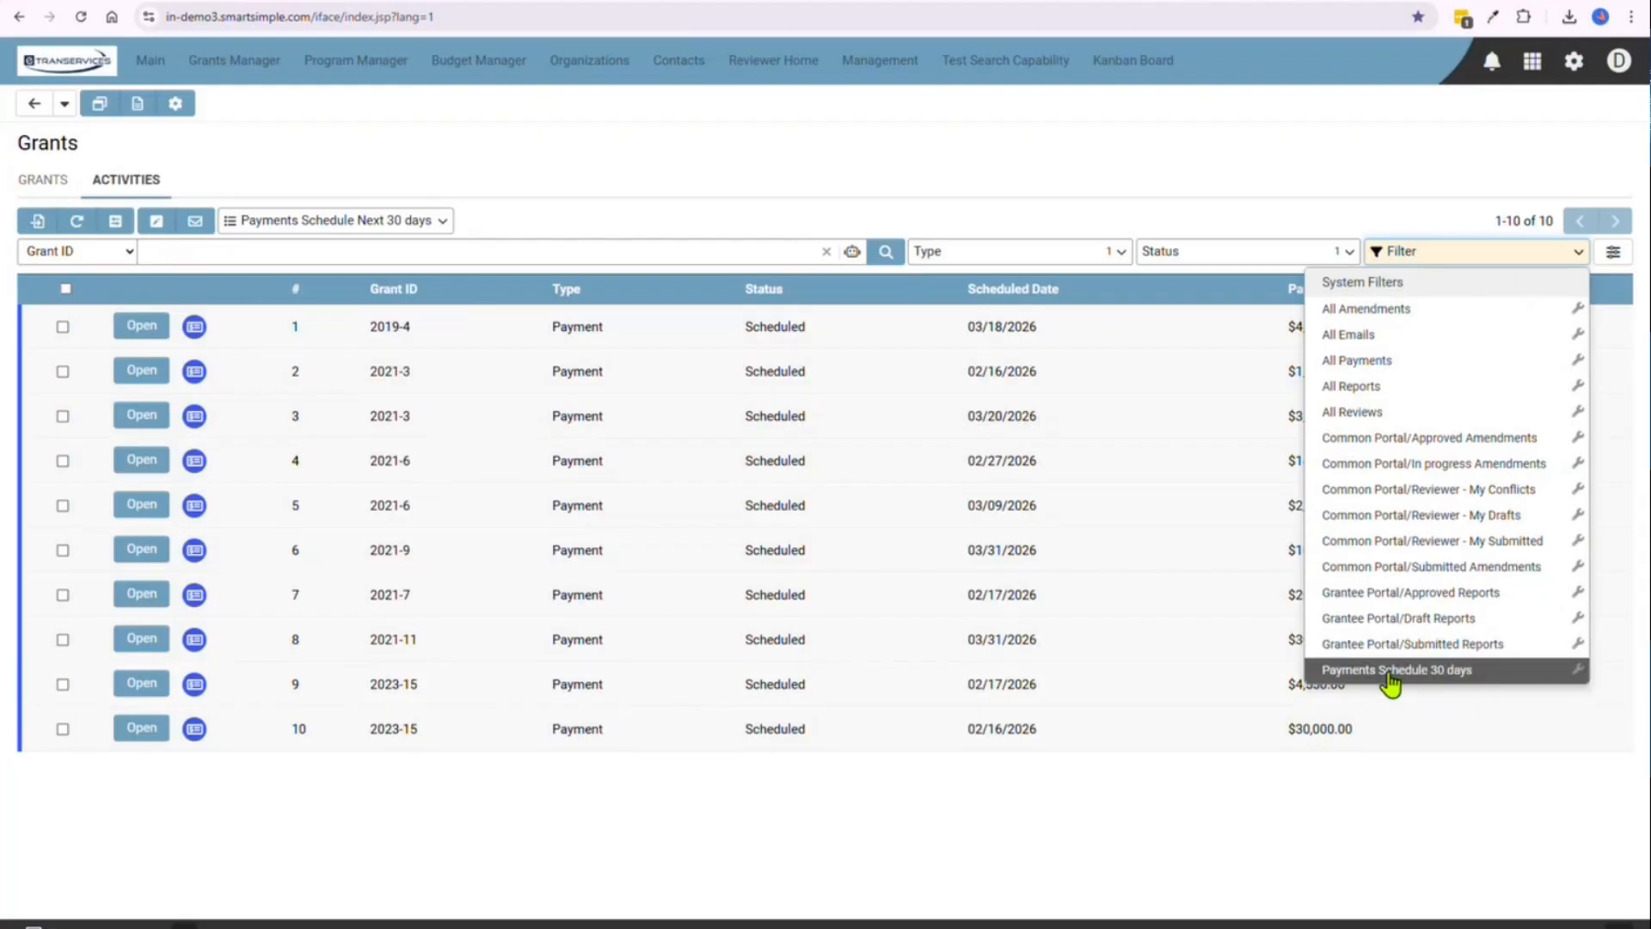
click(432, 225)
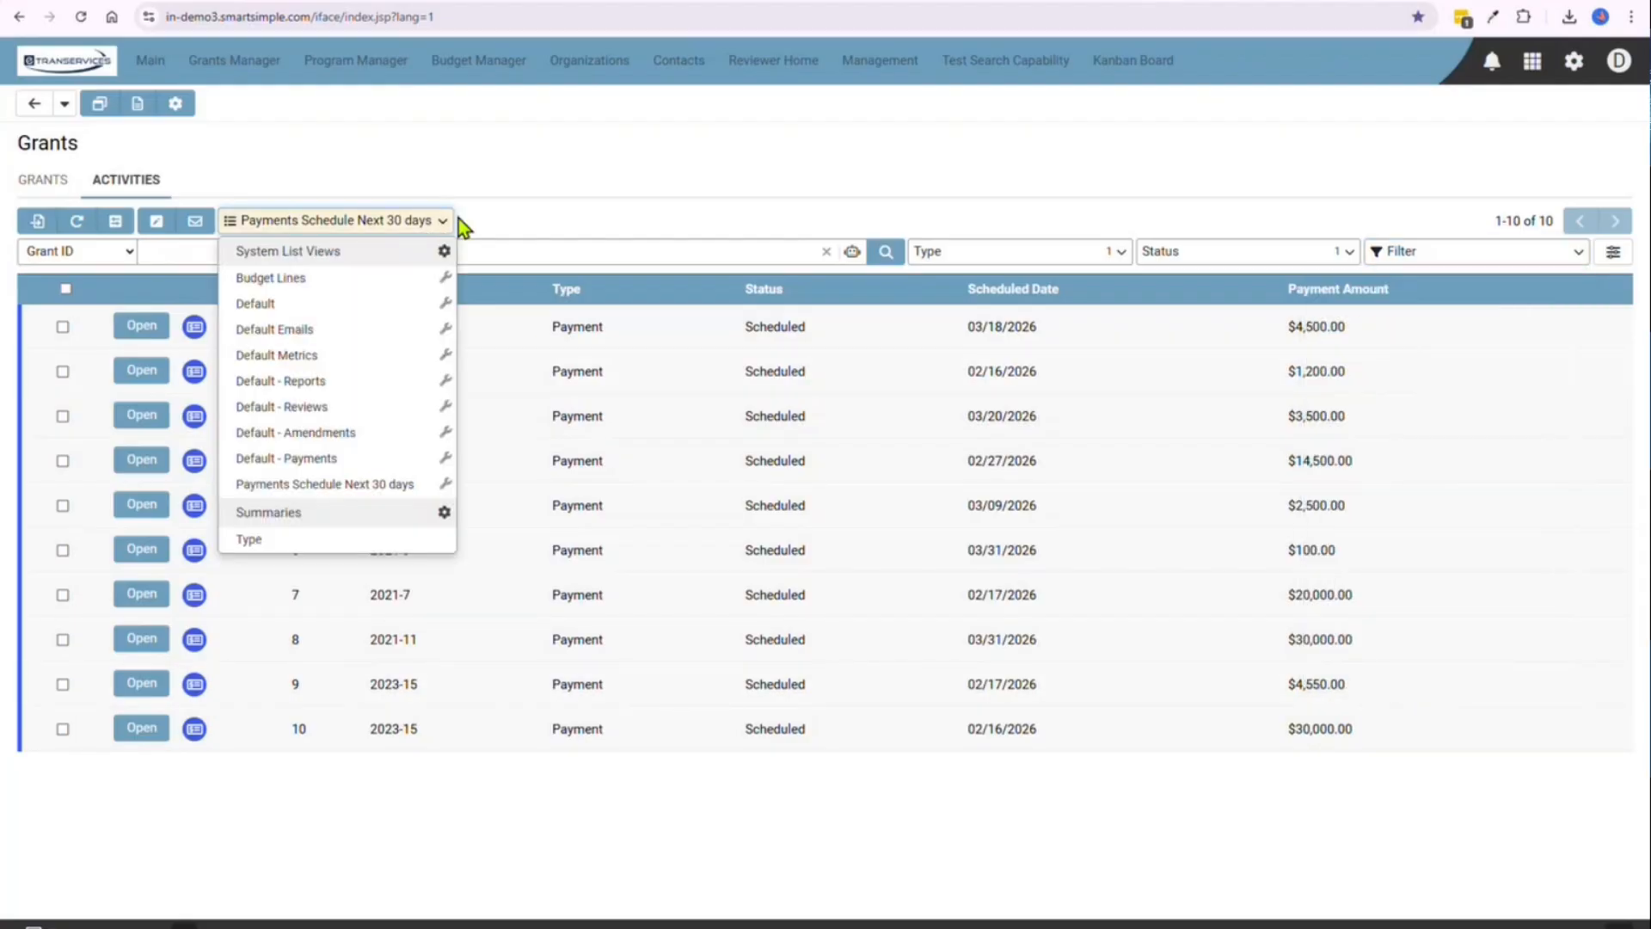
click(445, 486)
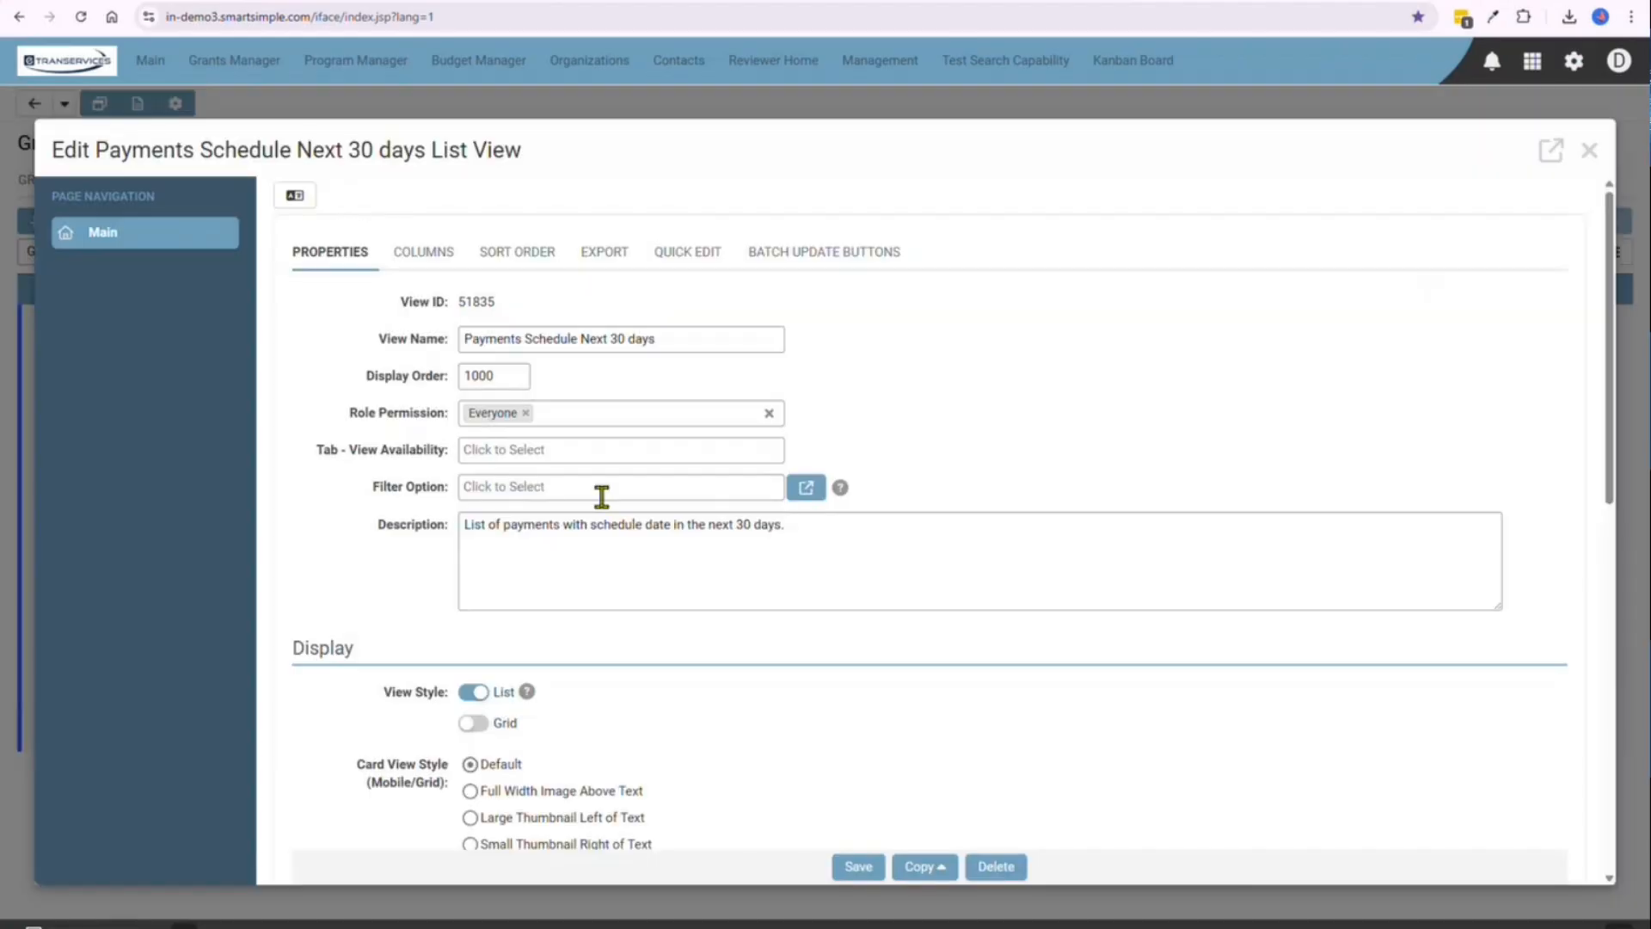
click(519, 487)
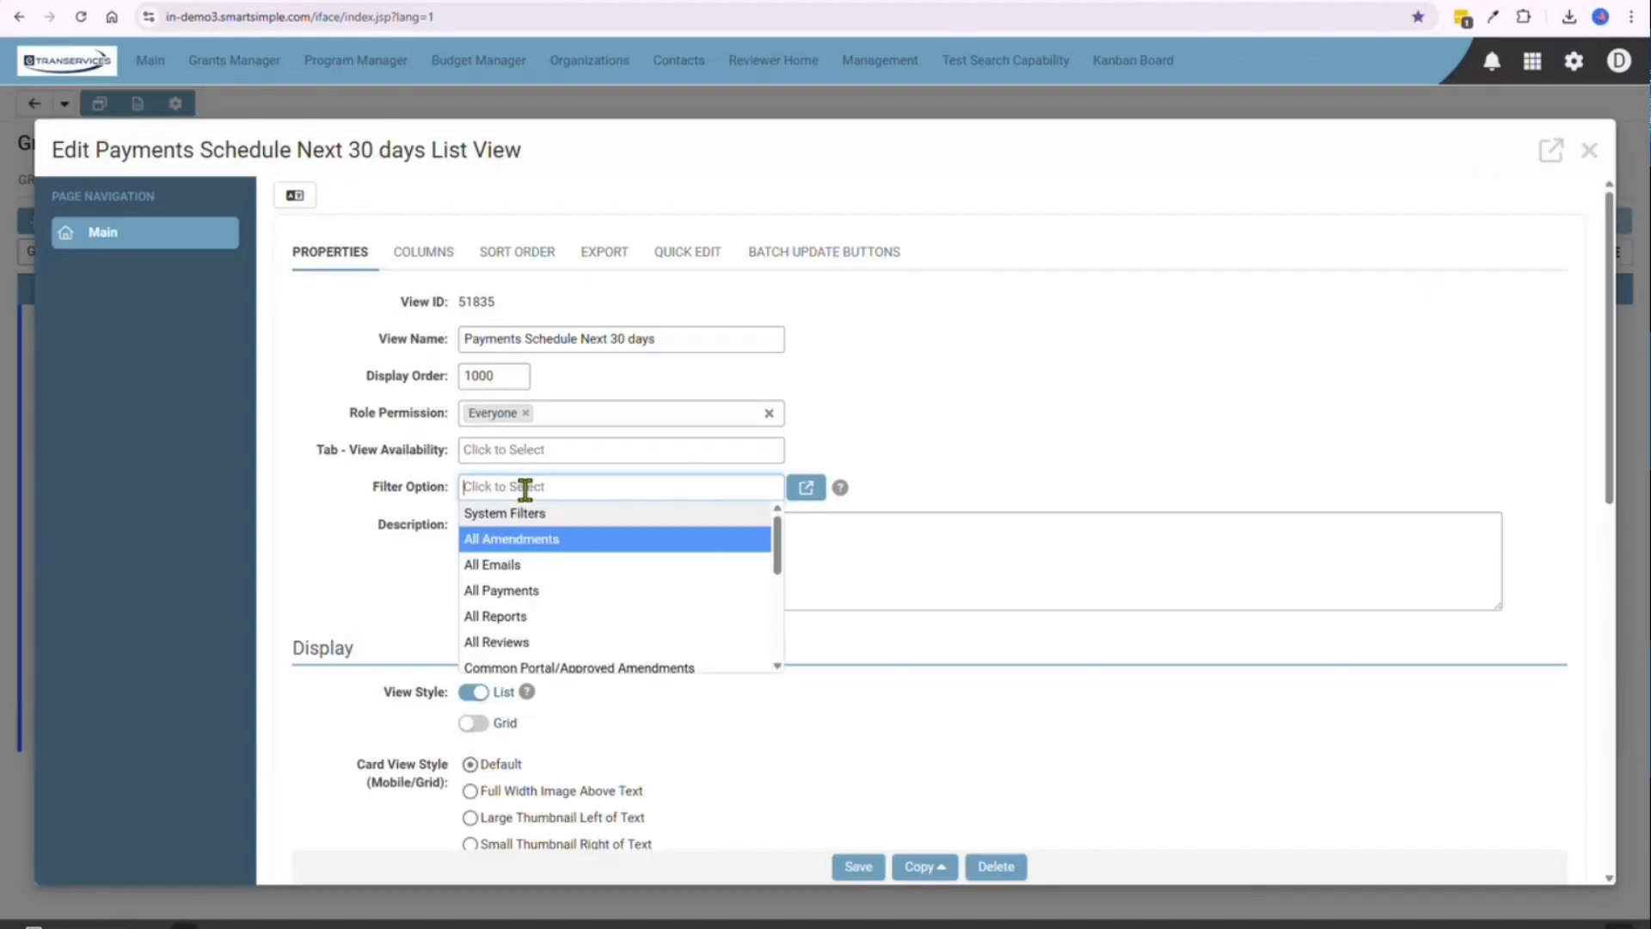
scroll(567, 589, down, 5)
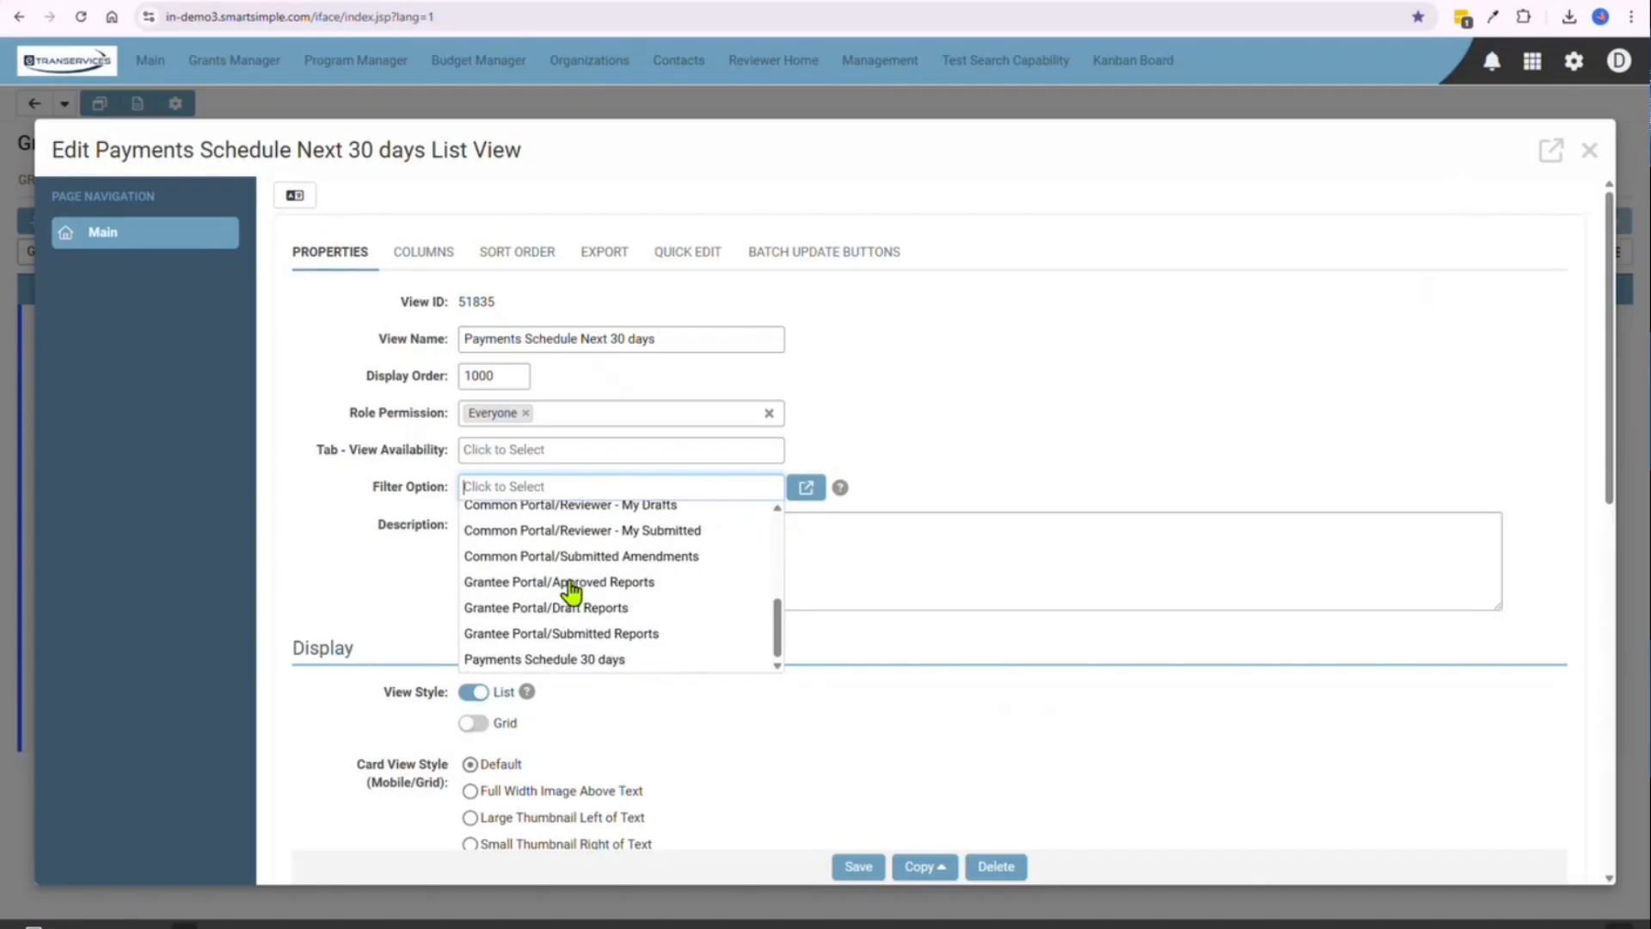
click(577, 660)
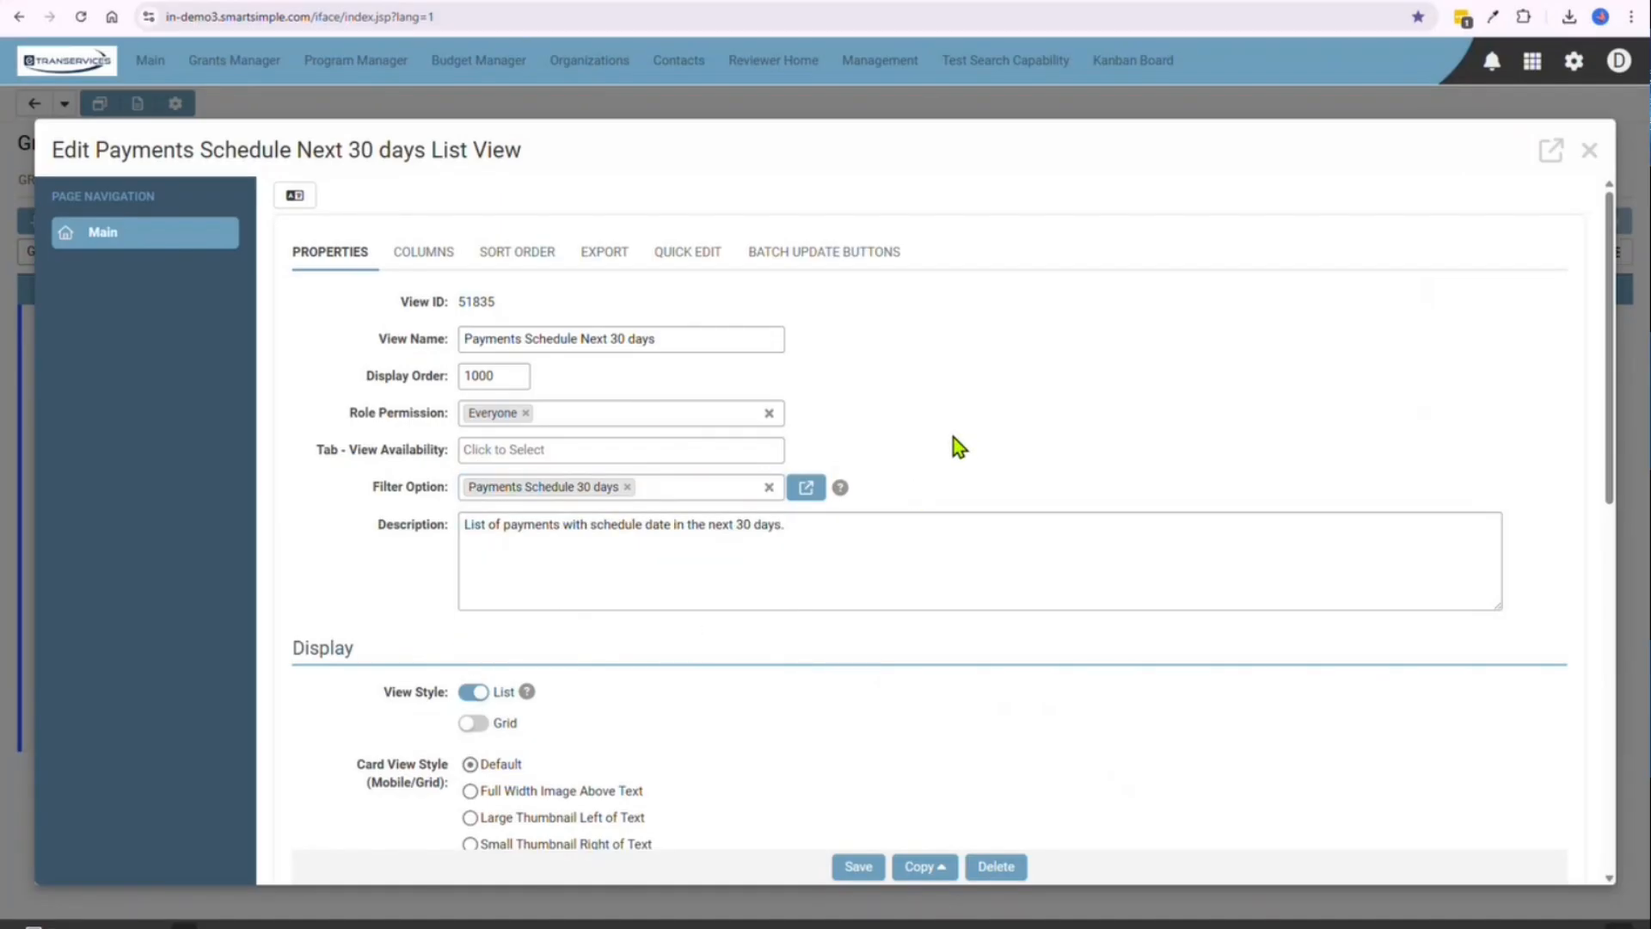
click(856, 868)
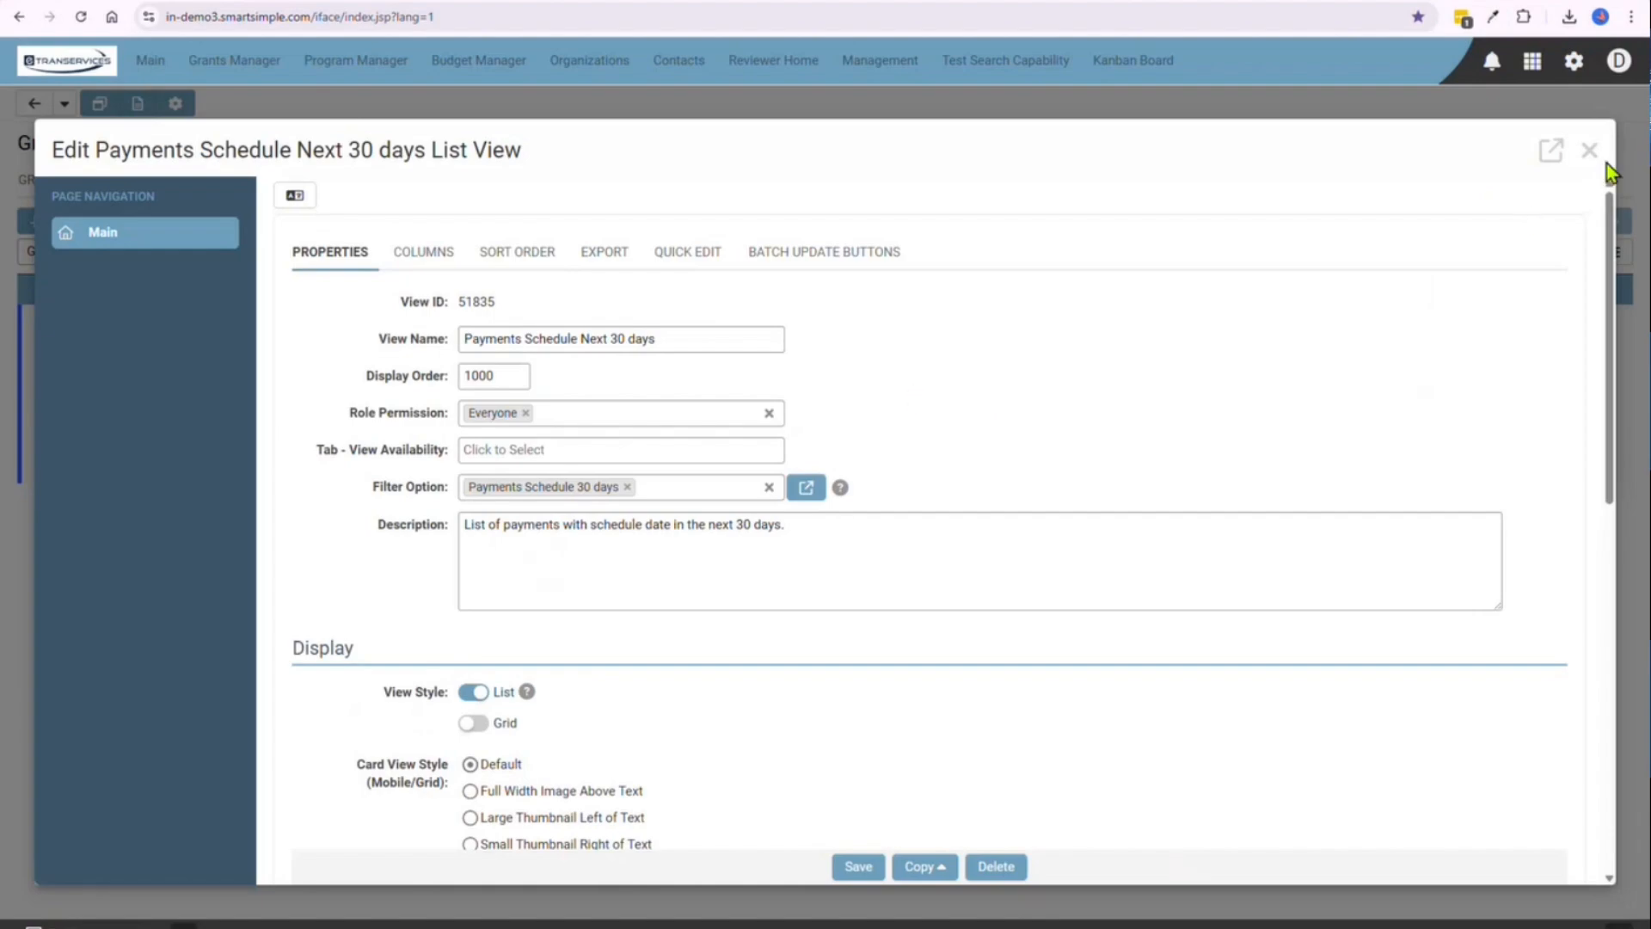
click(1589, 152)
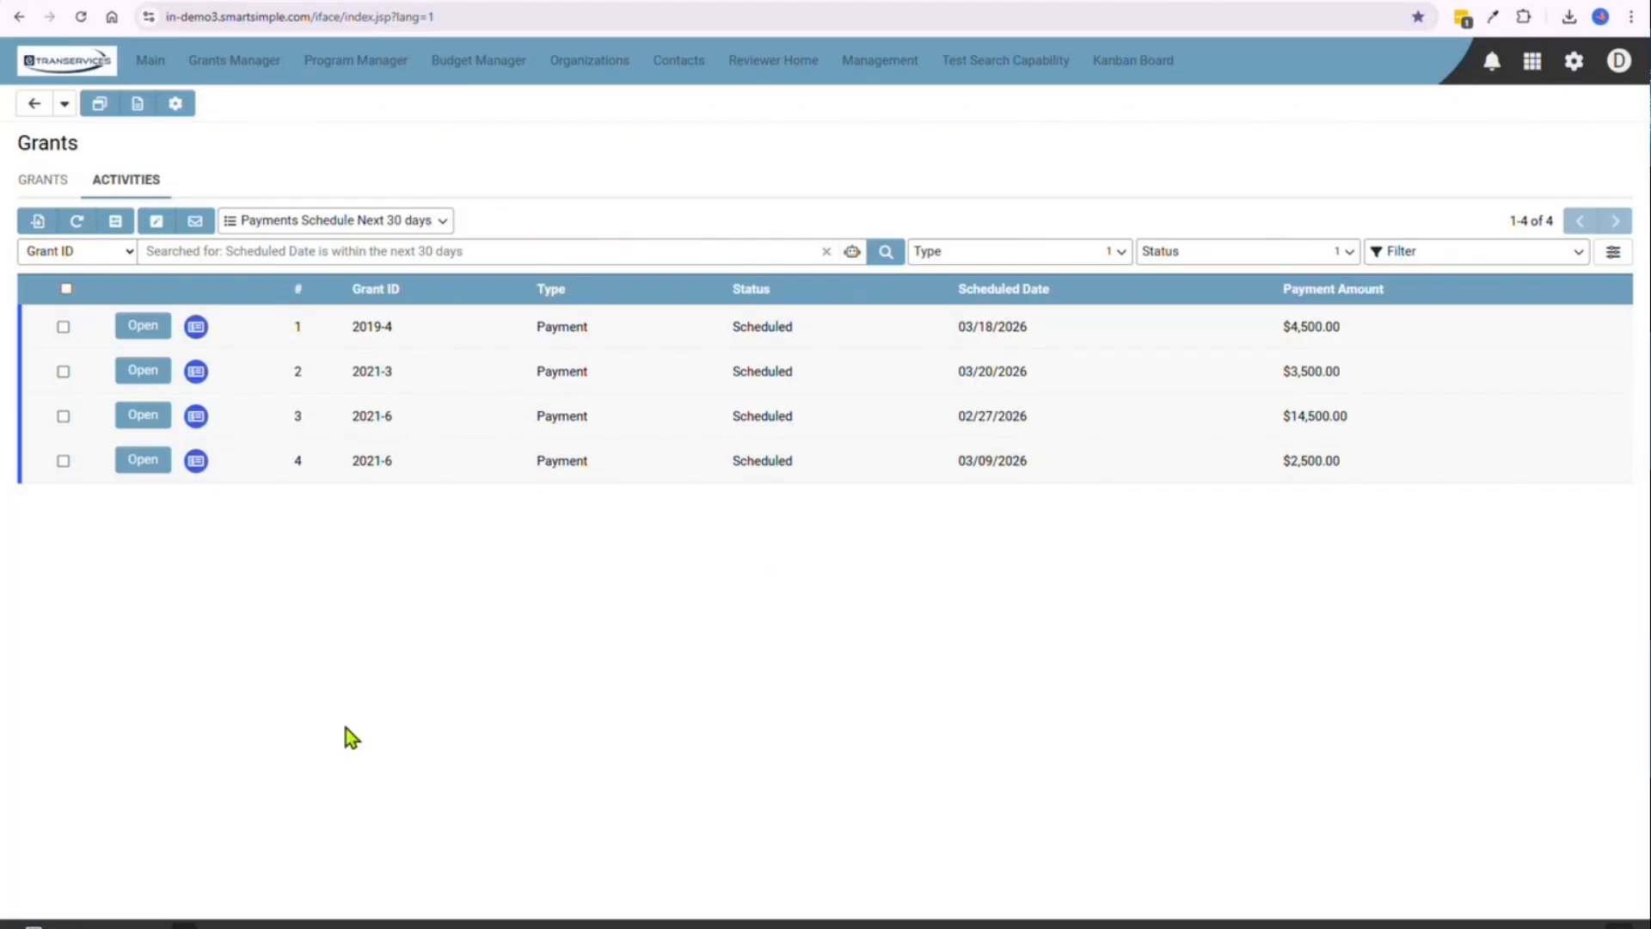
Open the Reports tool in a new tab and show the Uncategorized report category
click(183, 925)
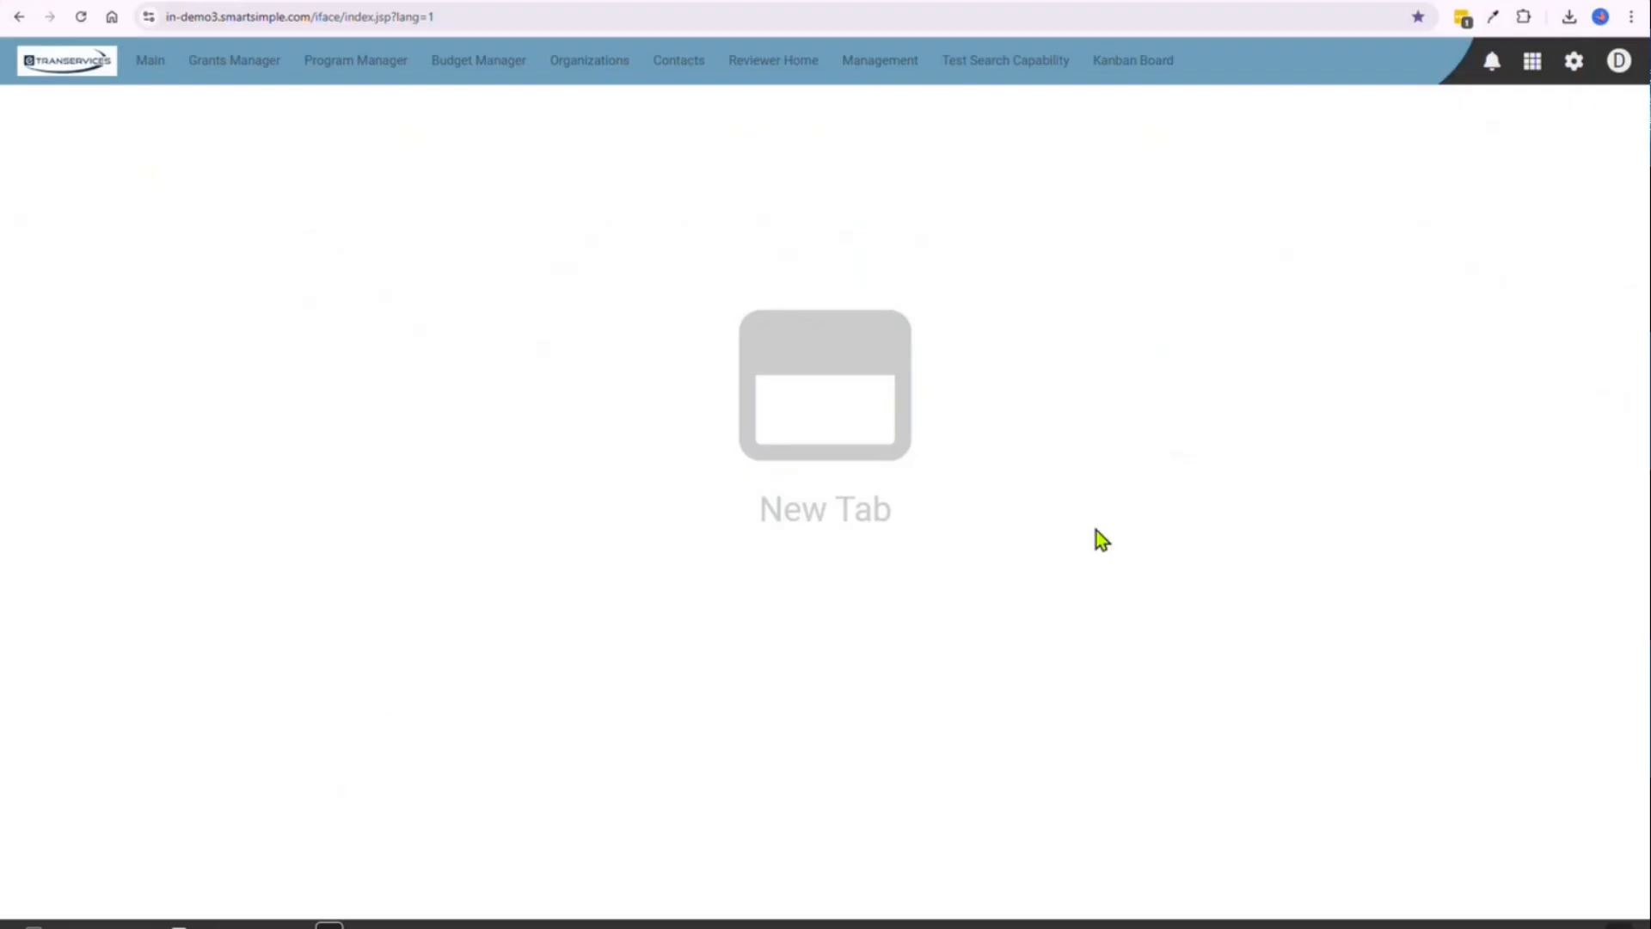
click(1531, 74)
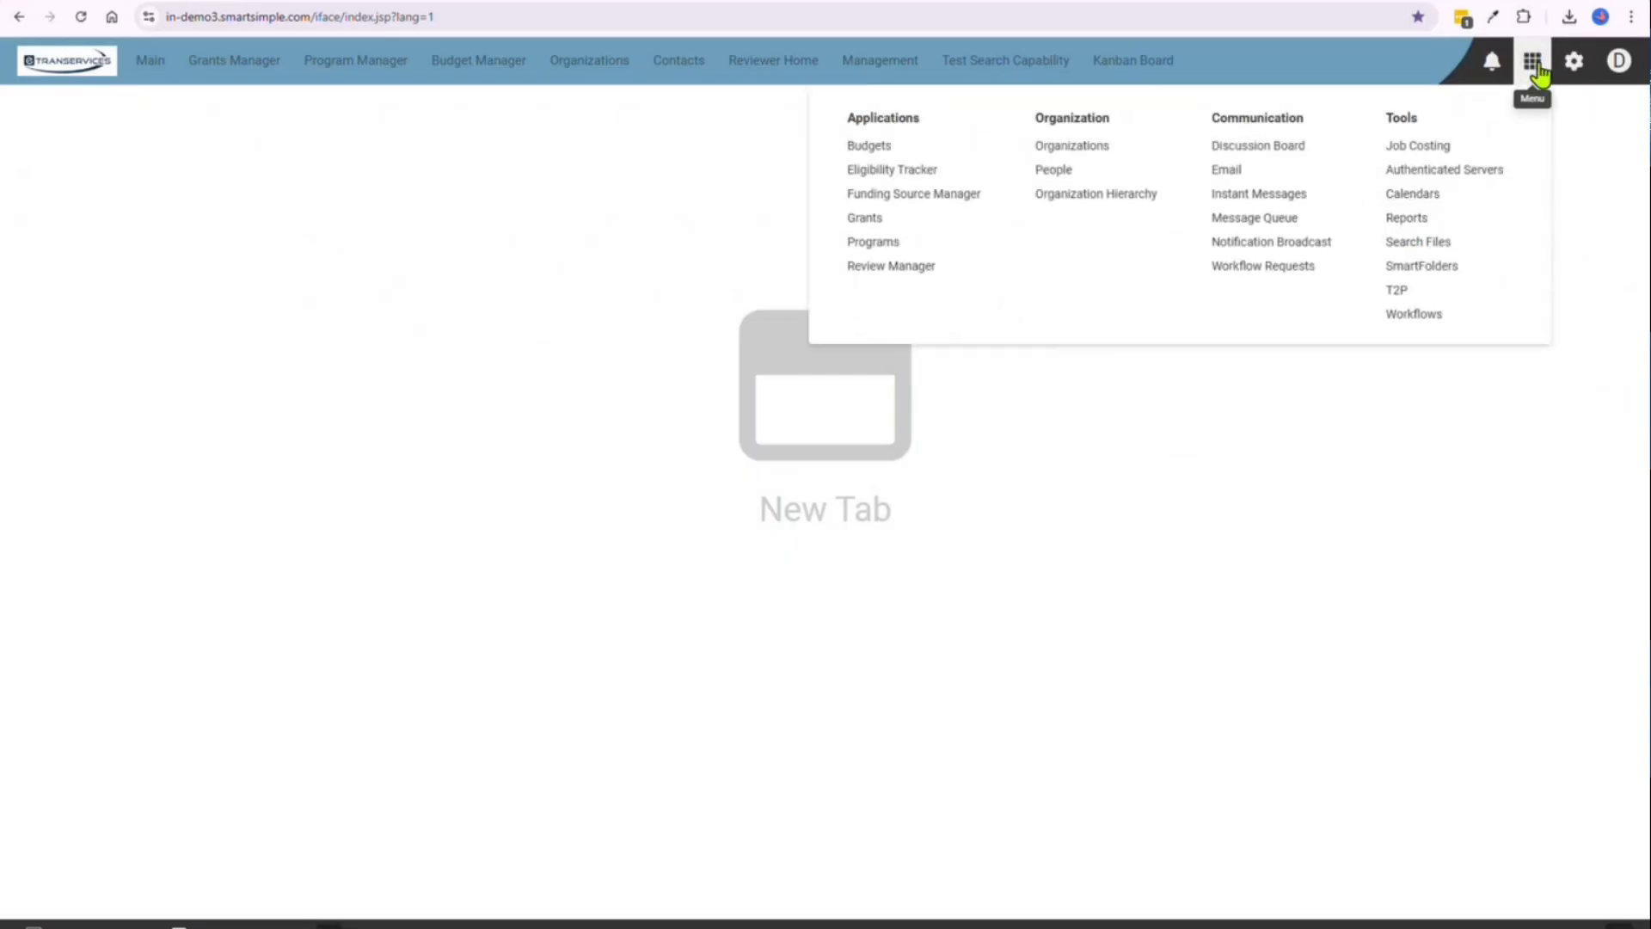
click(1408, 221)
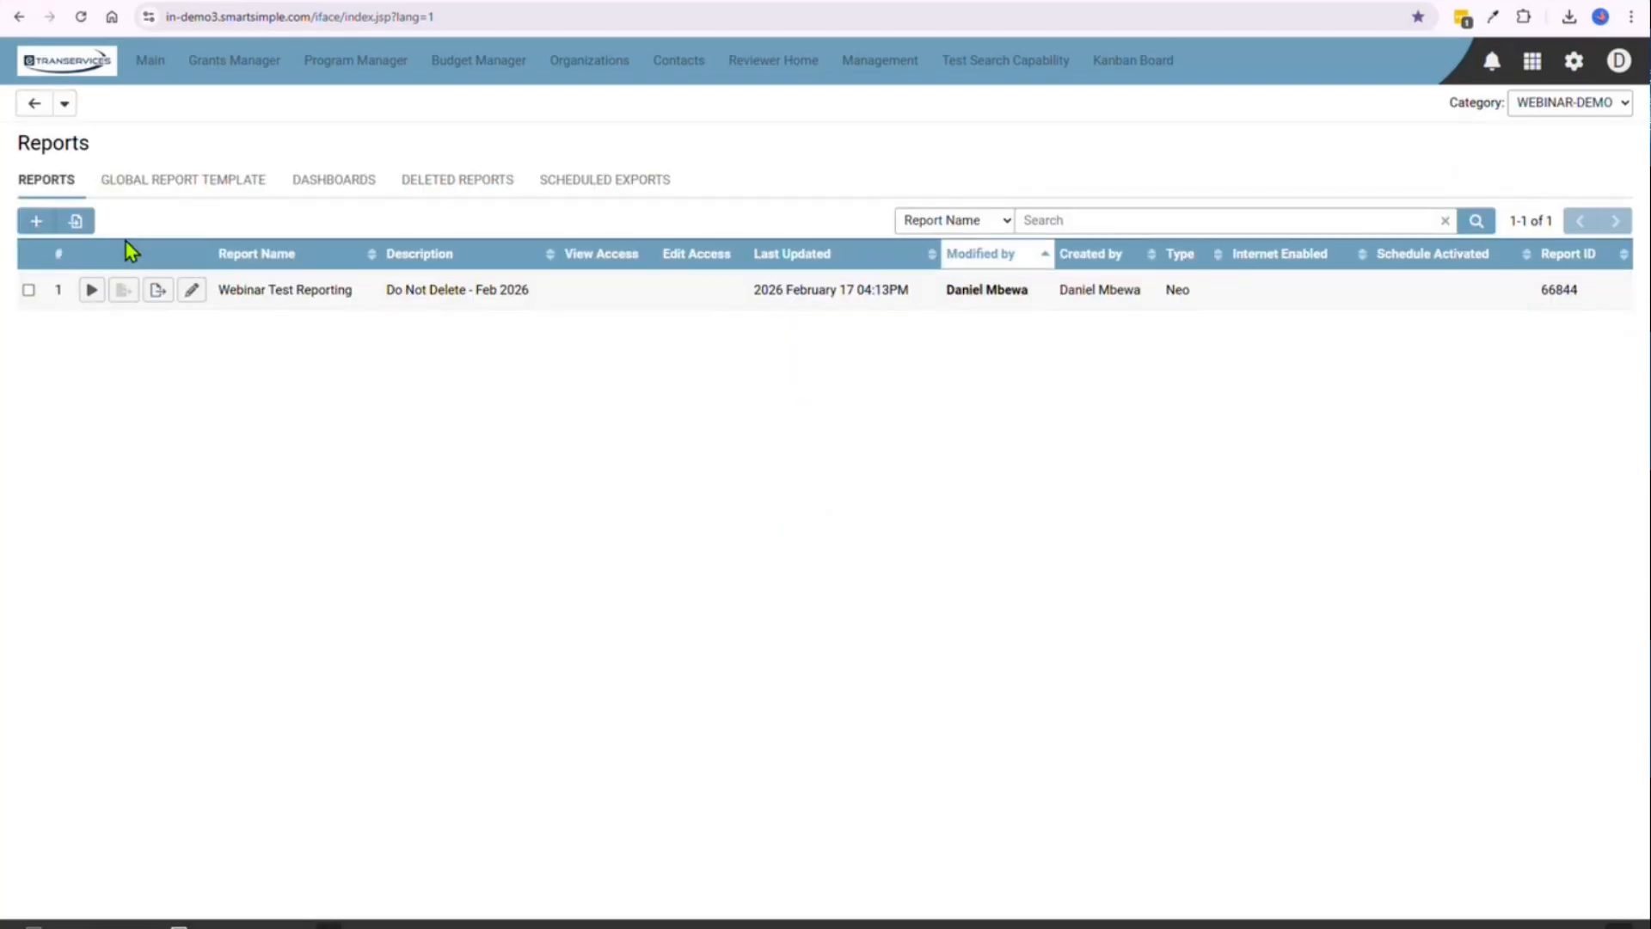
click(1570, 101)
click(1527, 127)
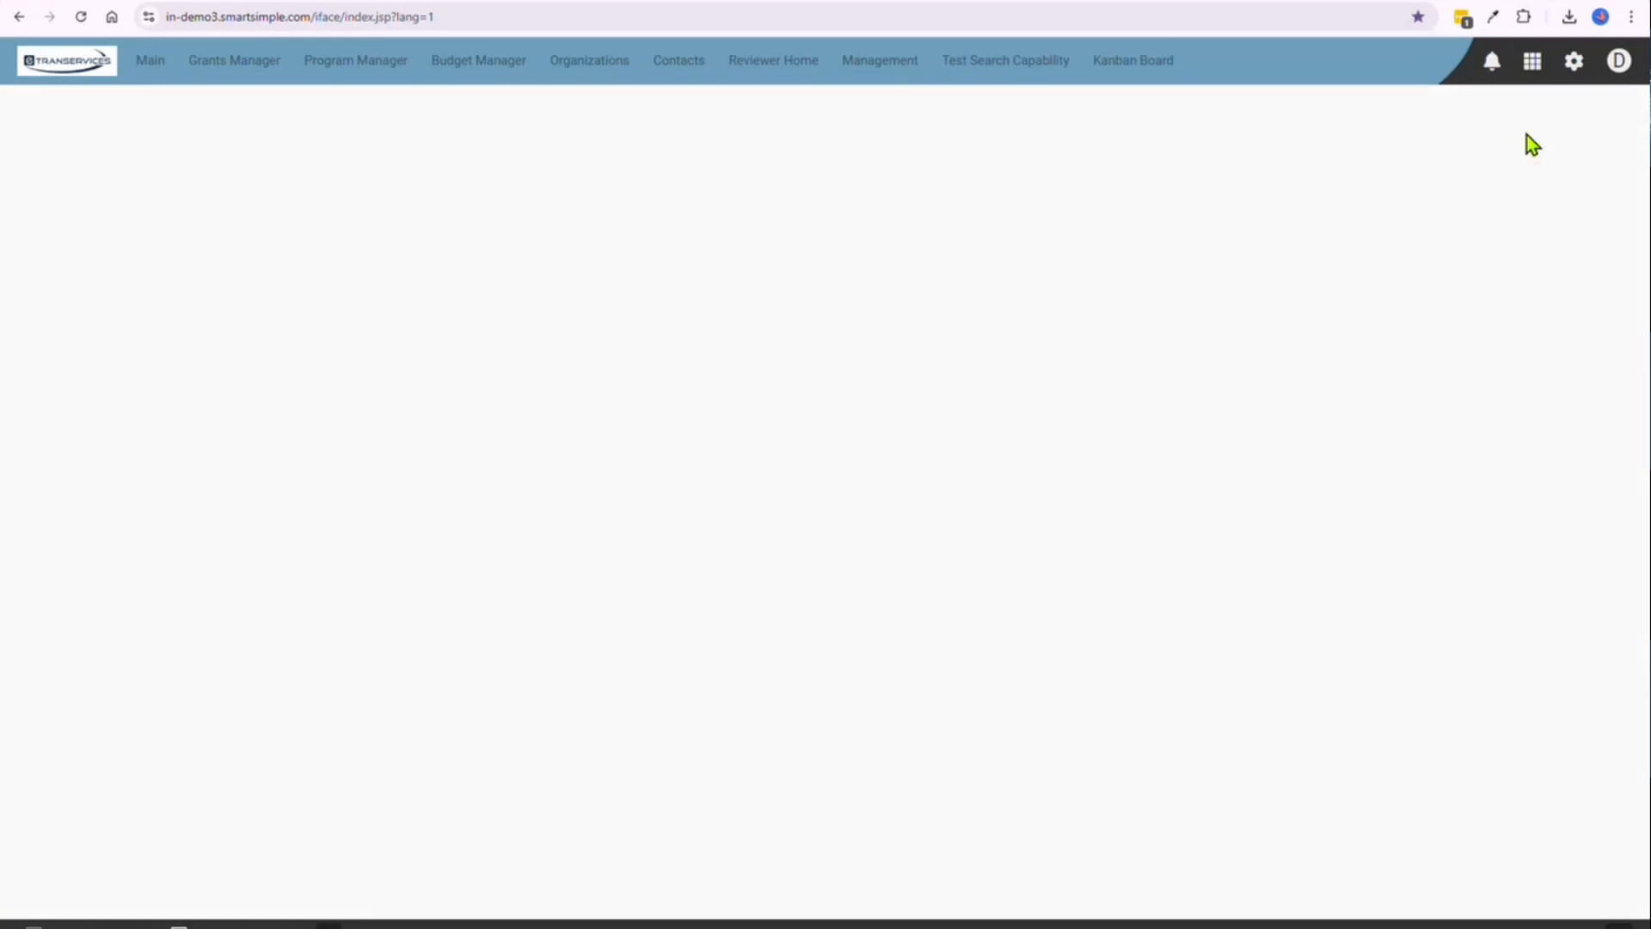
click(1532, 148)
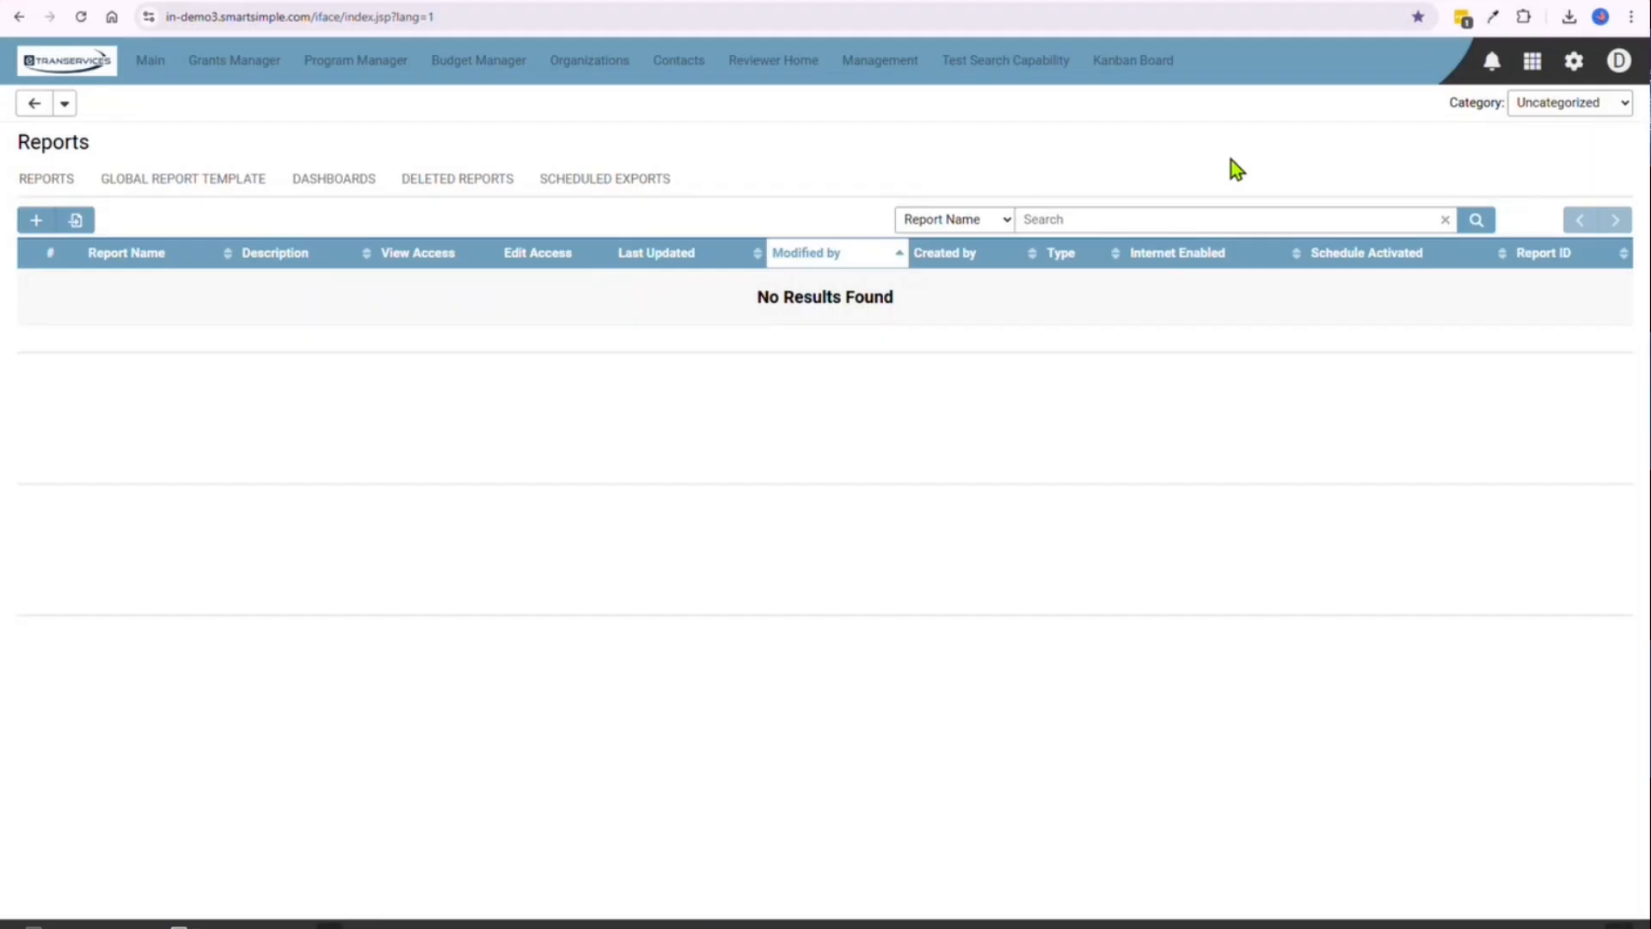
Start a new report and name it "Payments Schedule Next 30 days"
click(34, 225)
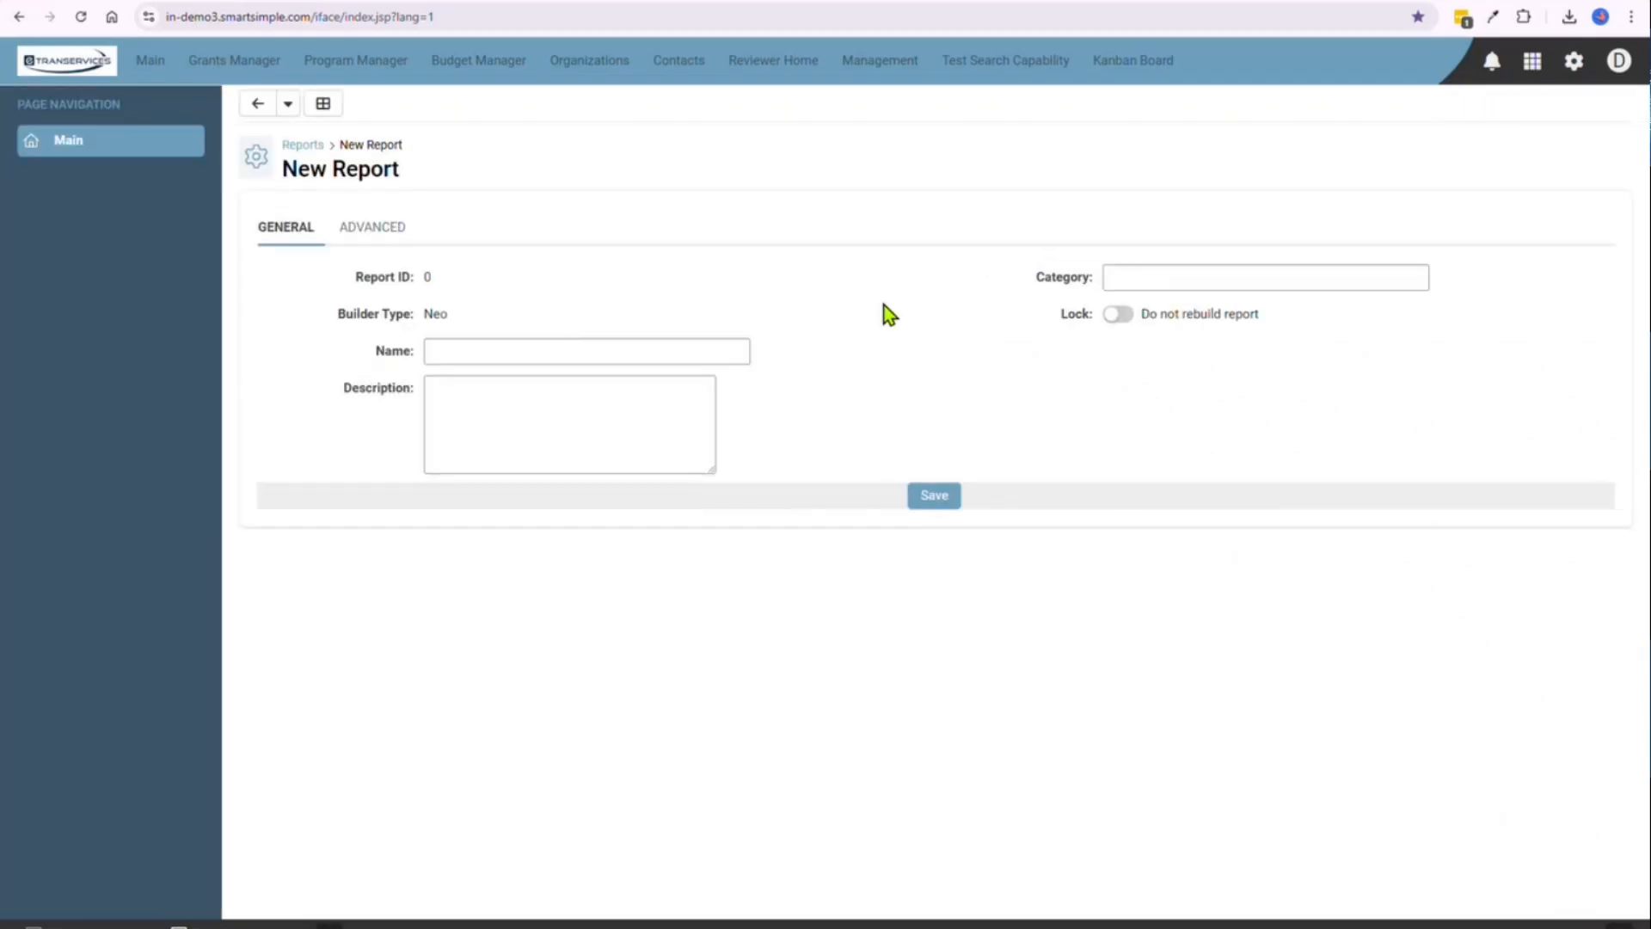
click(648, 350)
click(906, 361)
click(703, 350)
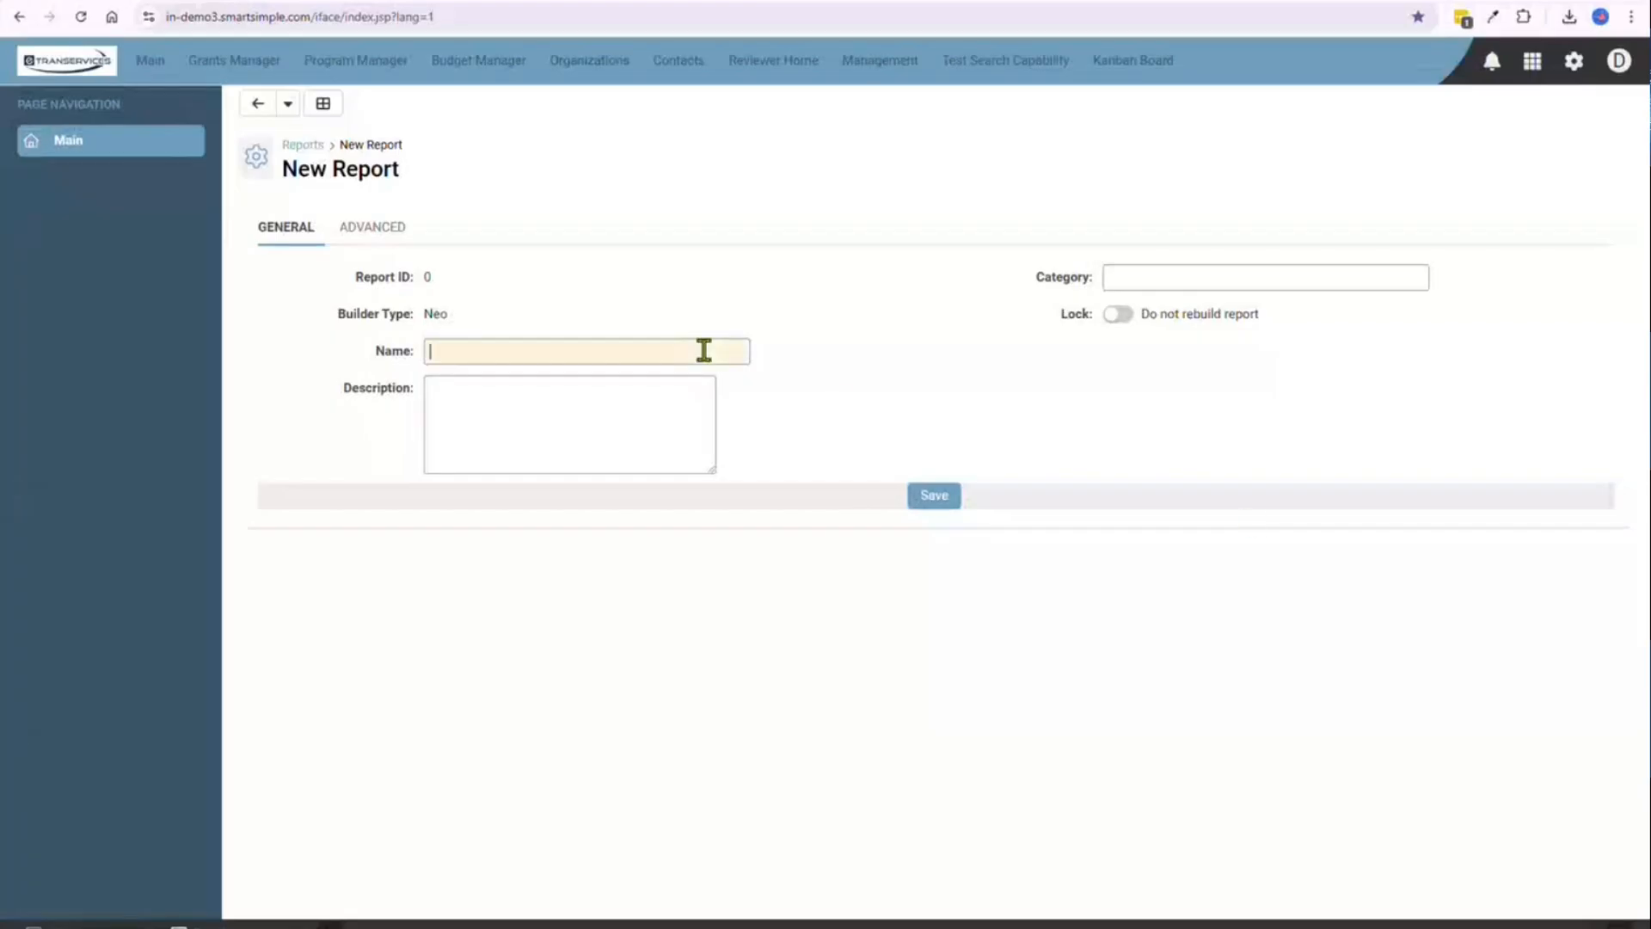
text(Payments Schedule Next 30 days)
click(865, 348)
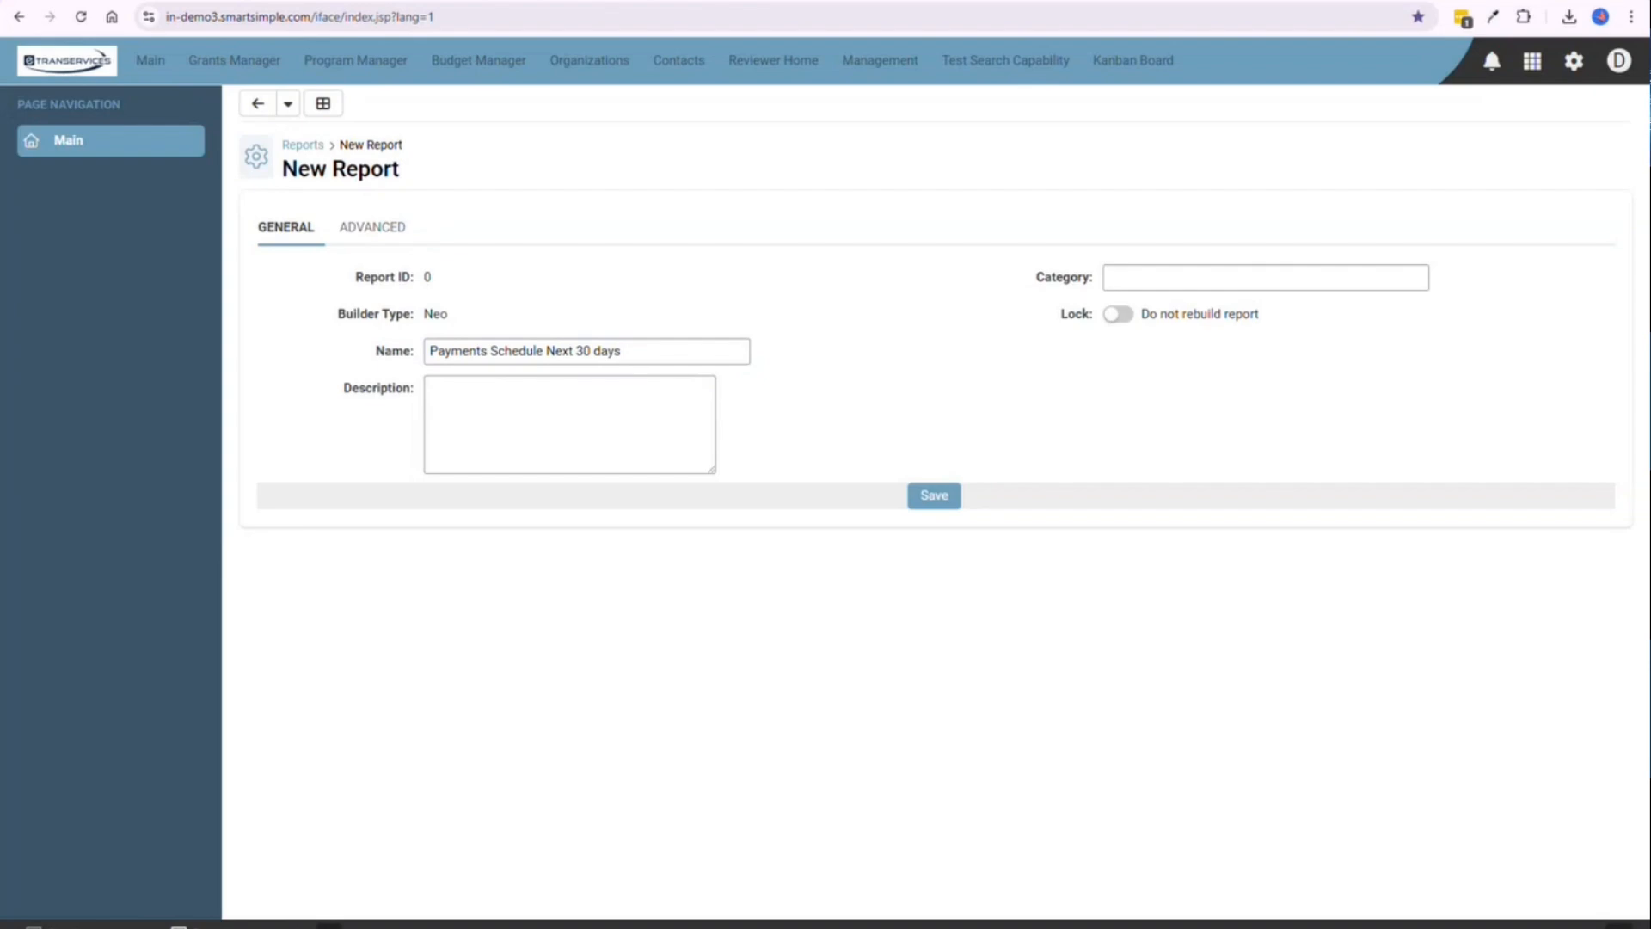
Enter the report description "List of payments with schedule date in the next 30 days" and save the report
click(578, 442)
text(List of payments with schedule date in the next 30 days)
click(844, 380)
click(935, 497)
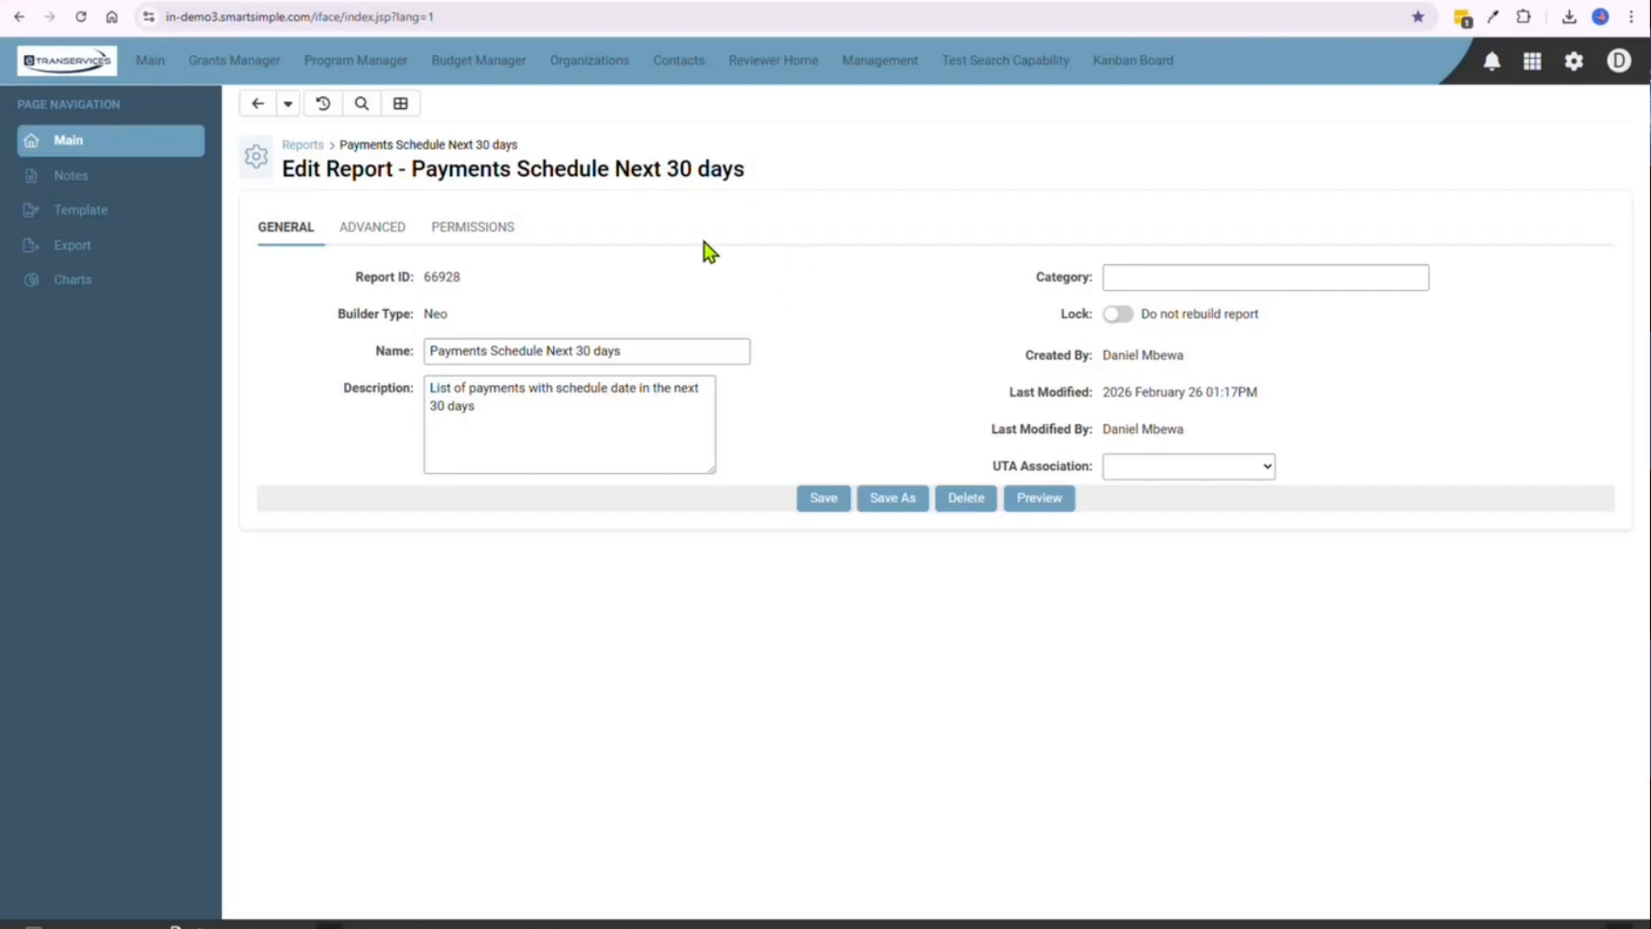
Open the Report Builder for the report and add Grants as the primary dataset
click(400, 106)
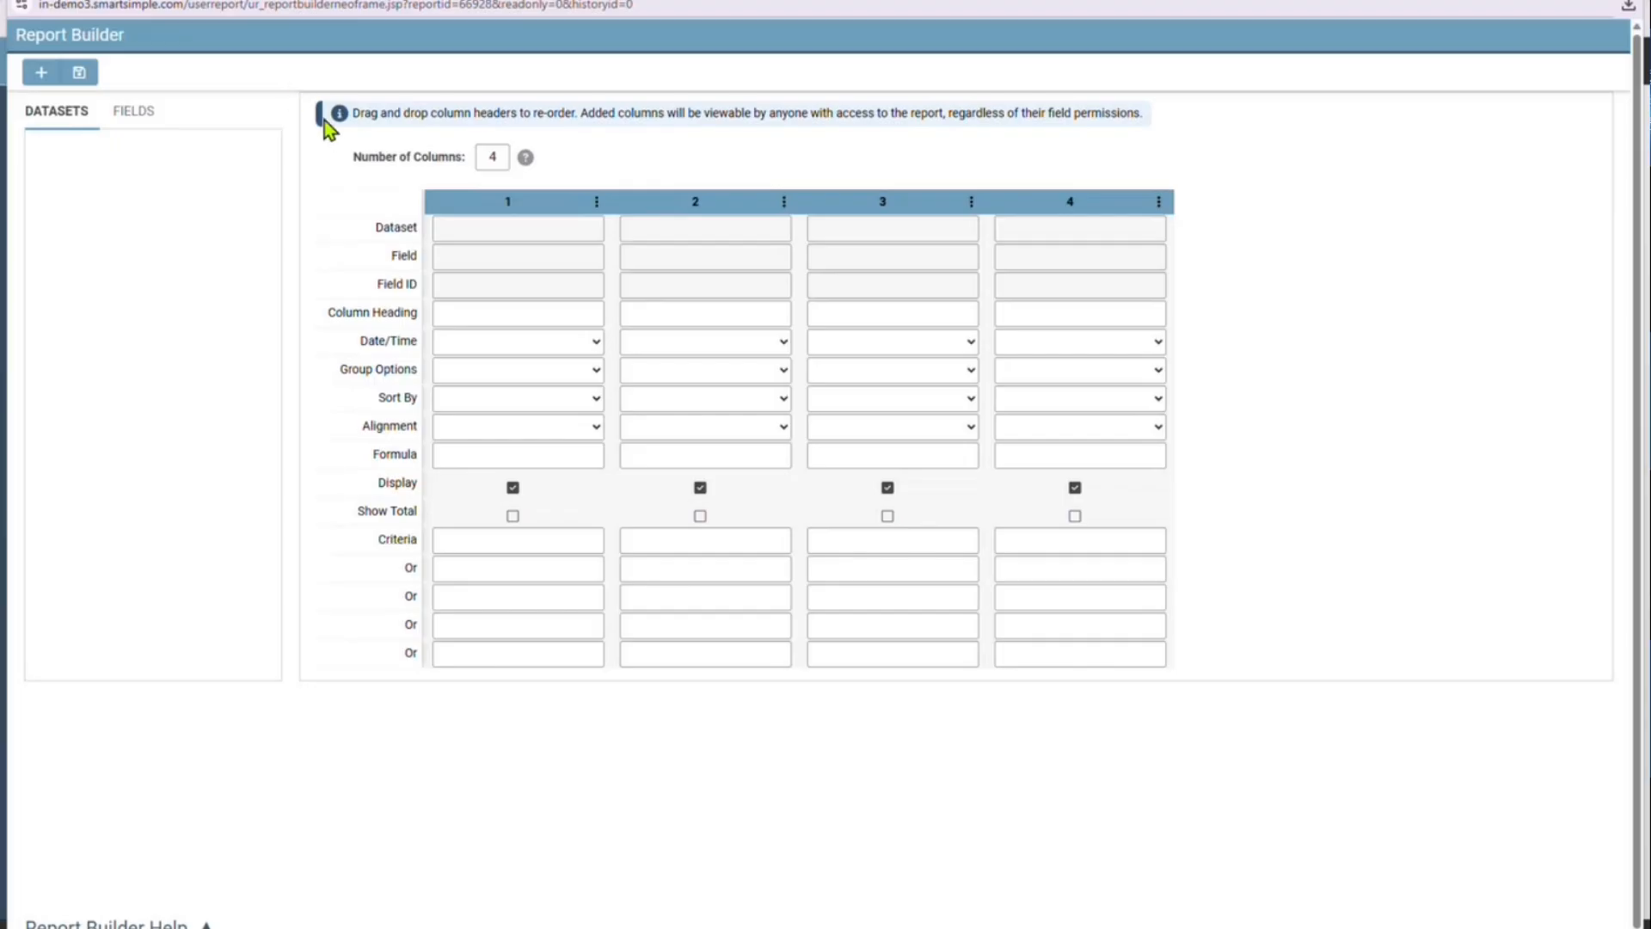
click(44, 84)
click(808, 464)
scroll(800, 533, down, 2)
scroll(796, 529, down, 10)
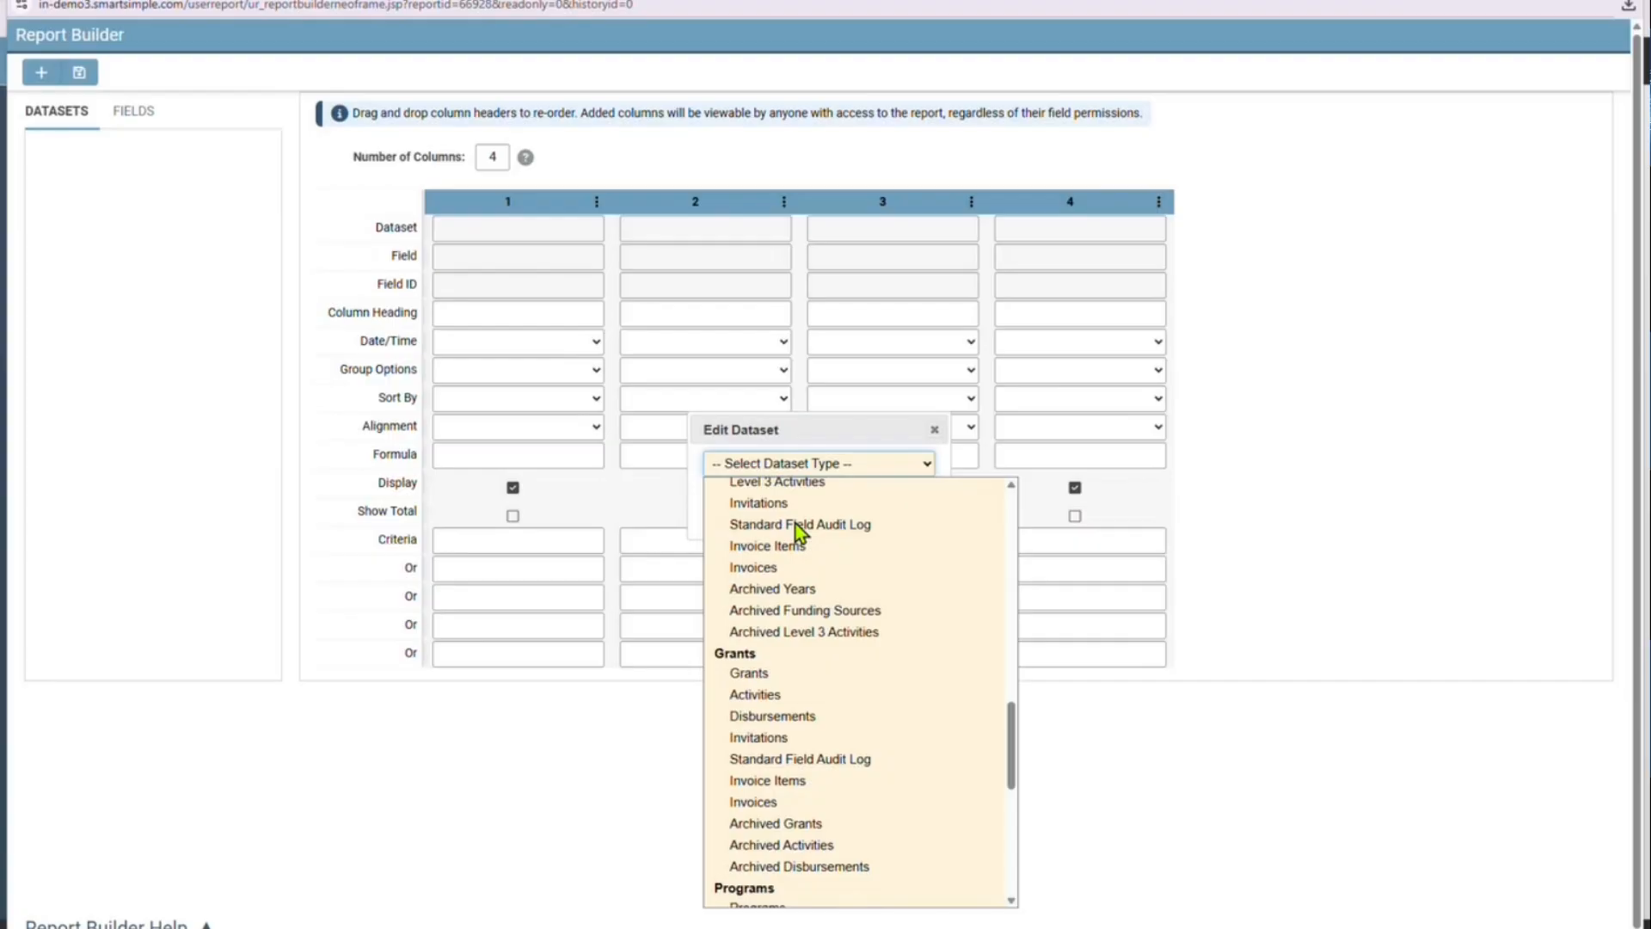
click(799, 674)
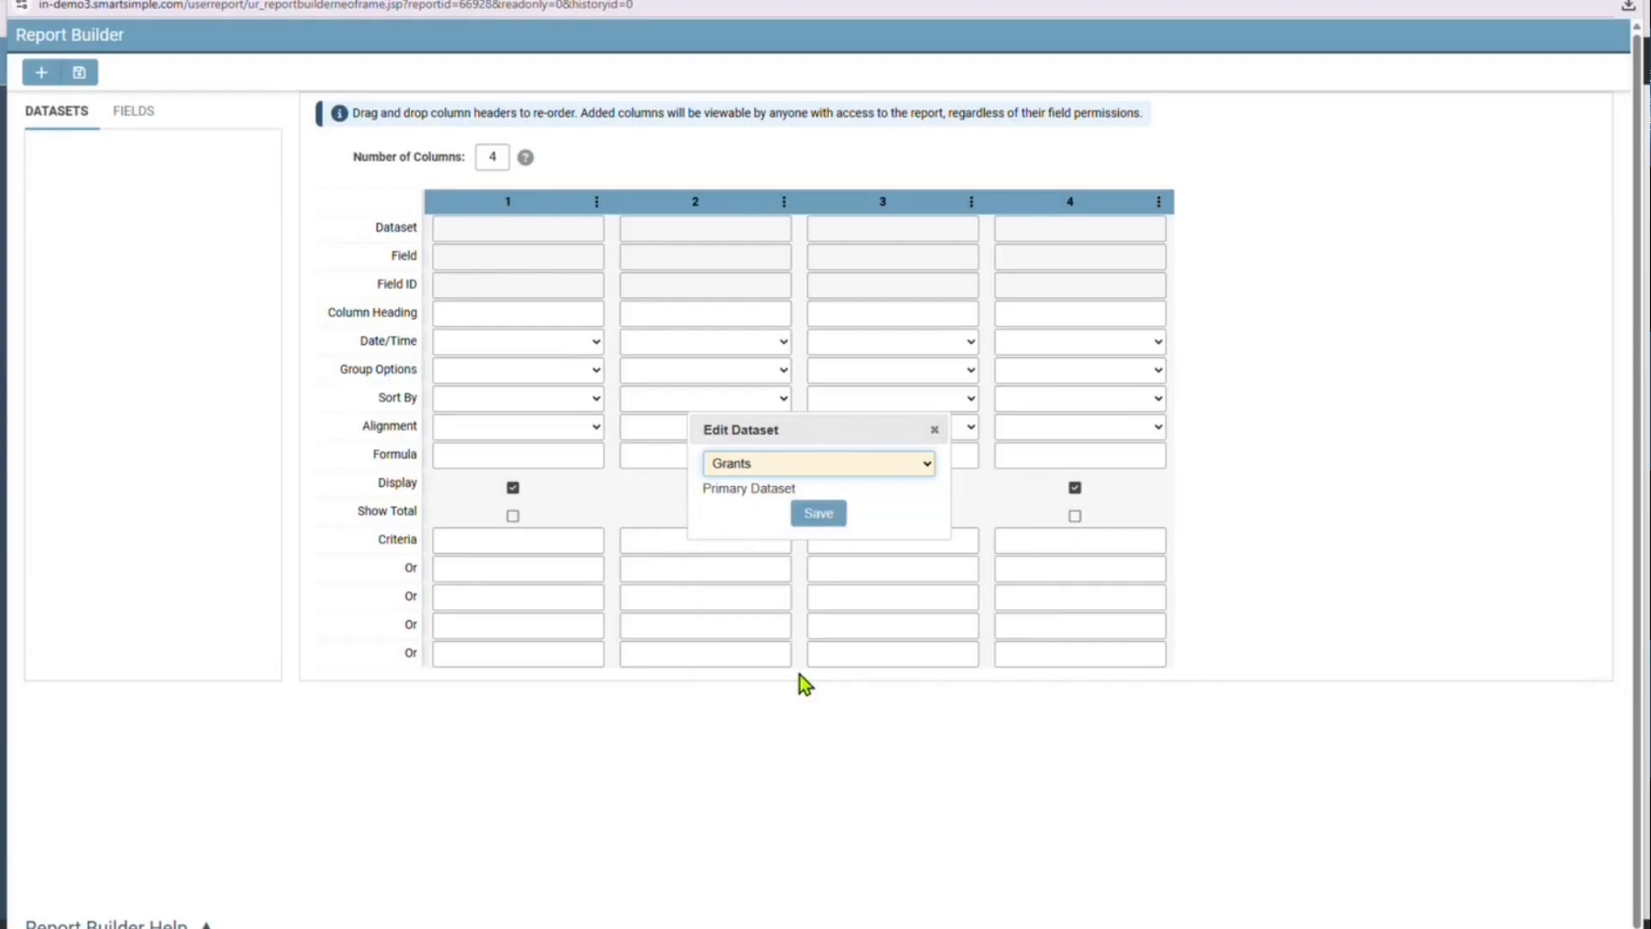
click(819, 518)
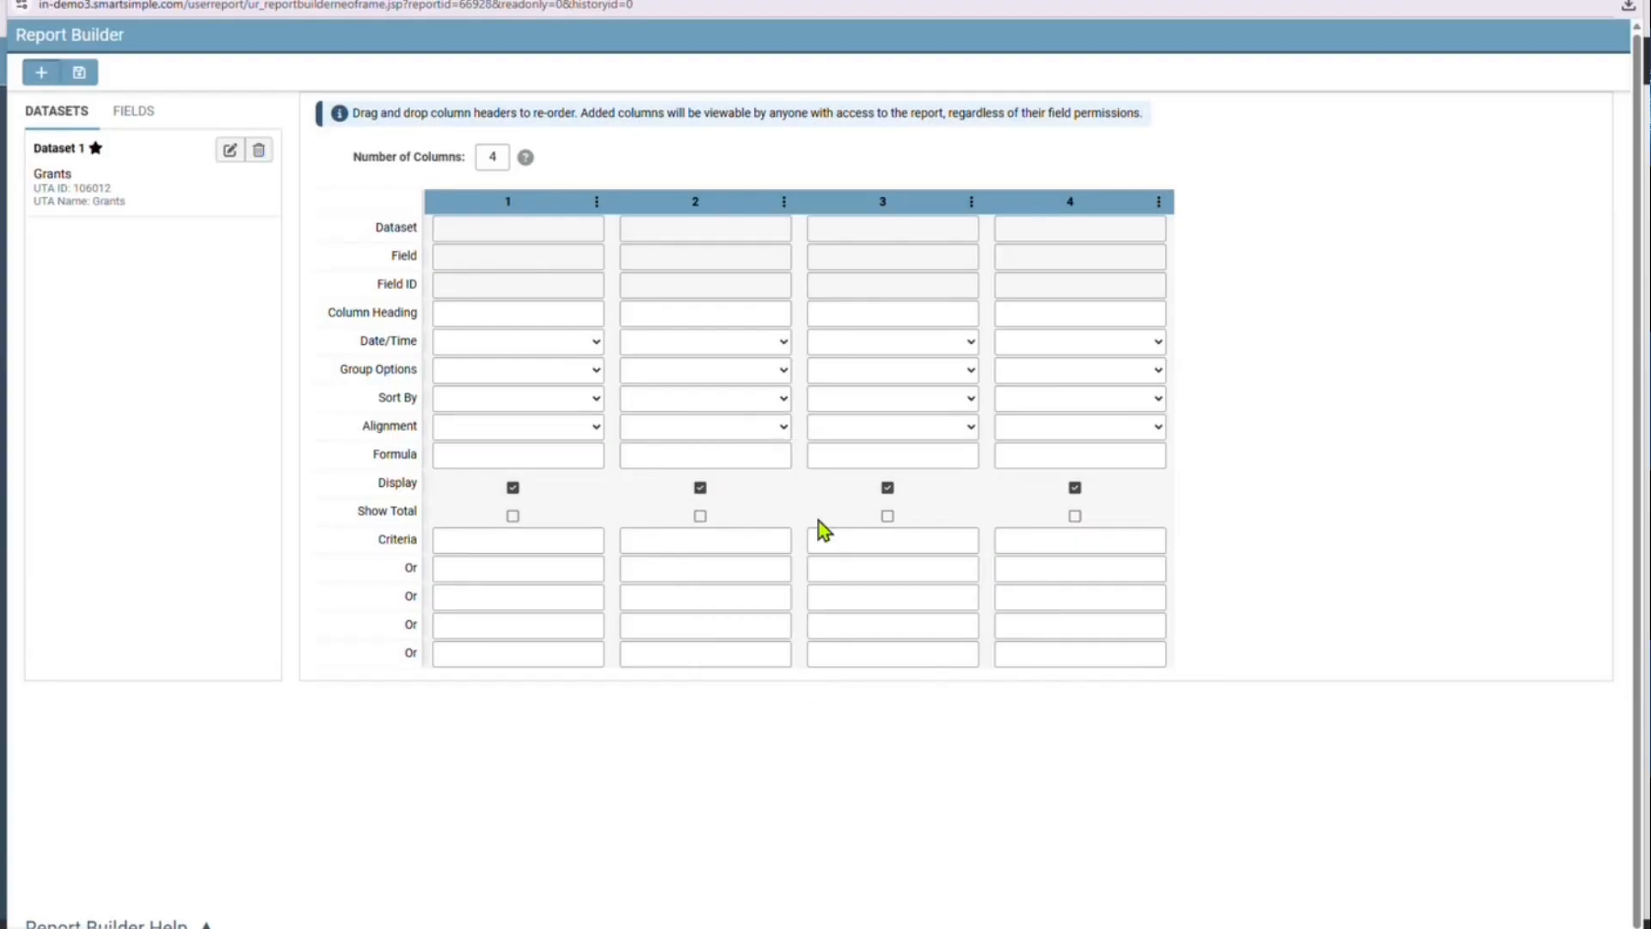
Start a second dataset and choose Activities from the Grants group as its type
click(42, 72)
click(758, 463)
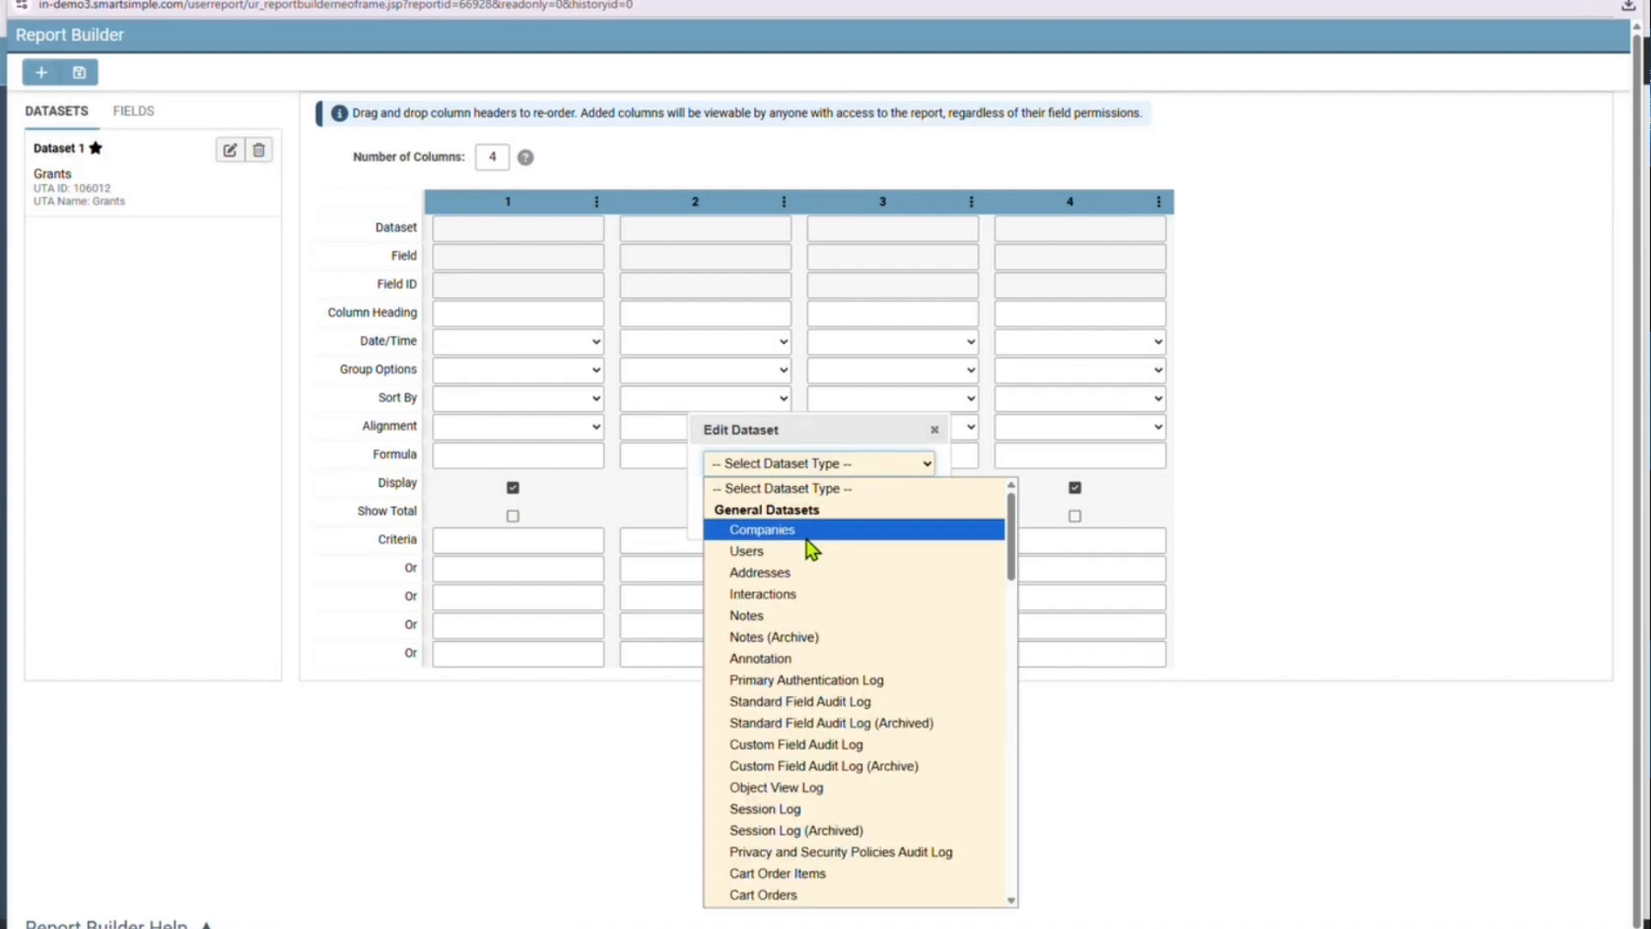
scroll(848, 630, down, 4)
scroll(848, 630, down, 3)
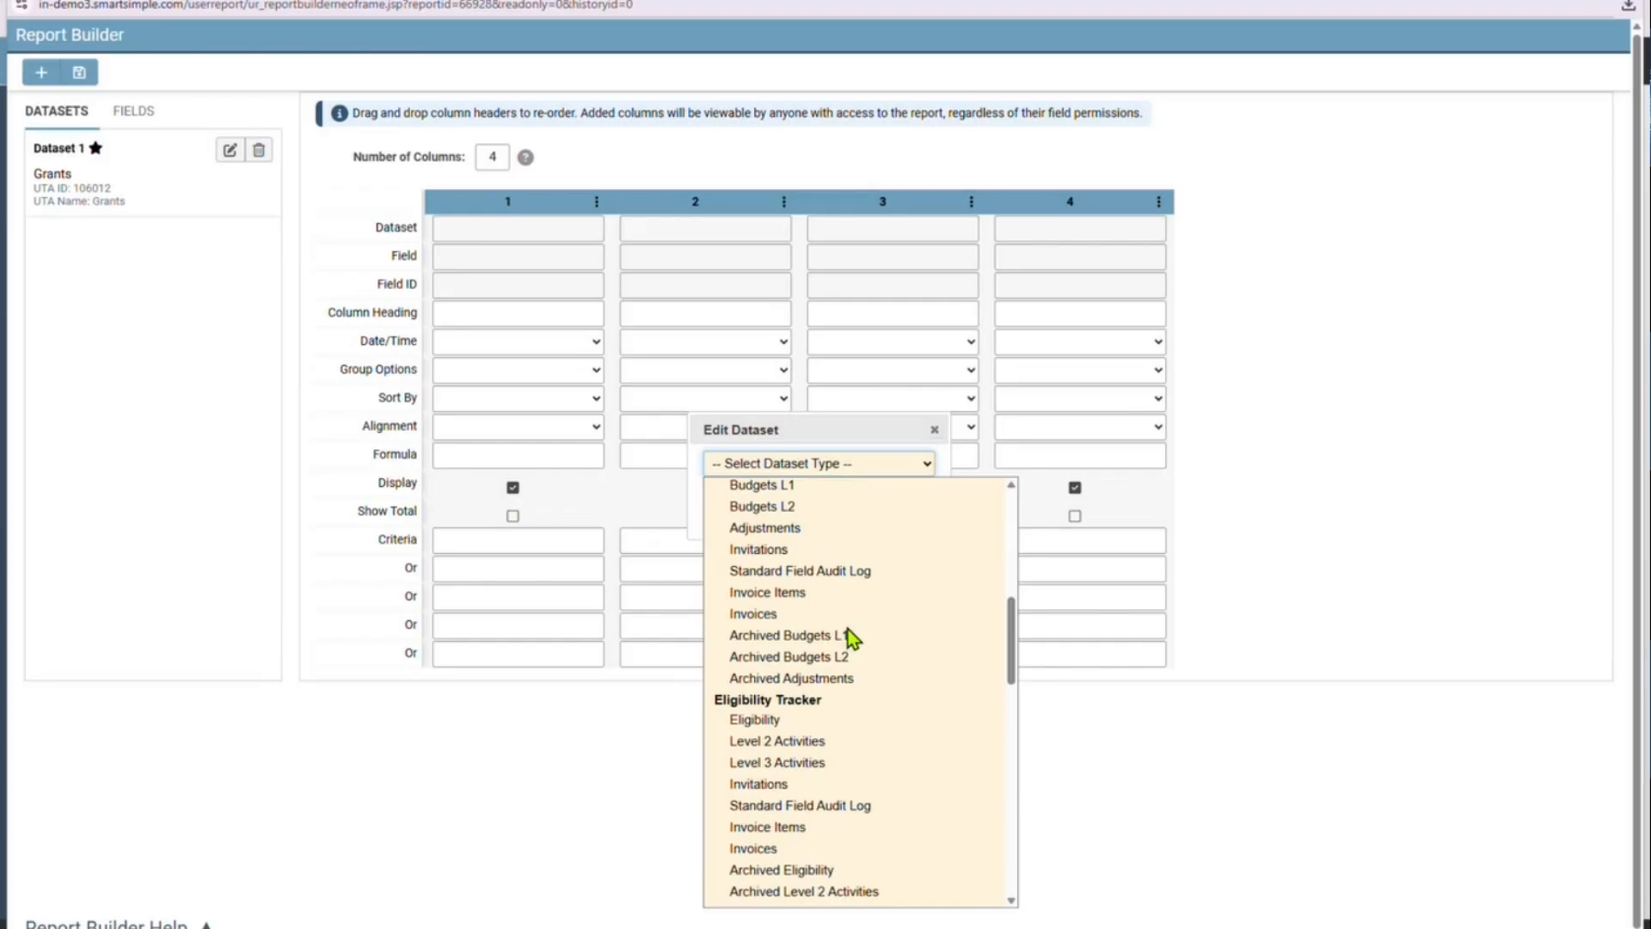
scroll(848, 630, down, 1)
scroll(848, 630, down, 6)
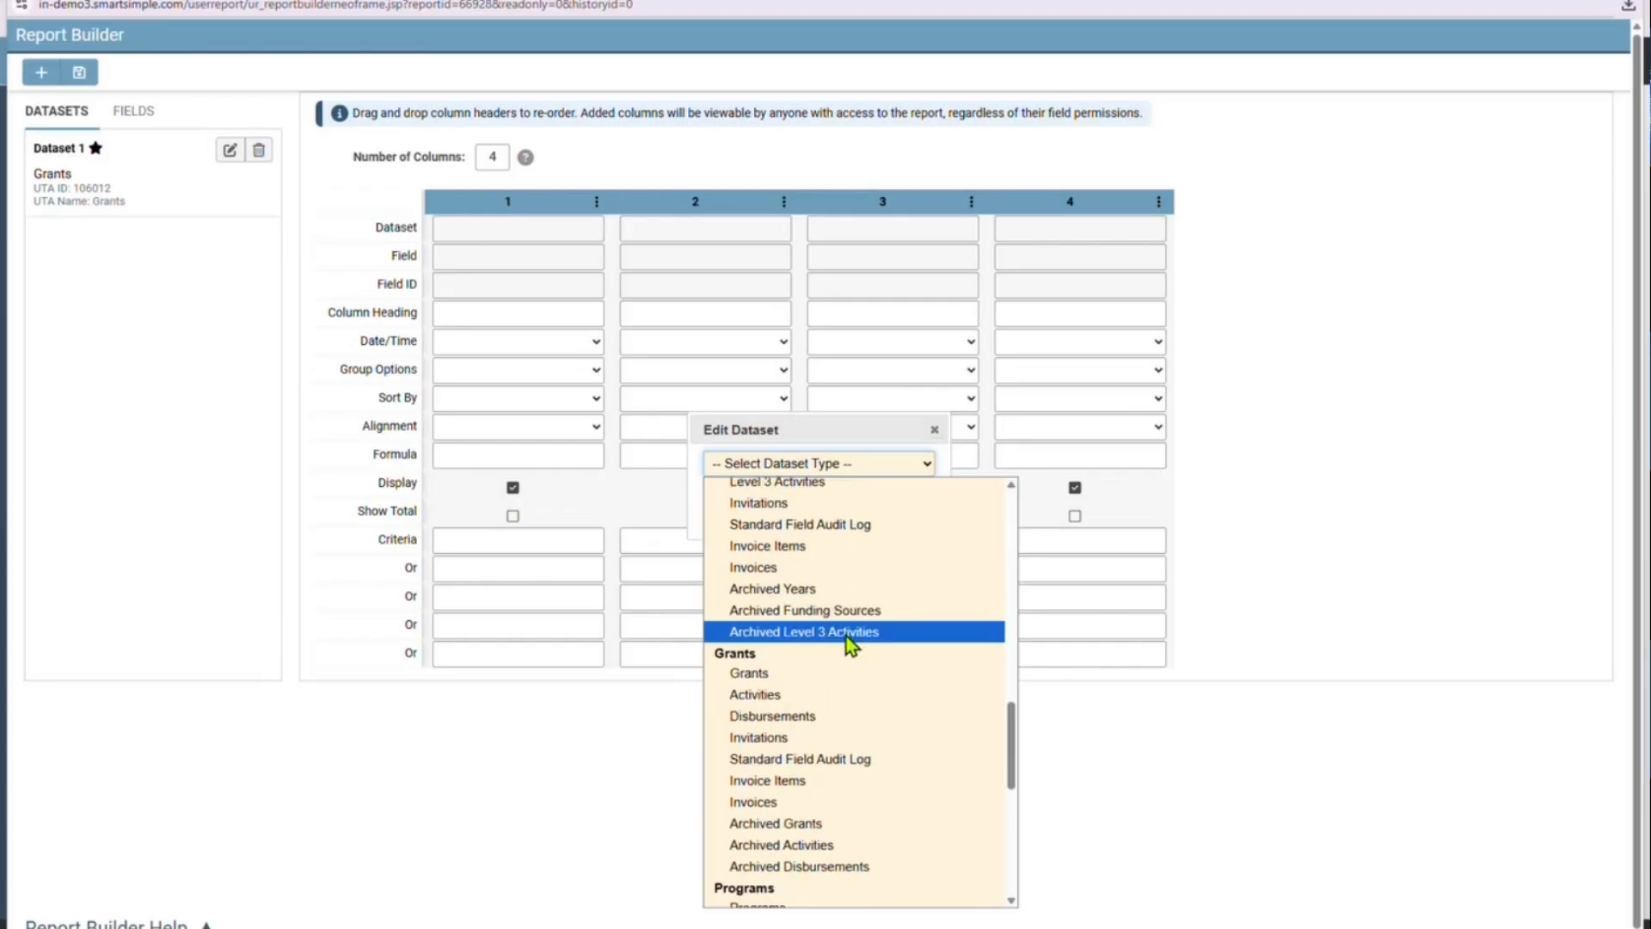
click(838, 689)
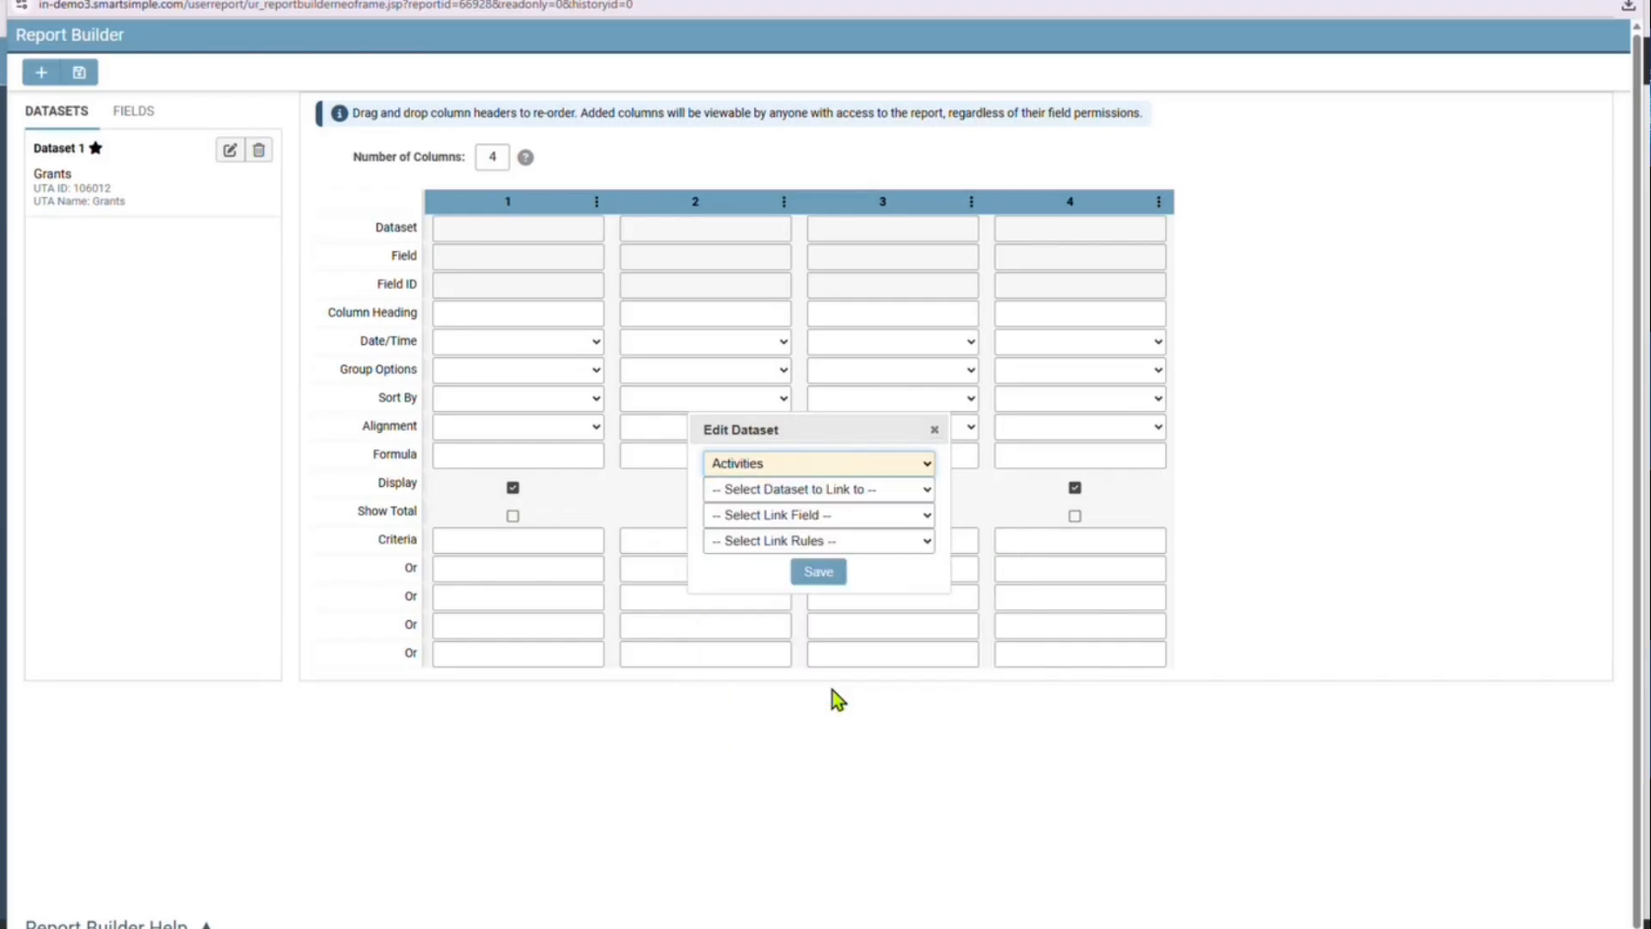
Link the Activities dataset to Dataset 1: Grants by Base Link, showing all data from the parent dataset, and save it
click(825, 493)
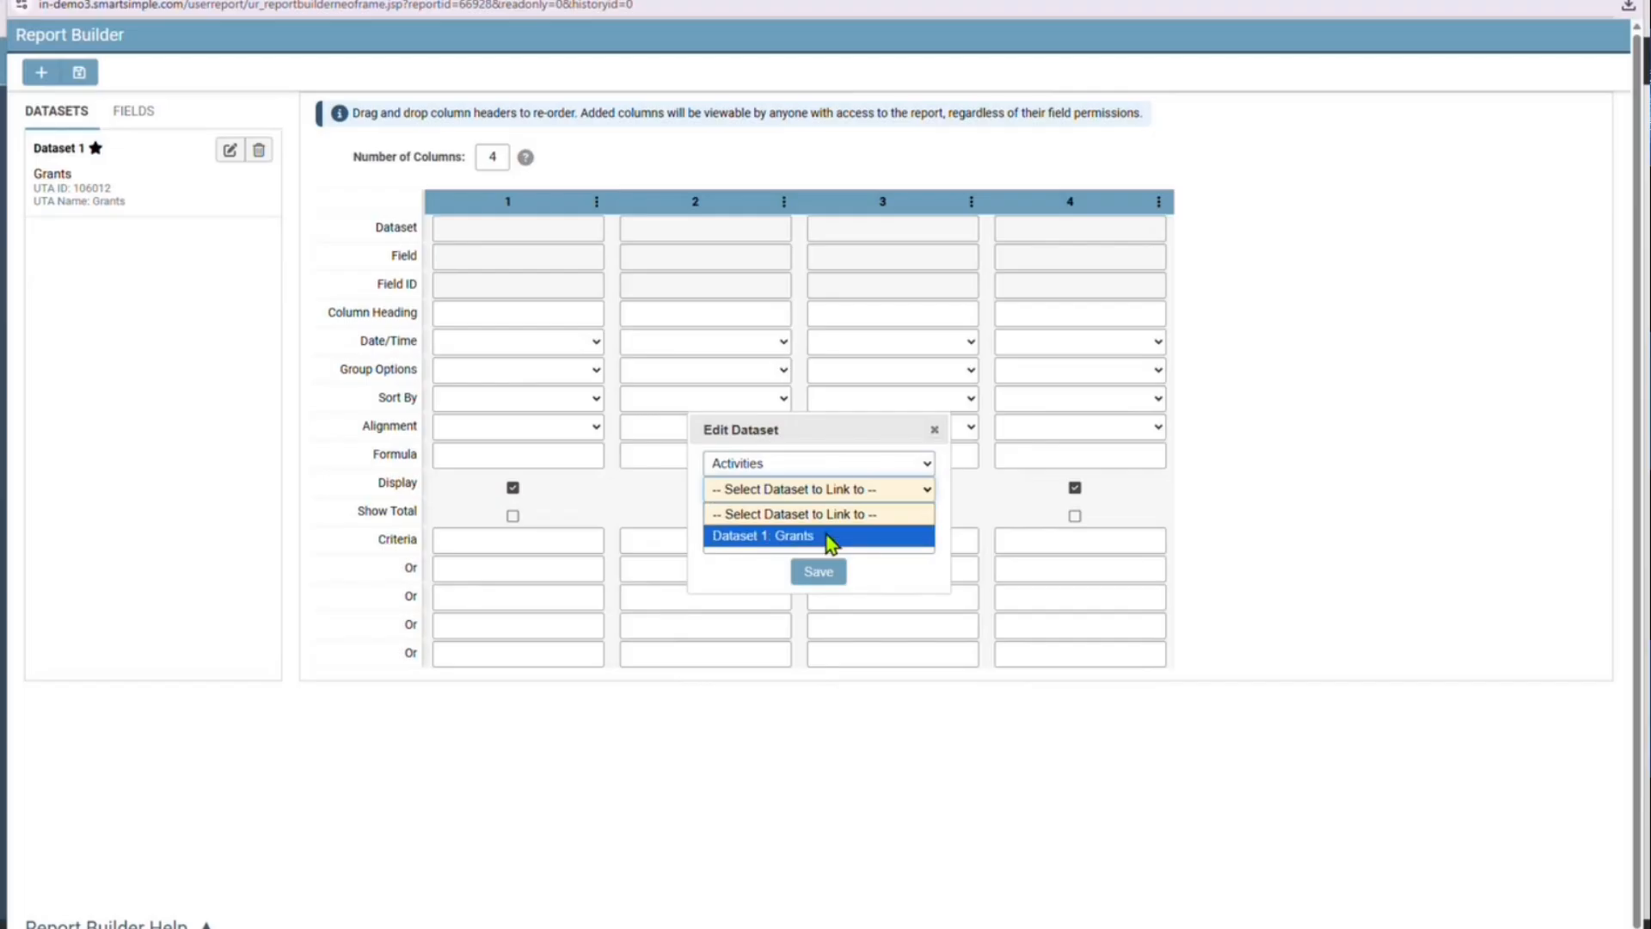
click(828, 538)
click(827, 514)
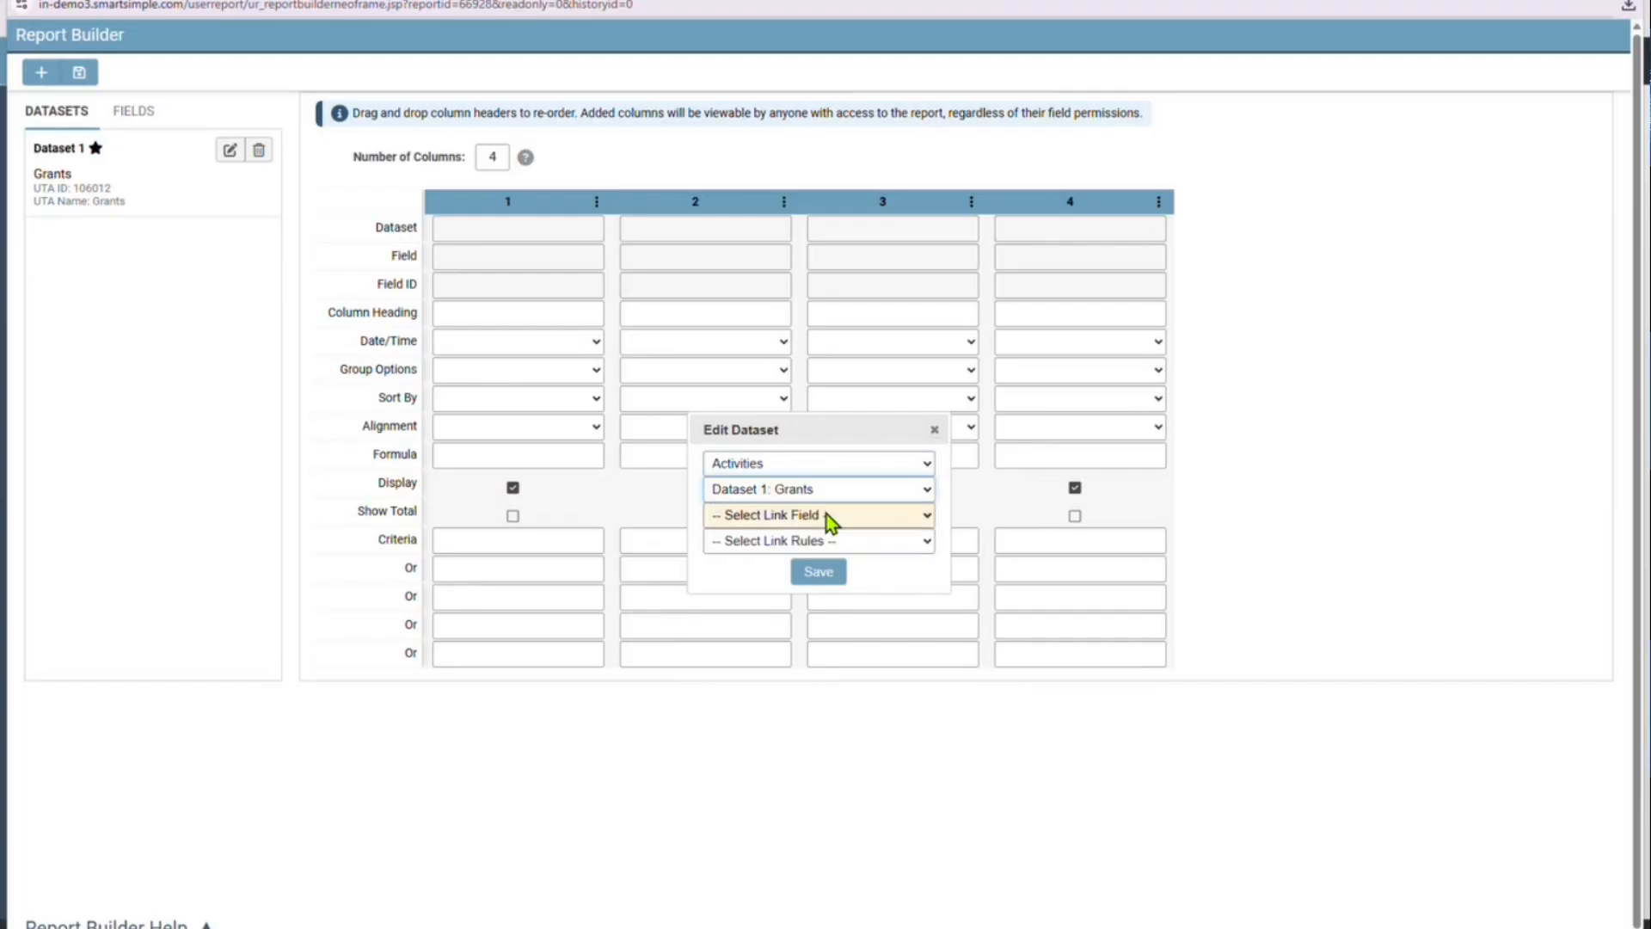
click(817, 568)
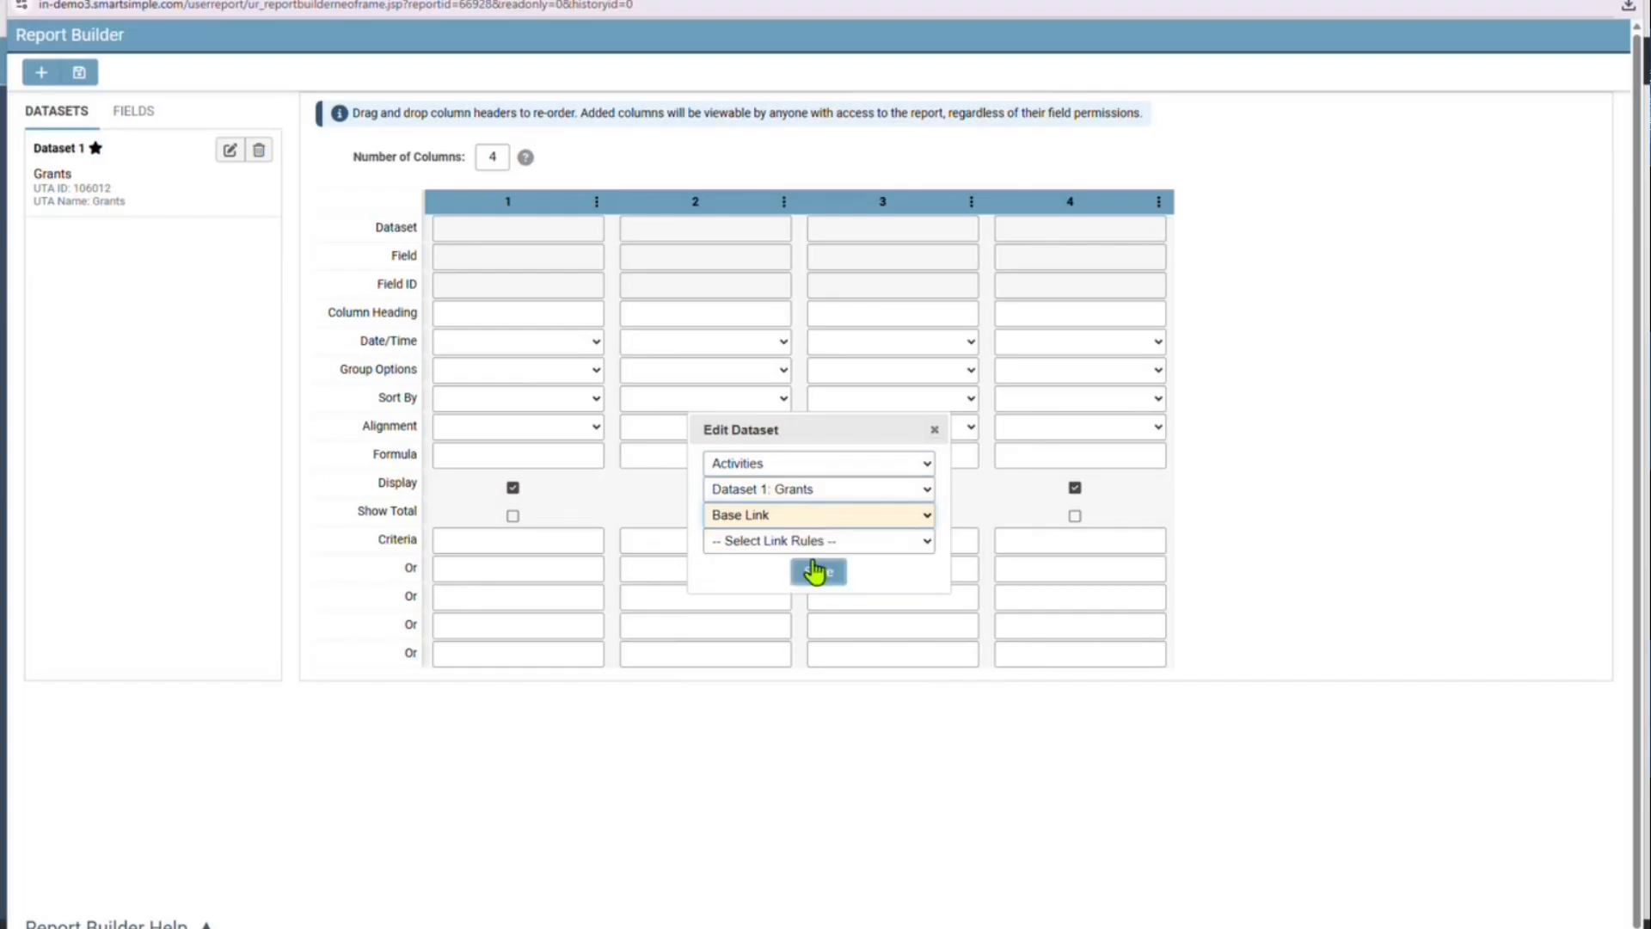
click(818, 542)
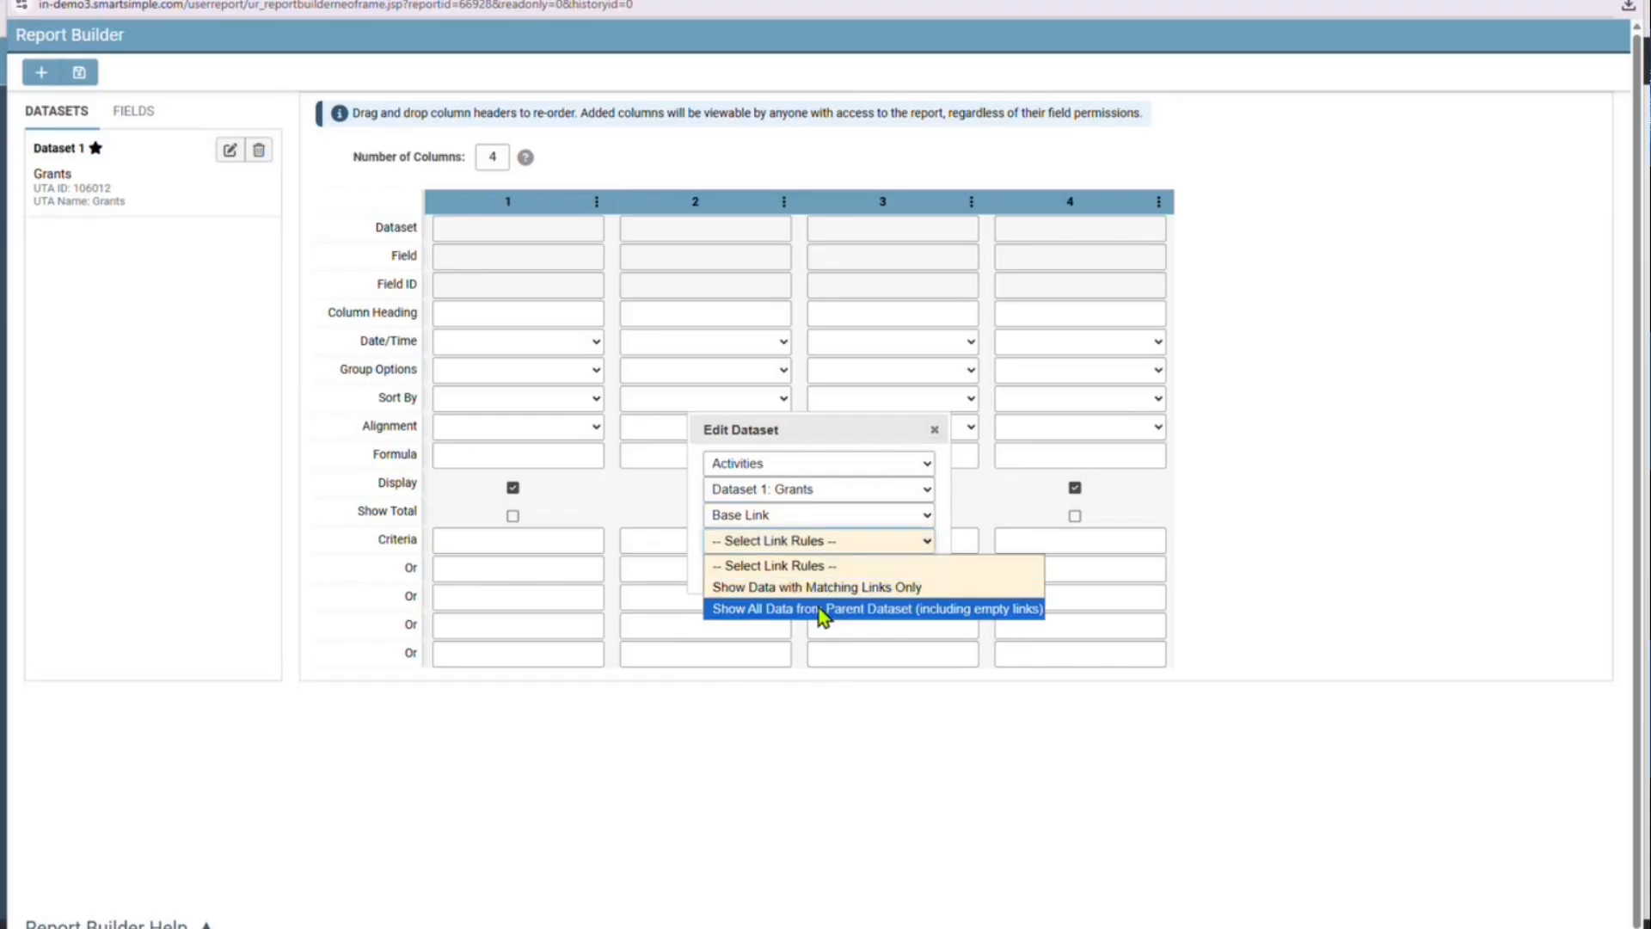
click(821, 612)
click(826, 570)
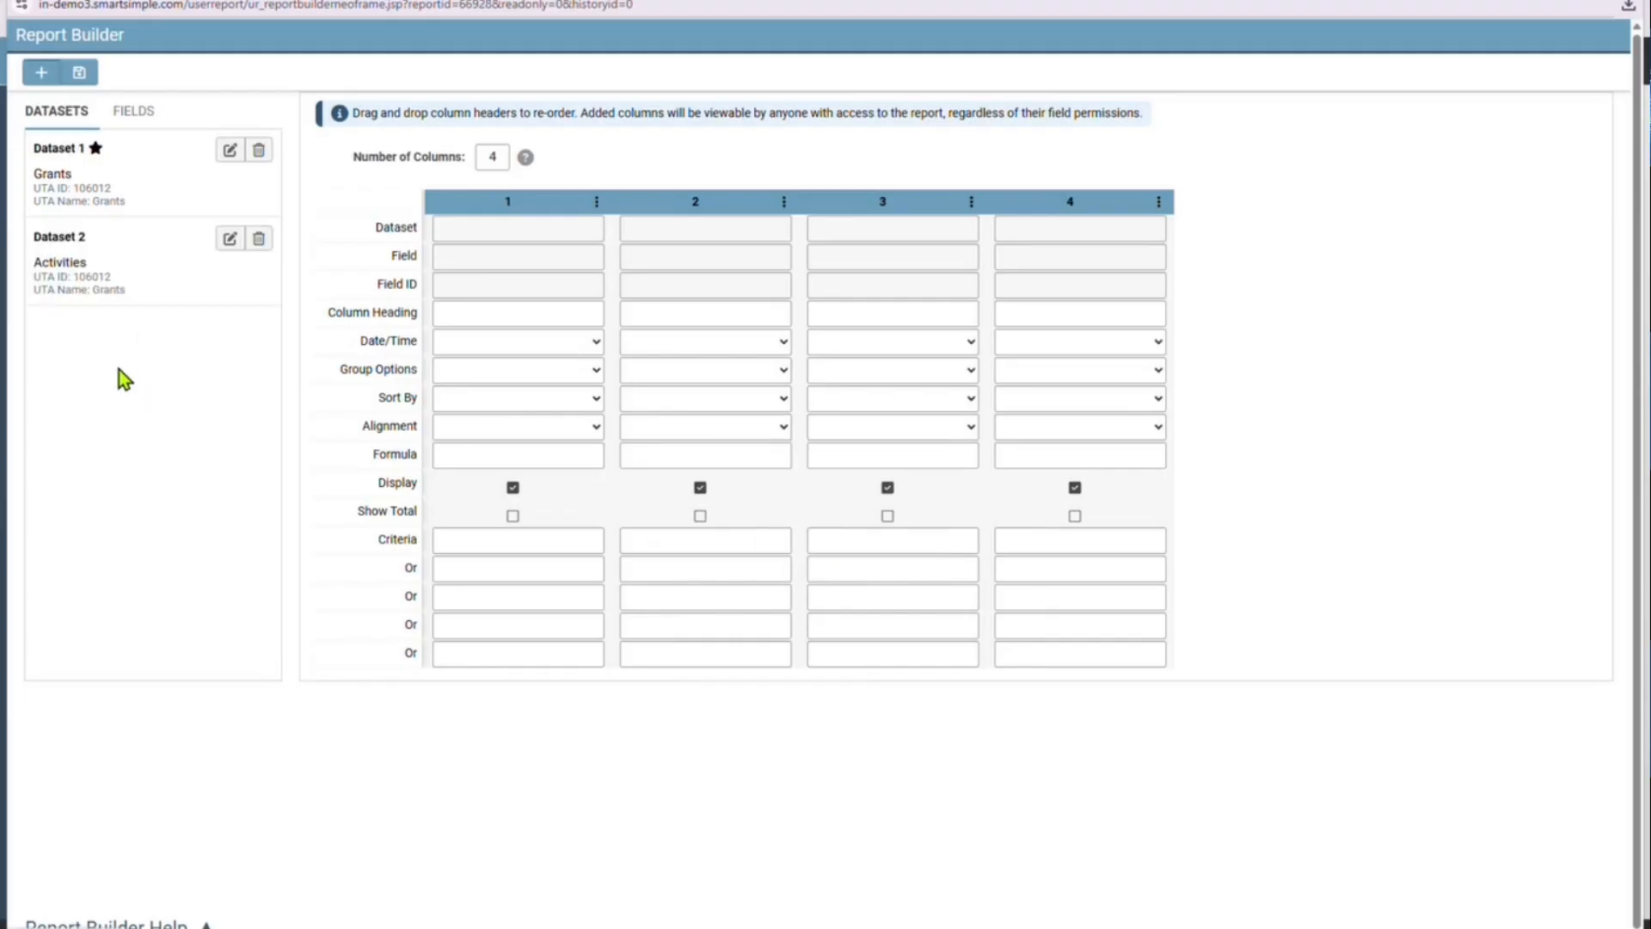
Add a Companies dataset linked to Dataset 1: Grants through Organization, showing all data from the parent dataset
click(41, 74)
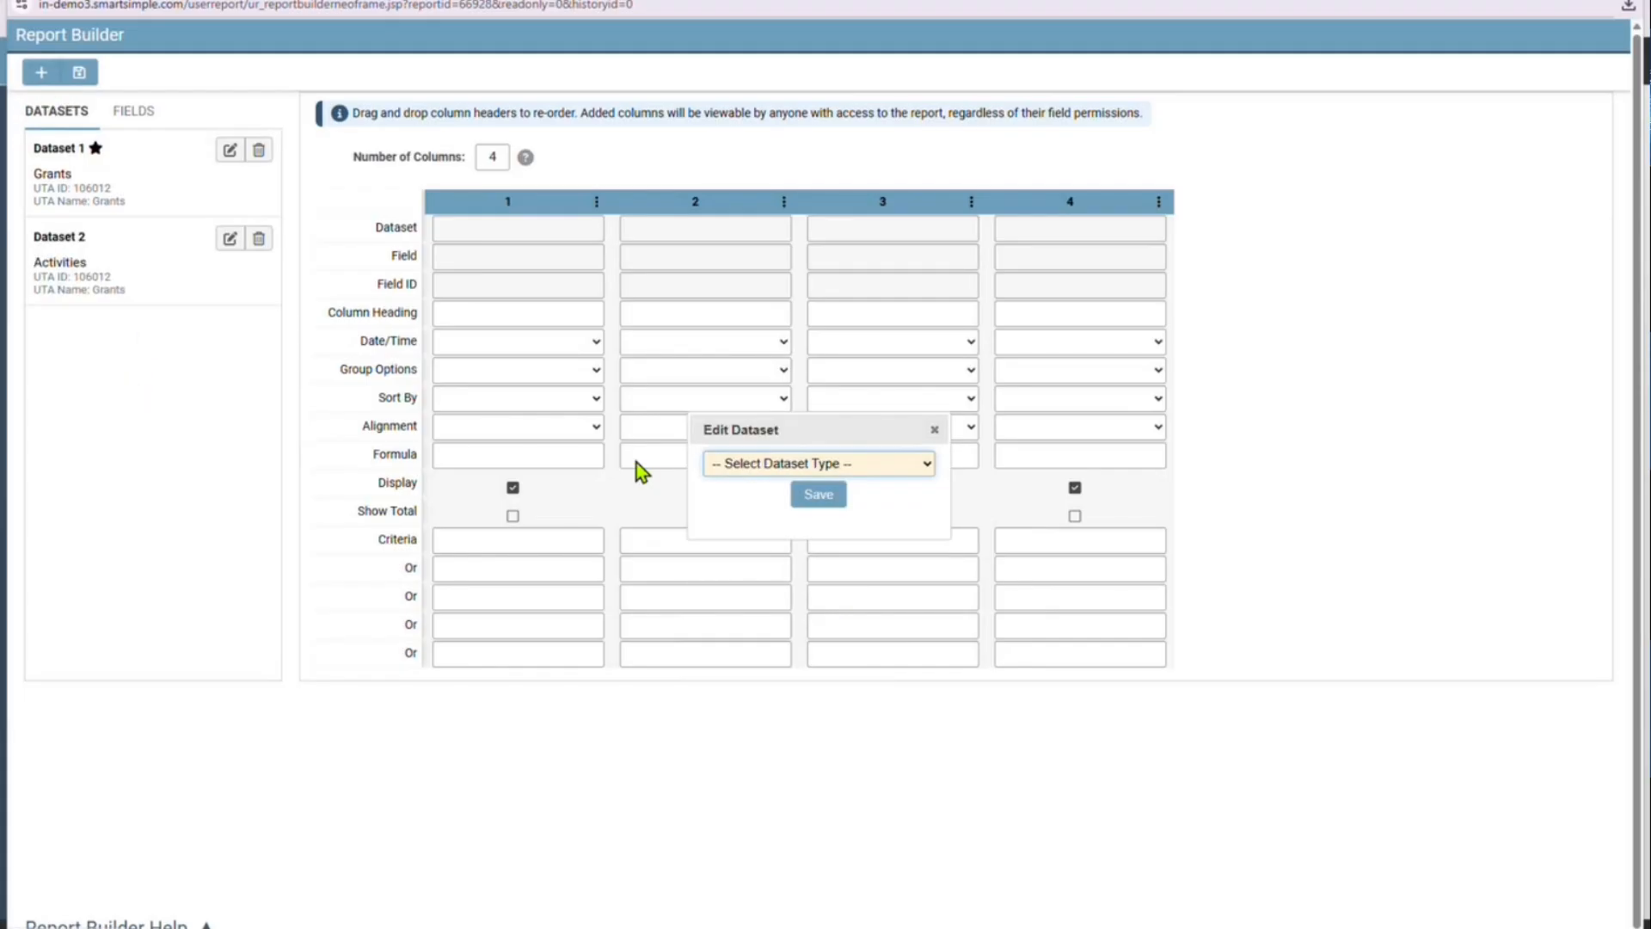
click(768, 466)
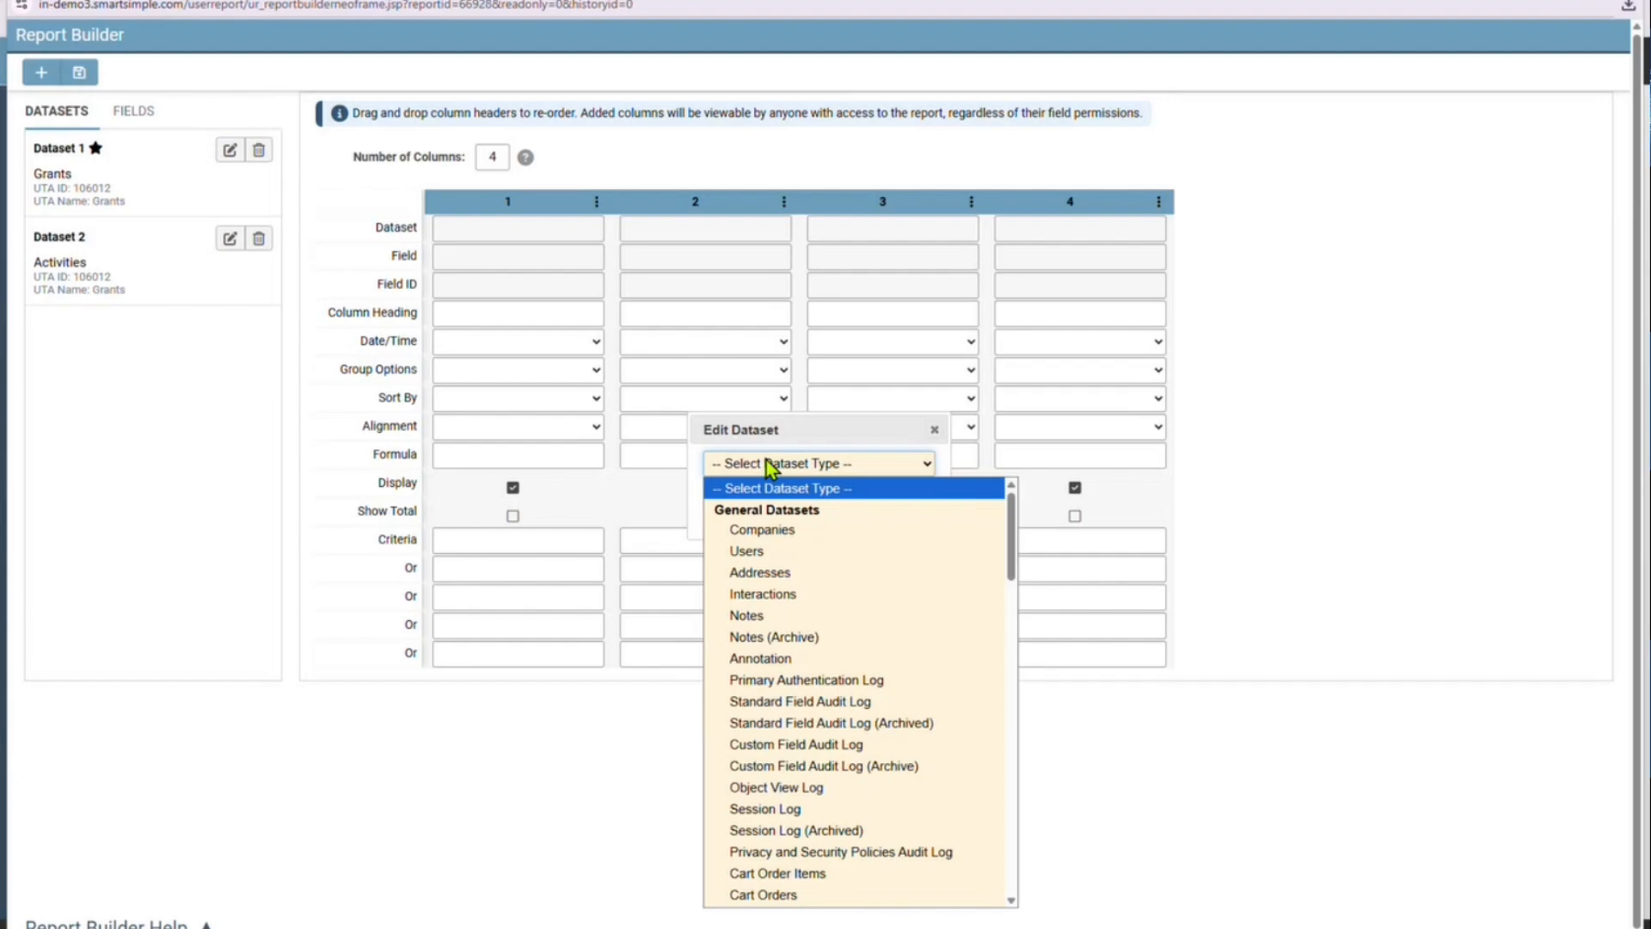
click(771, 533)
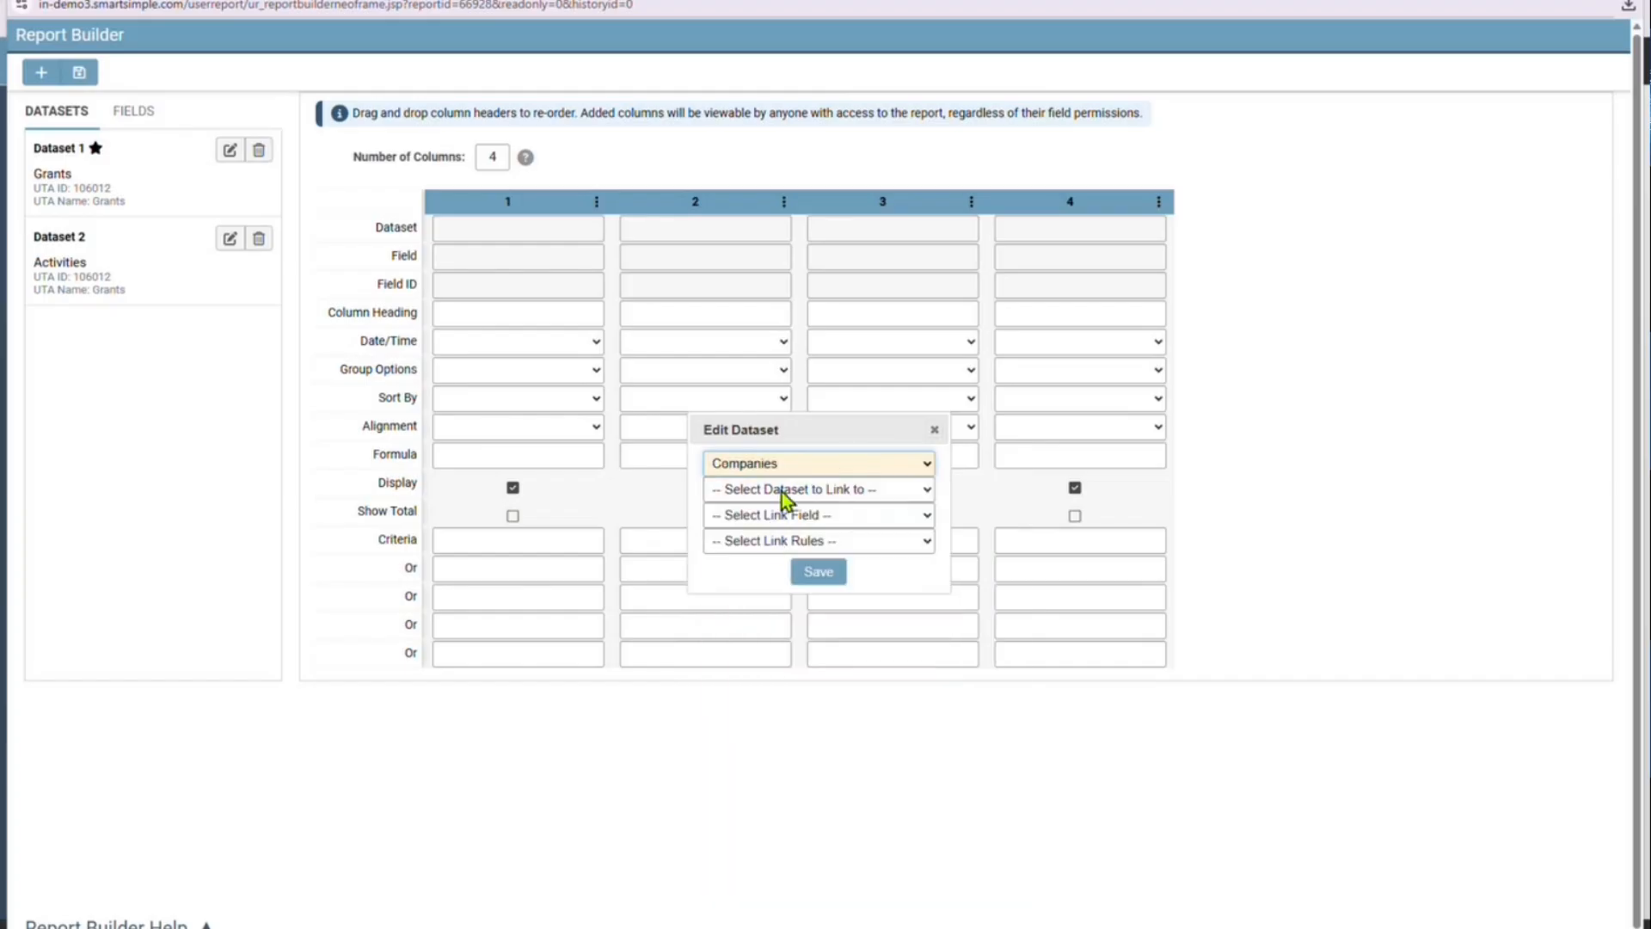
click(781, 490)
click(791, 537)
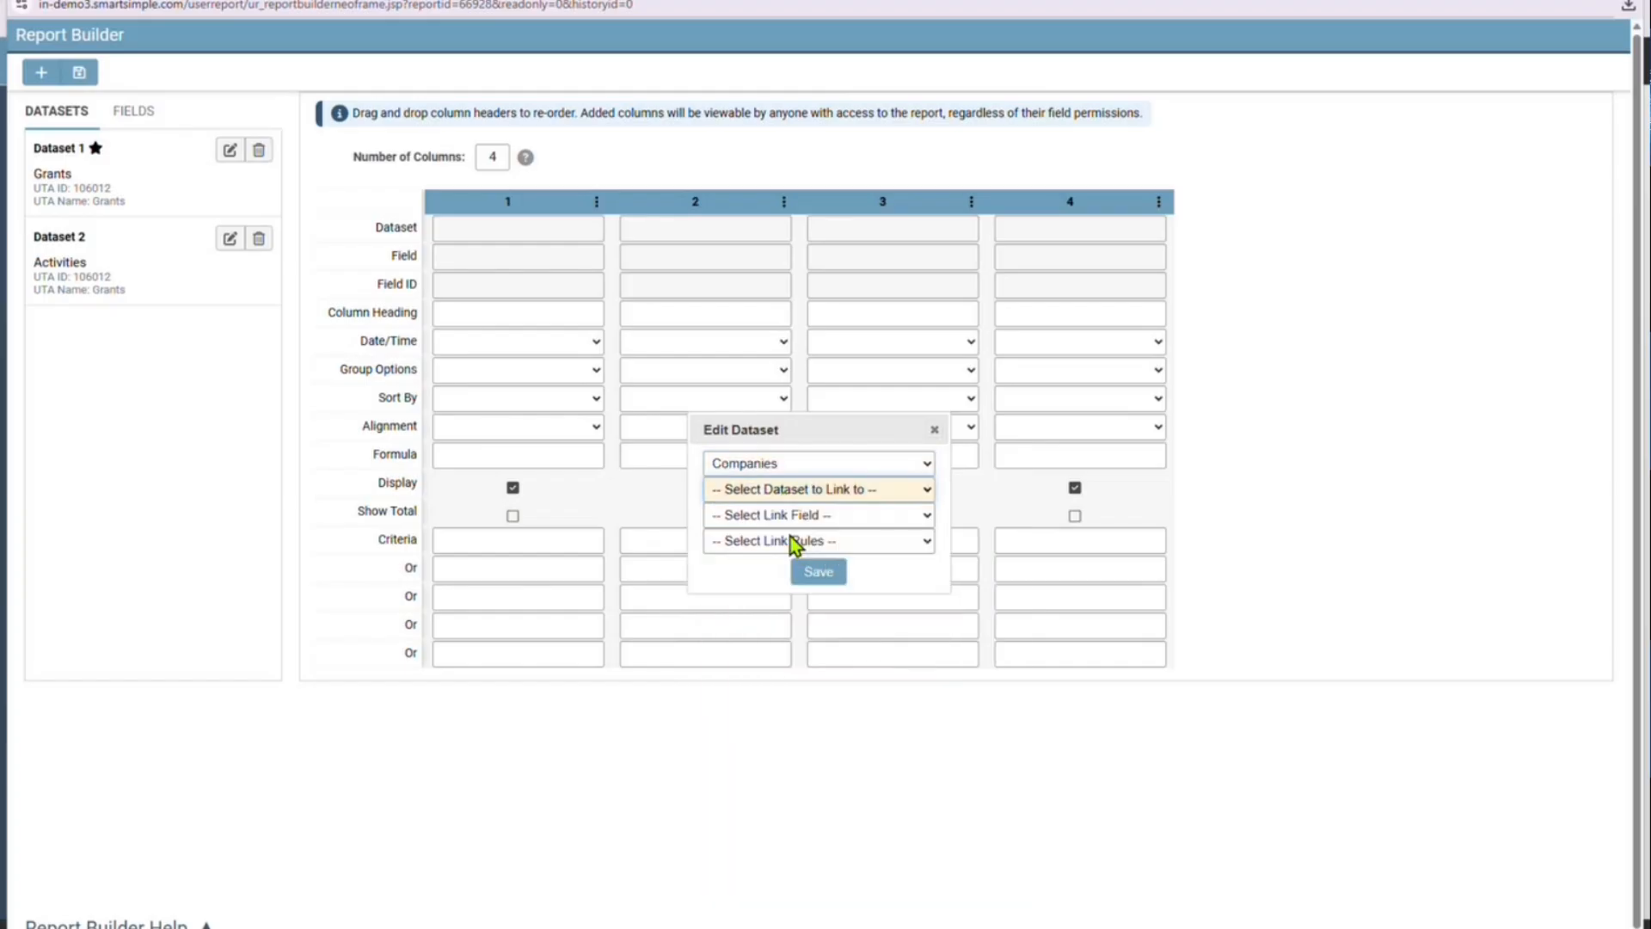
click(797, 517)
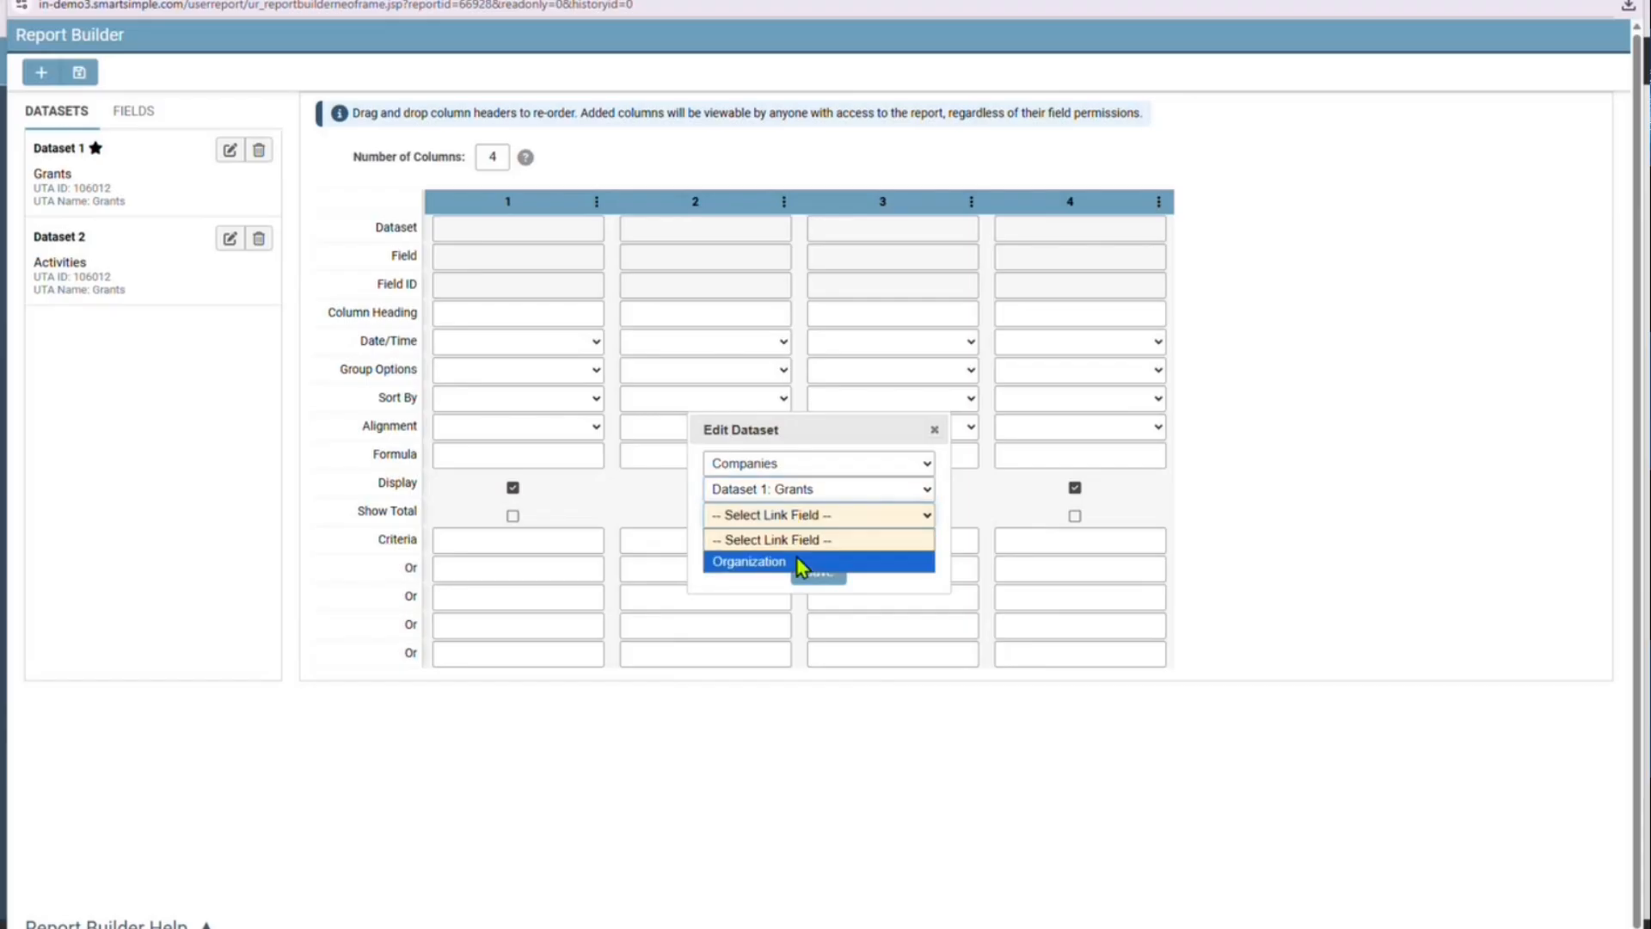
click(796, 556)
click(799, 542)
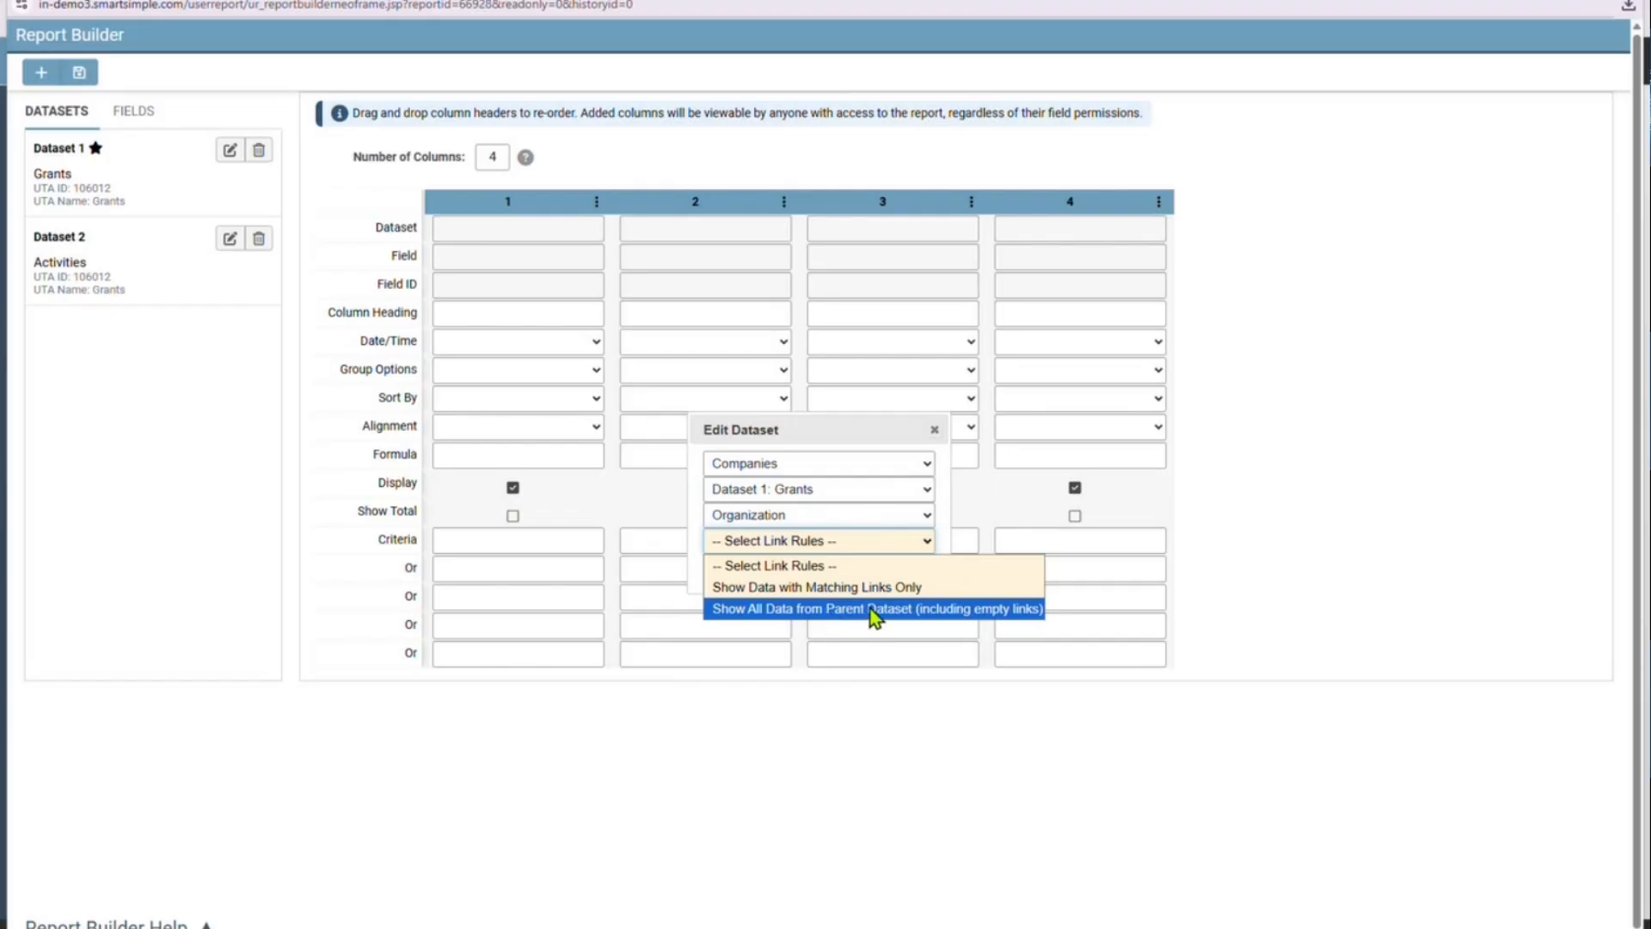
click(944, 608)
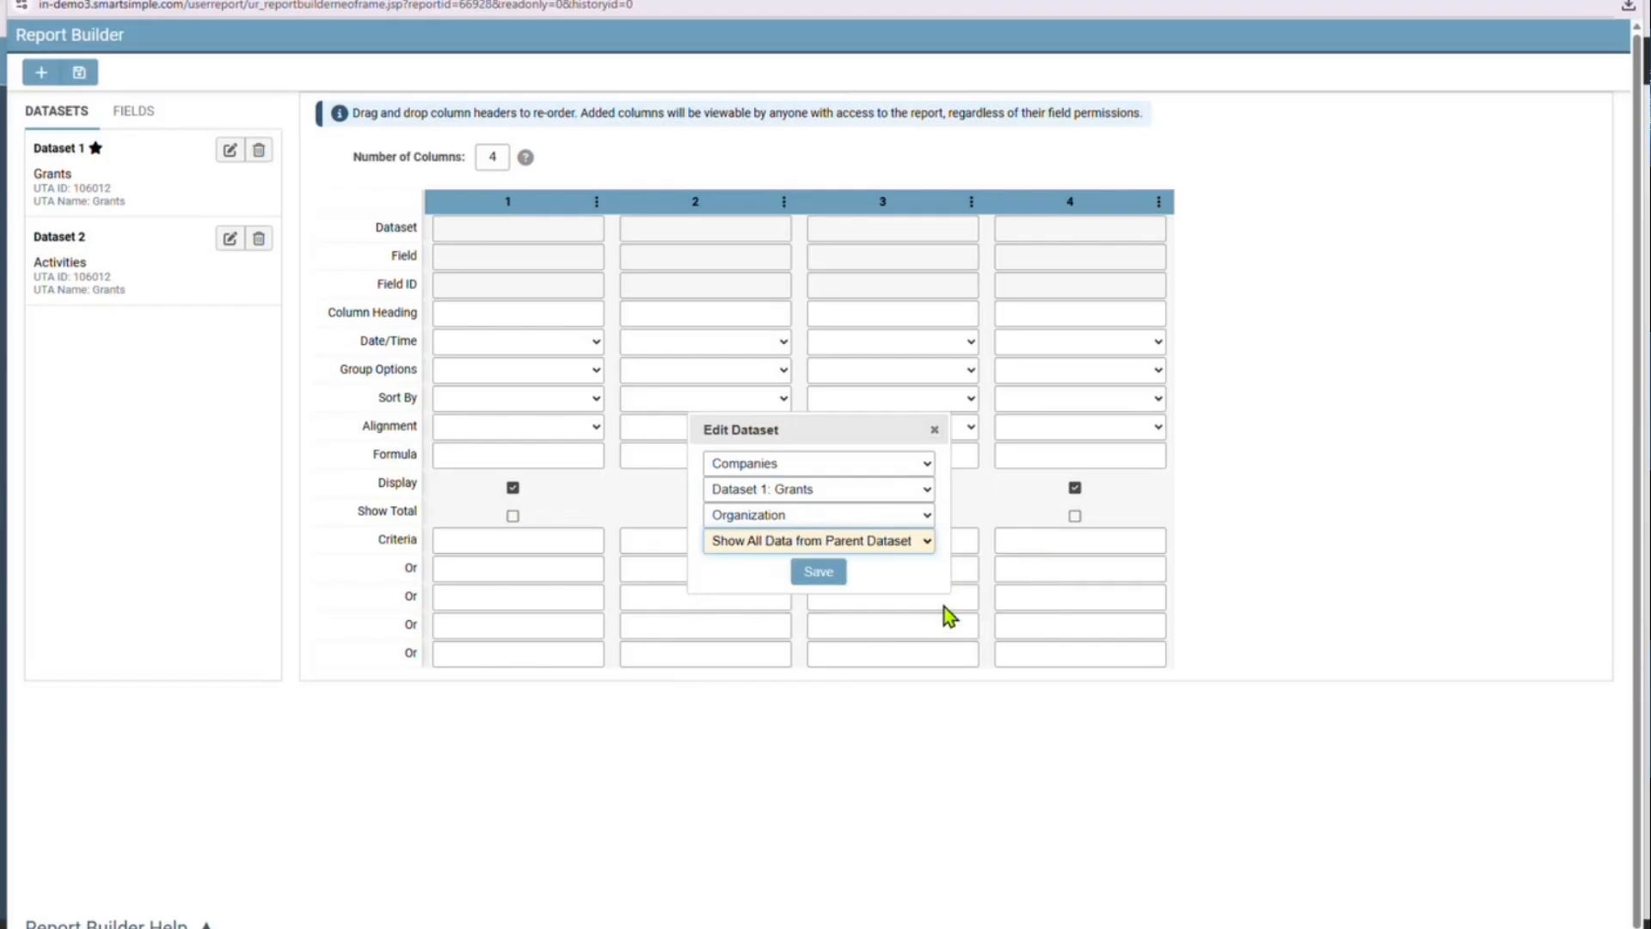
click(824, 571)
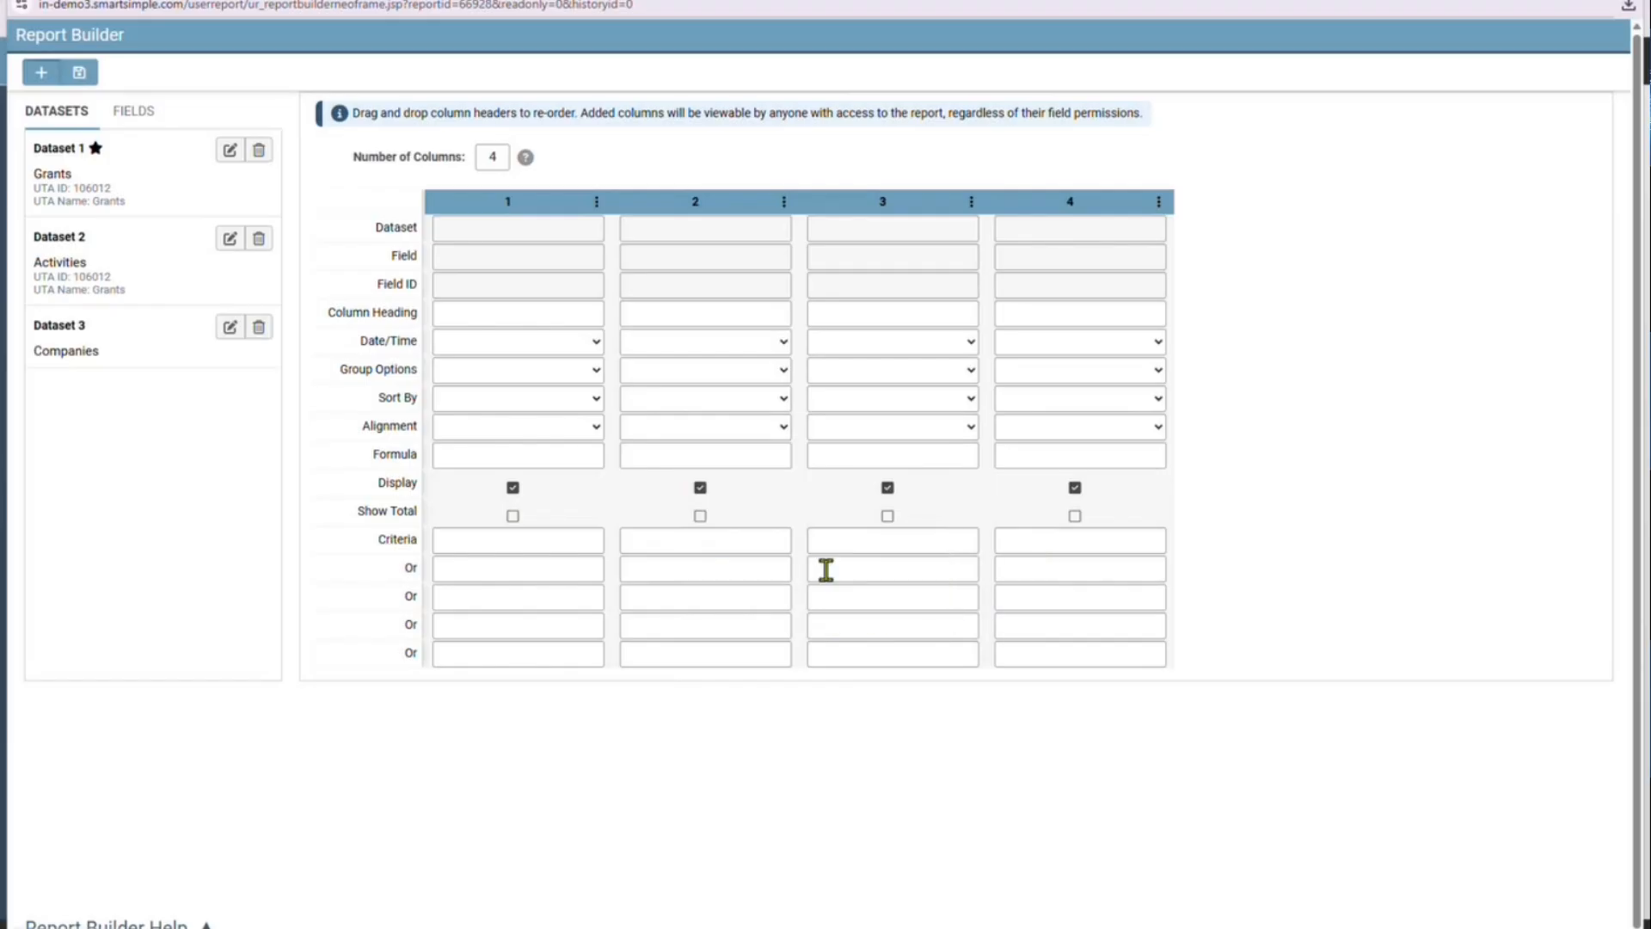
Set the report's number of columns to 8
double_click(499, 158)
text(8)
click(615, 161)
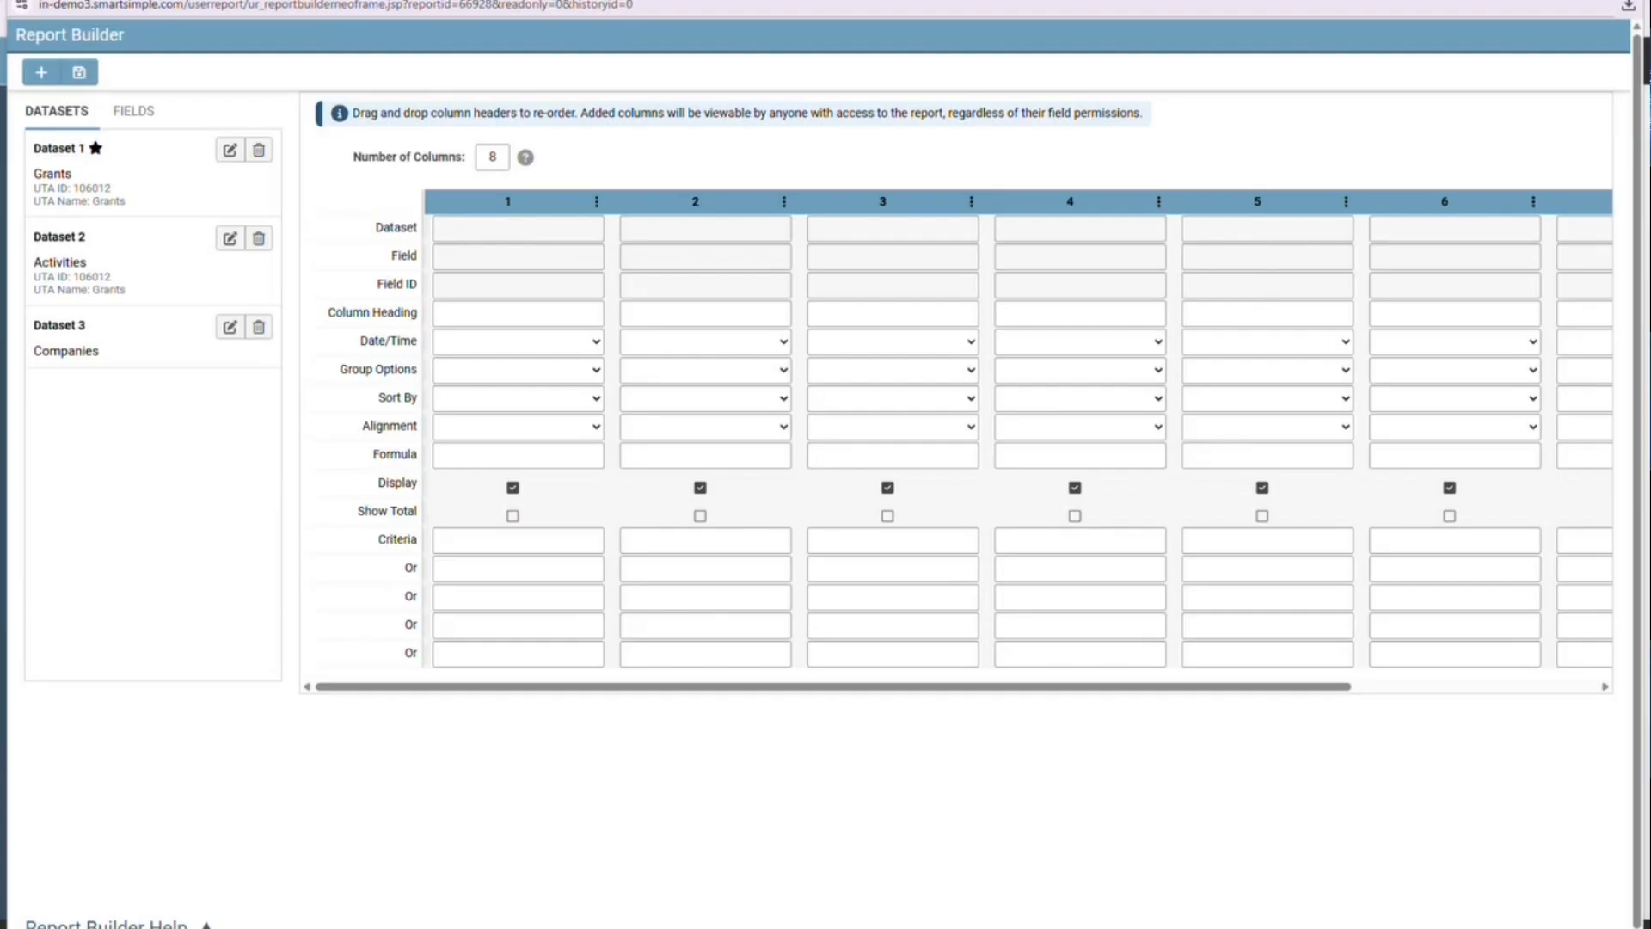
Find the Organization Name field in the Companies dataset with the search "org" and place it in column 1
click(81, 346)
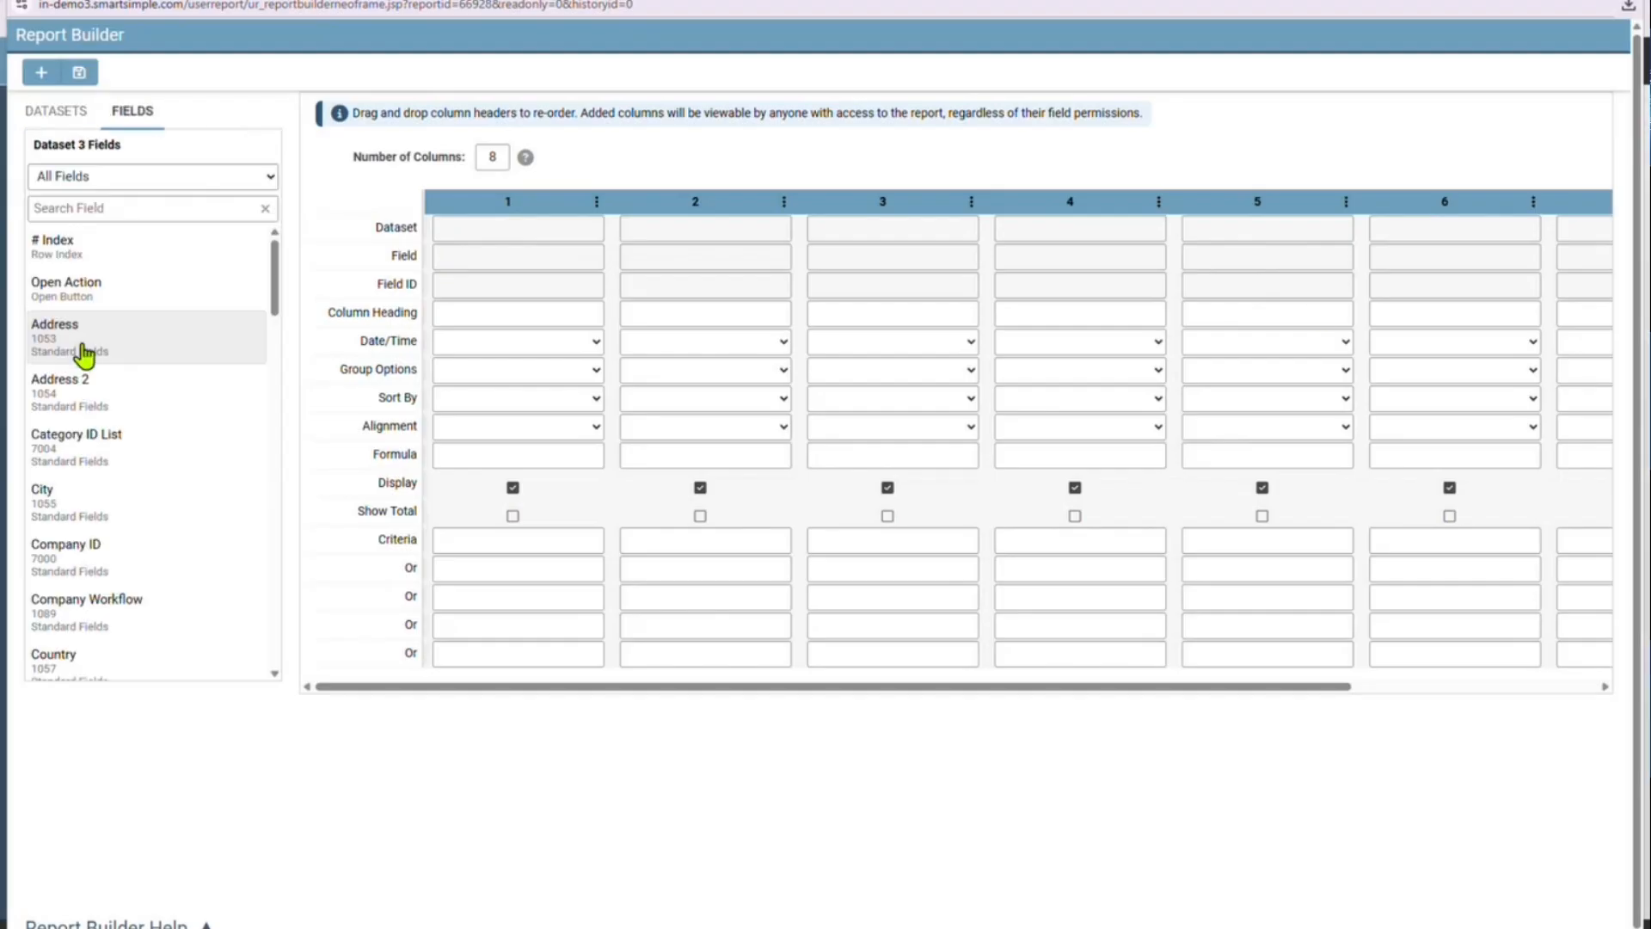
click(121, 207)
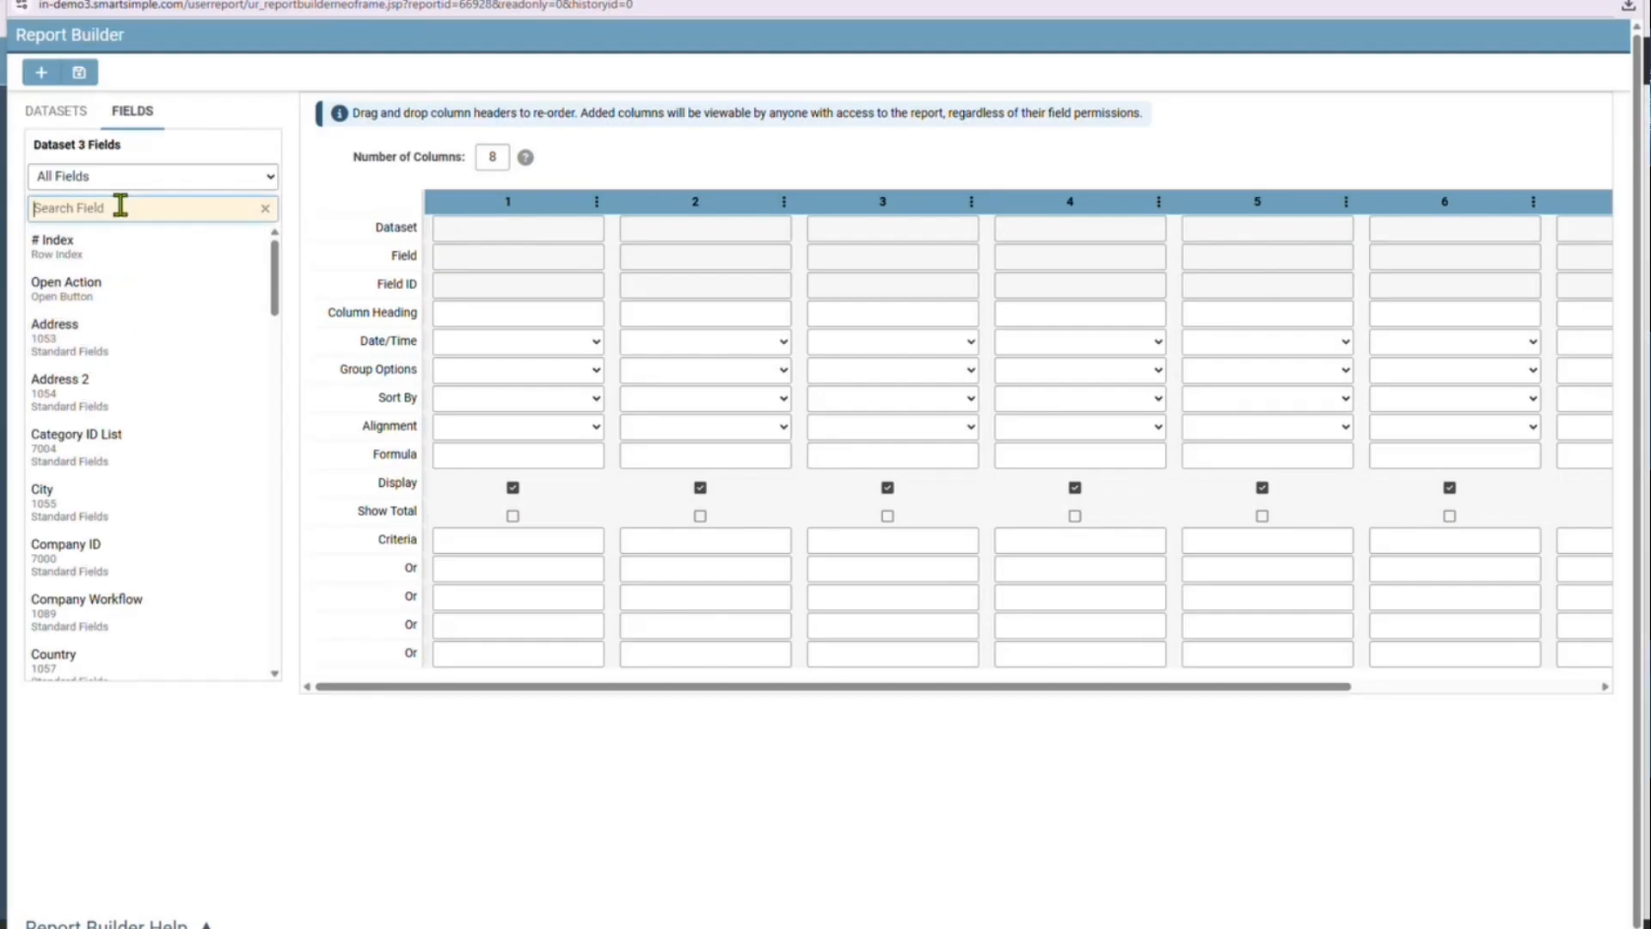
text(o)
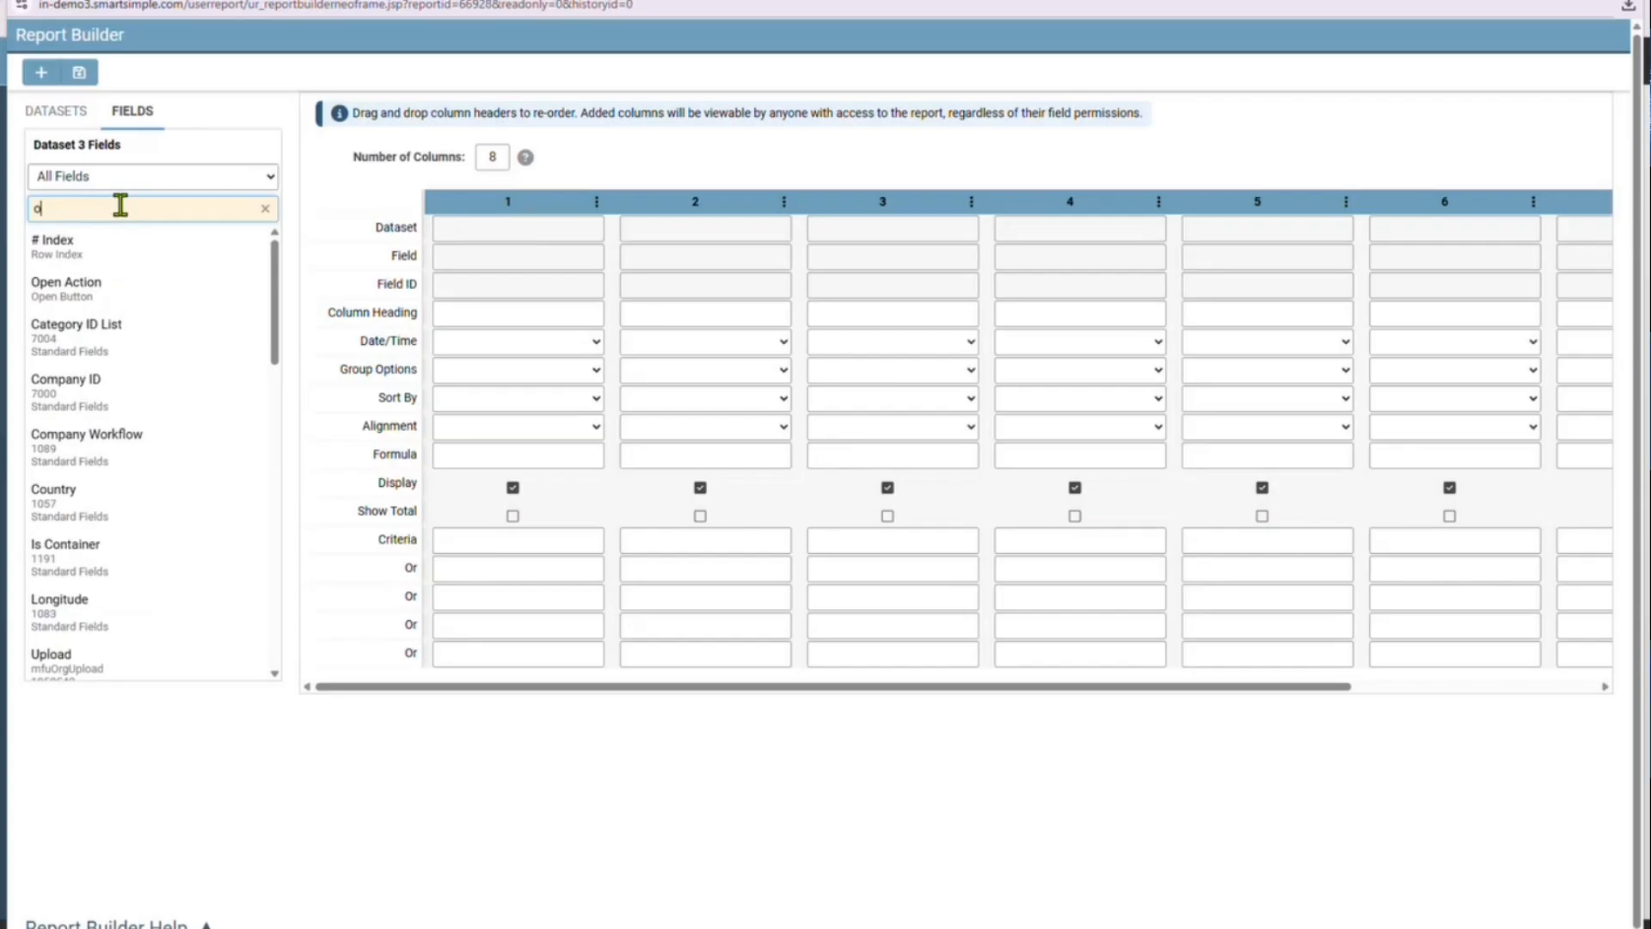
text(rg)
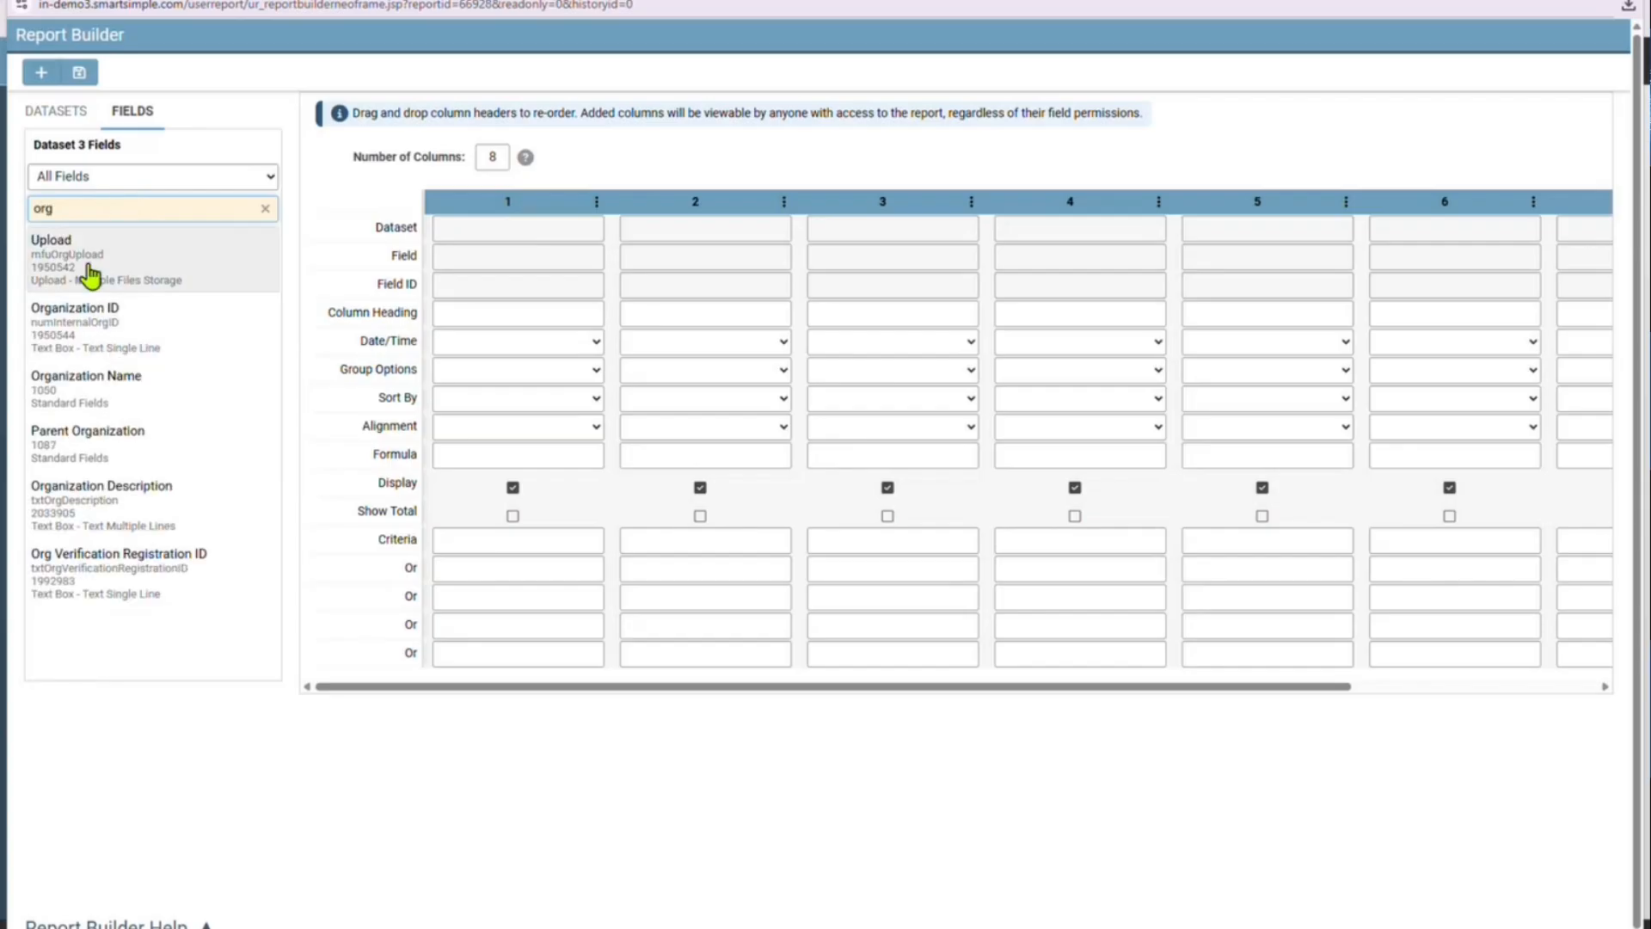
drag(125, 390, 491, 265)
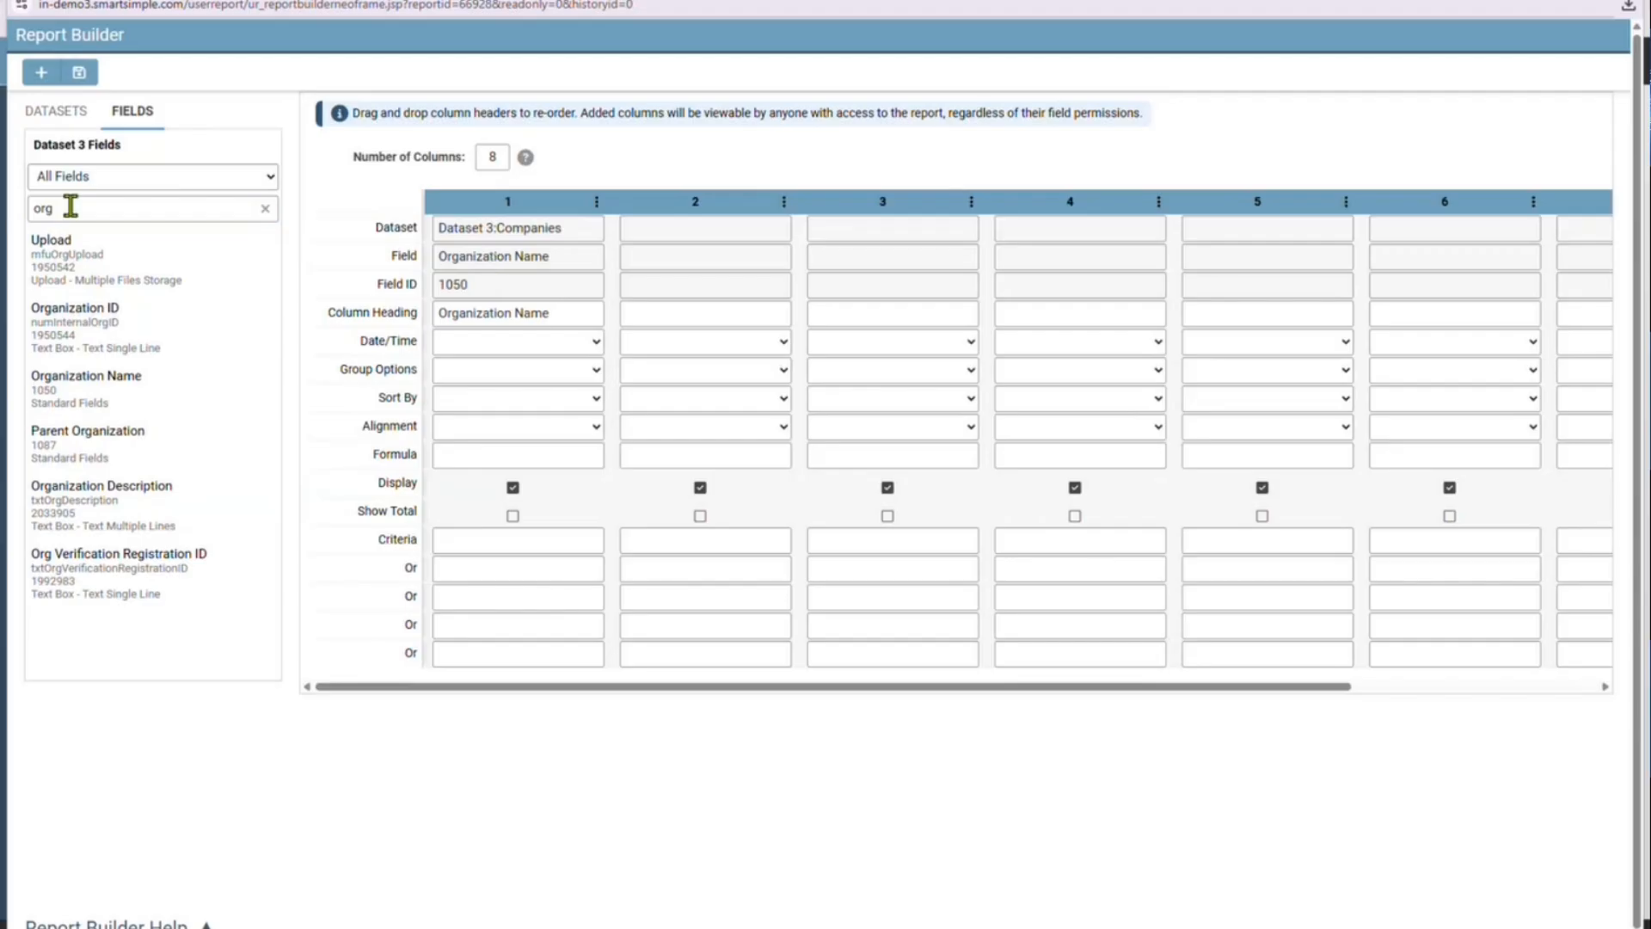
Find the Grant ID field in the Grants dataset with the search "grant" and place it in column 2
click(69, 117)
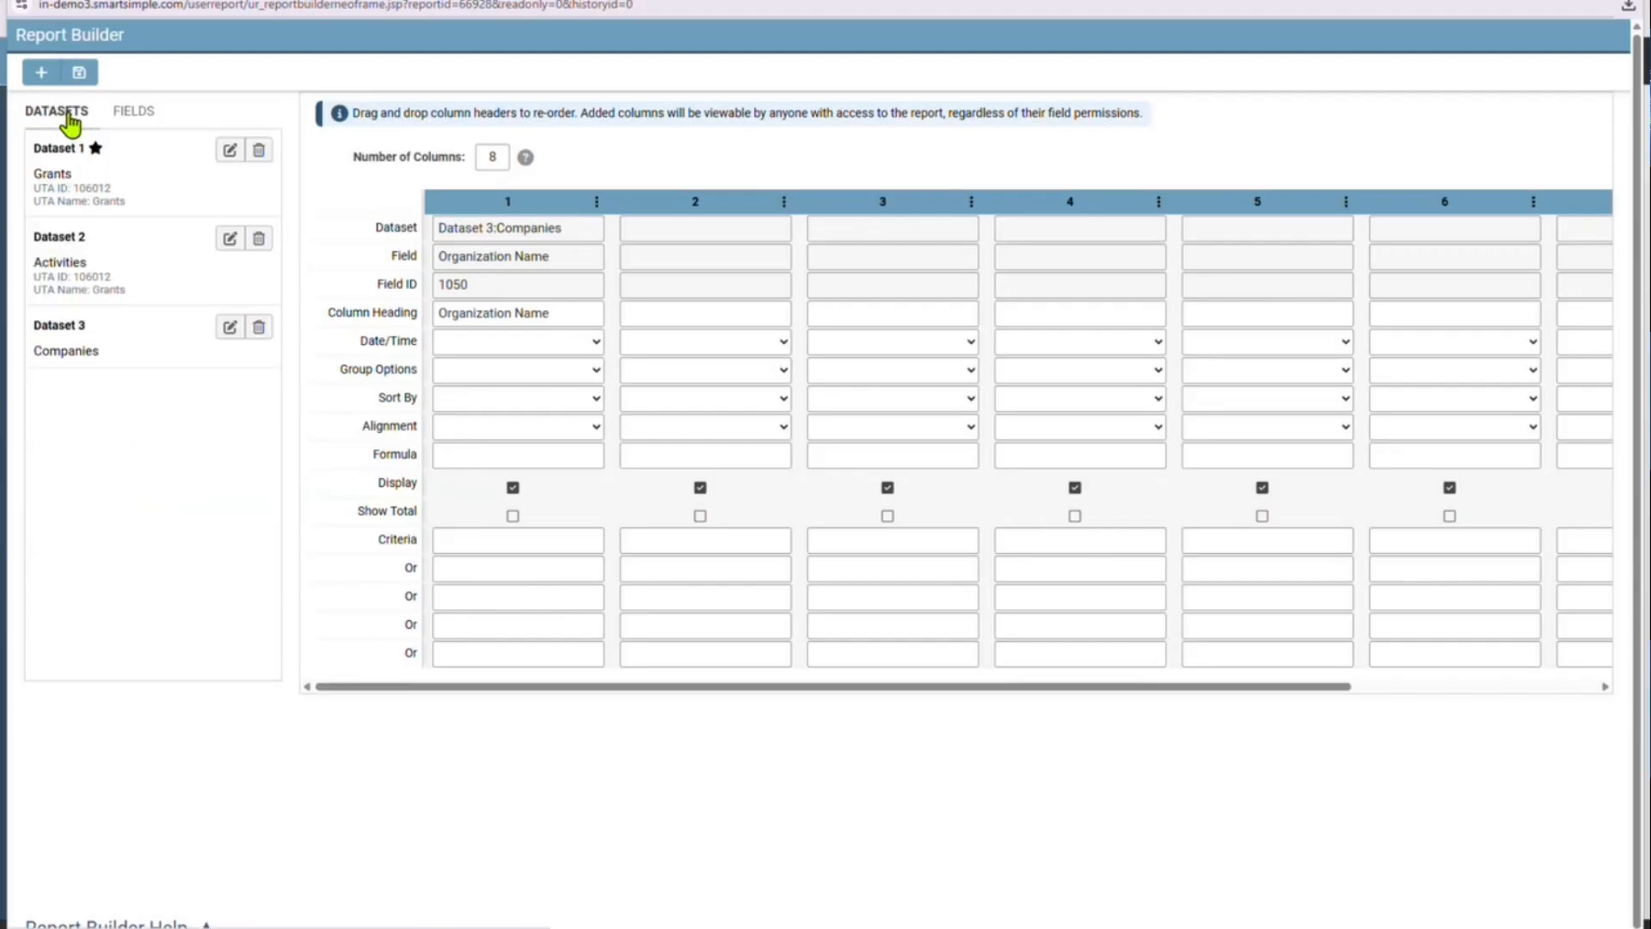
click(123, 197)
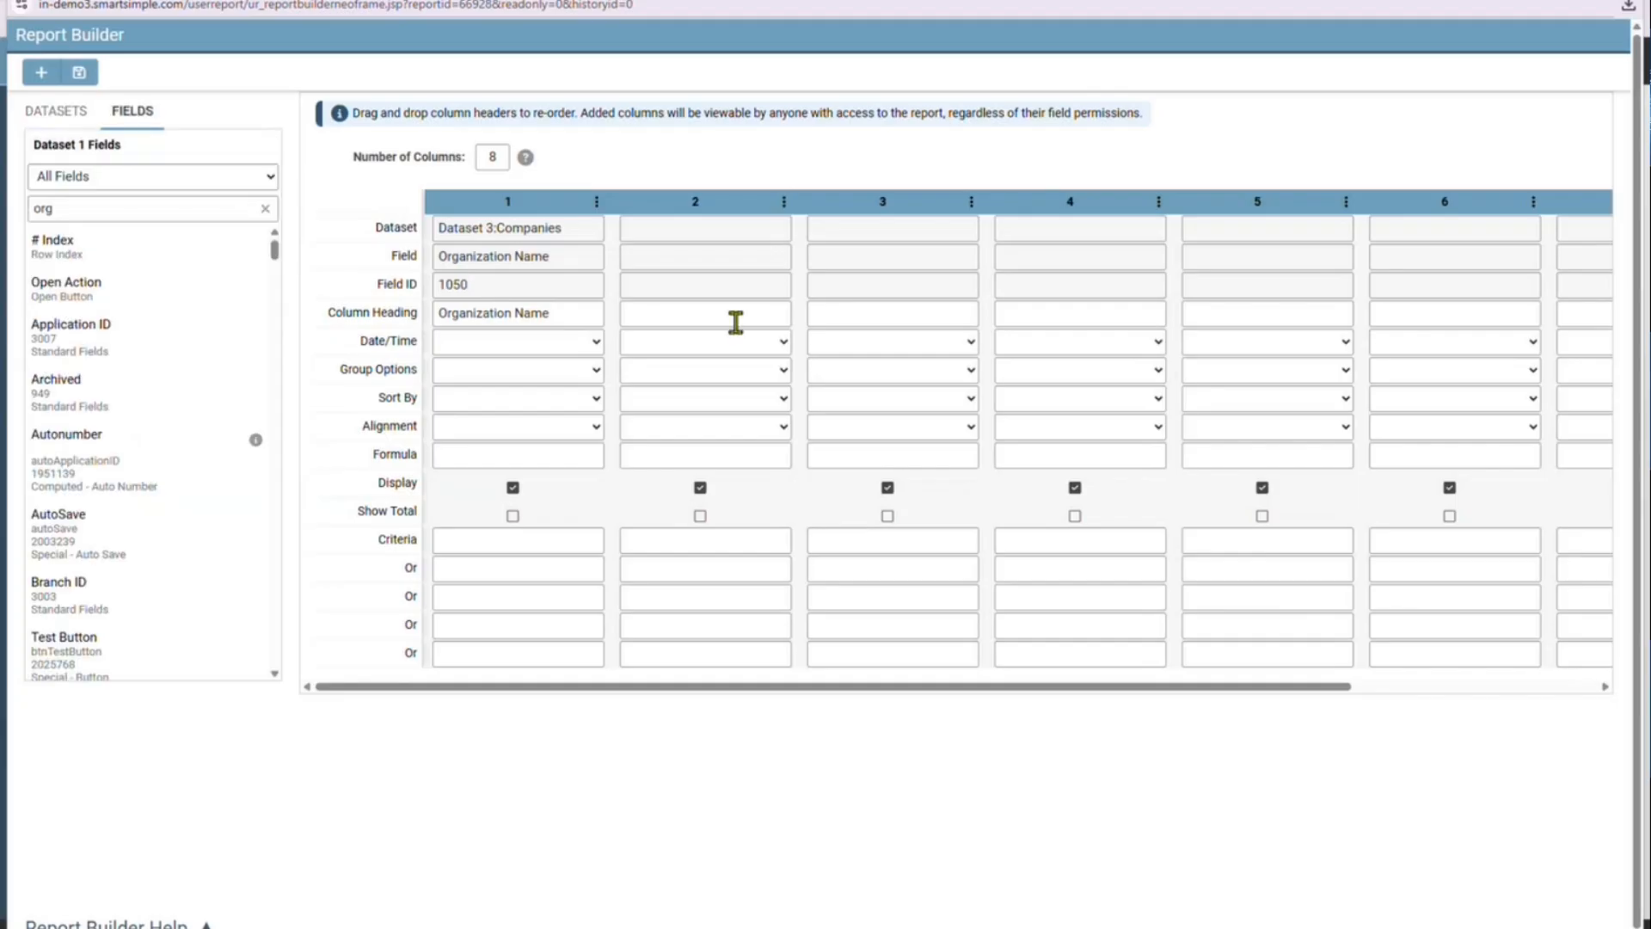
double_click(123, 209)
text(grant)
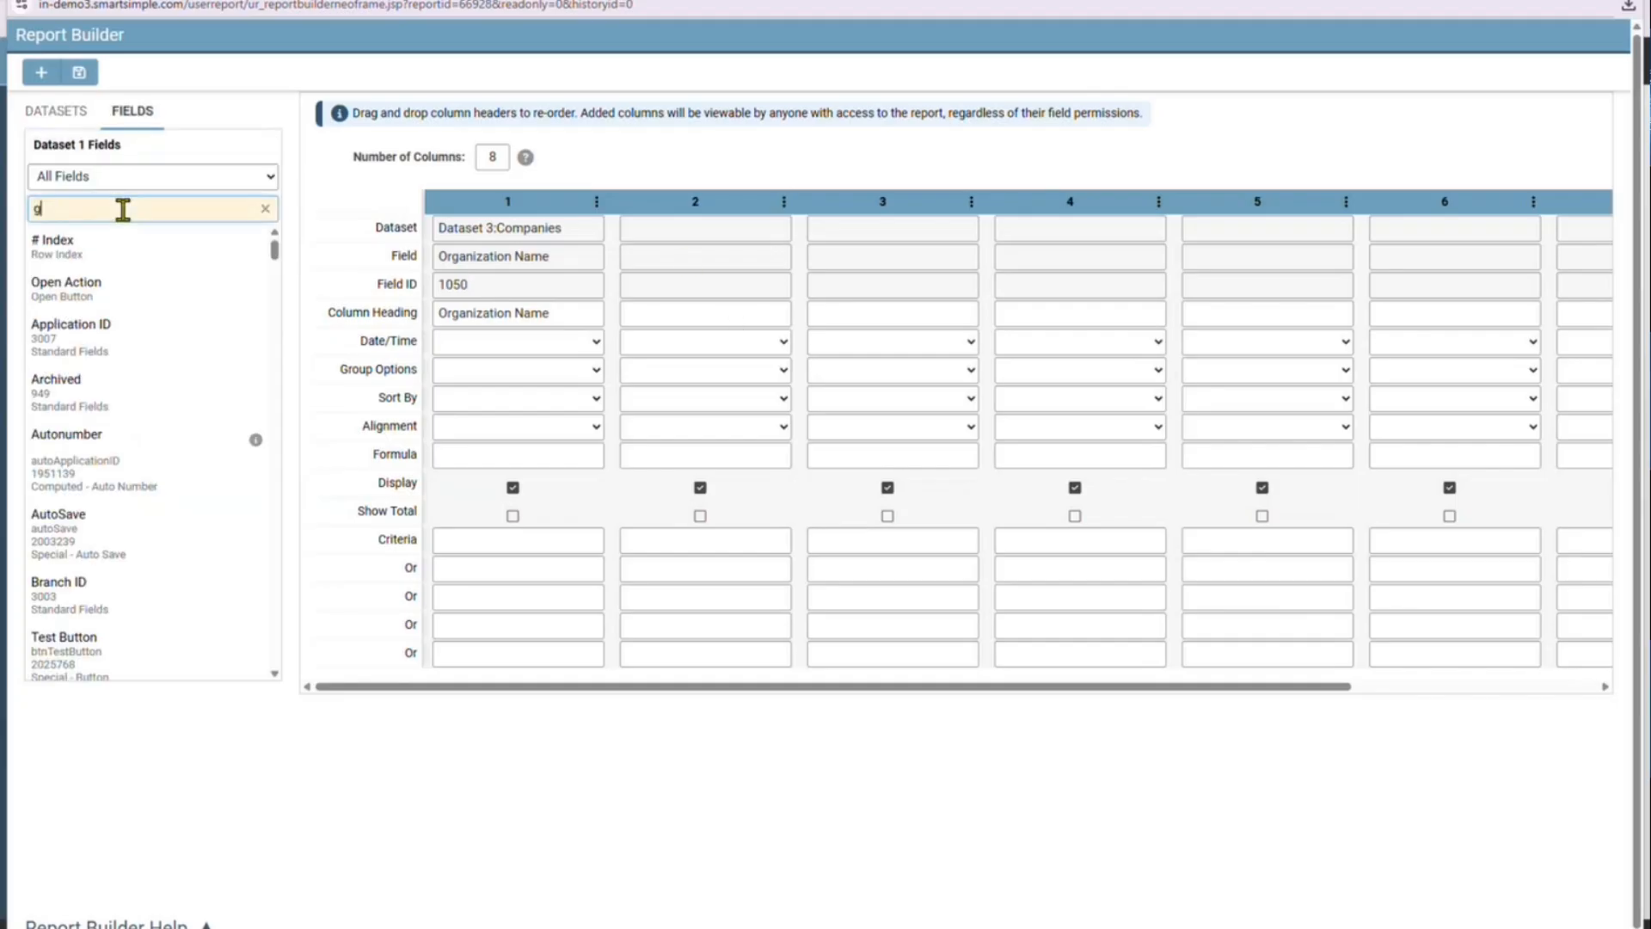
drag(154, 321, 726, 262)
double_click(135, 203)
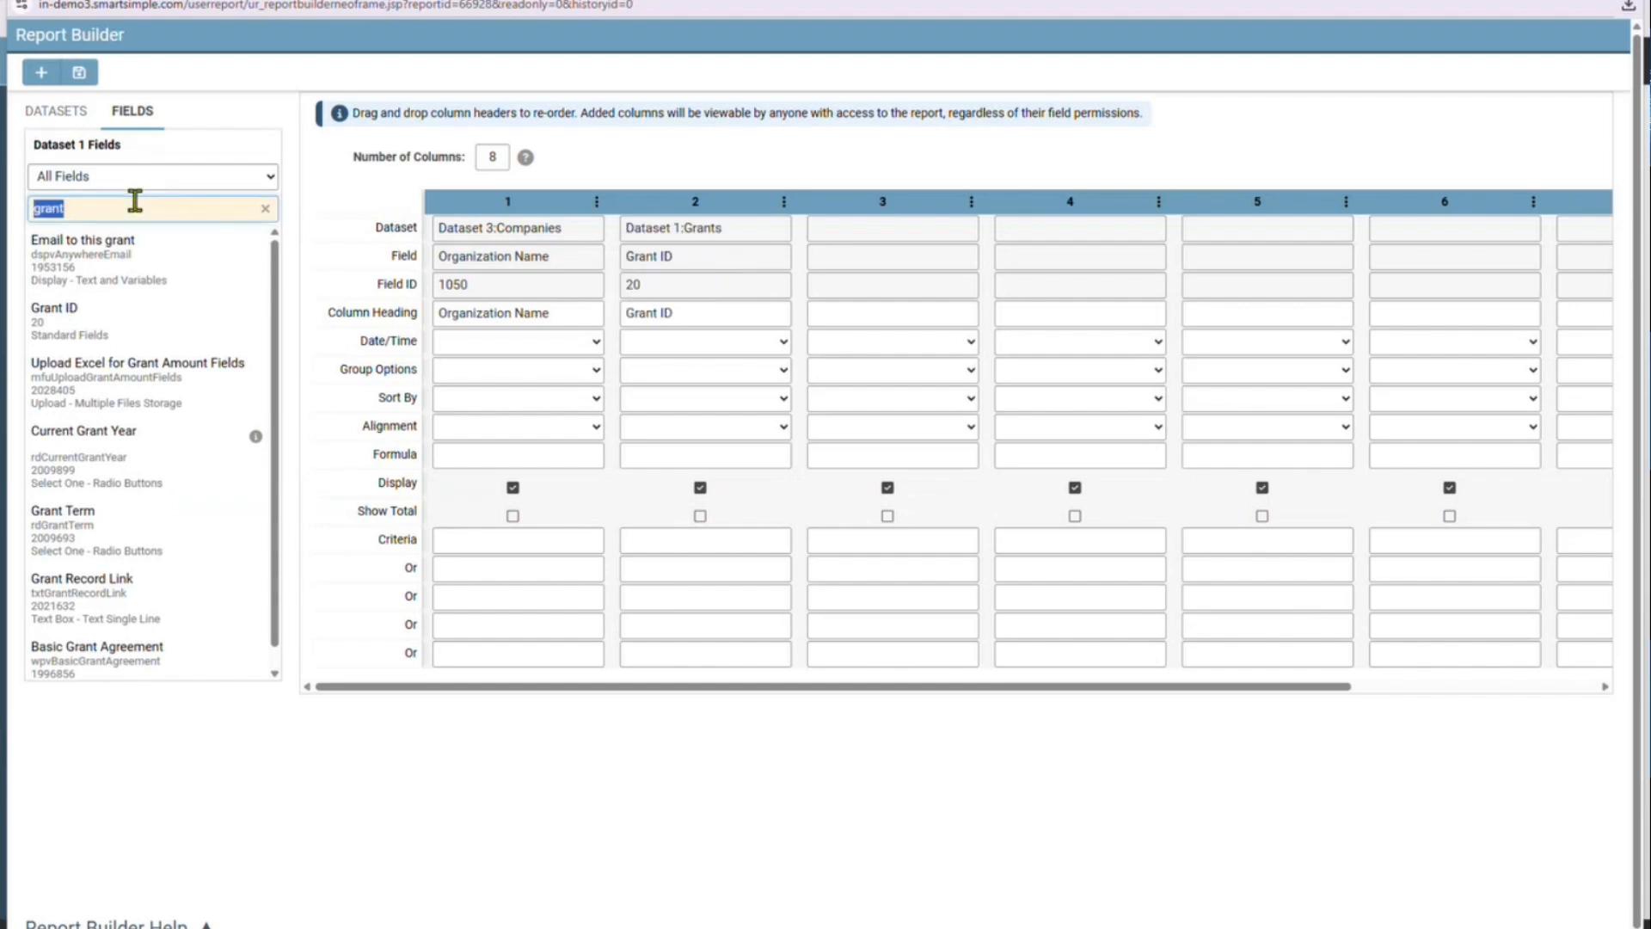
Find the Type field in the Activities dataset with the search "type" and place it in column 3
click(60, 119)
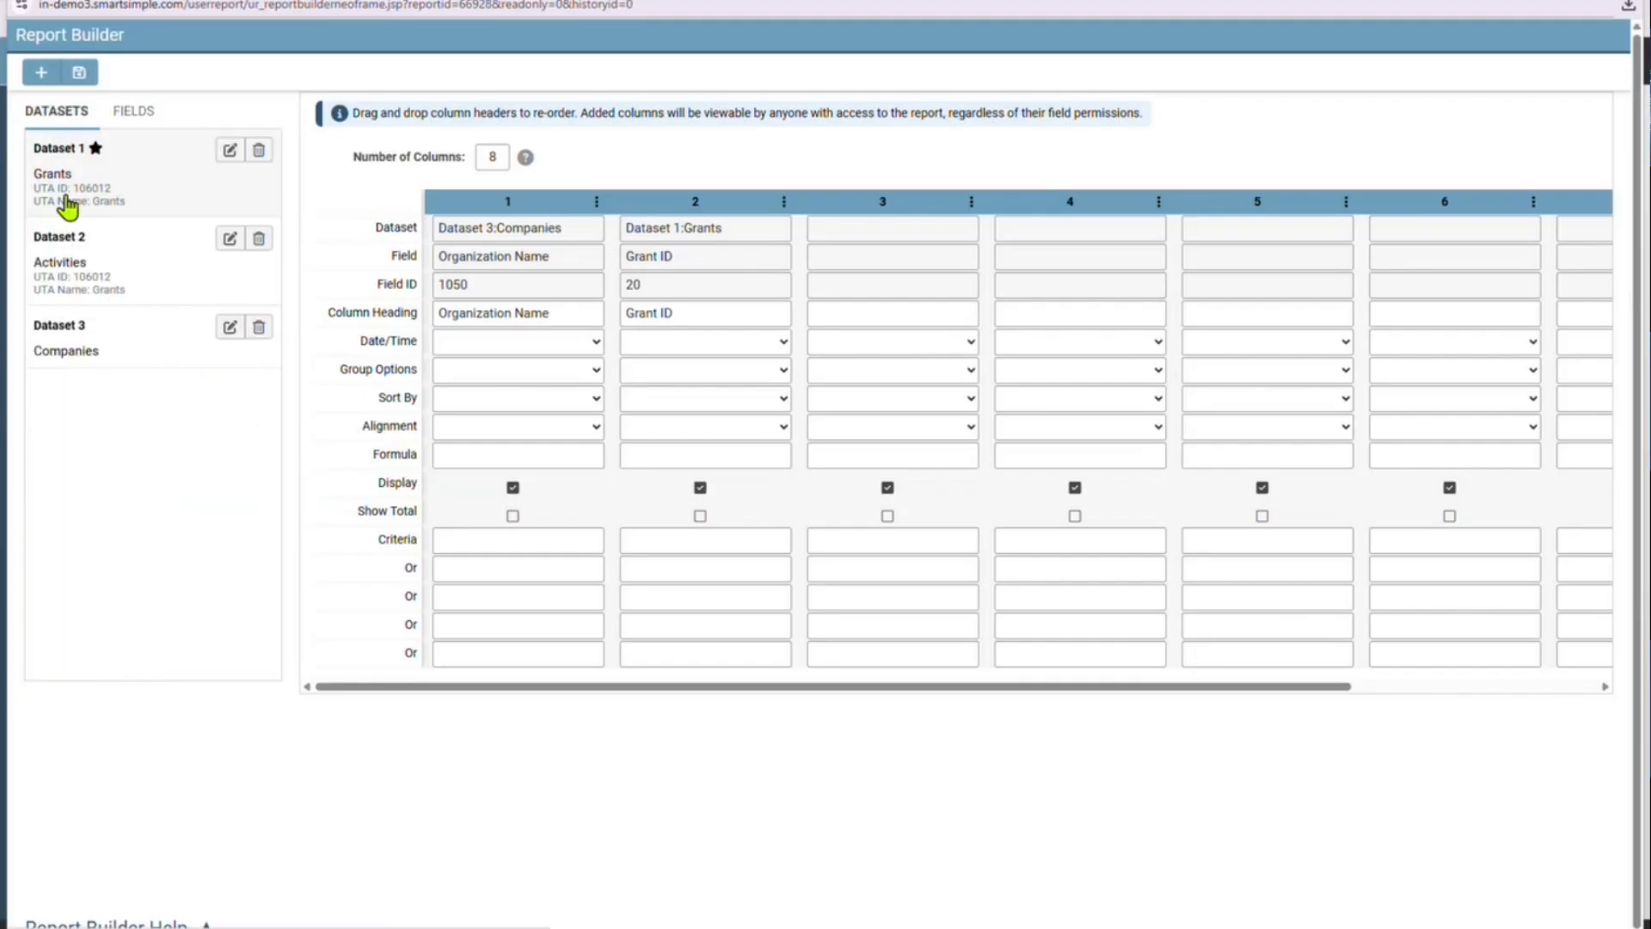
click(99, 269)
double_click(97, 210)
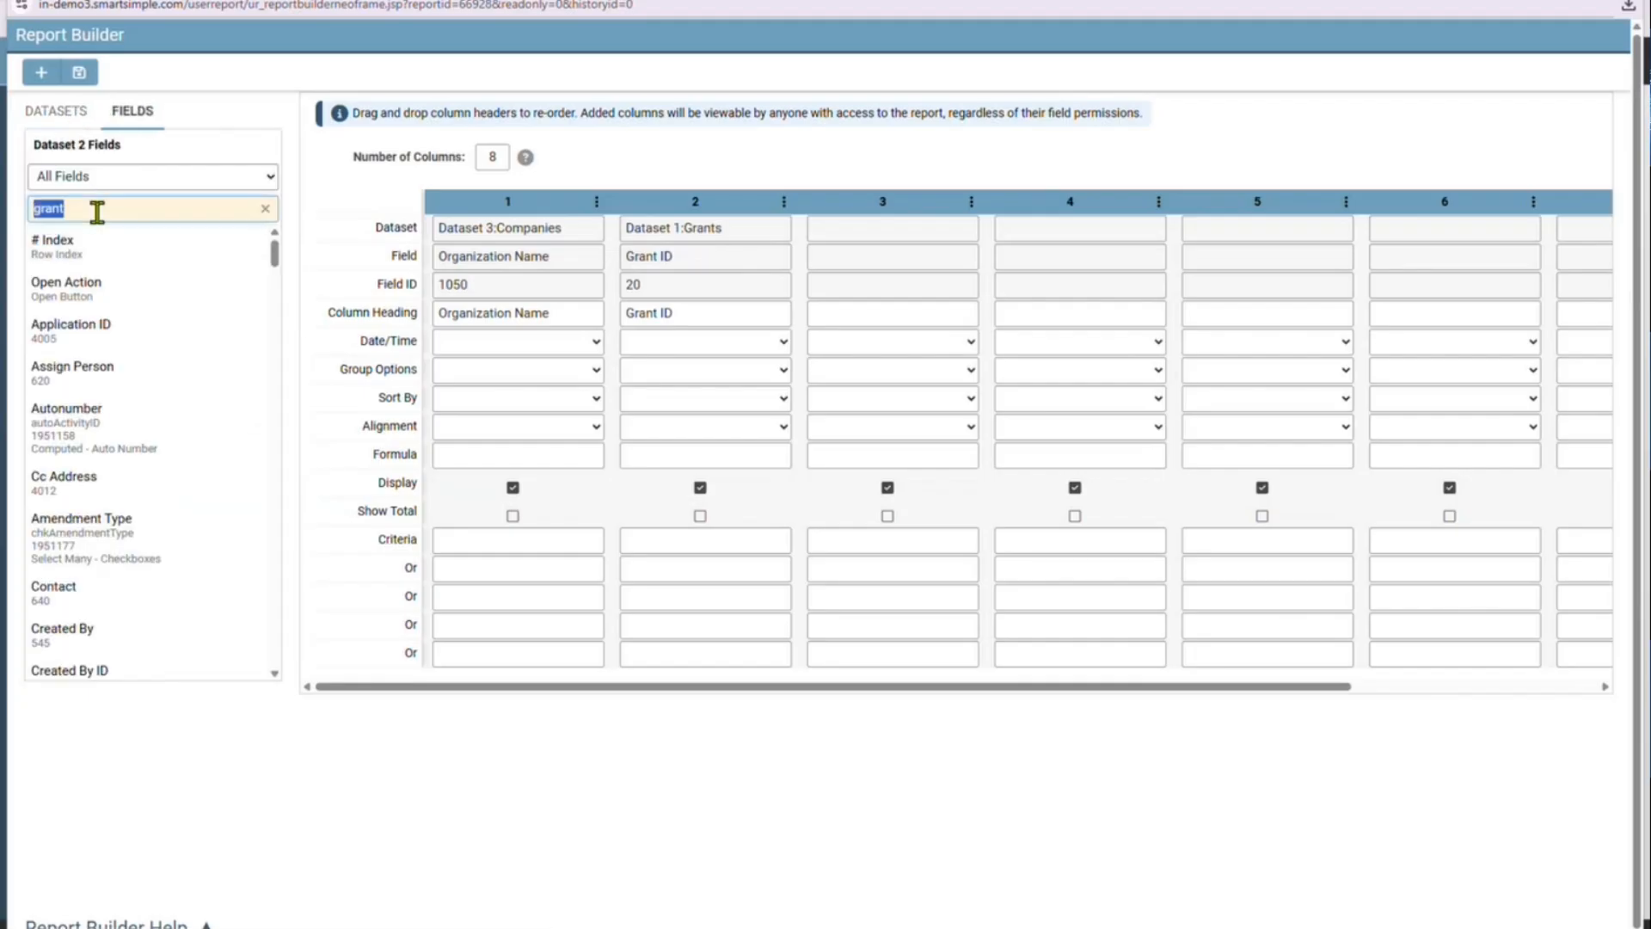
text(type)
drag(119, 324, 811, 310)
Change the heading of column 3 to "Activity Type"
click(813, 313)
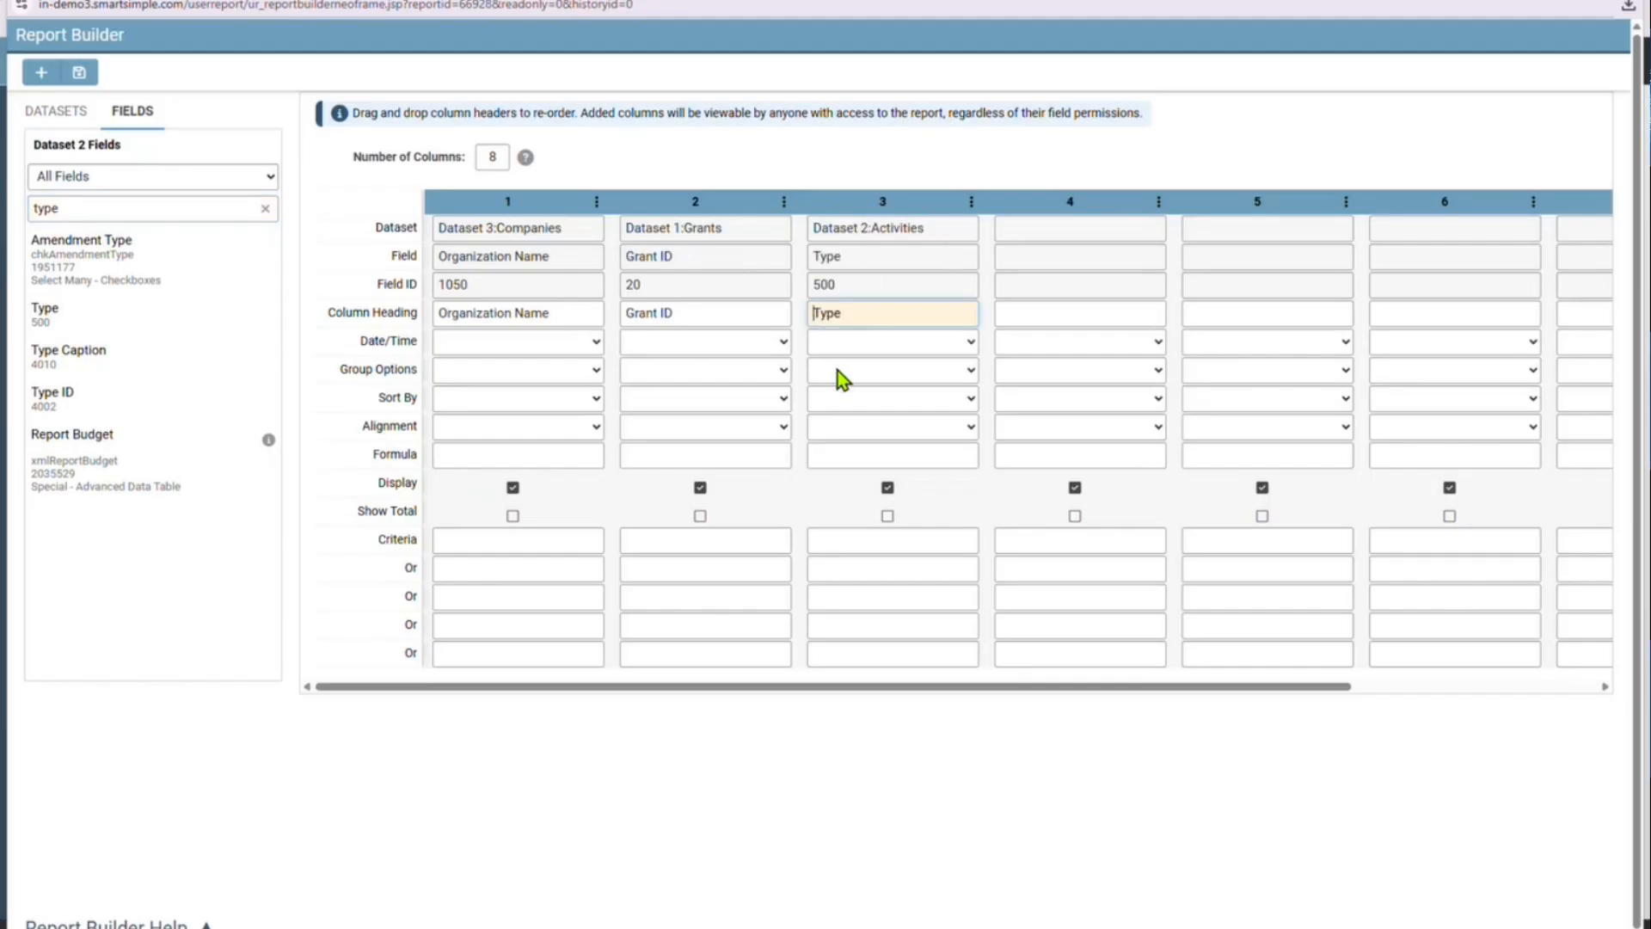
text(Activity)
double_click(105, 207)
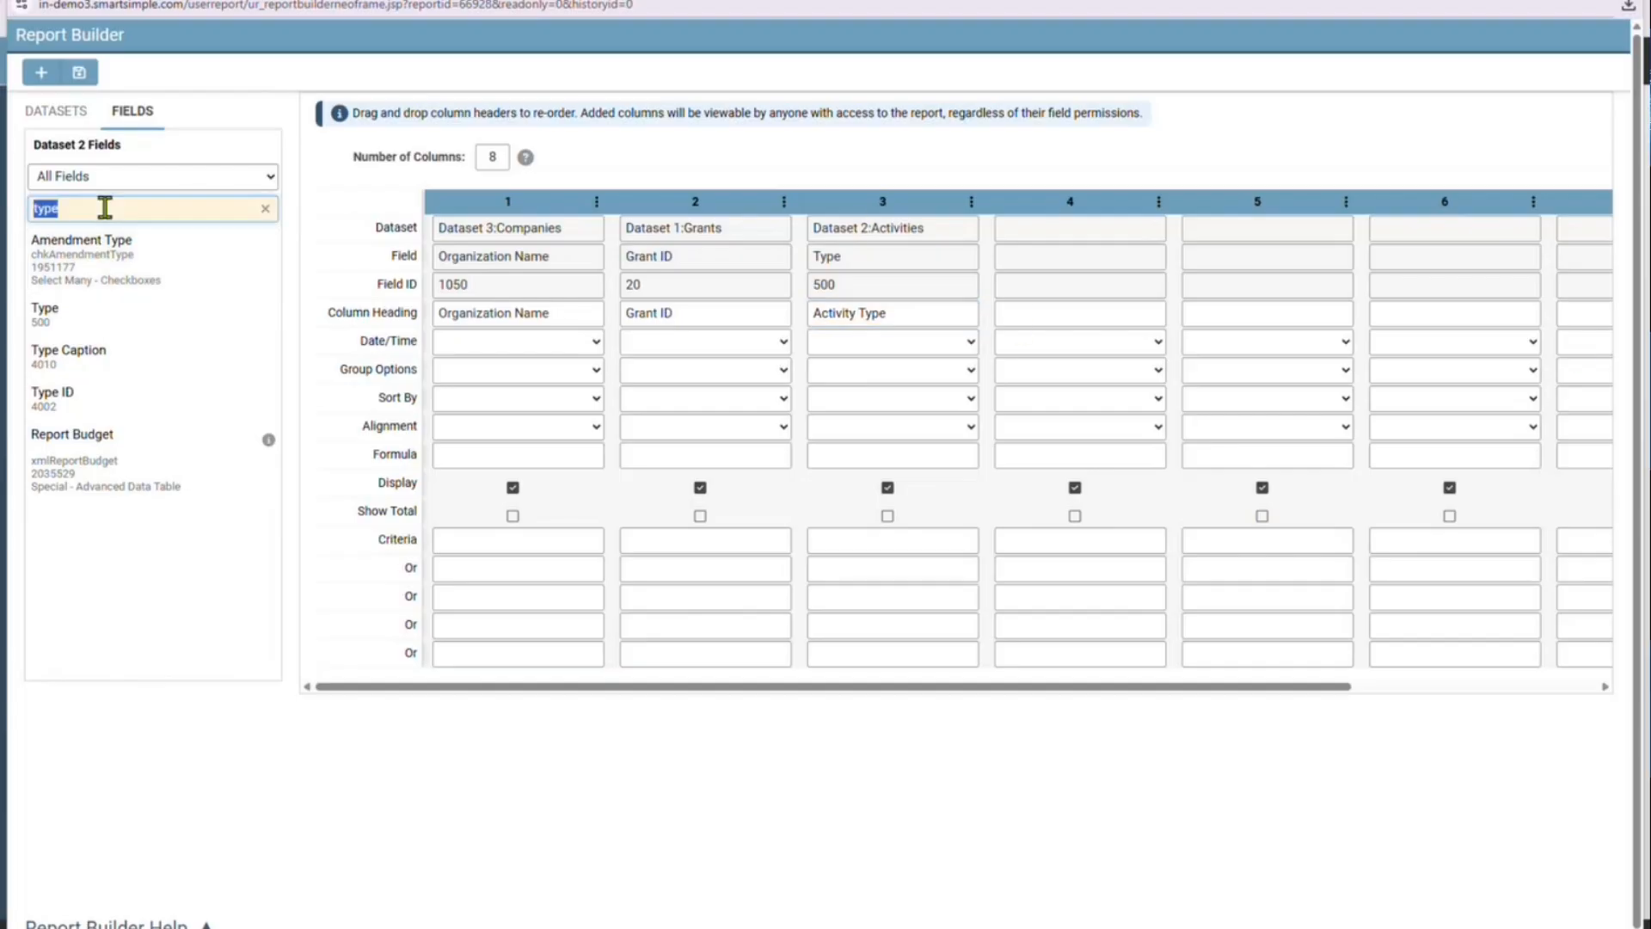
Find the Activities fields Status and Scheduled Date with the searches "stat" and "sche" and place them in columns 4 and 5
text(stat)
drag(110, 264, 1015, 305)
double_click(105, 207)
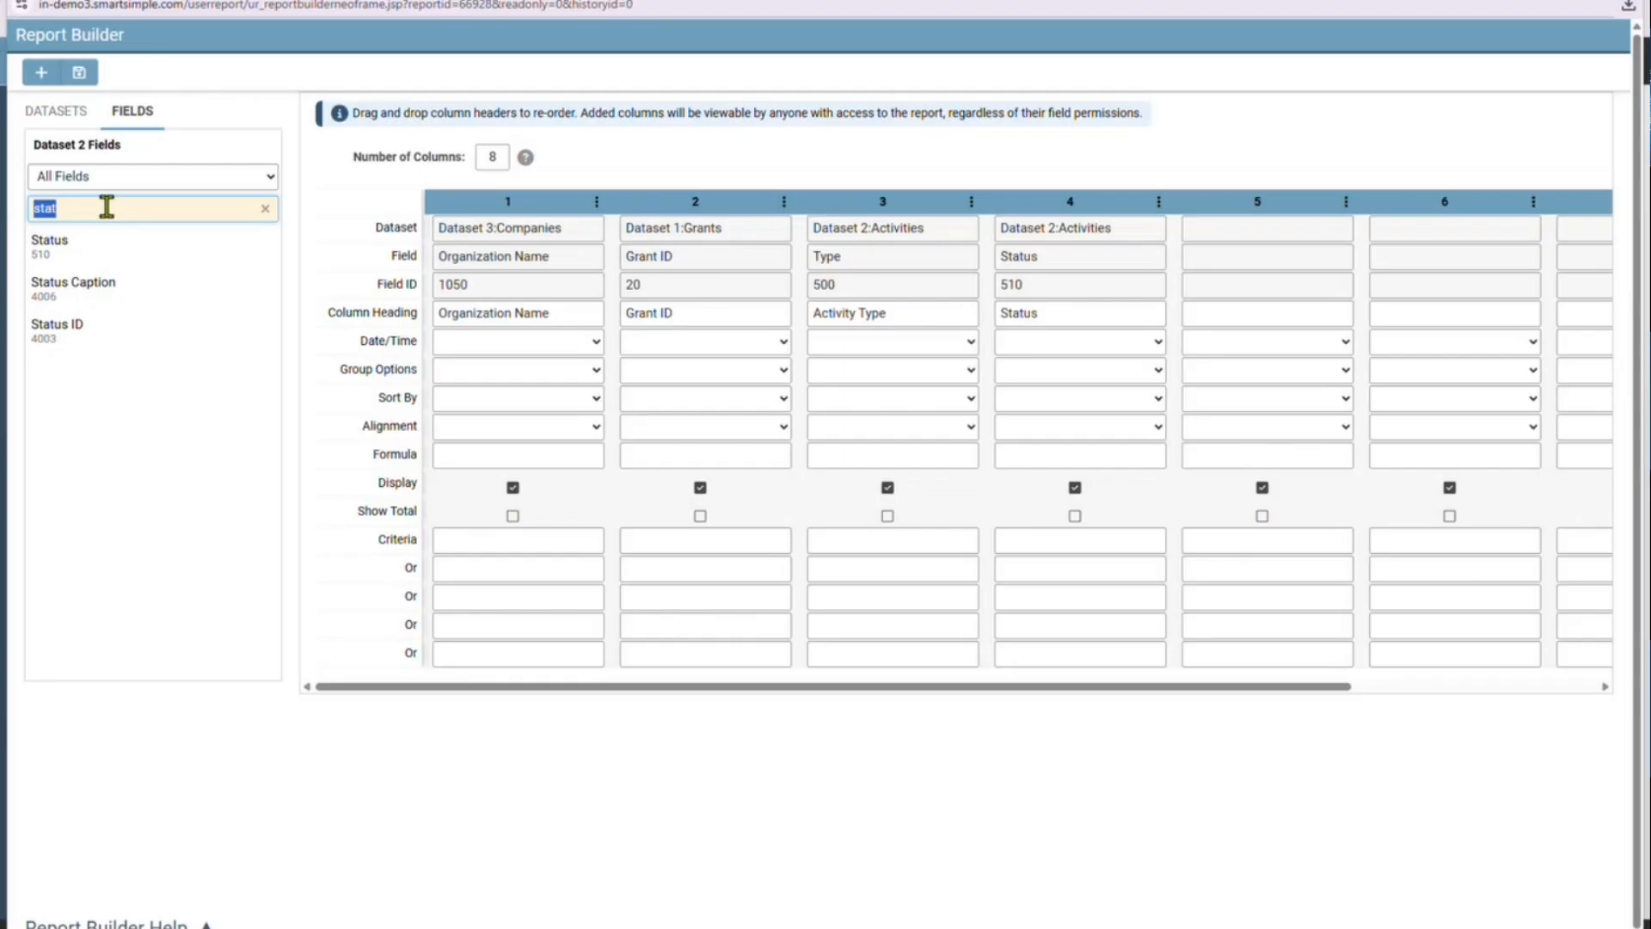
text(sche)
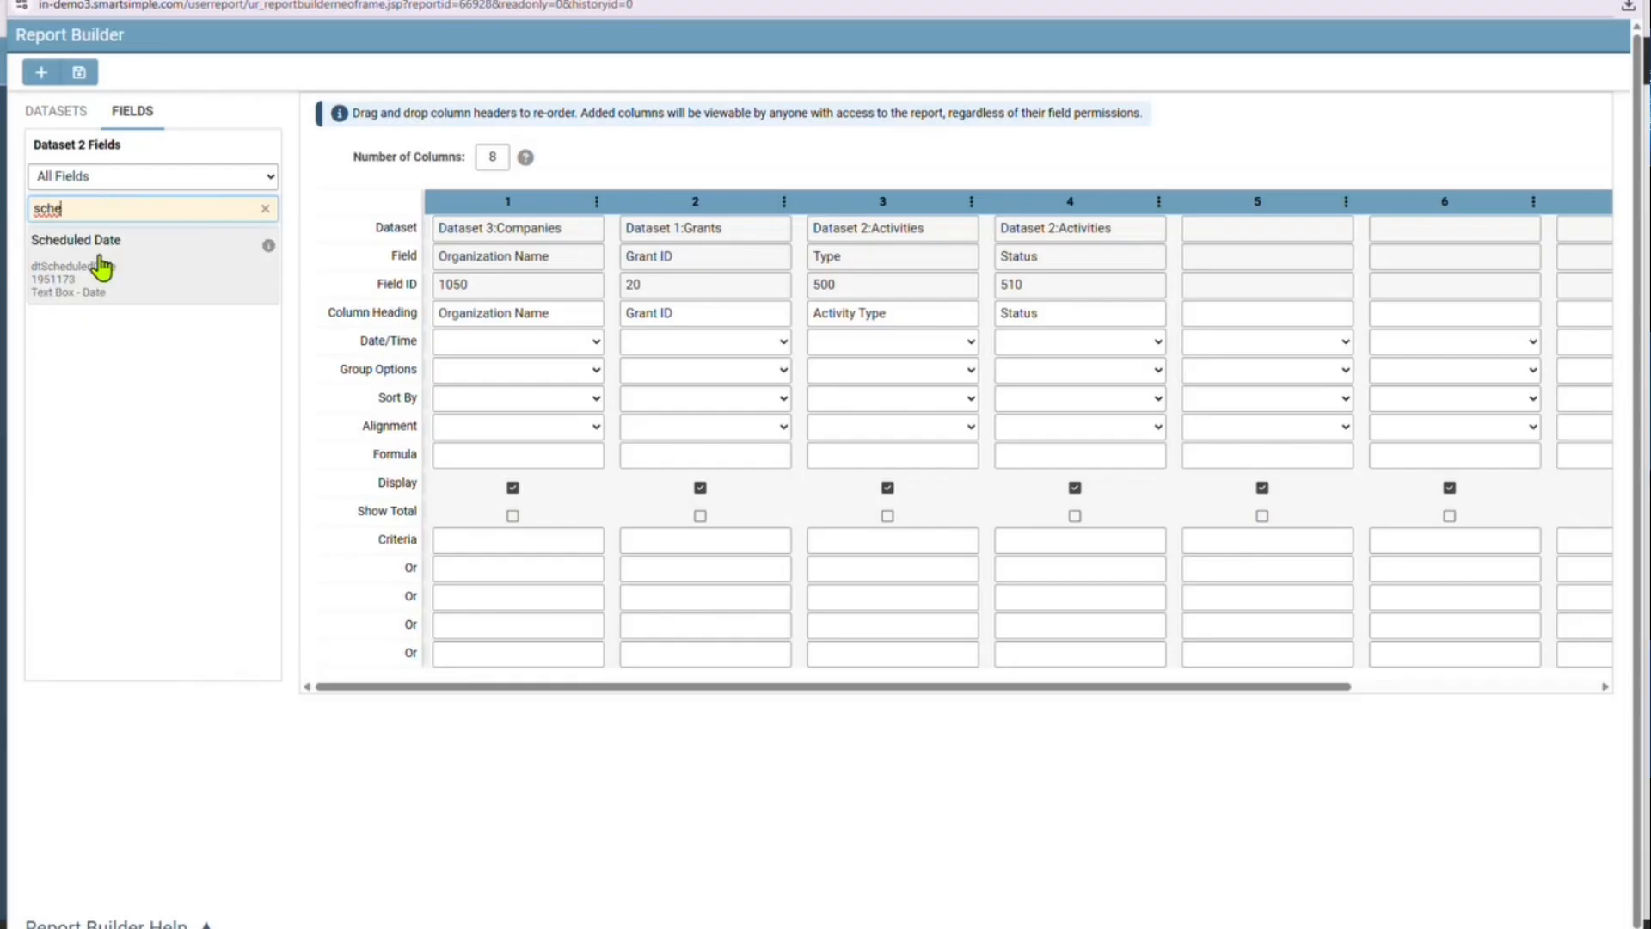
drag(95, 283, 1282, 285)
Find the Payment Amount field in the Activities dataset with the search "paymen" and place it in column 6
drag(849, 685, 1074, 686)
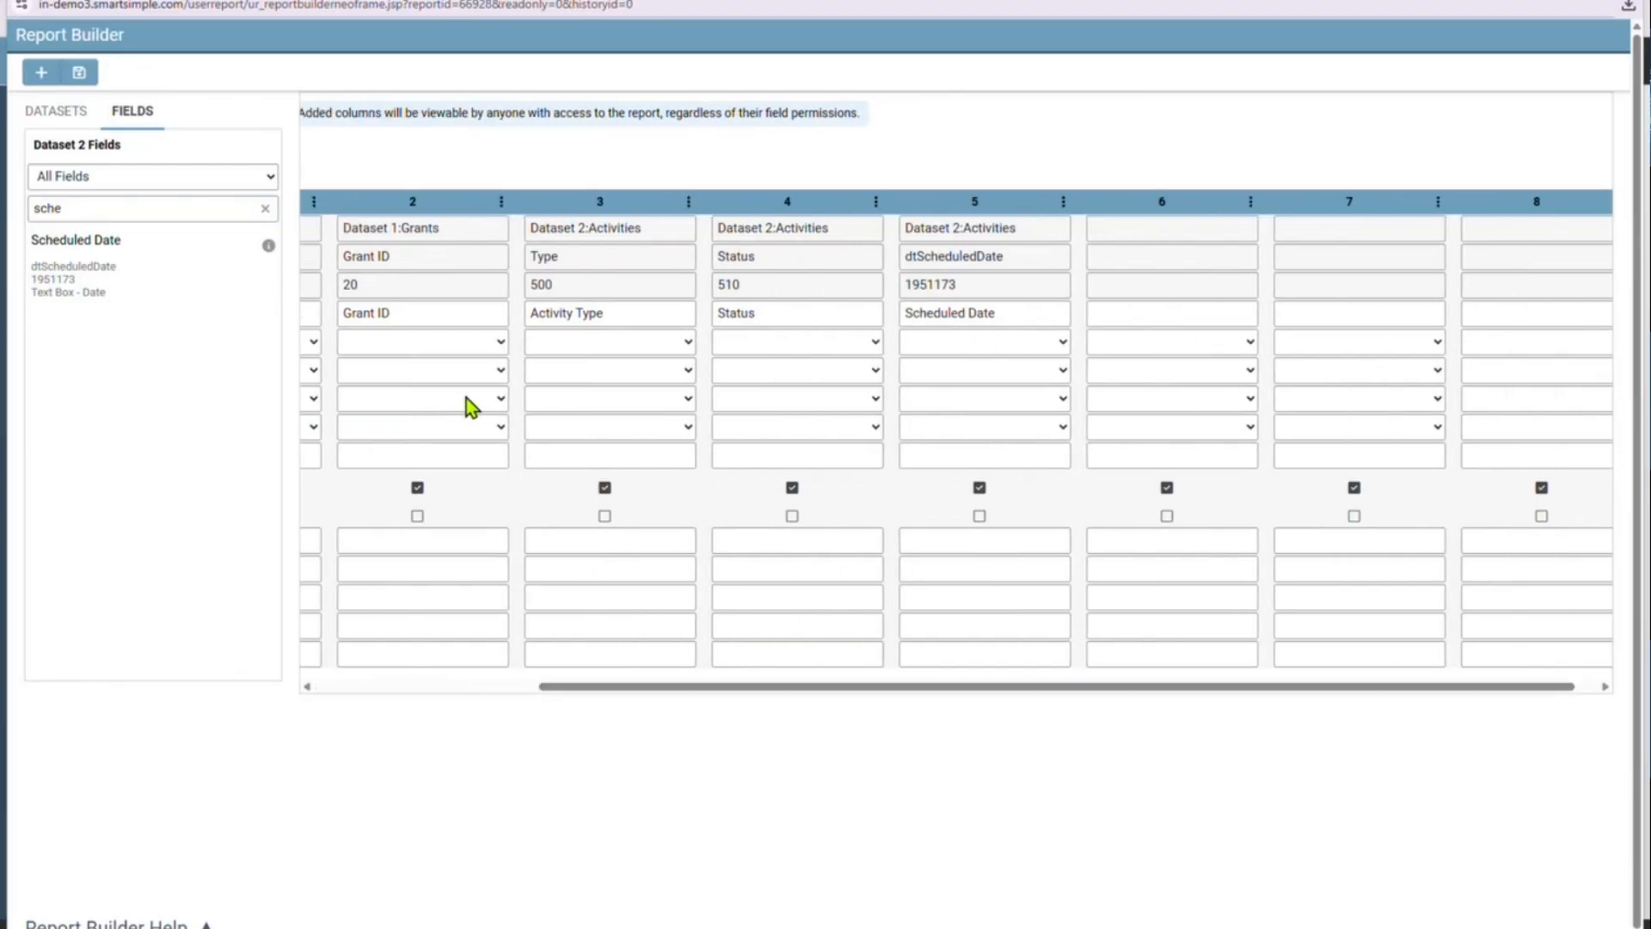
double_click(93, 211)
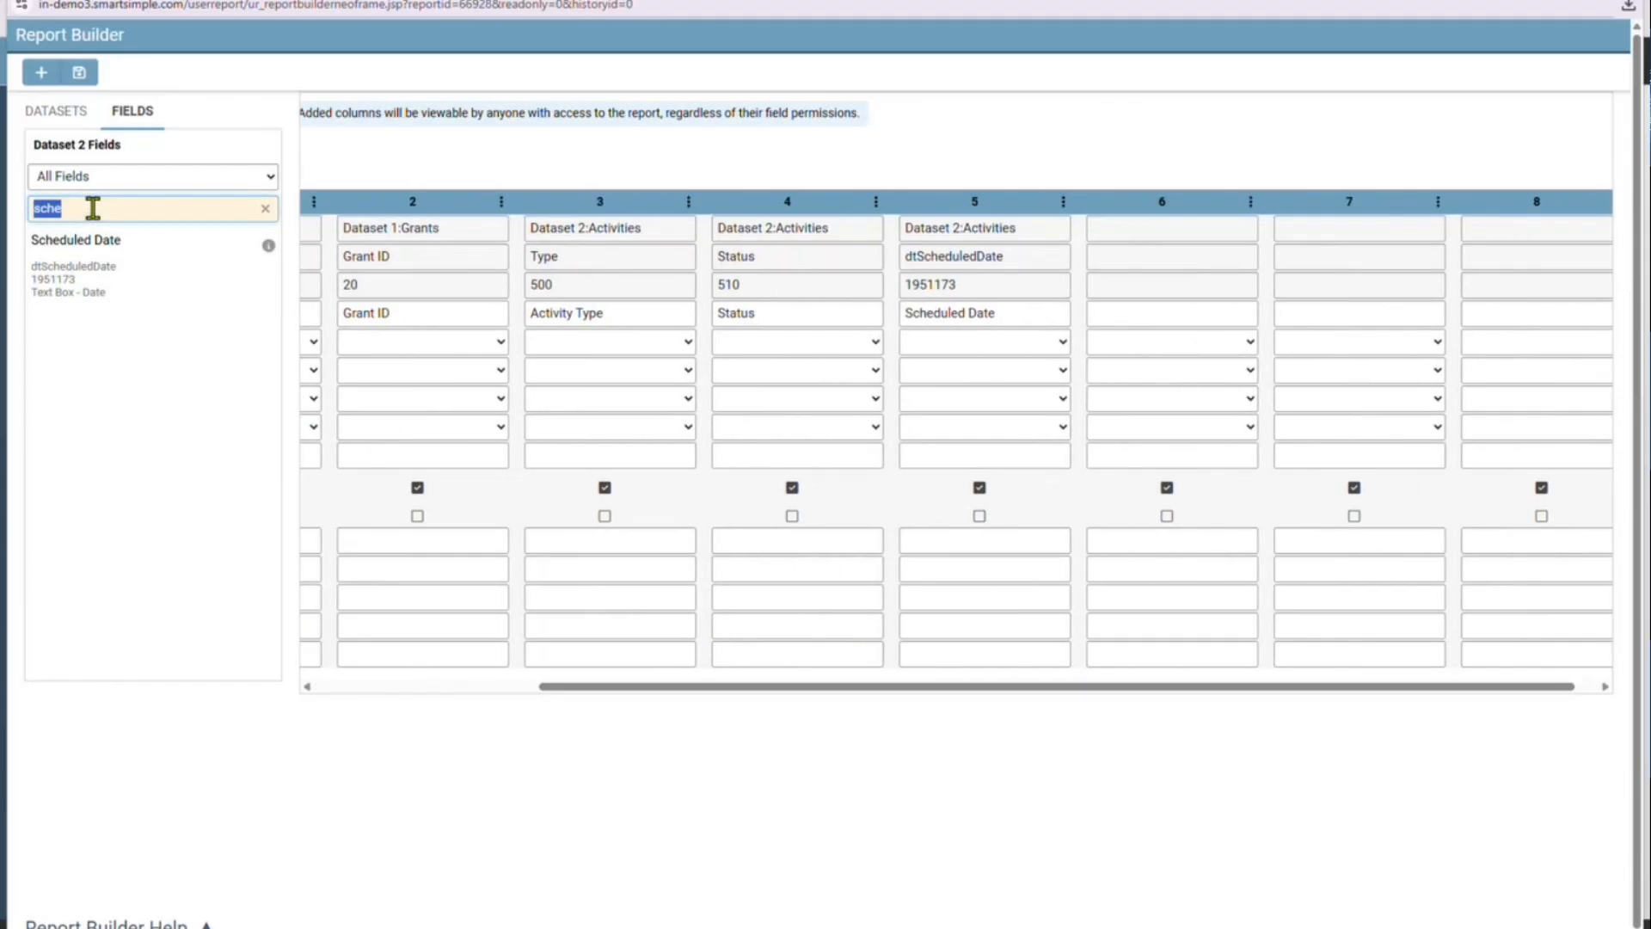
text(paymen)
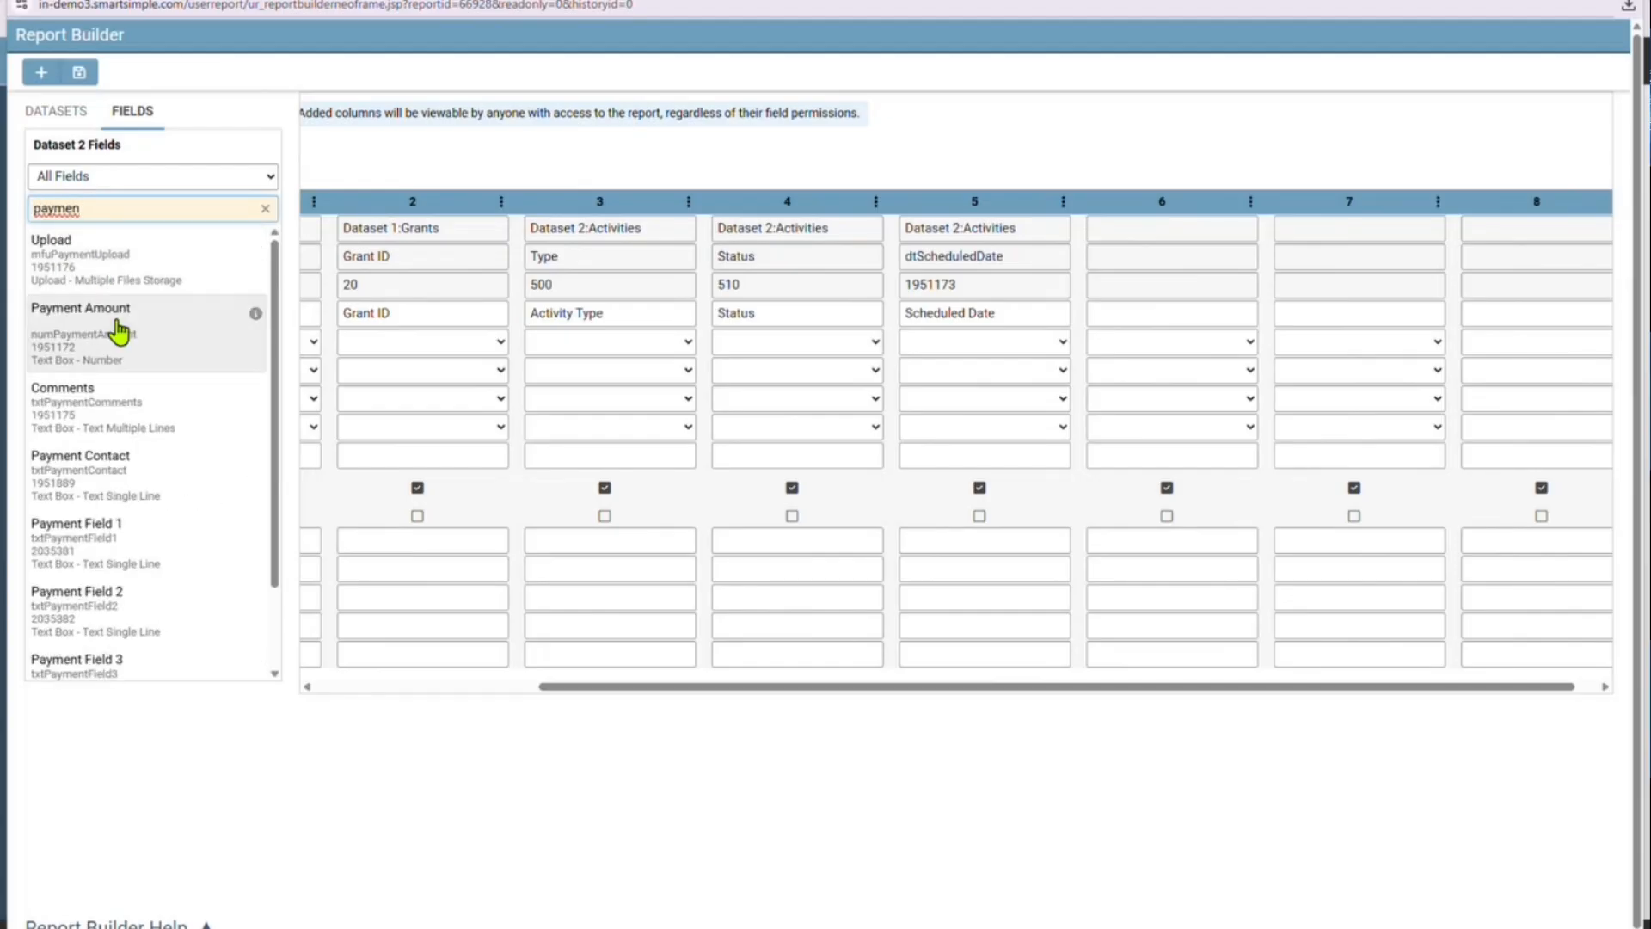
drag(114, 332, 1209, 262)
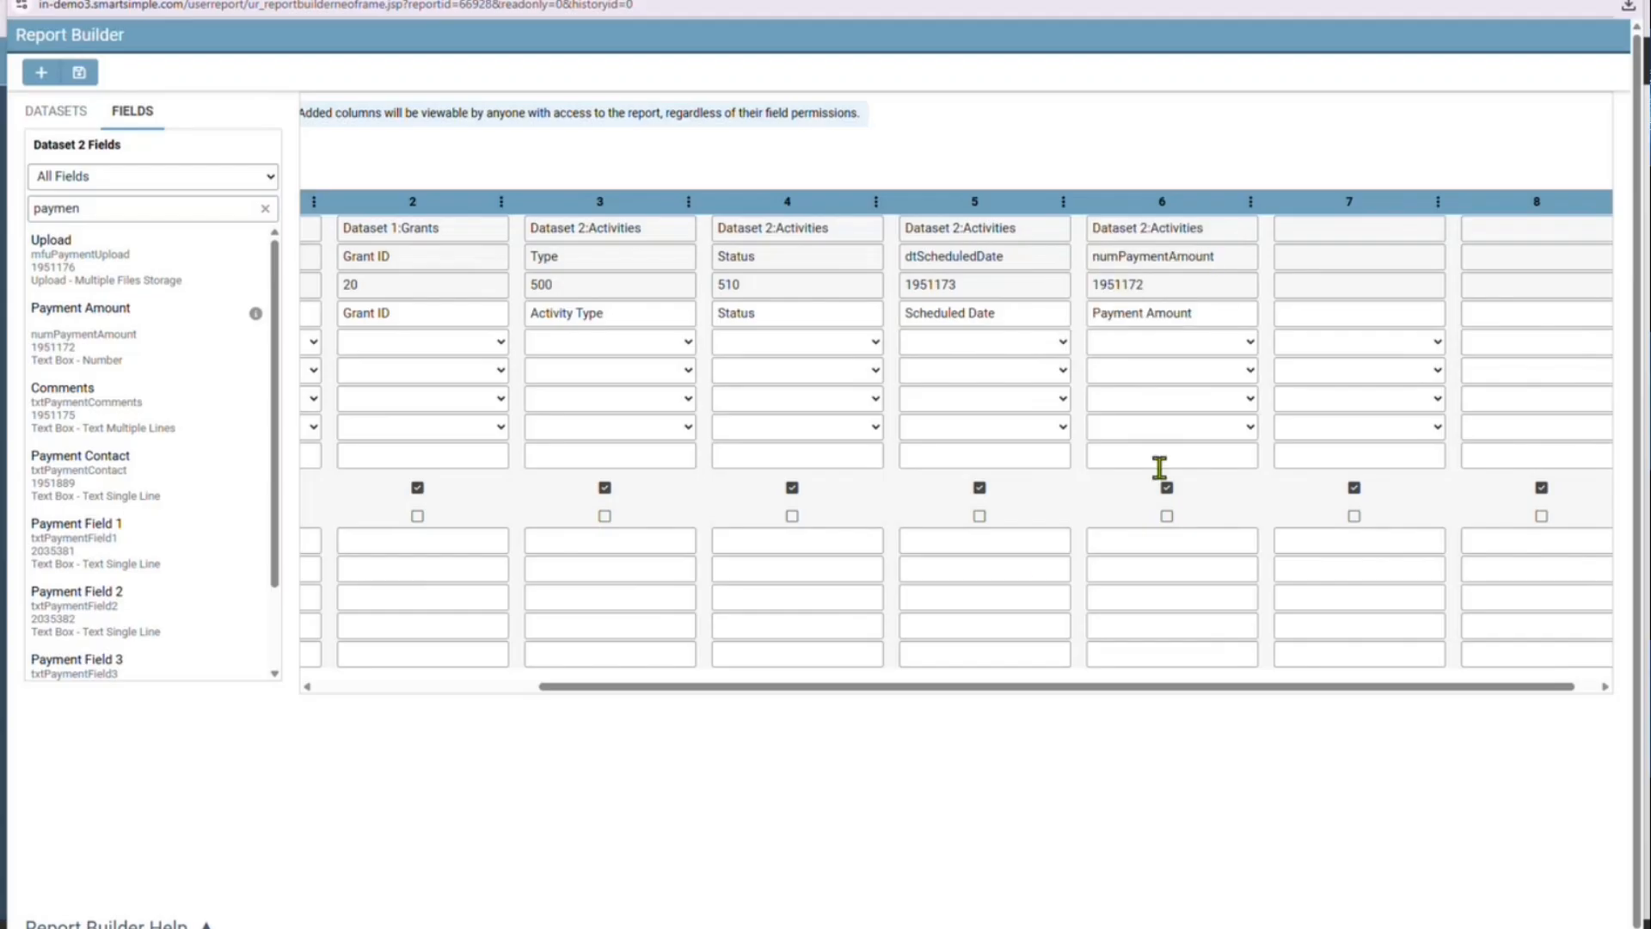
Build the report with its six field columns and preview its records
drag(954, 685, 729, 650)
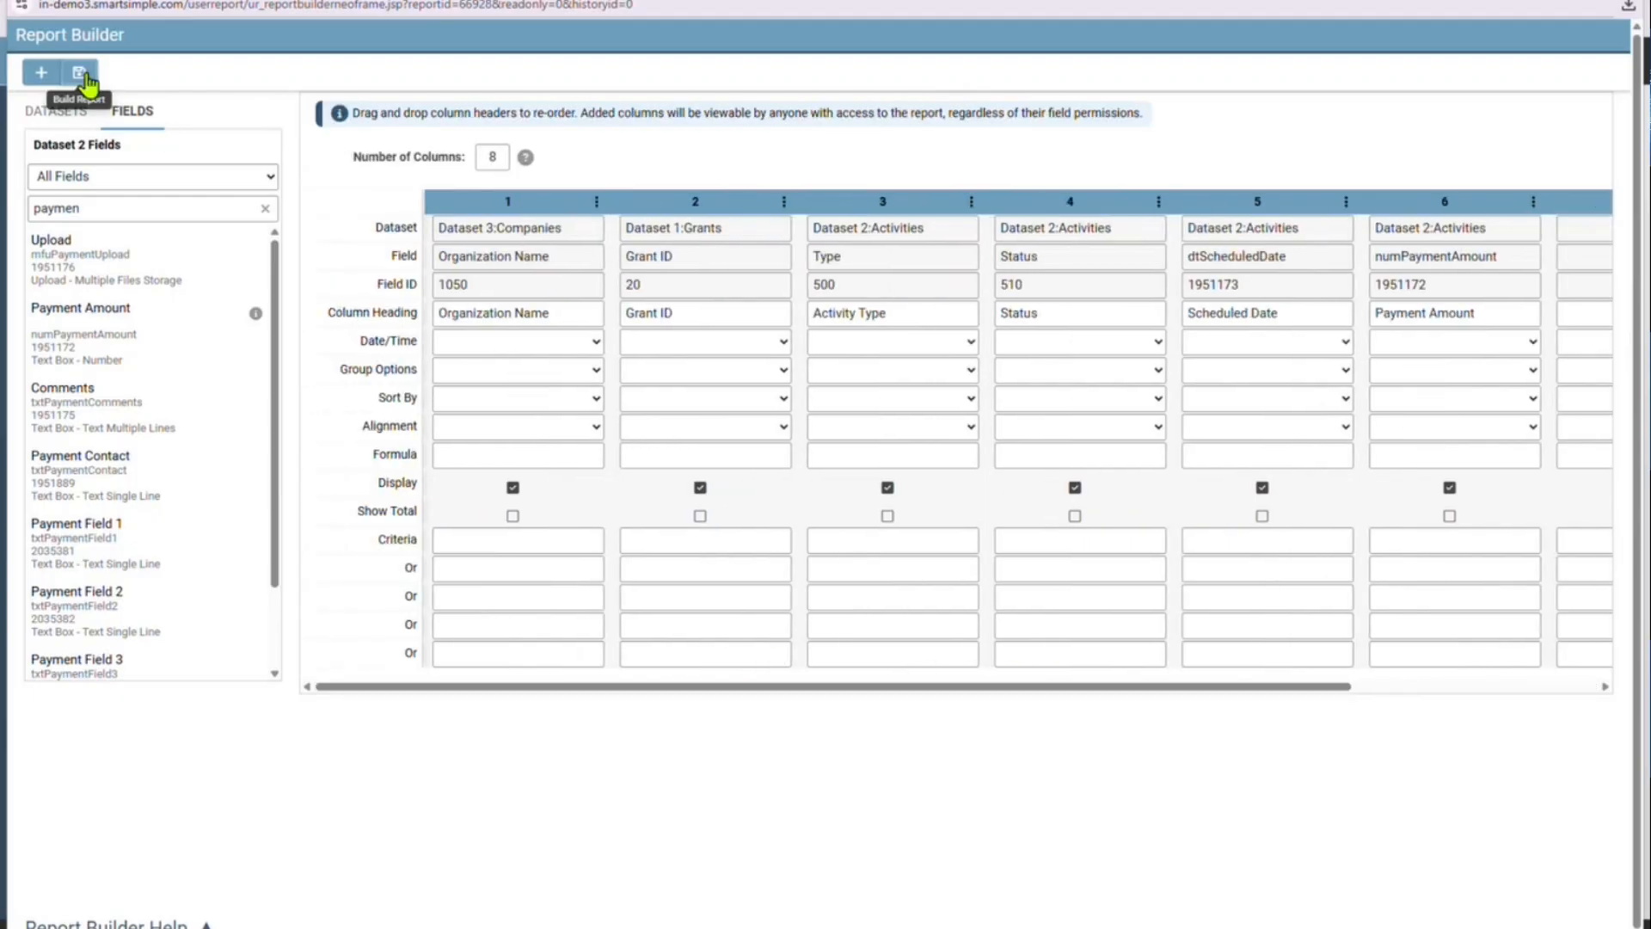
click(79, 72)
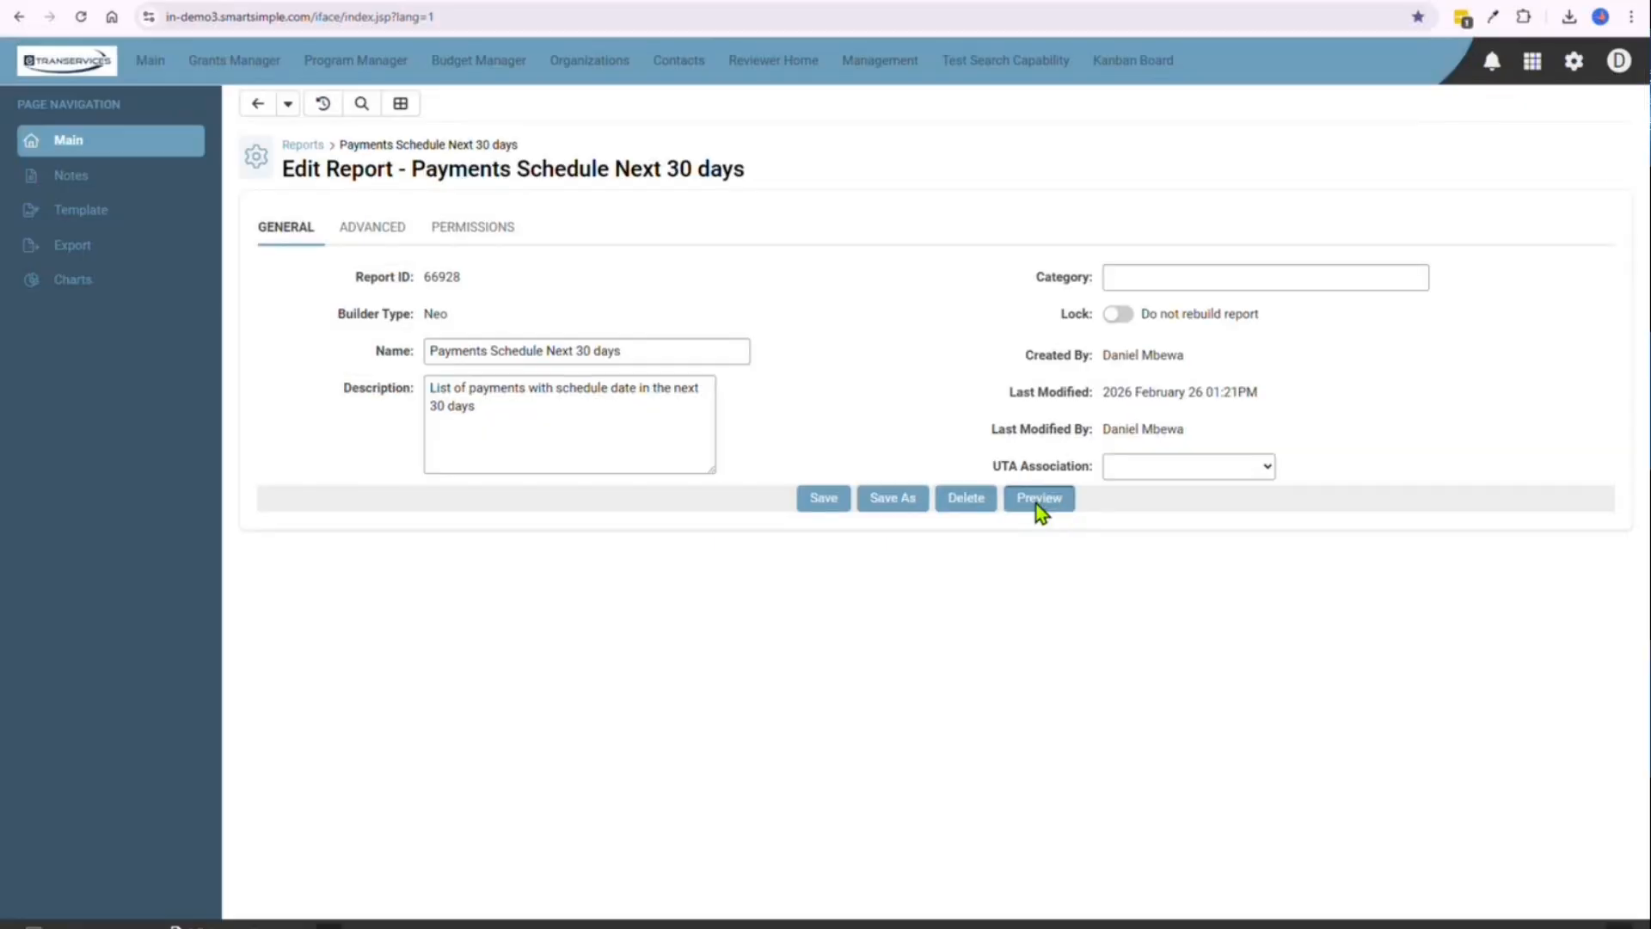
click(1035, 504)
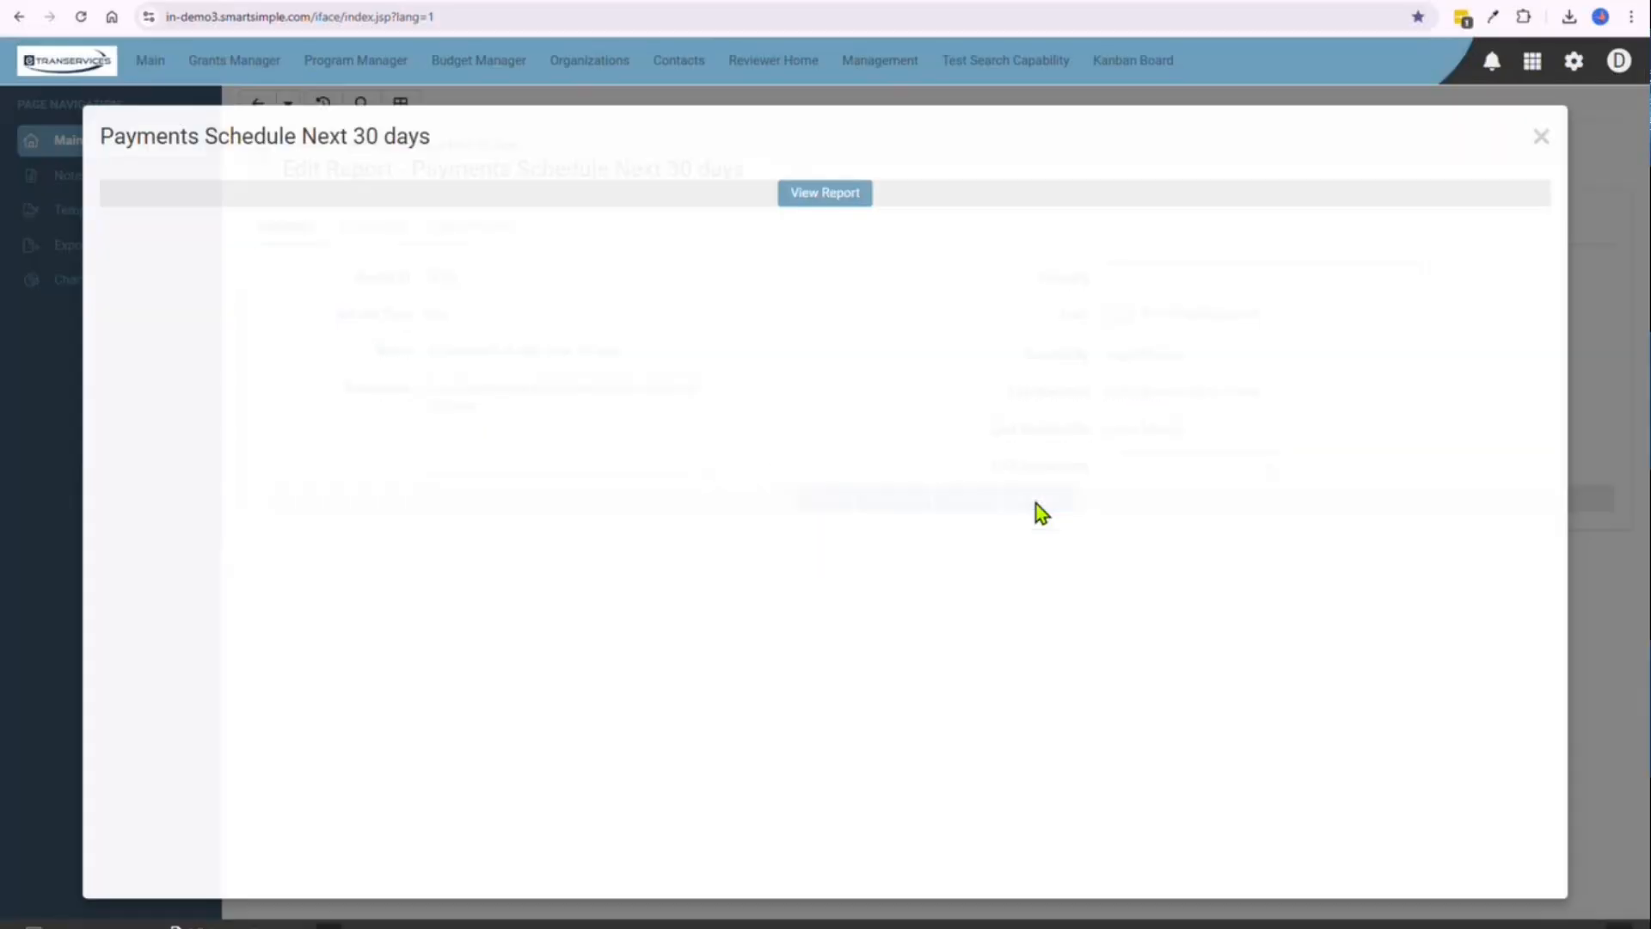
scroll(895, 359, down, 4)
scroll(895, 360, up, 4)
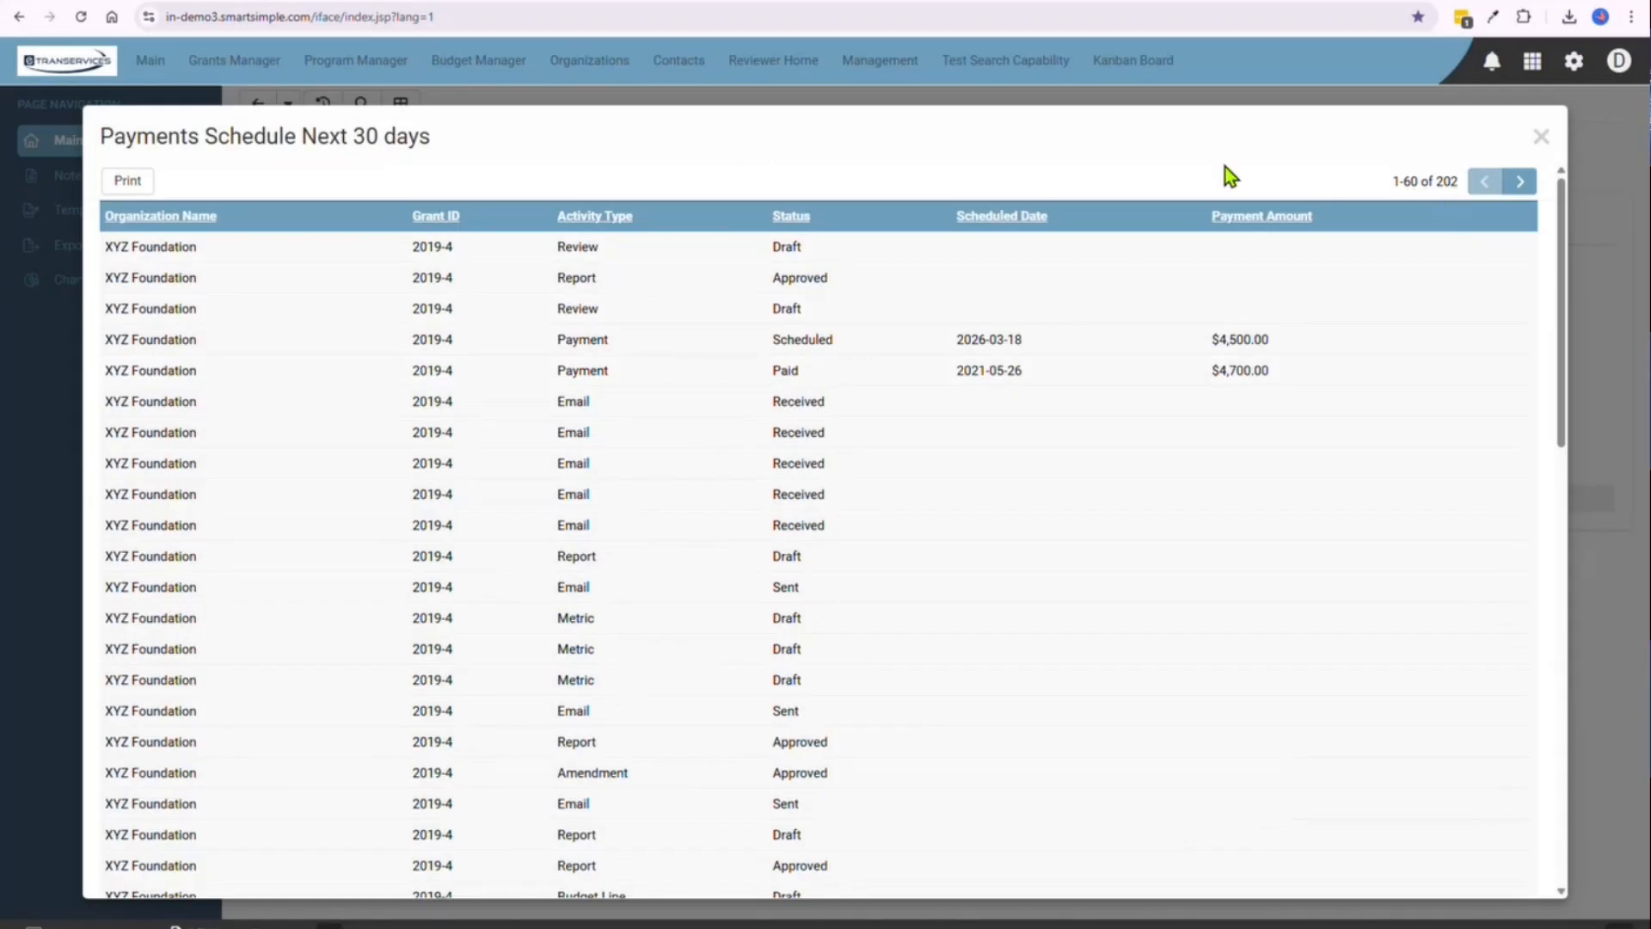
click(1541, 139)
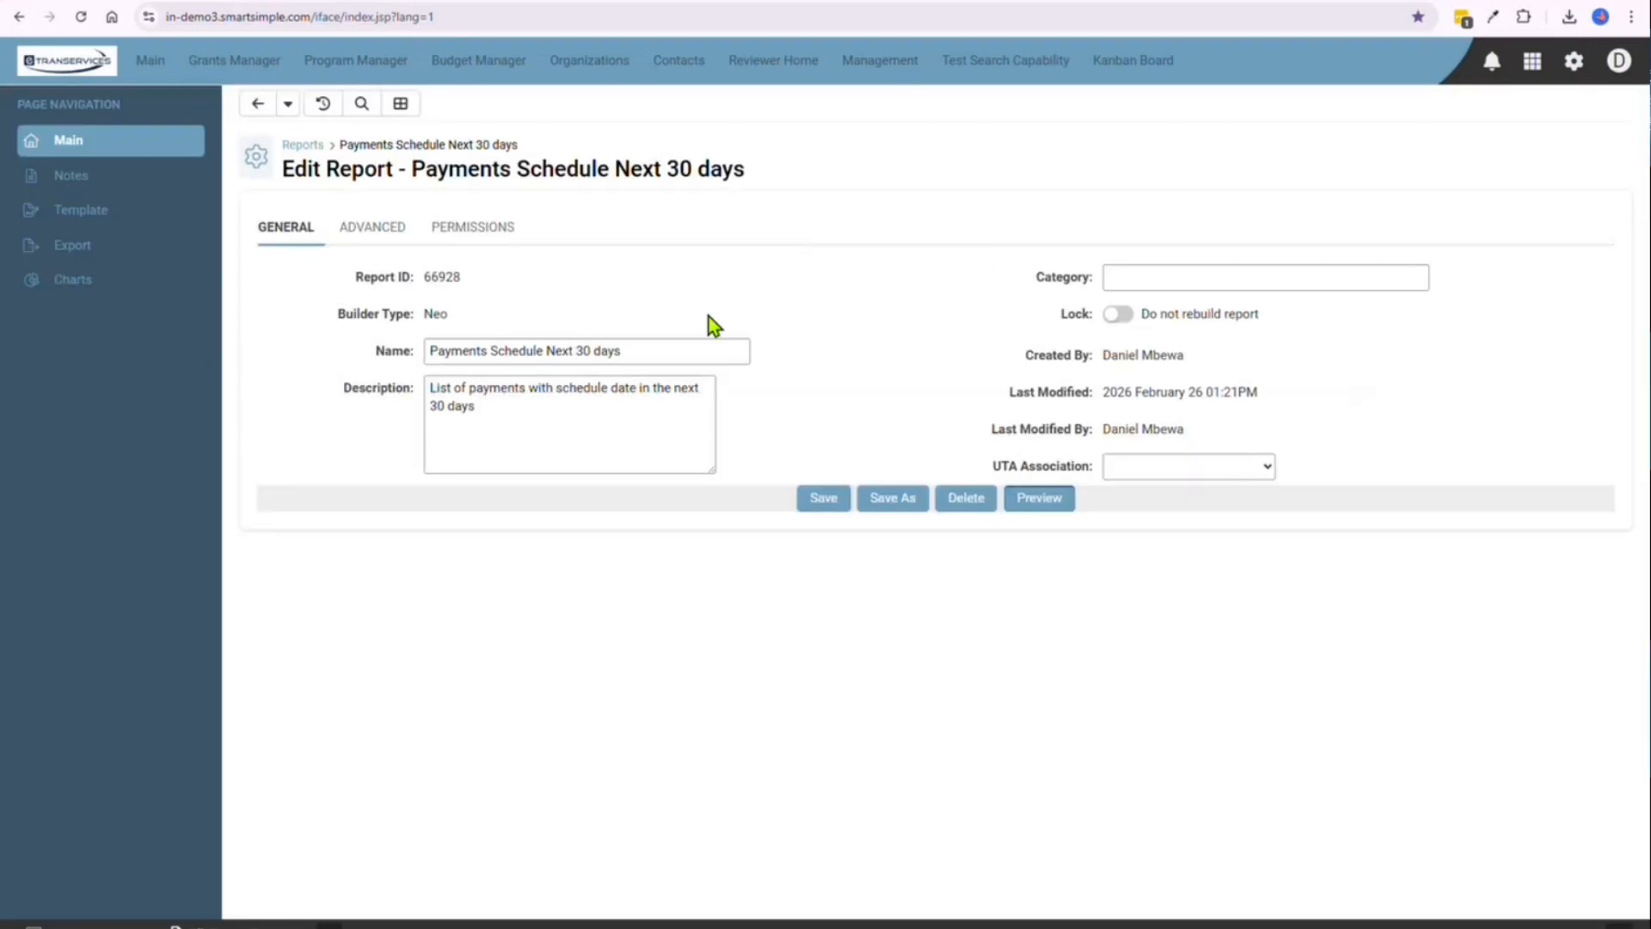
Reopen the report in the Report Builder and set the Activity Type column's criteria to ="Payment"
click(400, 103)
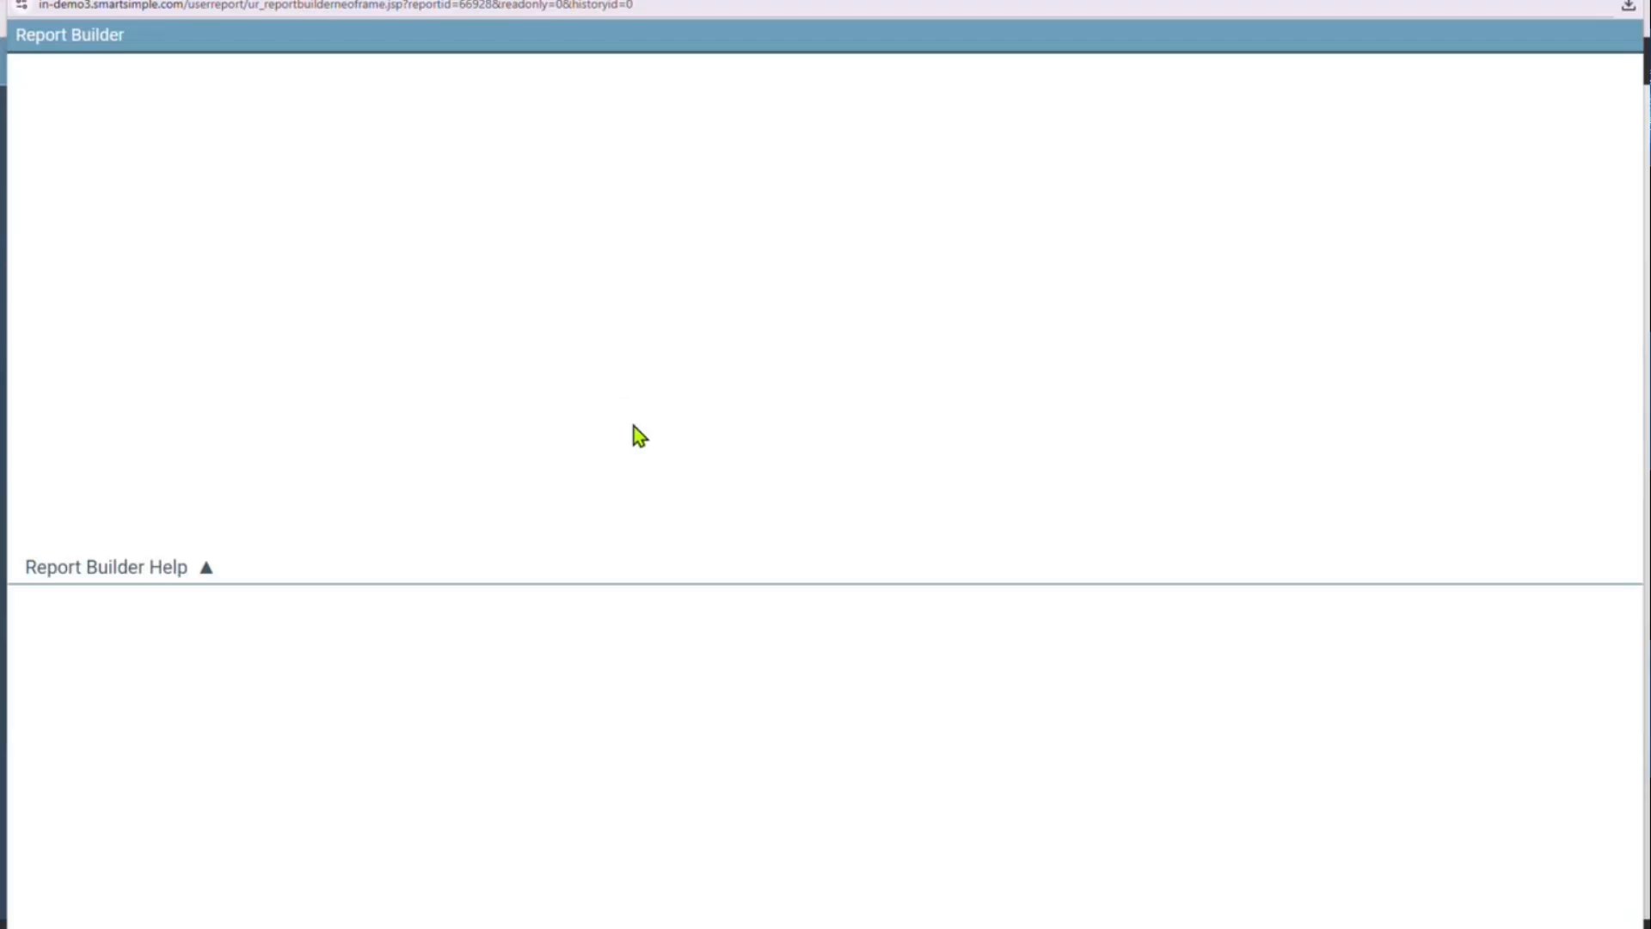
drag(725, 688, 857, 688)
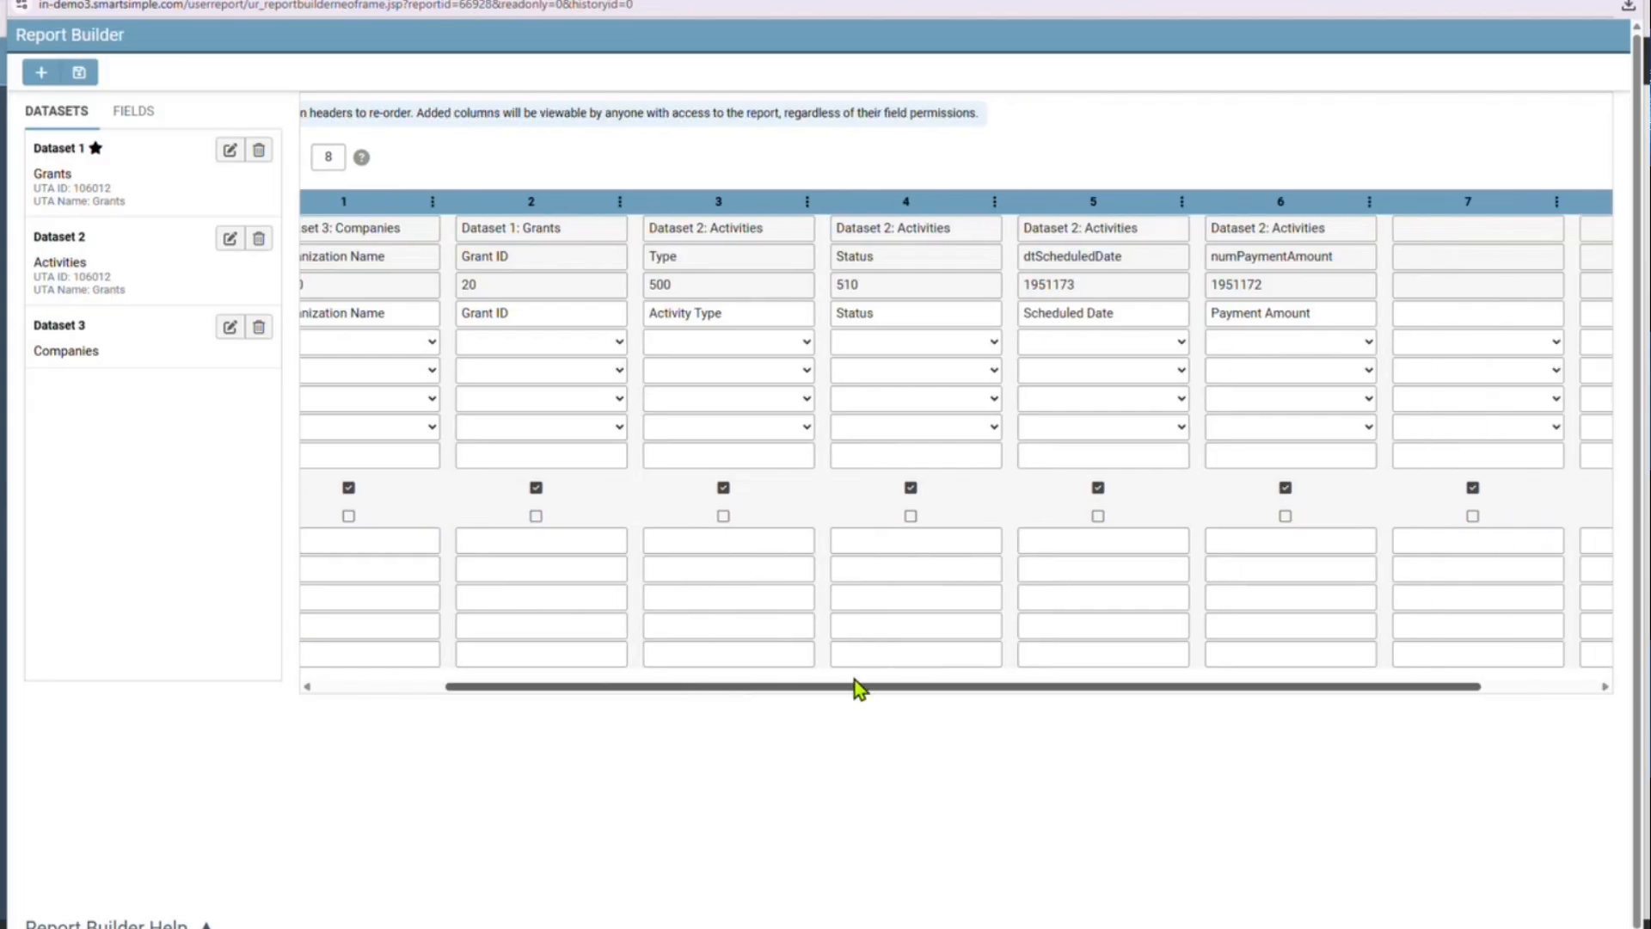
click(697, 545)
drag(697, 688, 522, 686)
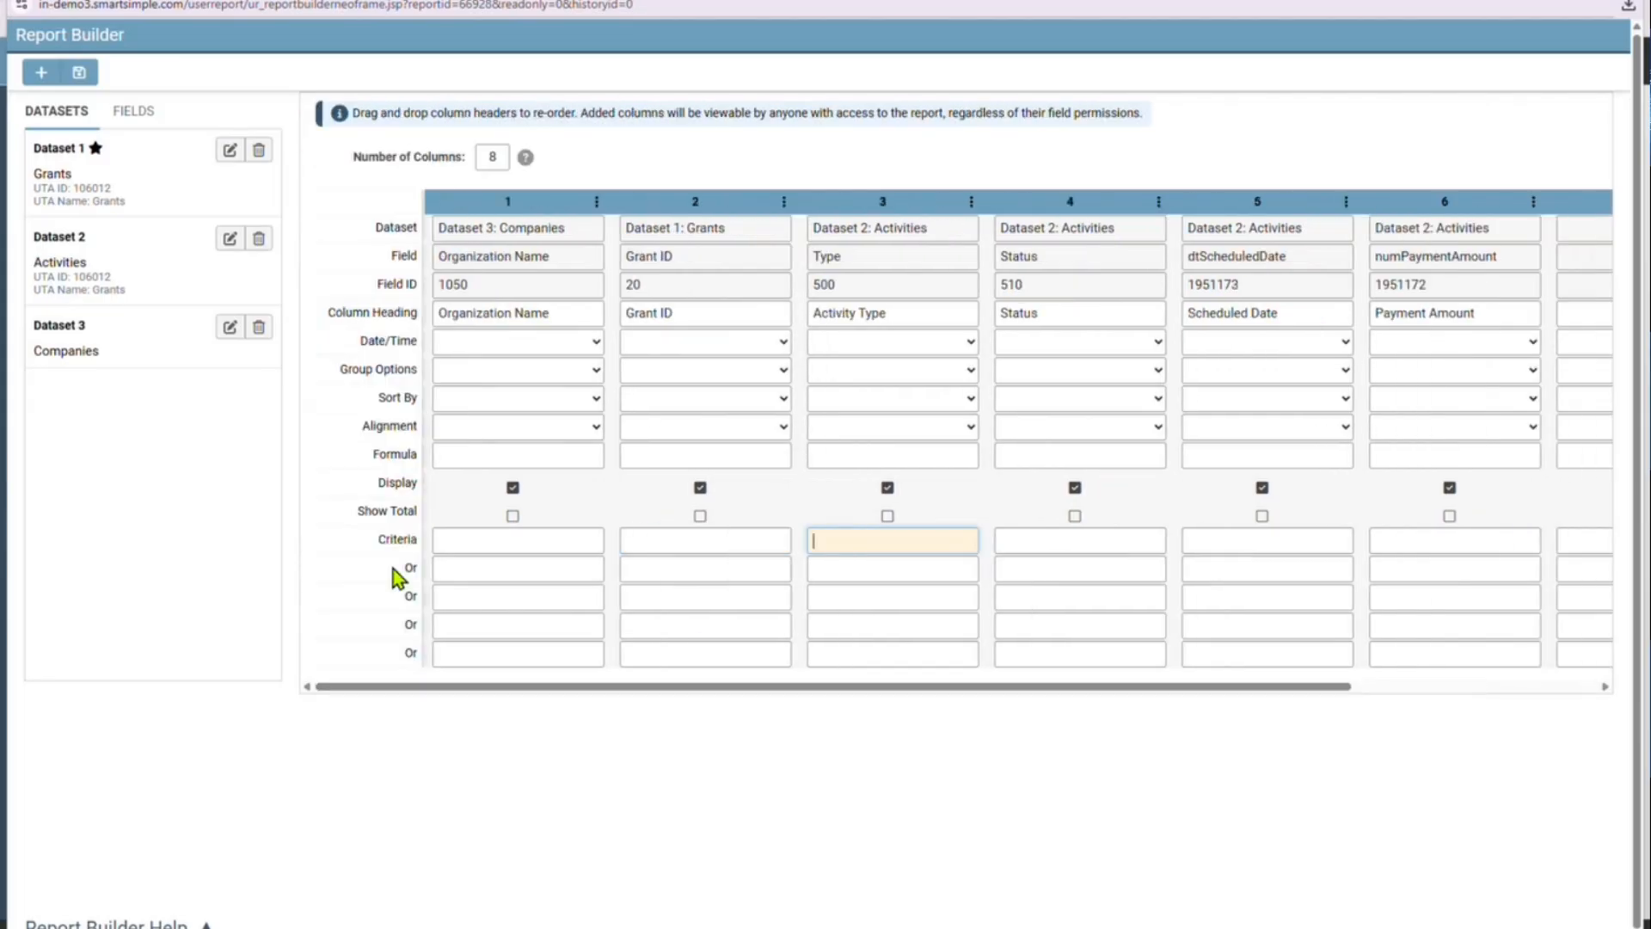
double_click(397, 540)
click(882, 541)
text(=t"P)
text(ment)
Set the Status column's criteria to ="Scheduled"
click(1036, 539)
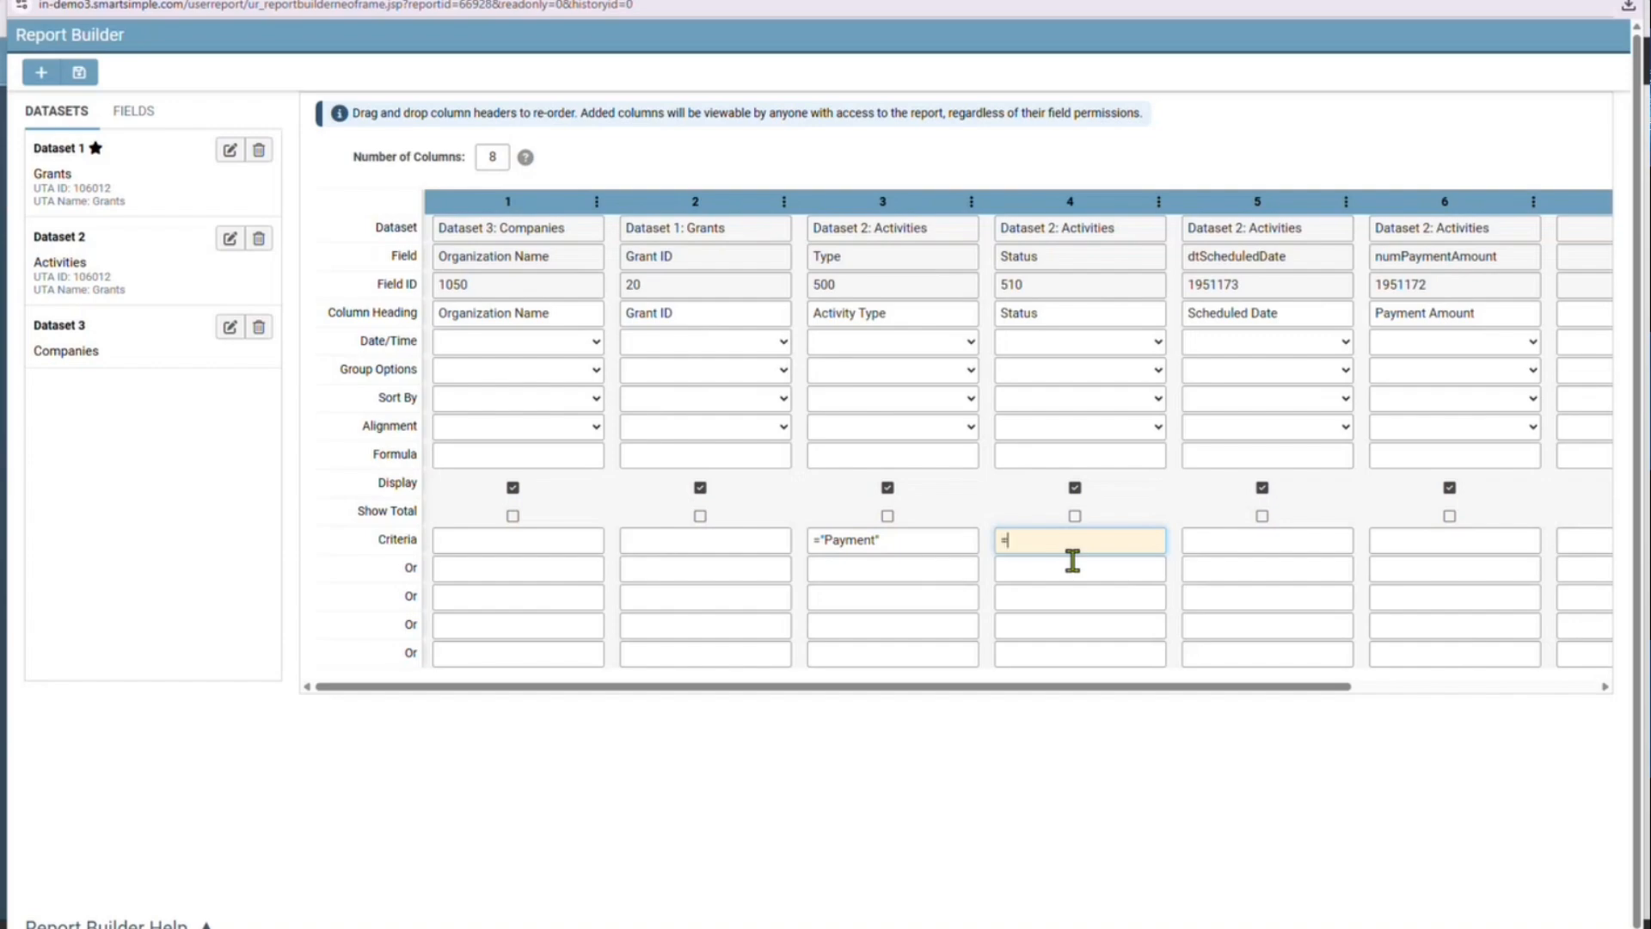
text(="Scheduled")
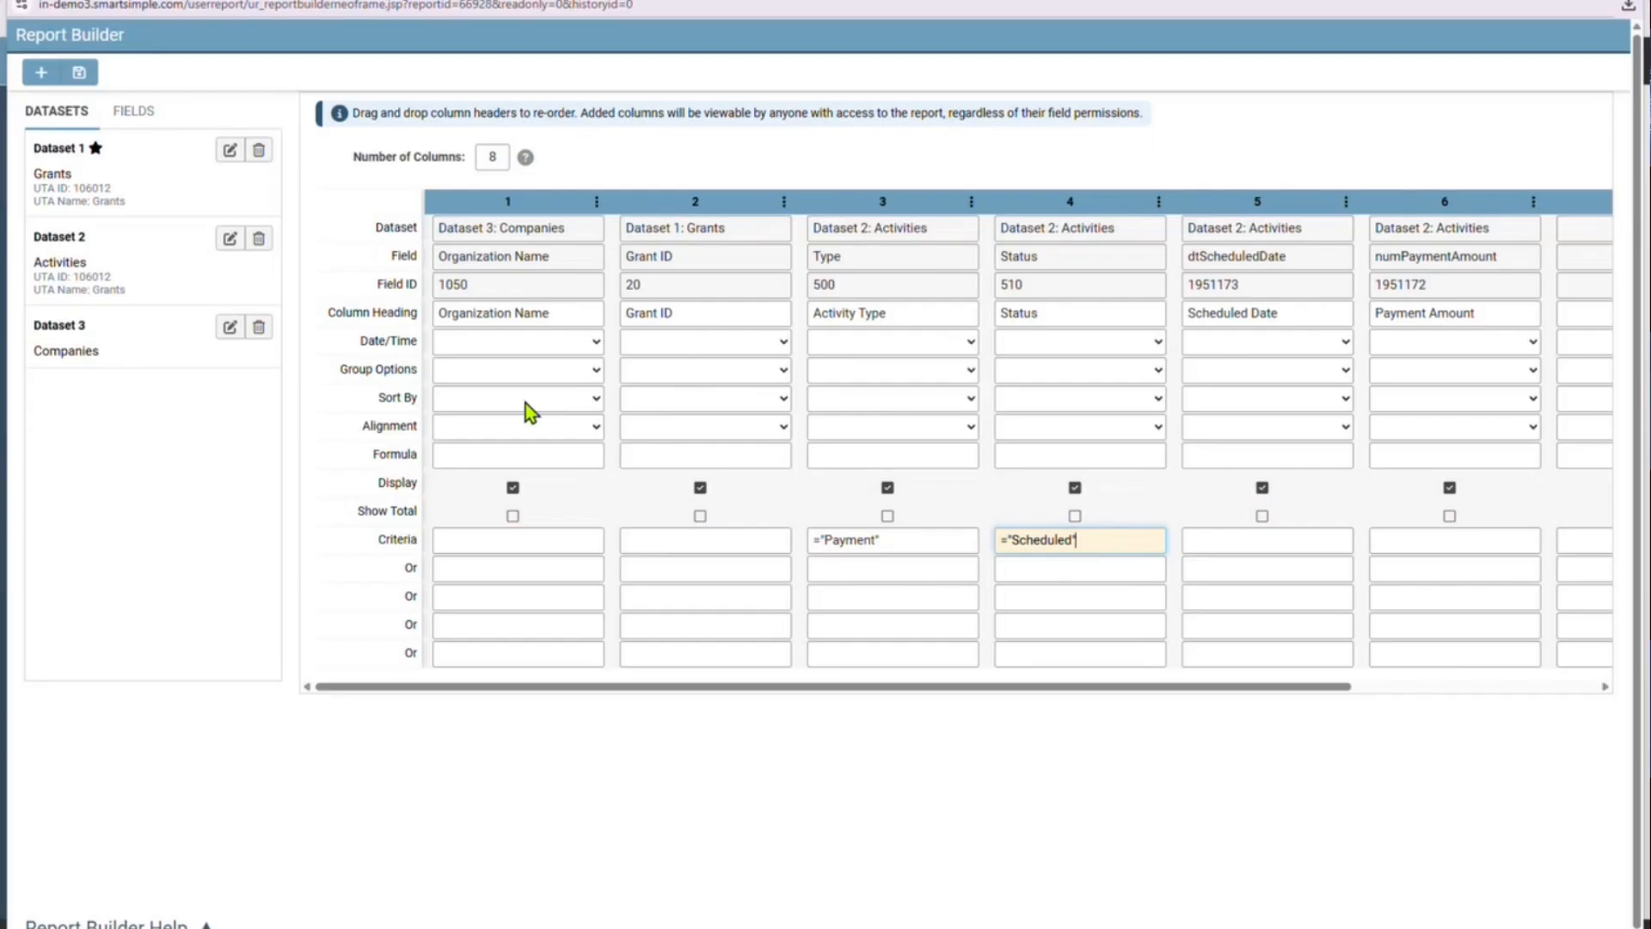
Build the report with the type and status criteria and preview the filtered records
click(78, 74)
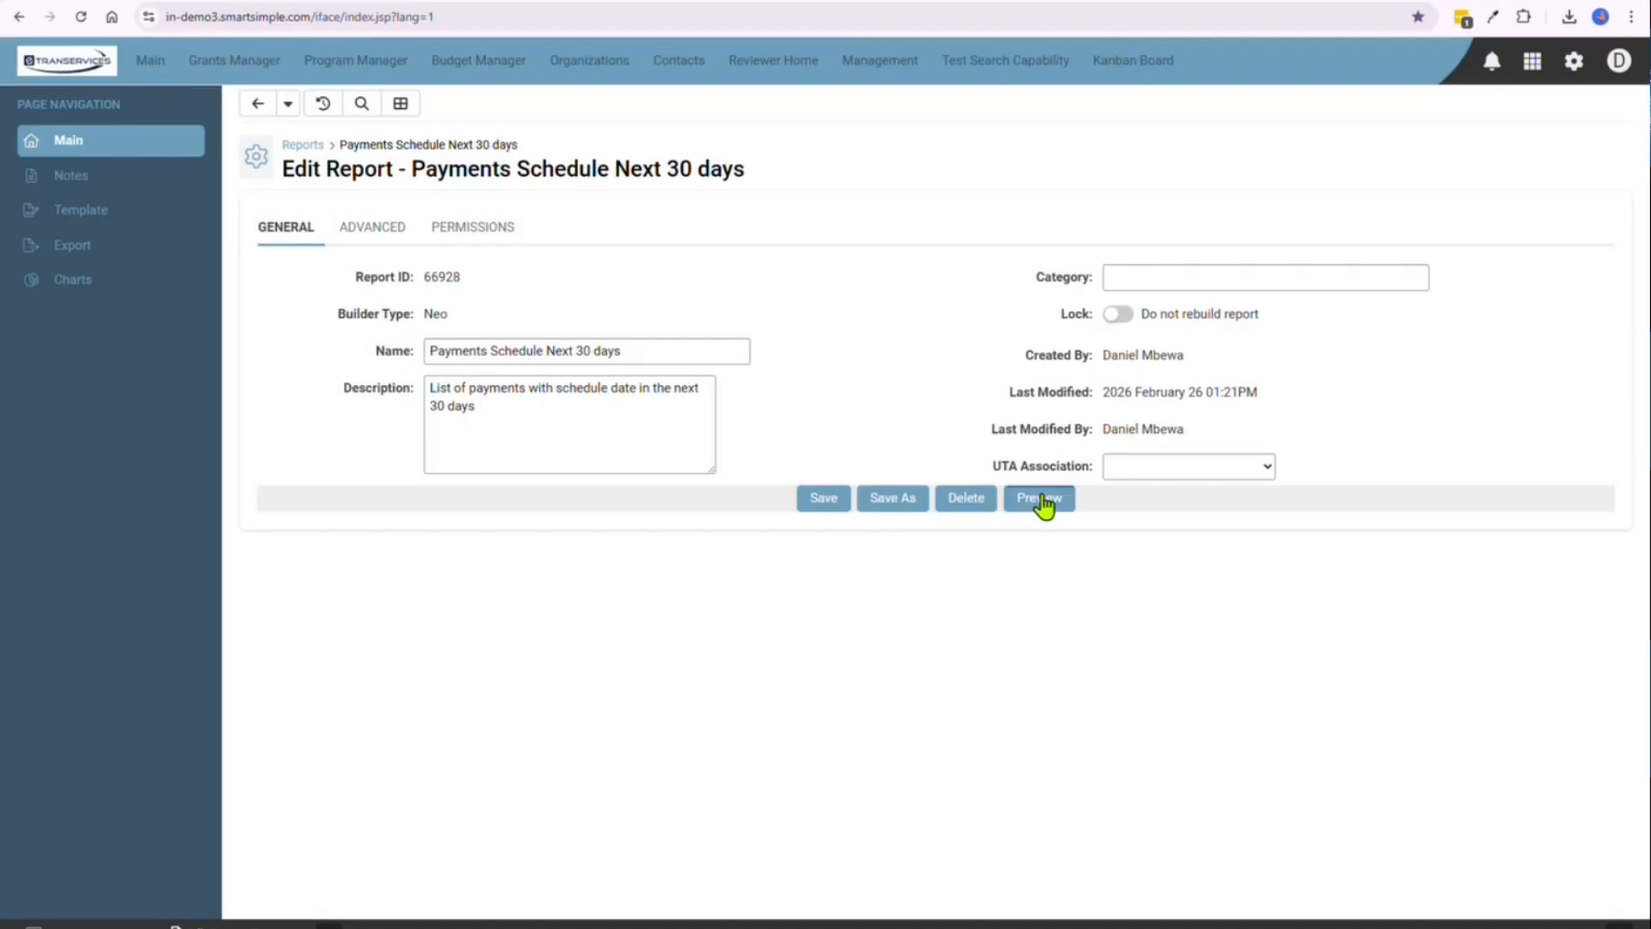
click(1040, 500)
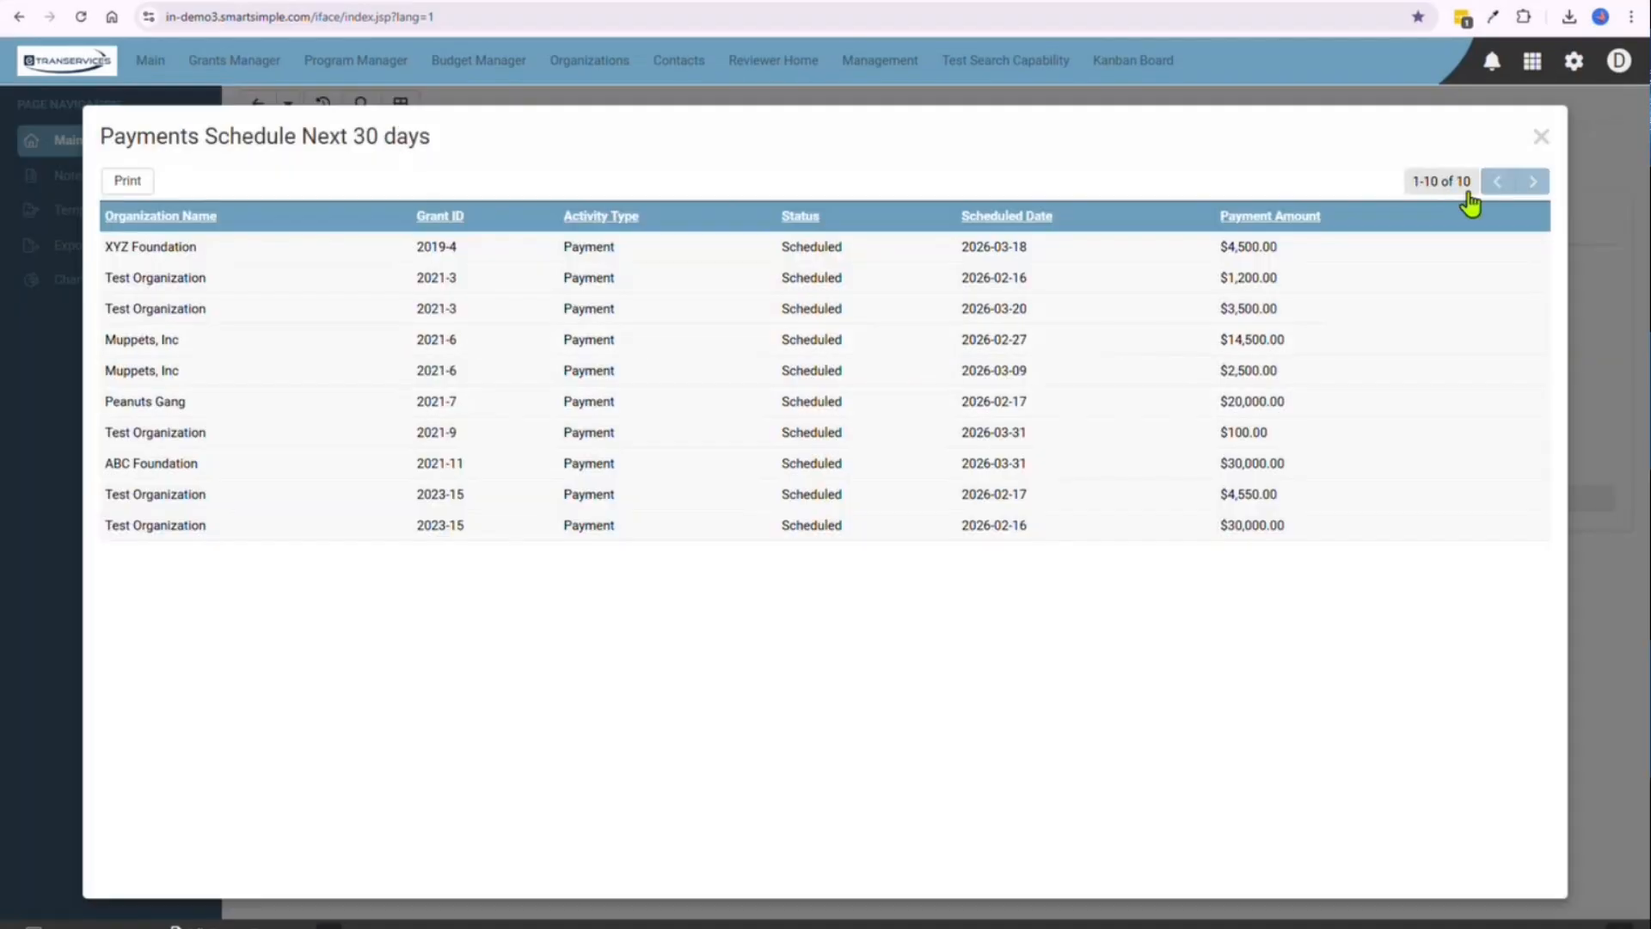
click(1540, 137)
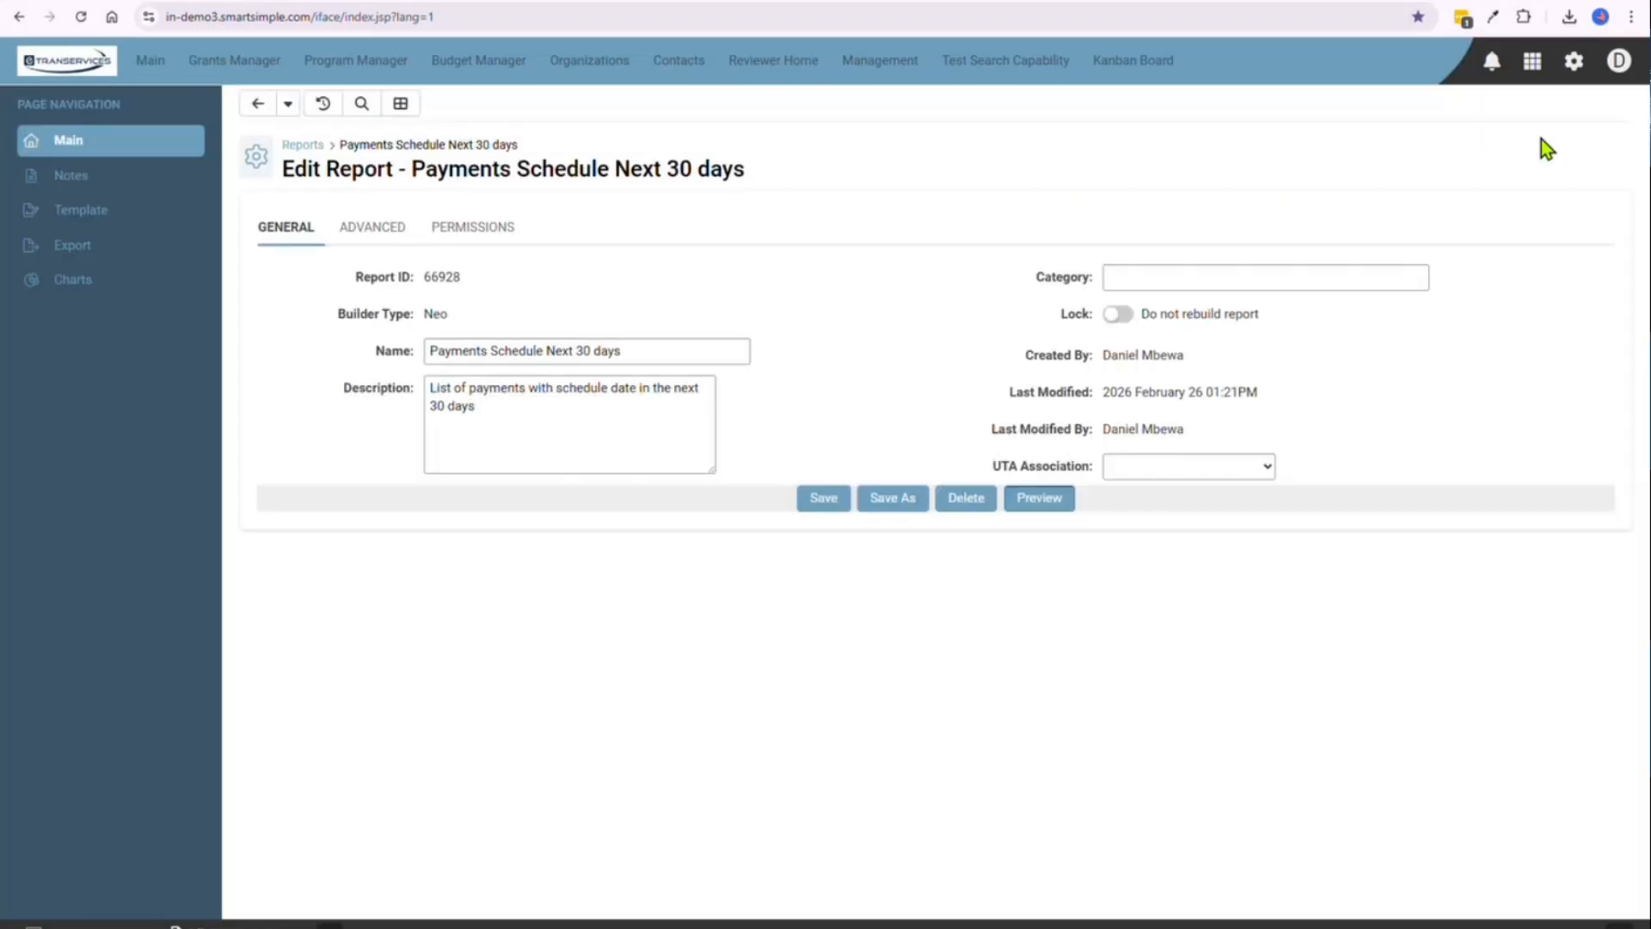
Reopen the Report Builder and give the empty columns 7 and 8 the headings "Criteria 1" and "Criteria 2"
click(401, 104)
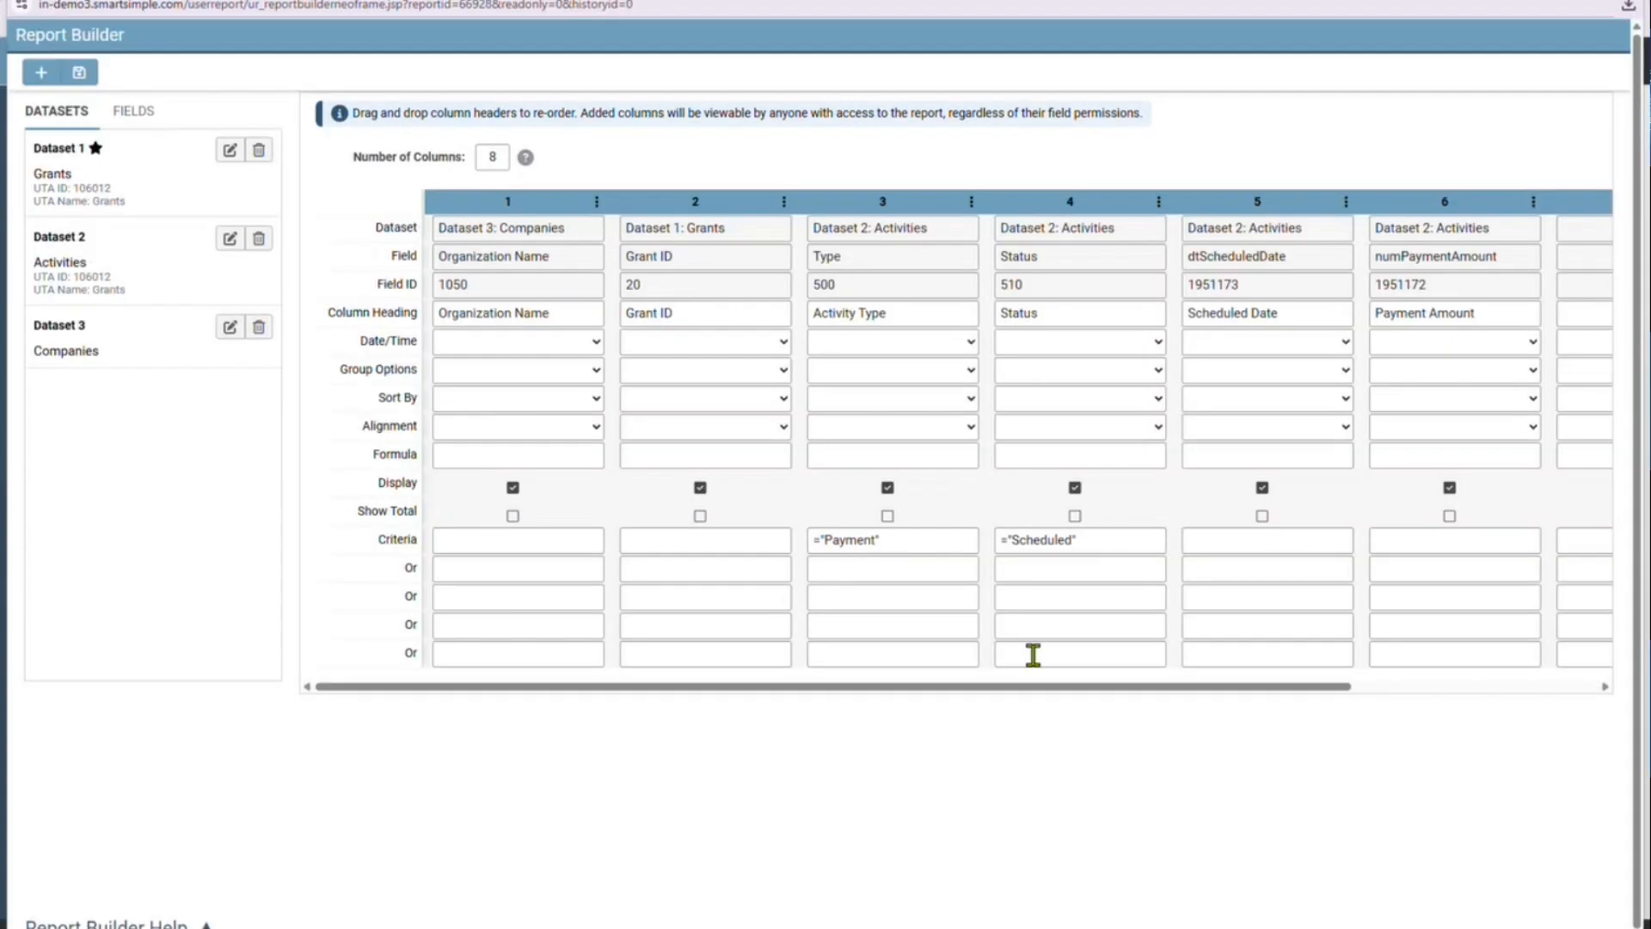
drag(1038, 689, 1344, 693)
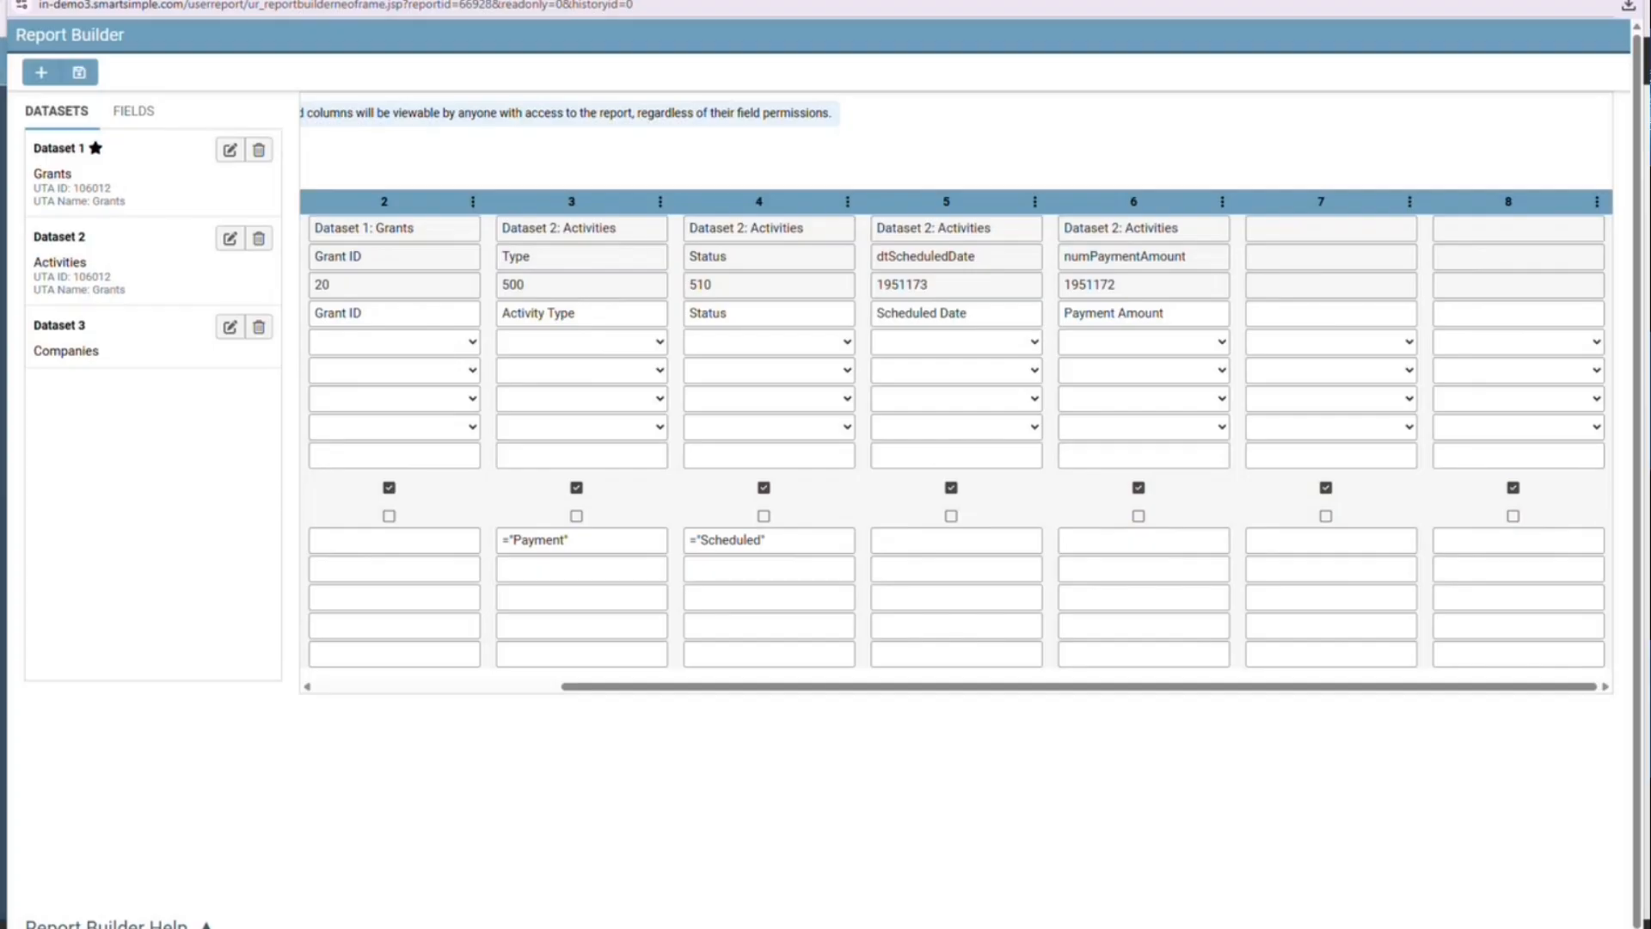
click(1276, 315)
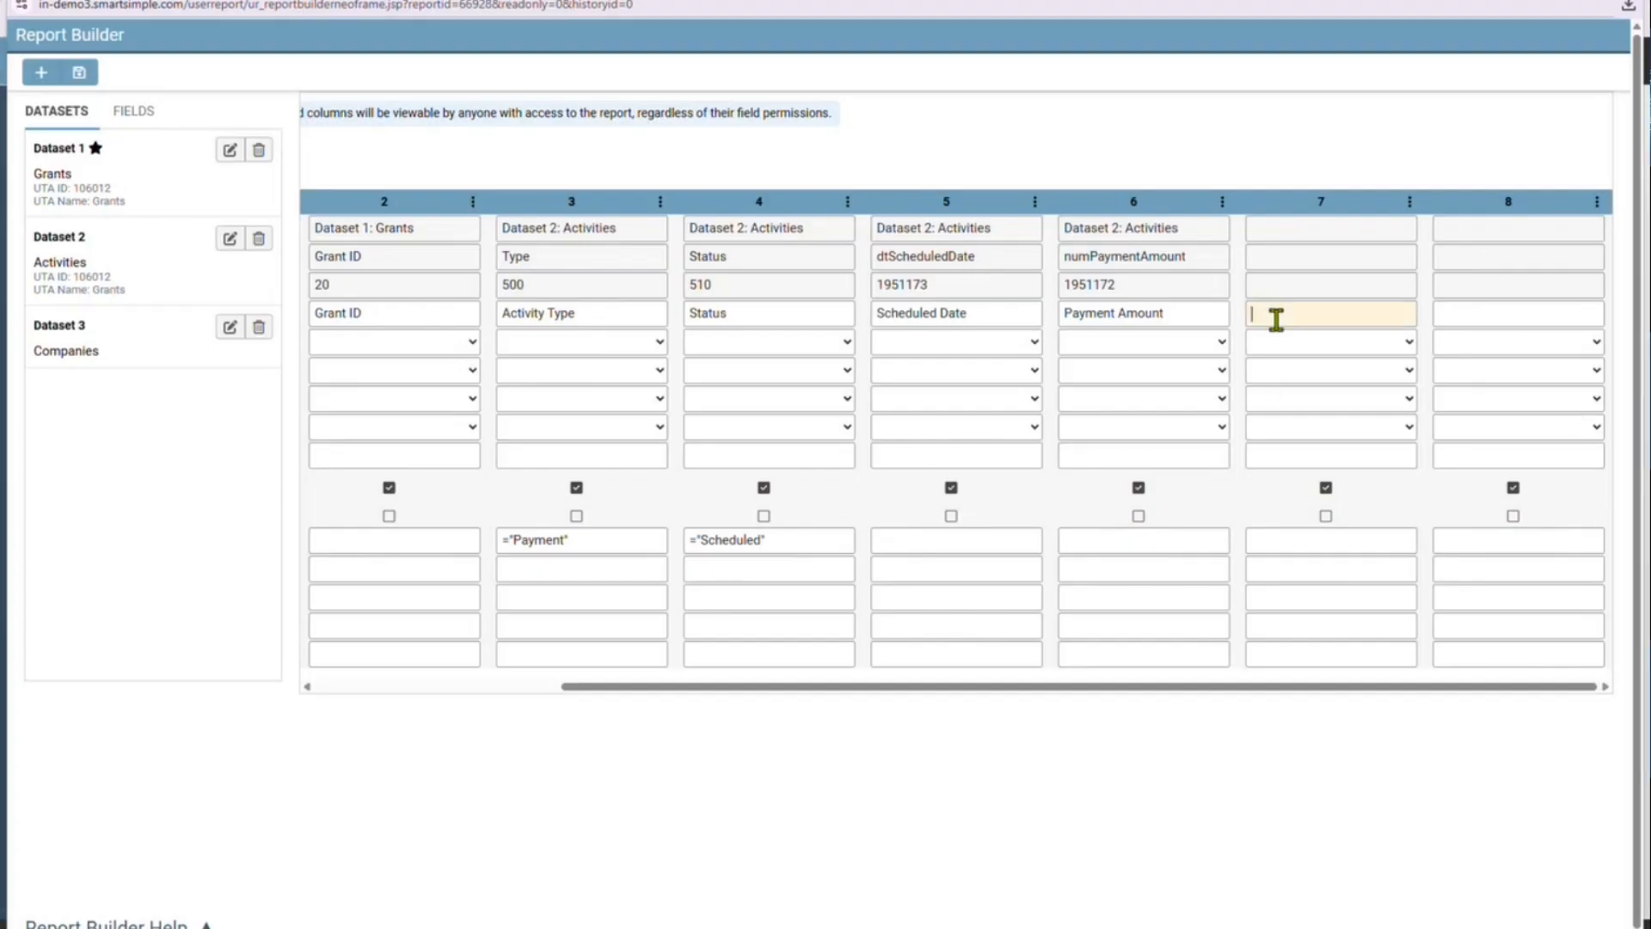
text(Criteria 1)
click(1466, 319)
text(Criteria 1)
key(BackSpace)
text(2)
Look through the Report Builder Help on settings, comparison operators, platform options and date/time functions for the DATEDIFF syntax
click(1271, 539)
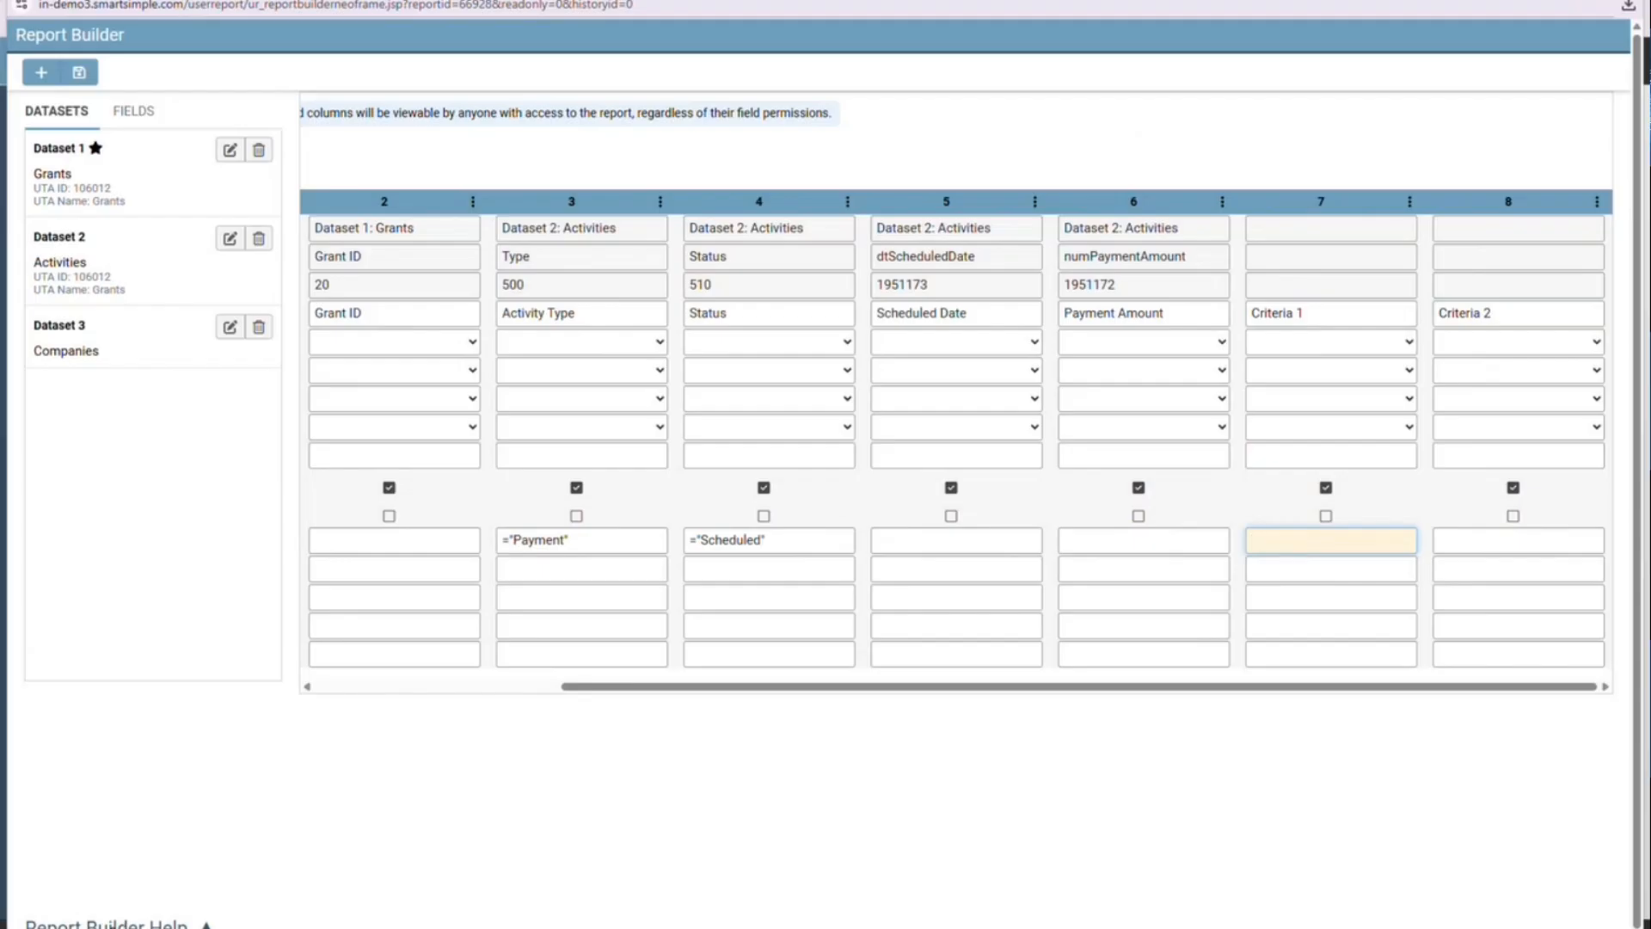
click(107, 923)
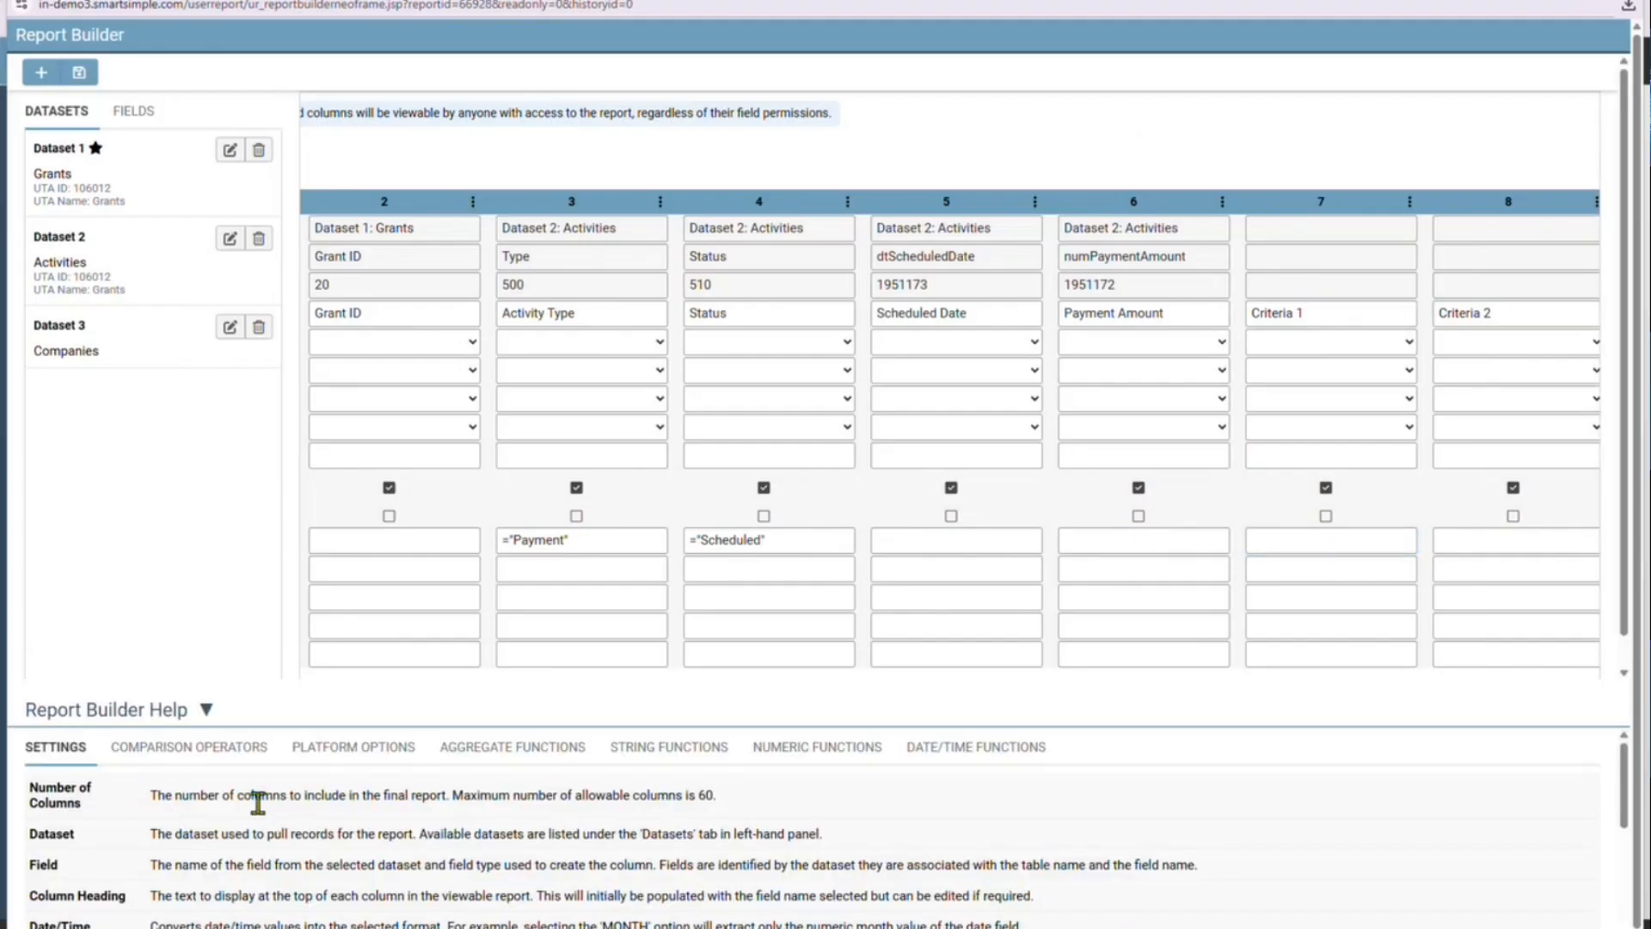
scroll(304, 819, down, 3)
scroll(304, 819, up, 3)
click(208, 755)
scroll(383, 860, down, 2)
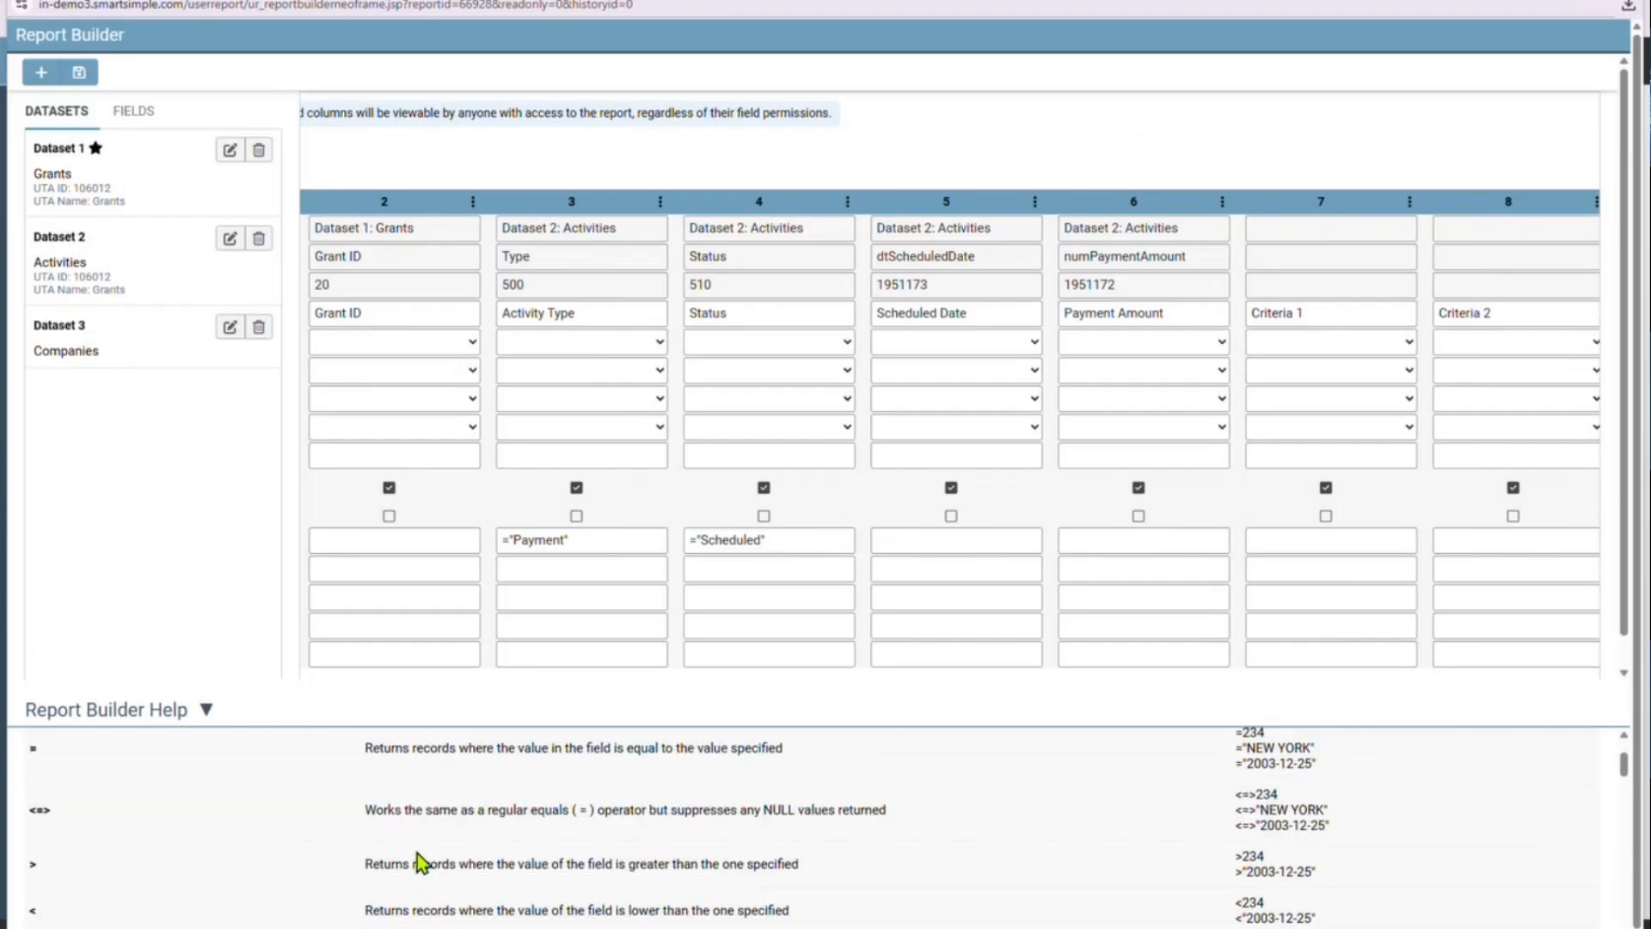
scroll(378, 791, up, 2)
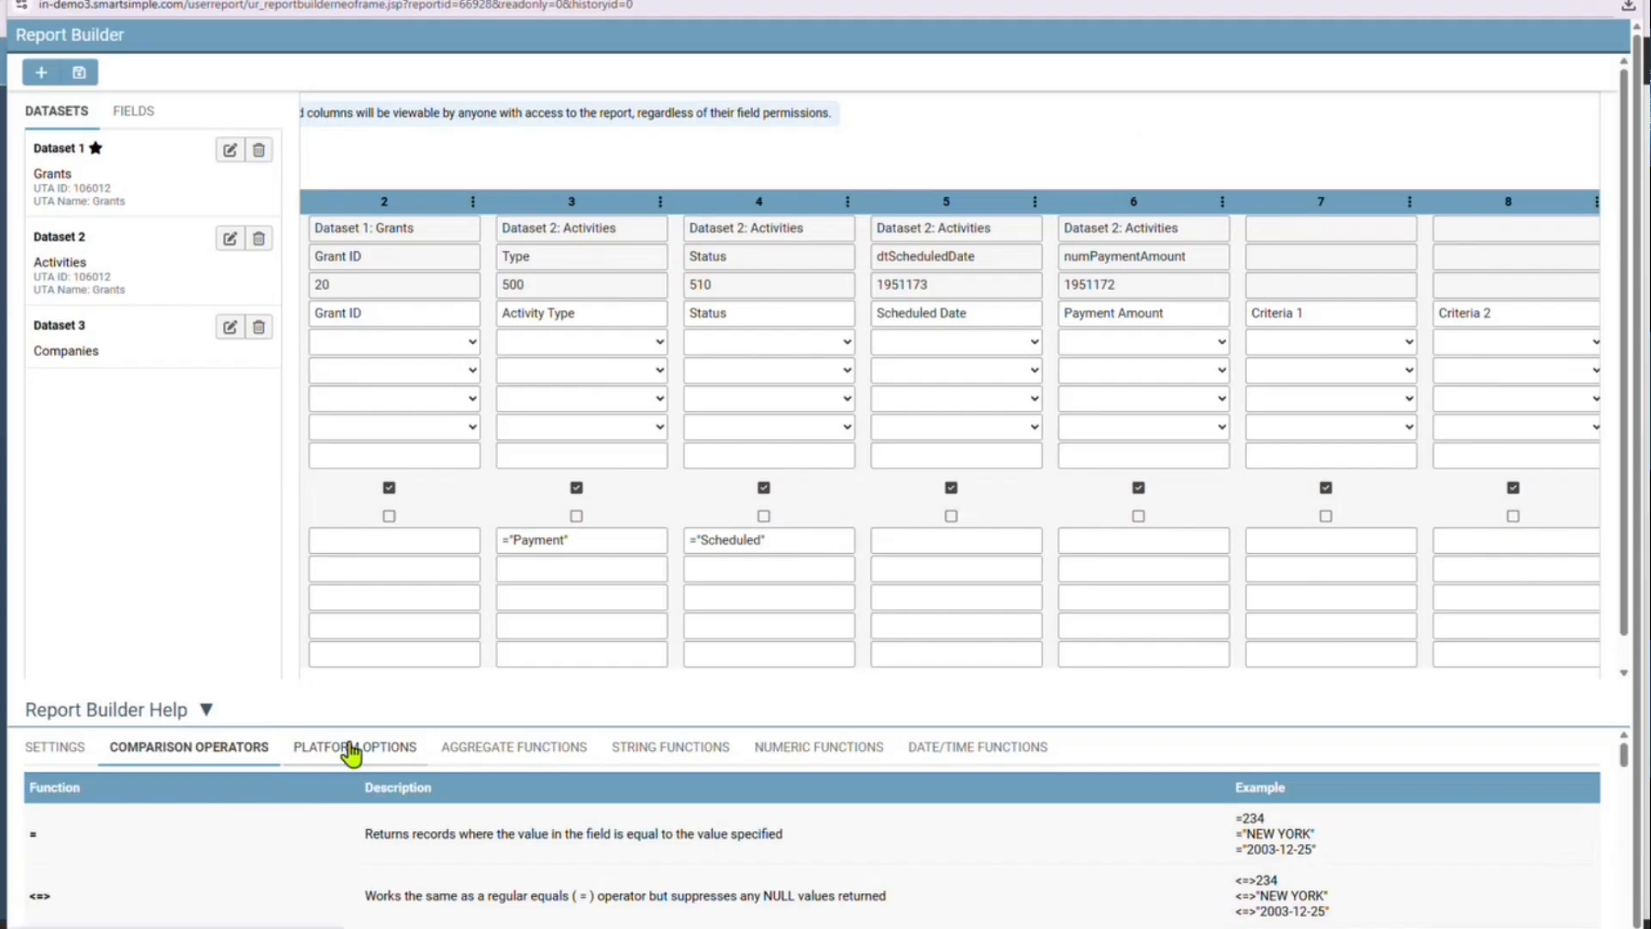
click(353, 748)
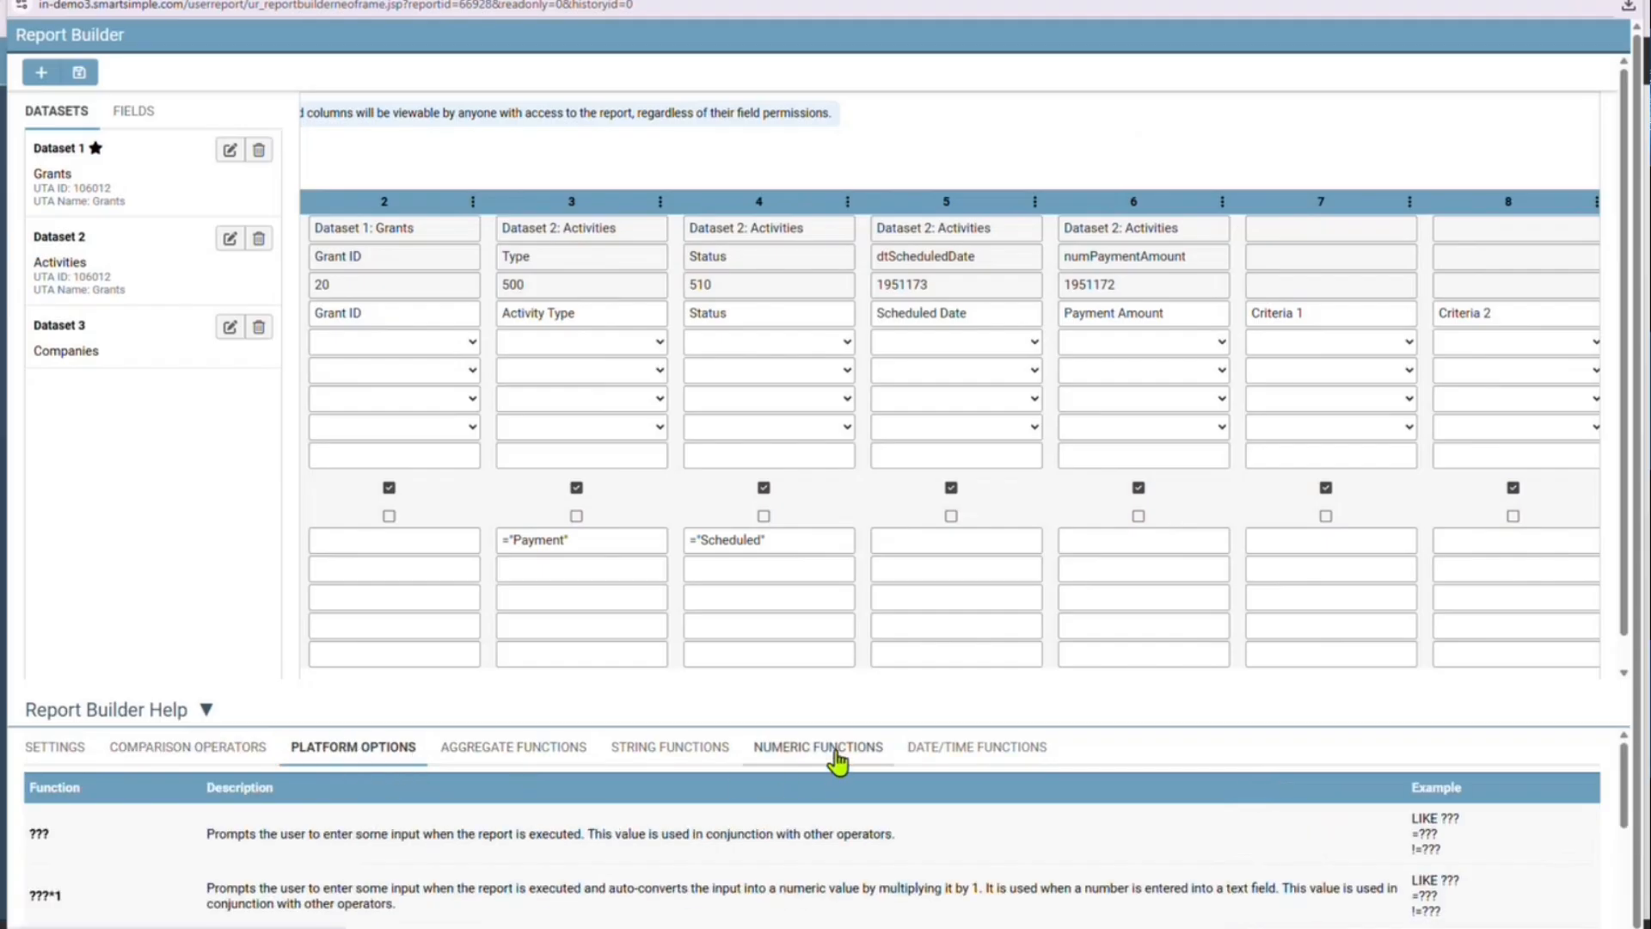
click(981, 755)
scroll(774, 847, down, 2)
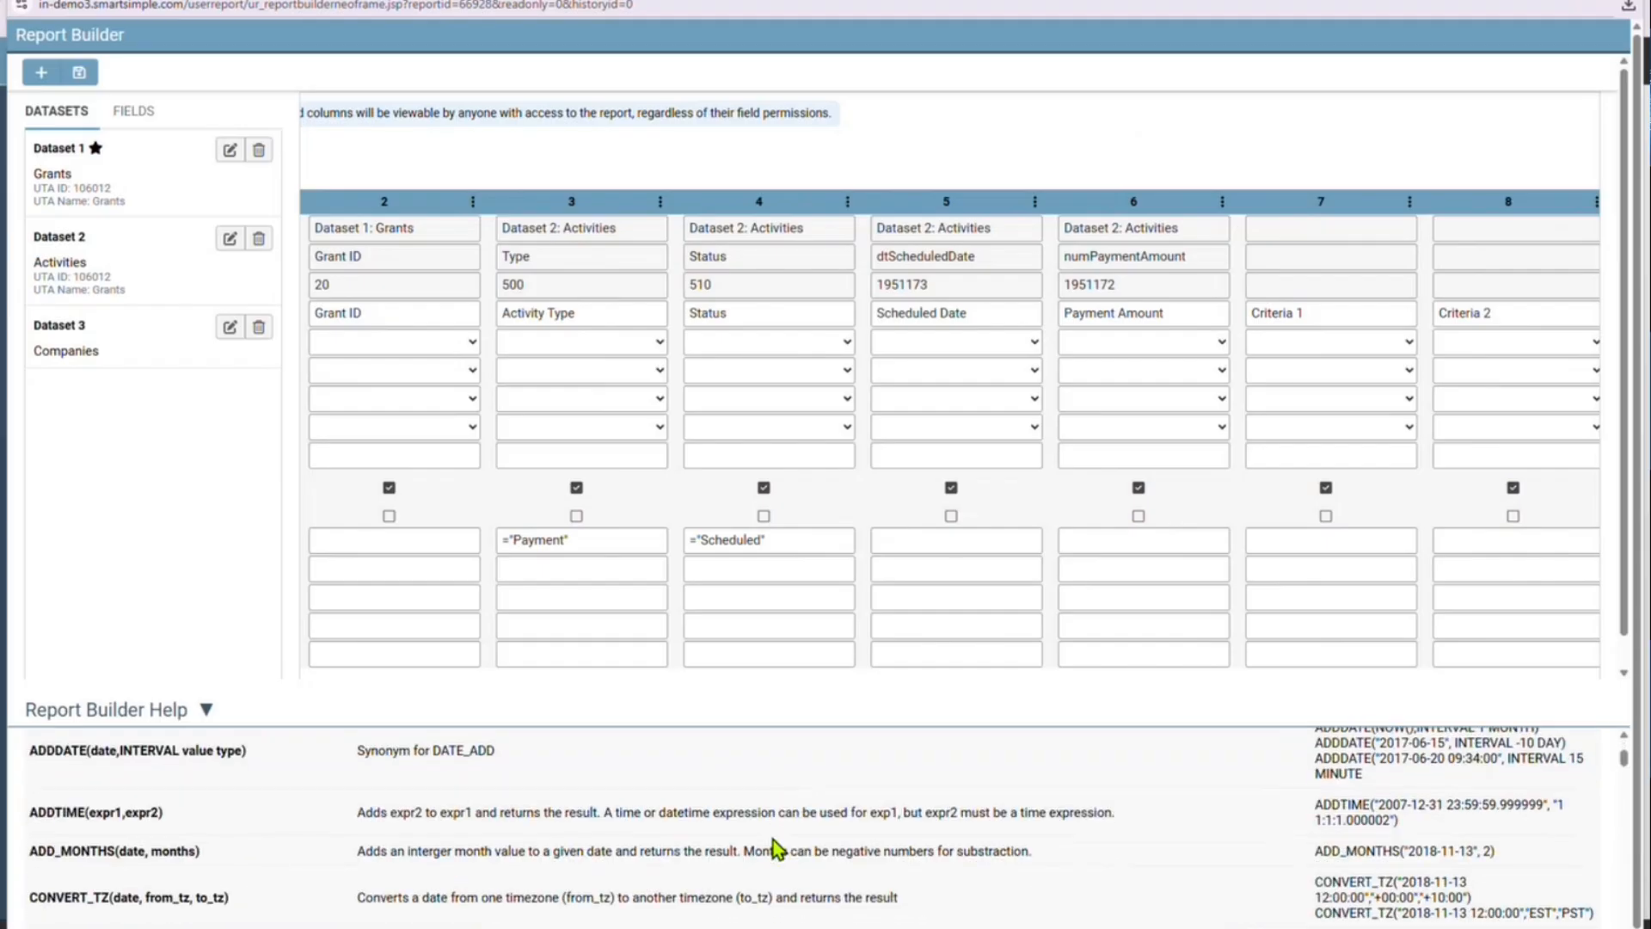
scroll(778, 849, down, 3)
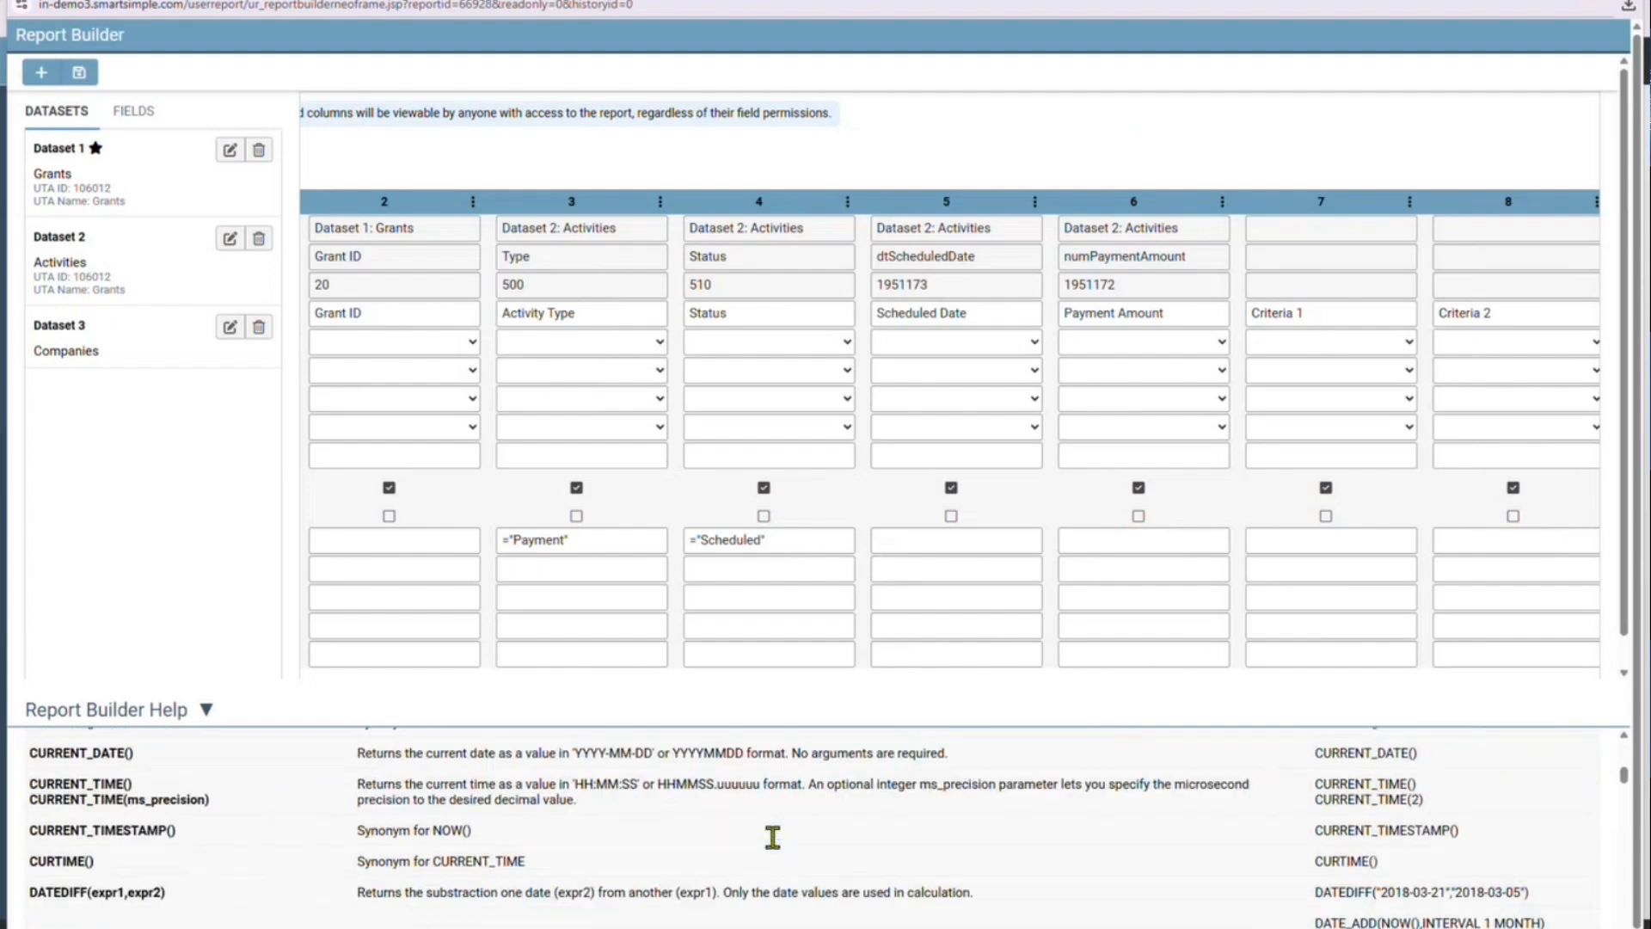
scroll(779, 849, down, 1)
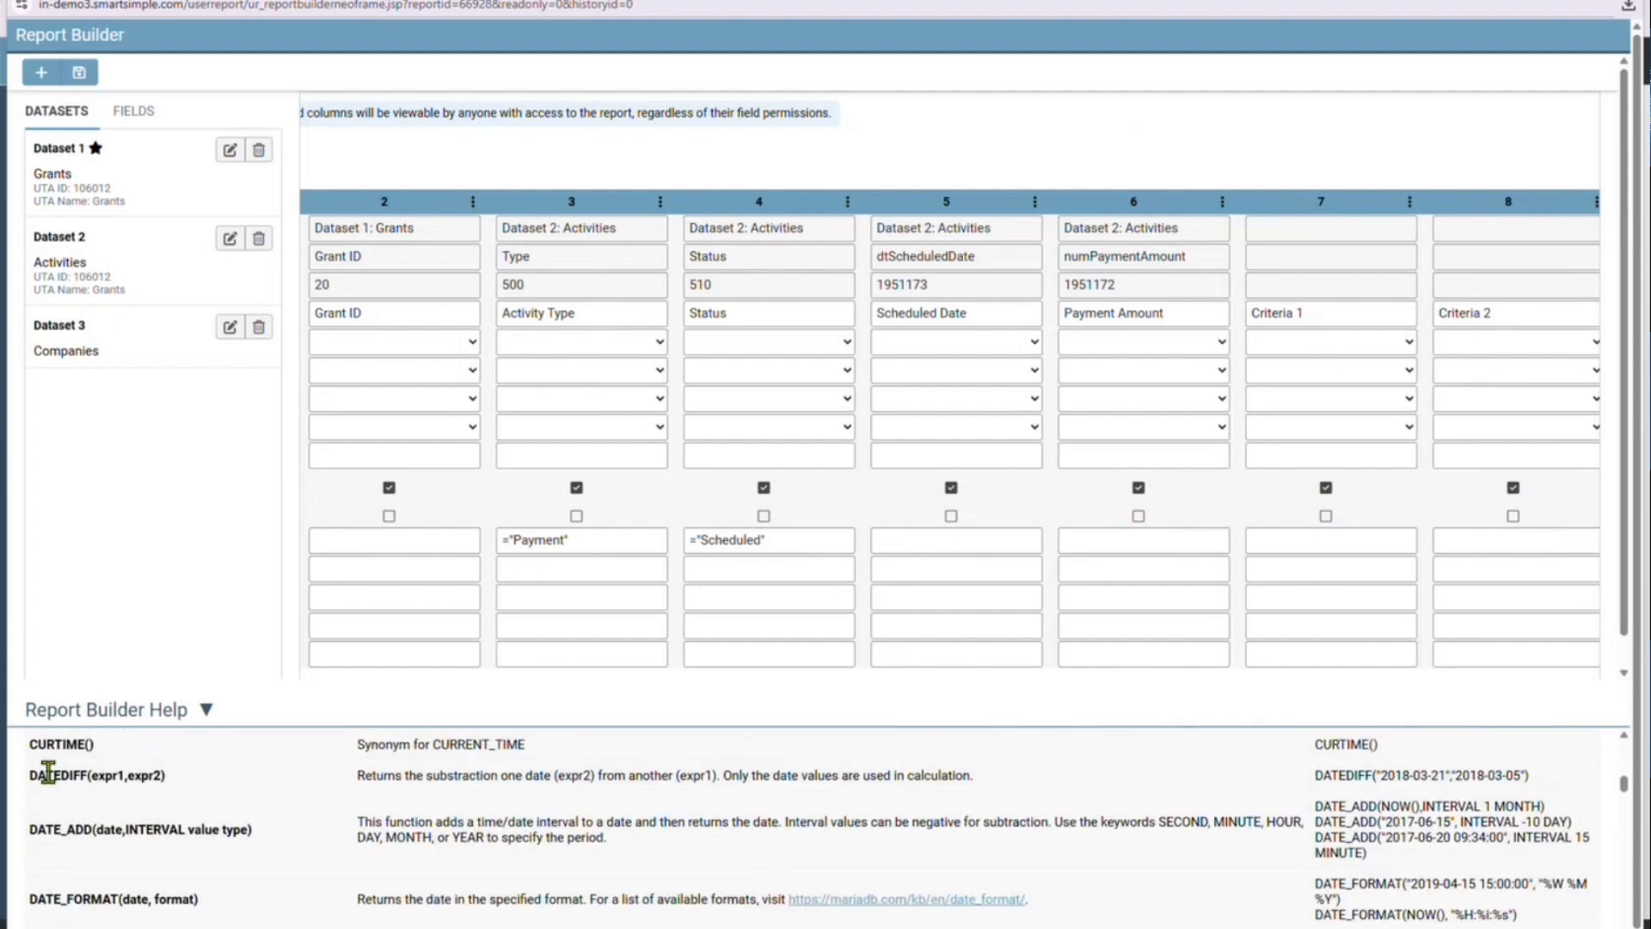
drag(30, 774, 165, 774)
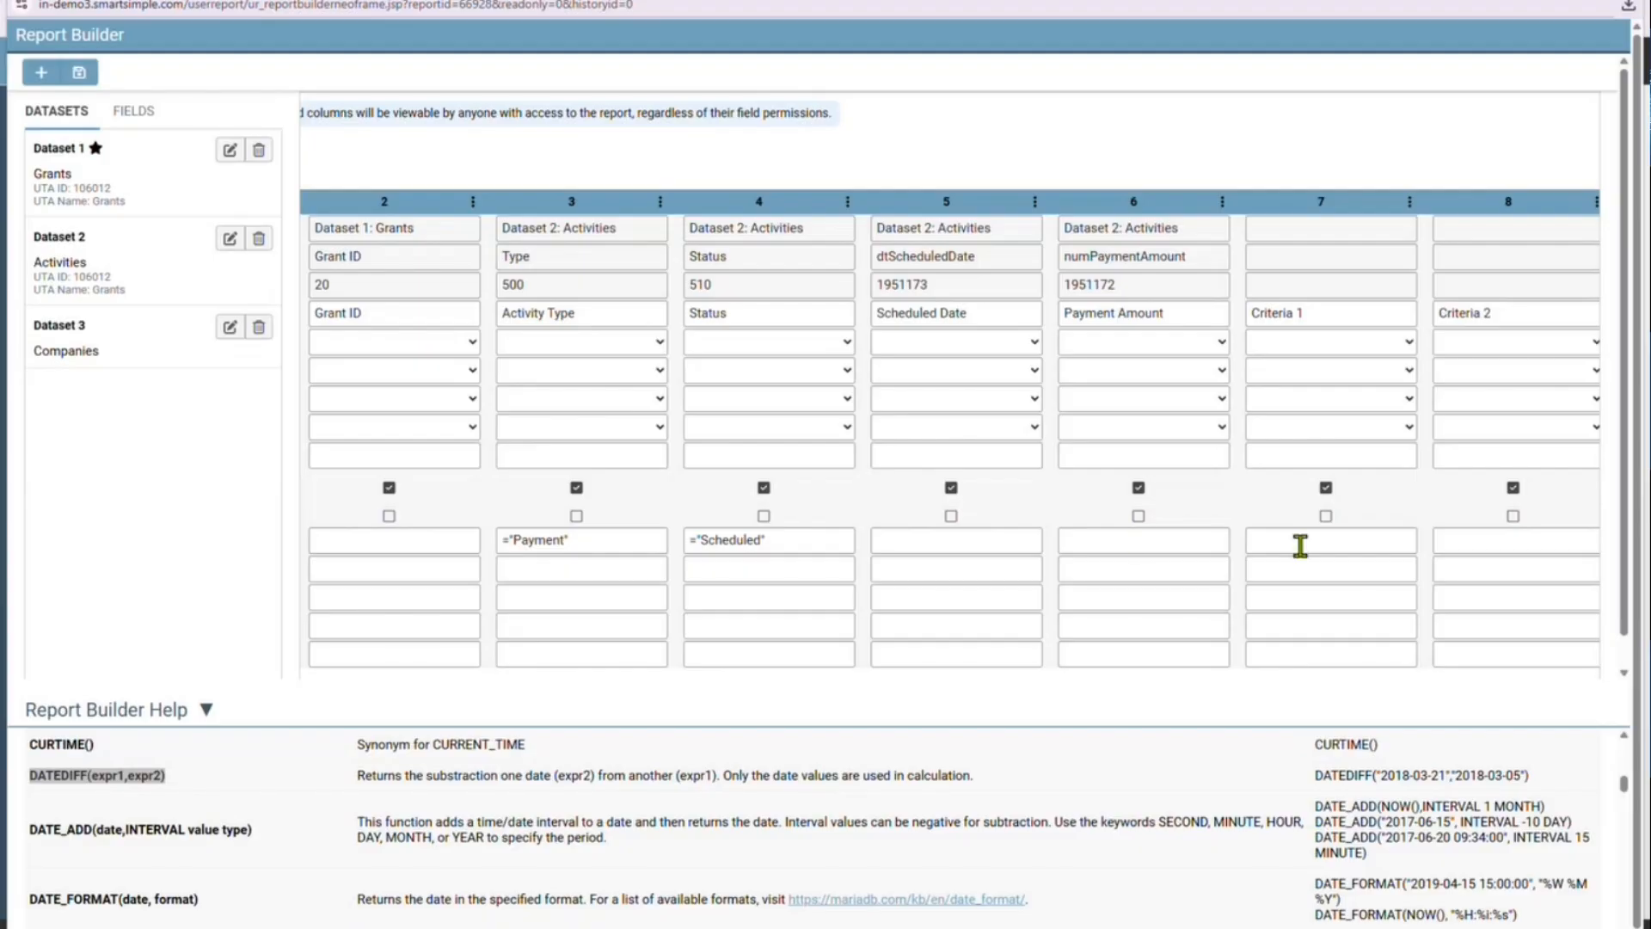
Enter the formula DATEDIFF([5],NOW()) in both the Criteria 1 and Criteria 2 columns and close the help
click(1290, 455)
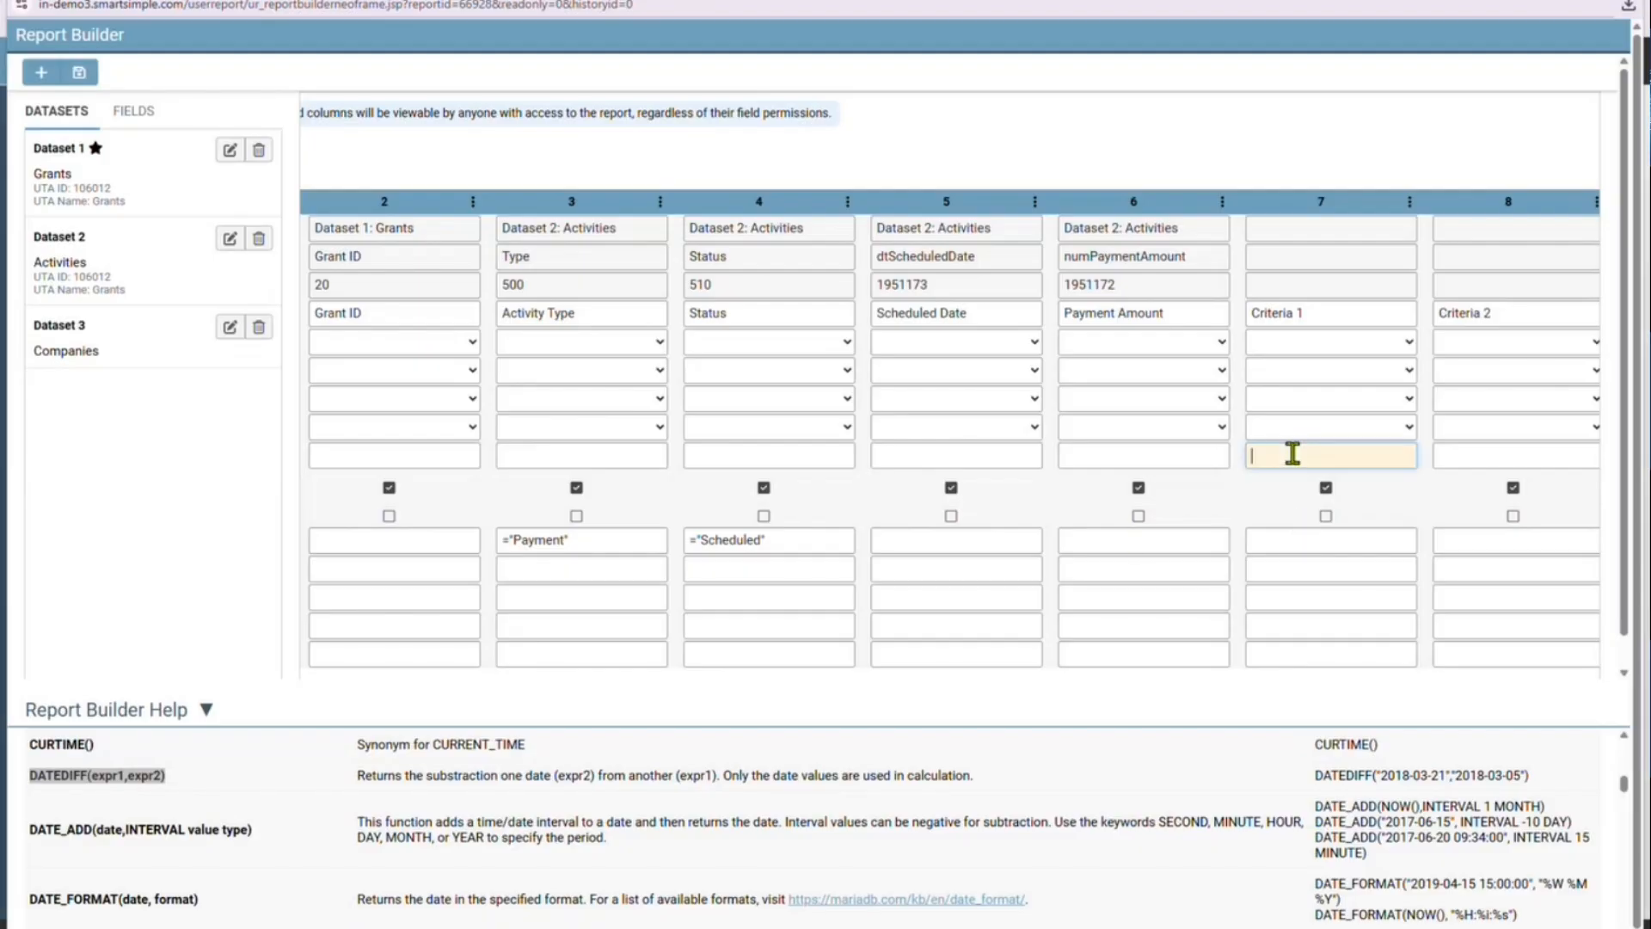
text(DATEDIFF([5],NOW()))
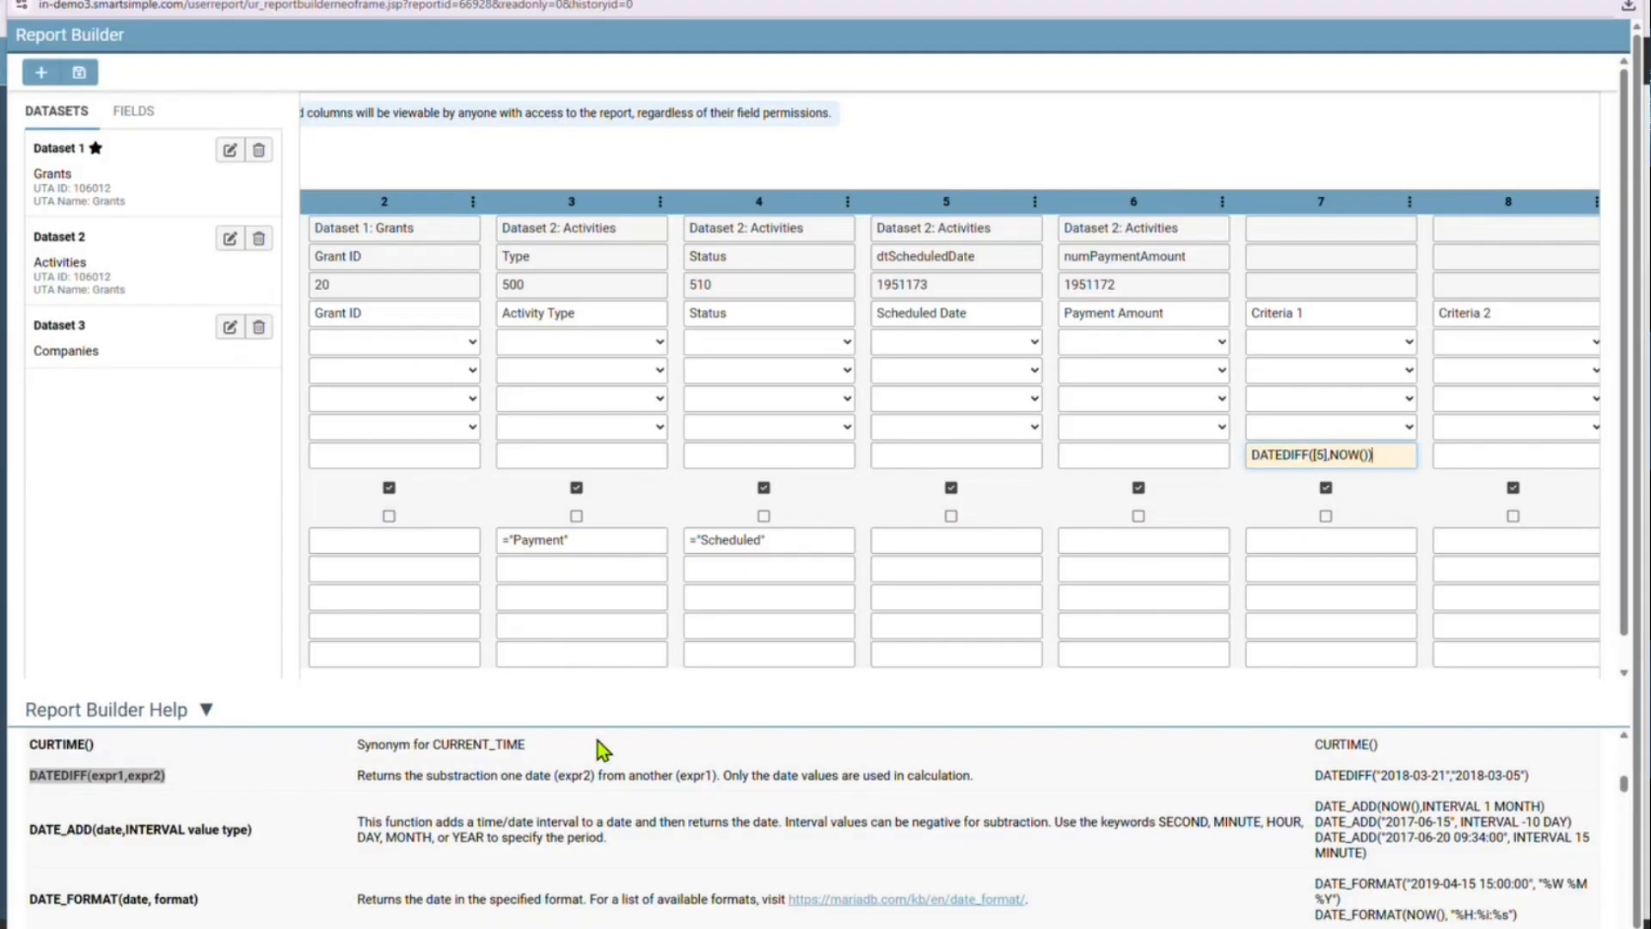
click(206, 709)
click(1481, 453)
text(DATEDIFF([5],NOW()))
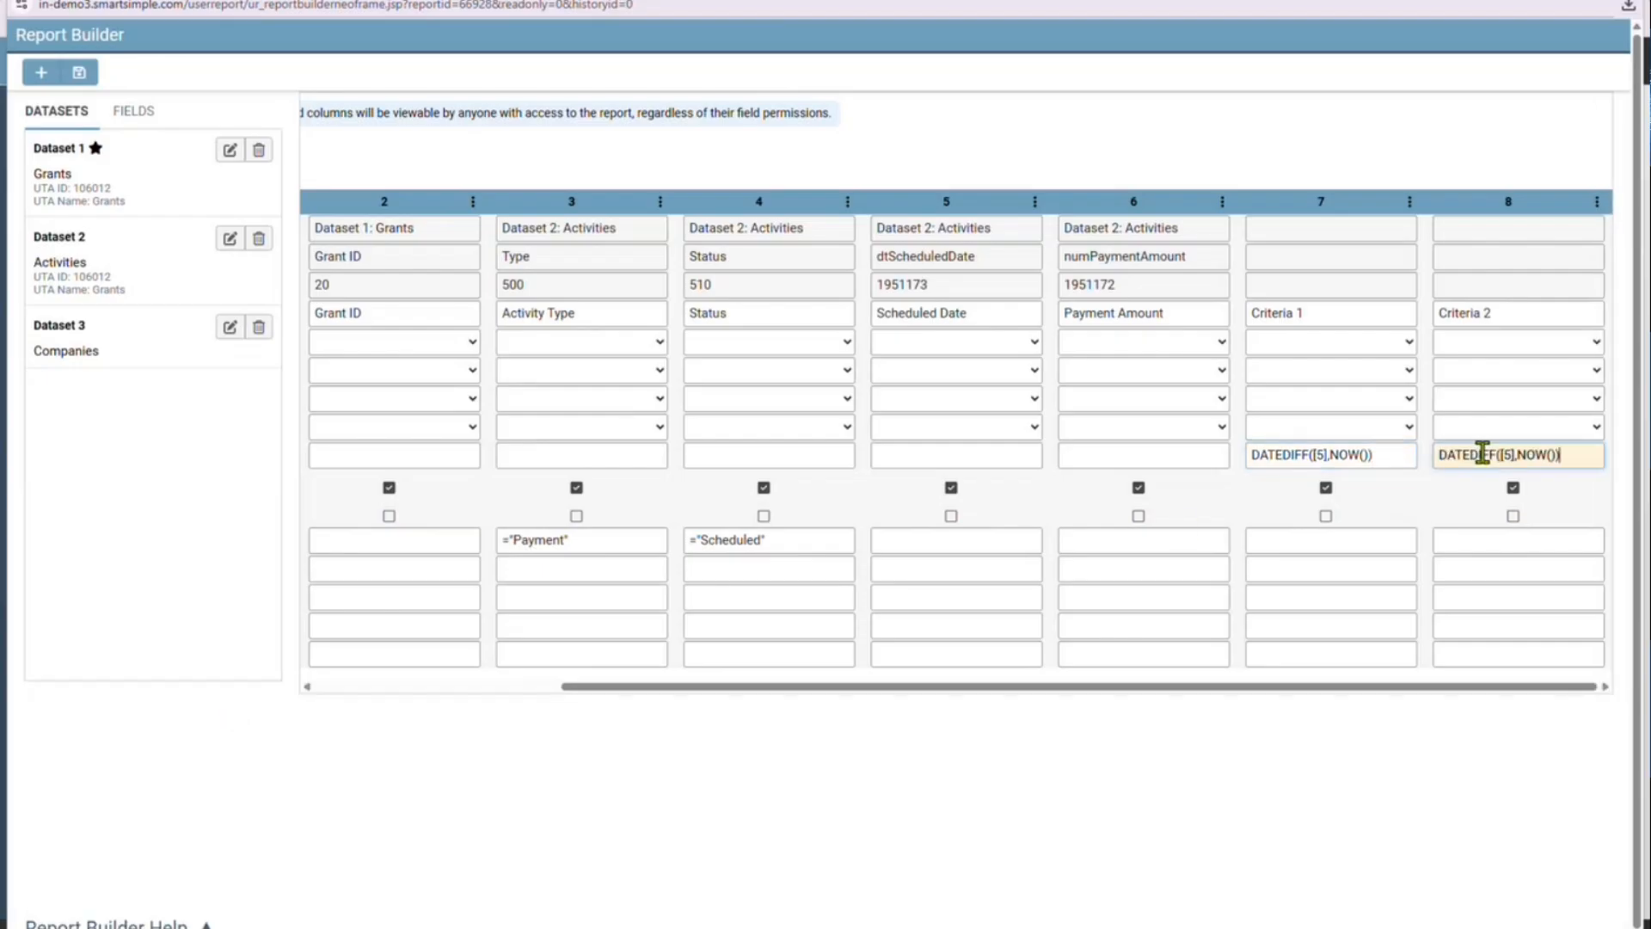
click(1419, 499)
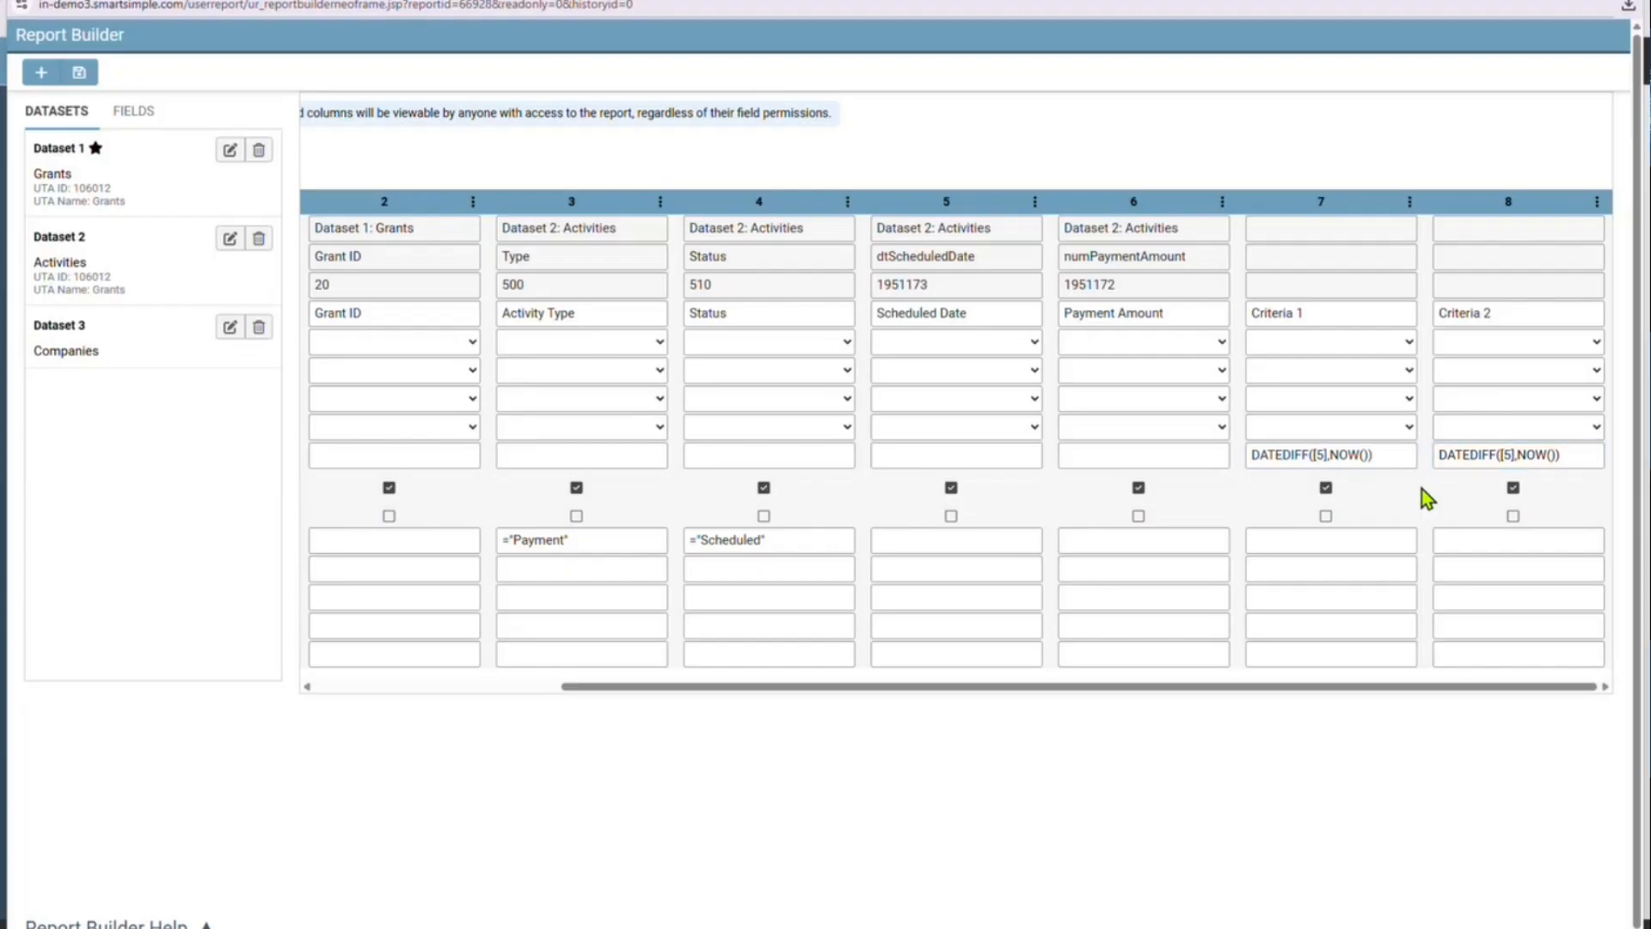
Build the report with the two DATEDIFF columns and preview the day differences for the scheduled payments
click(78, 75)
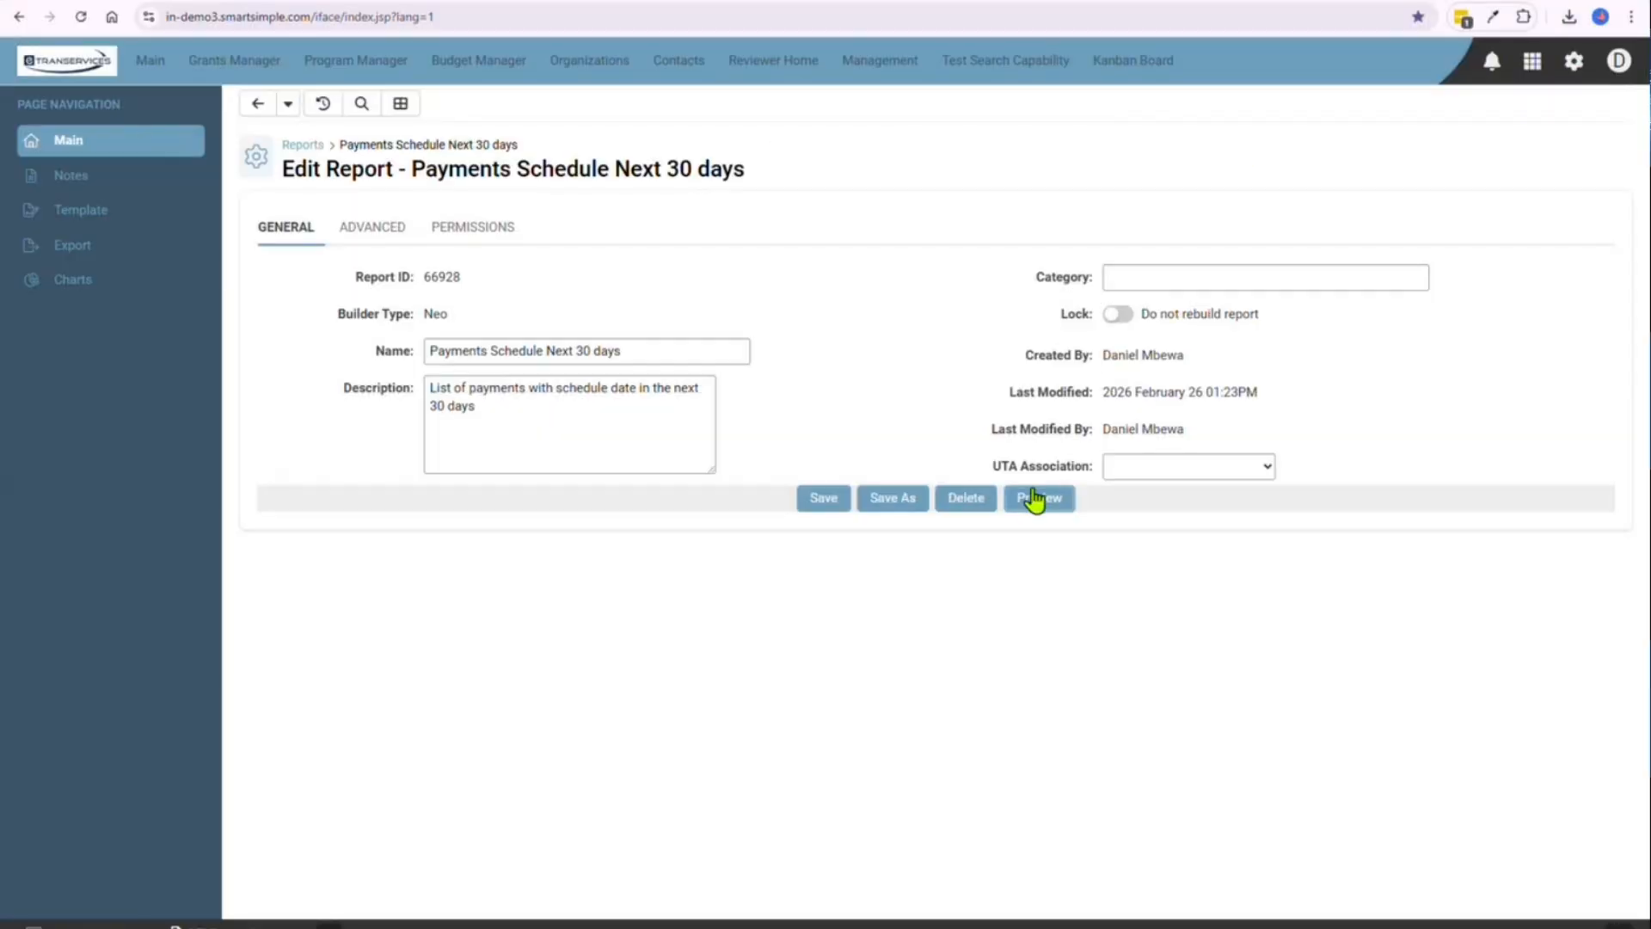
click(1035, 498)
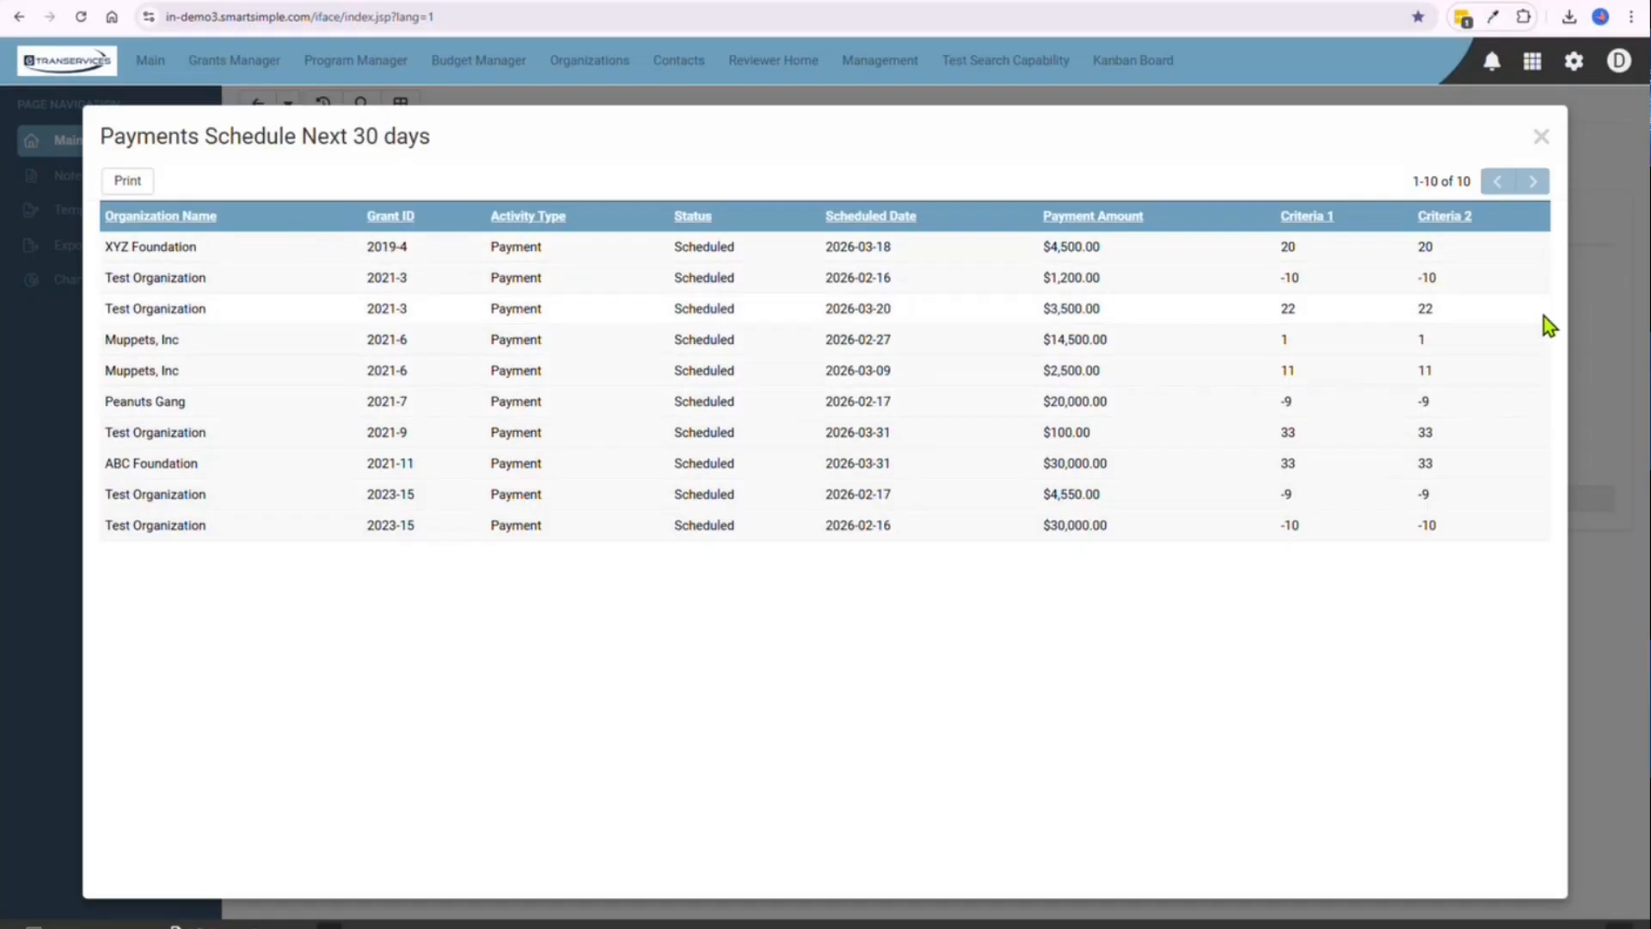
click(1541, 137)
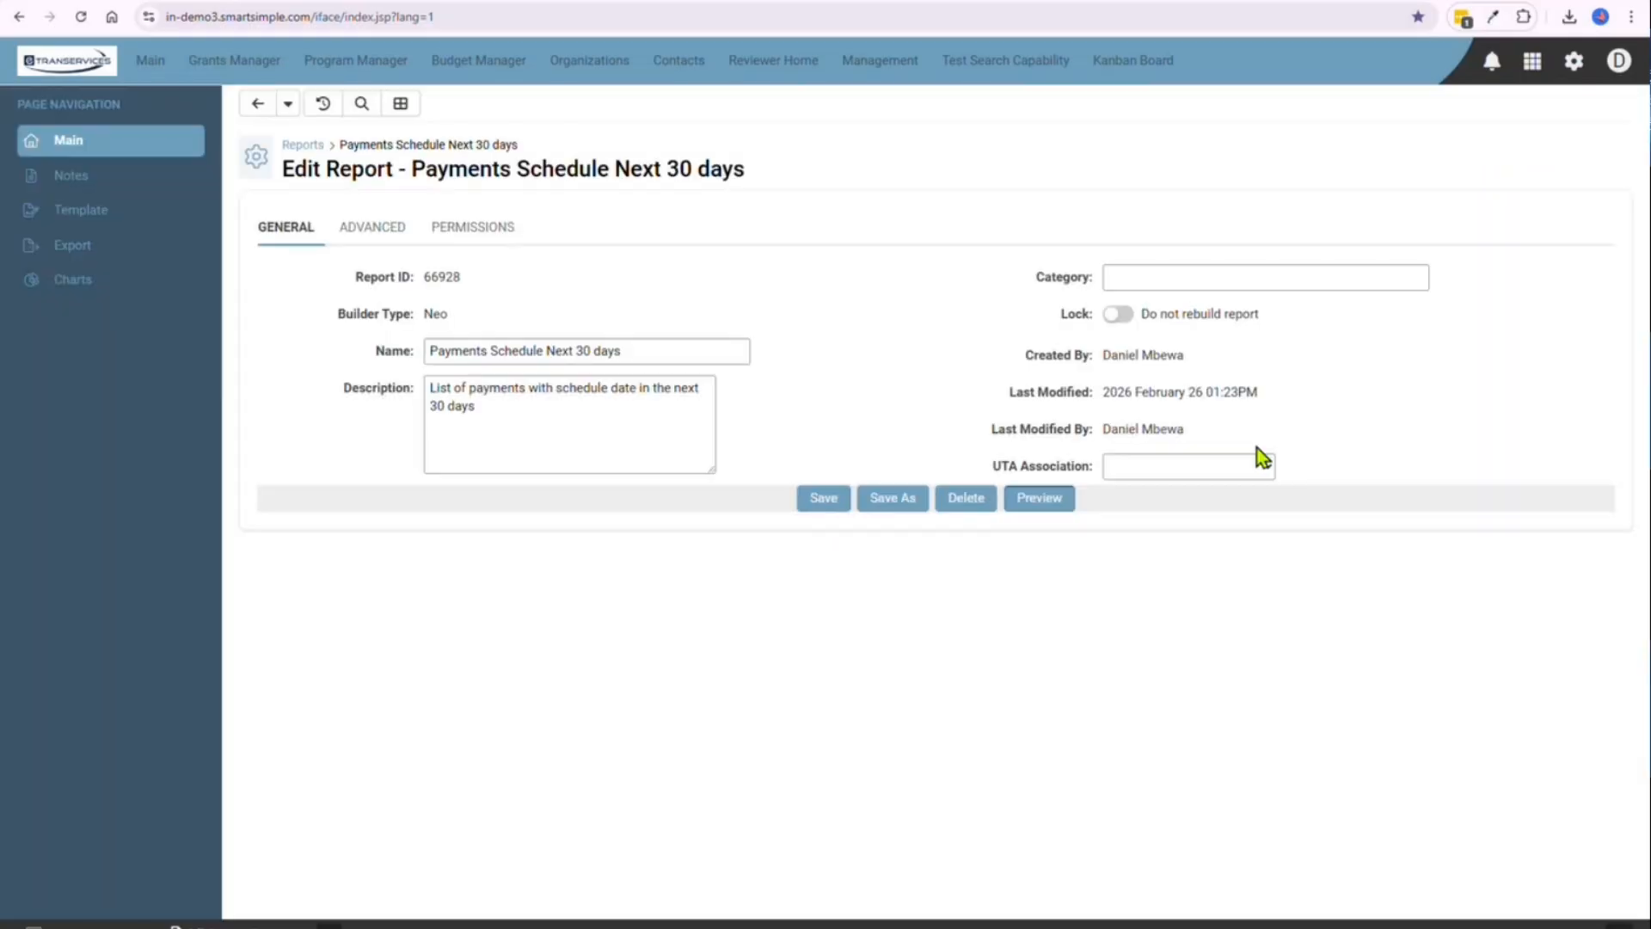
Reopen the Report Builder and set the criteria to >=0 for the Criteria 1 column and <=30 for Criteria 2
click(400, 104)
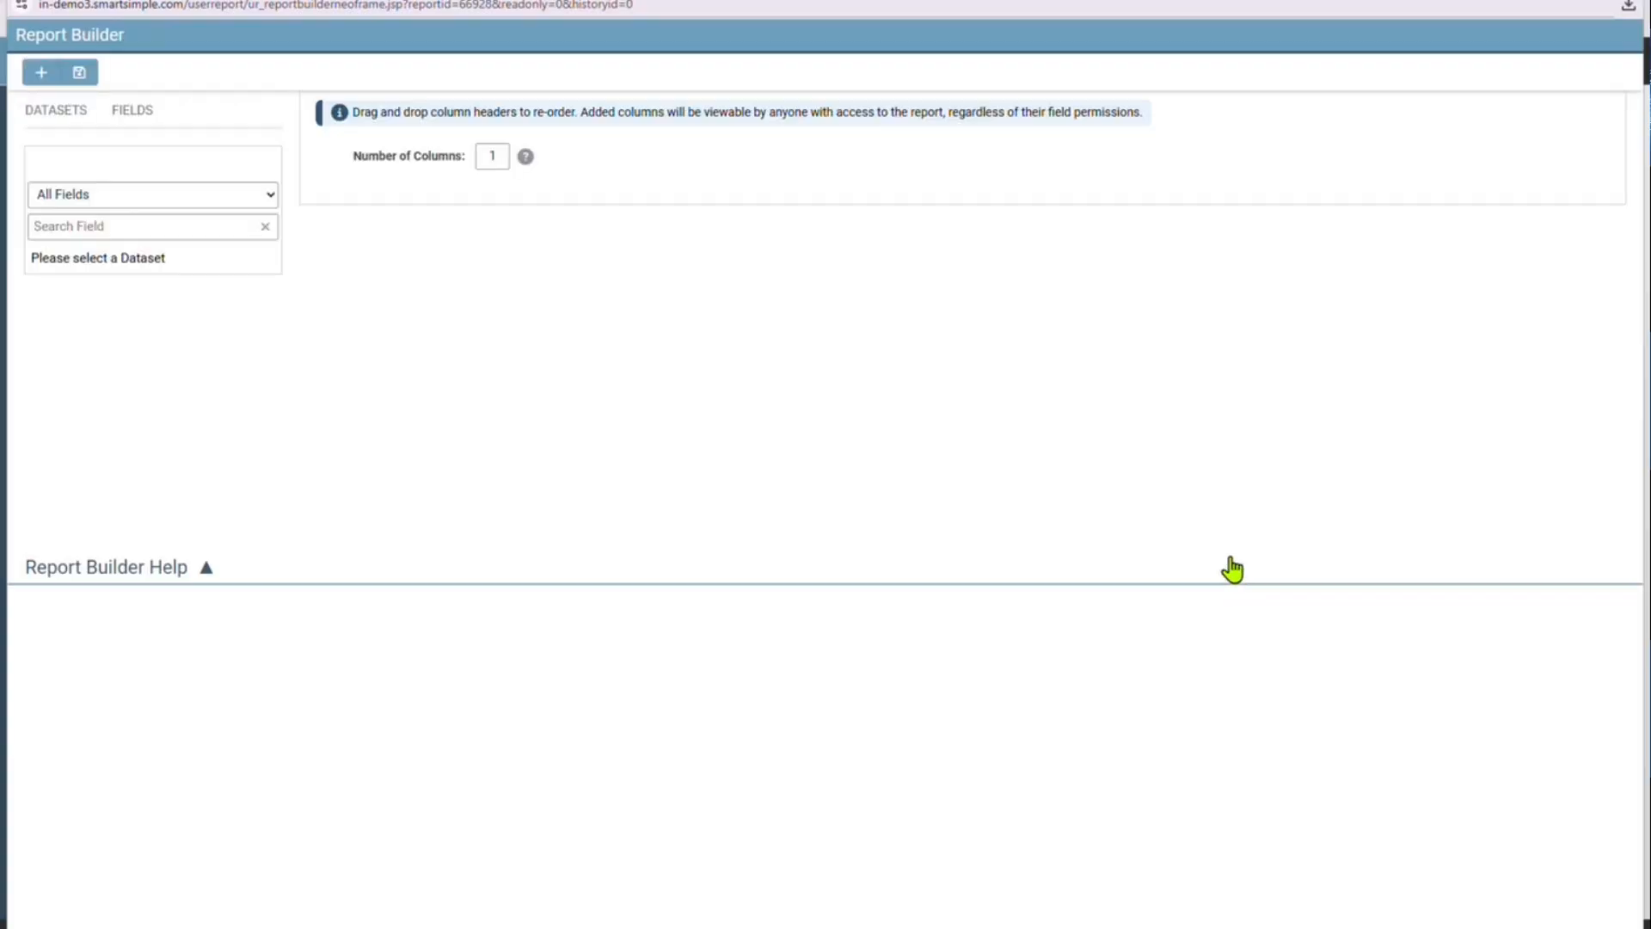
drag(1256, 693, 1529, 695)
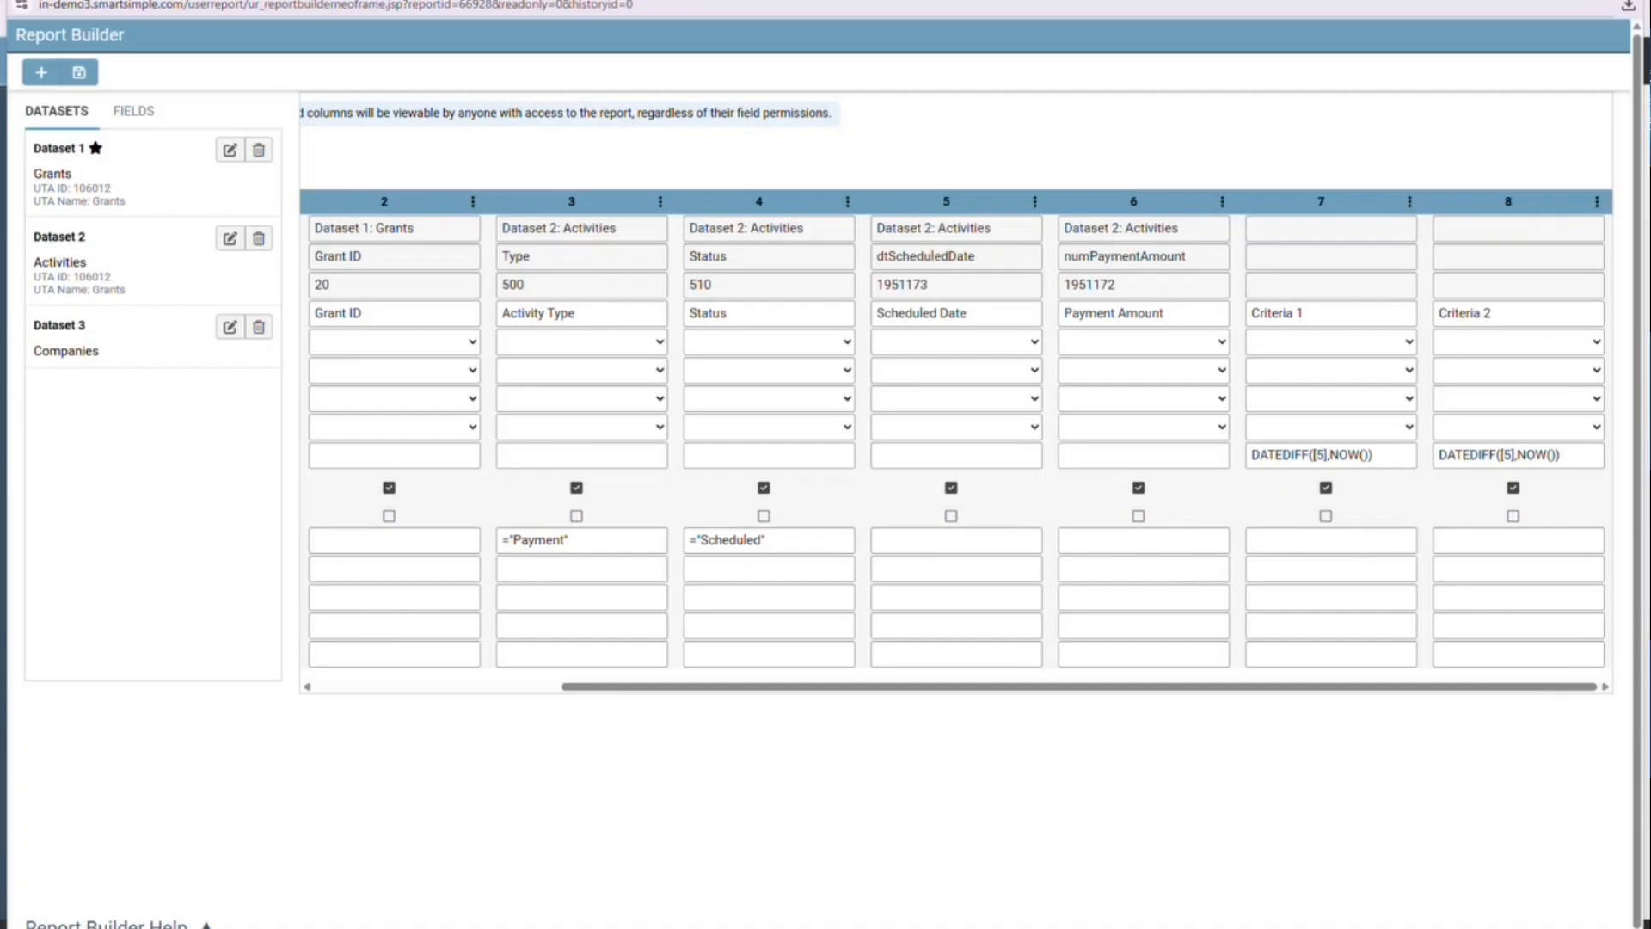
click(1306, 546)
text(>=0)
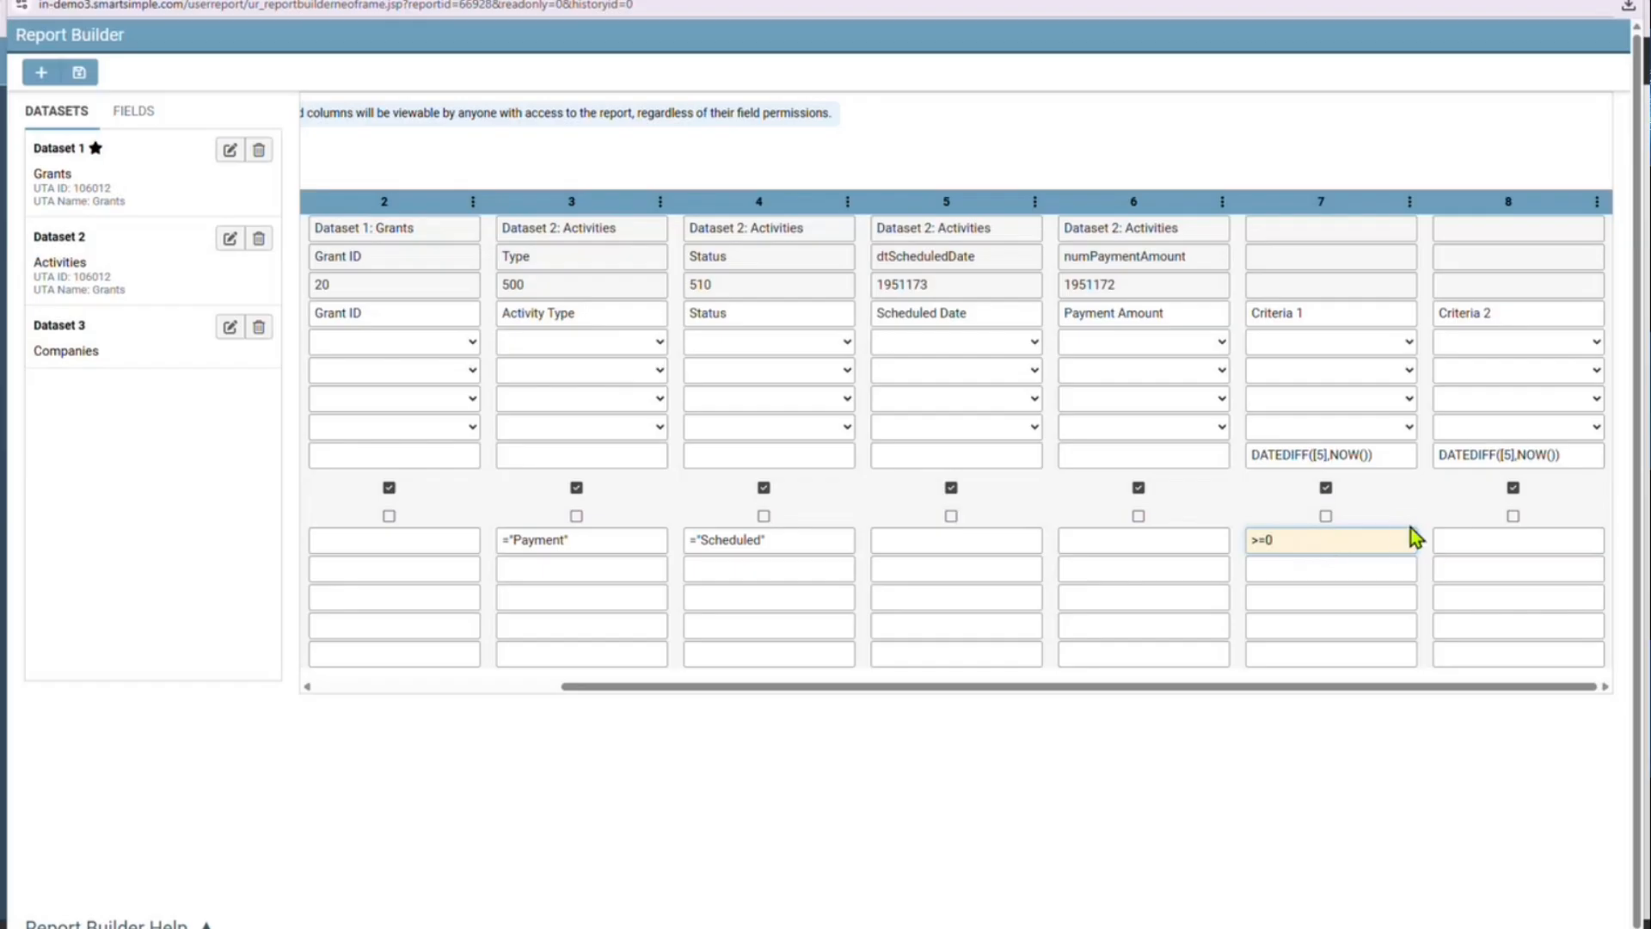
click(1465, 538)
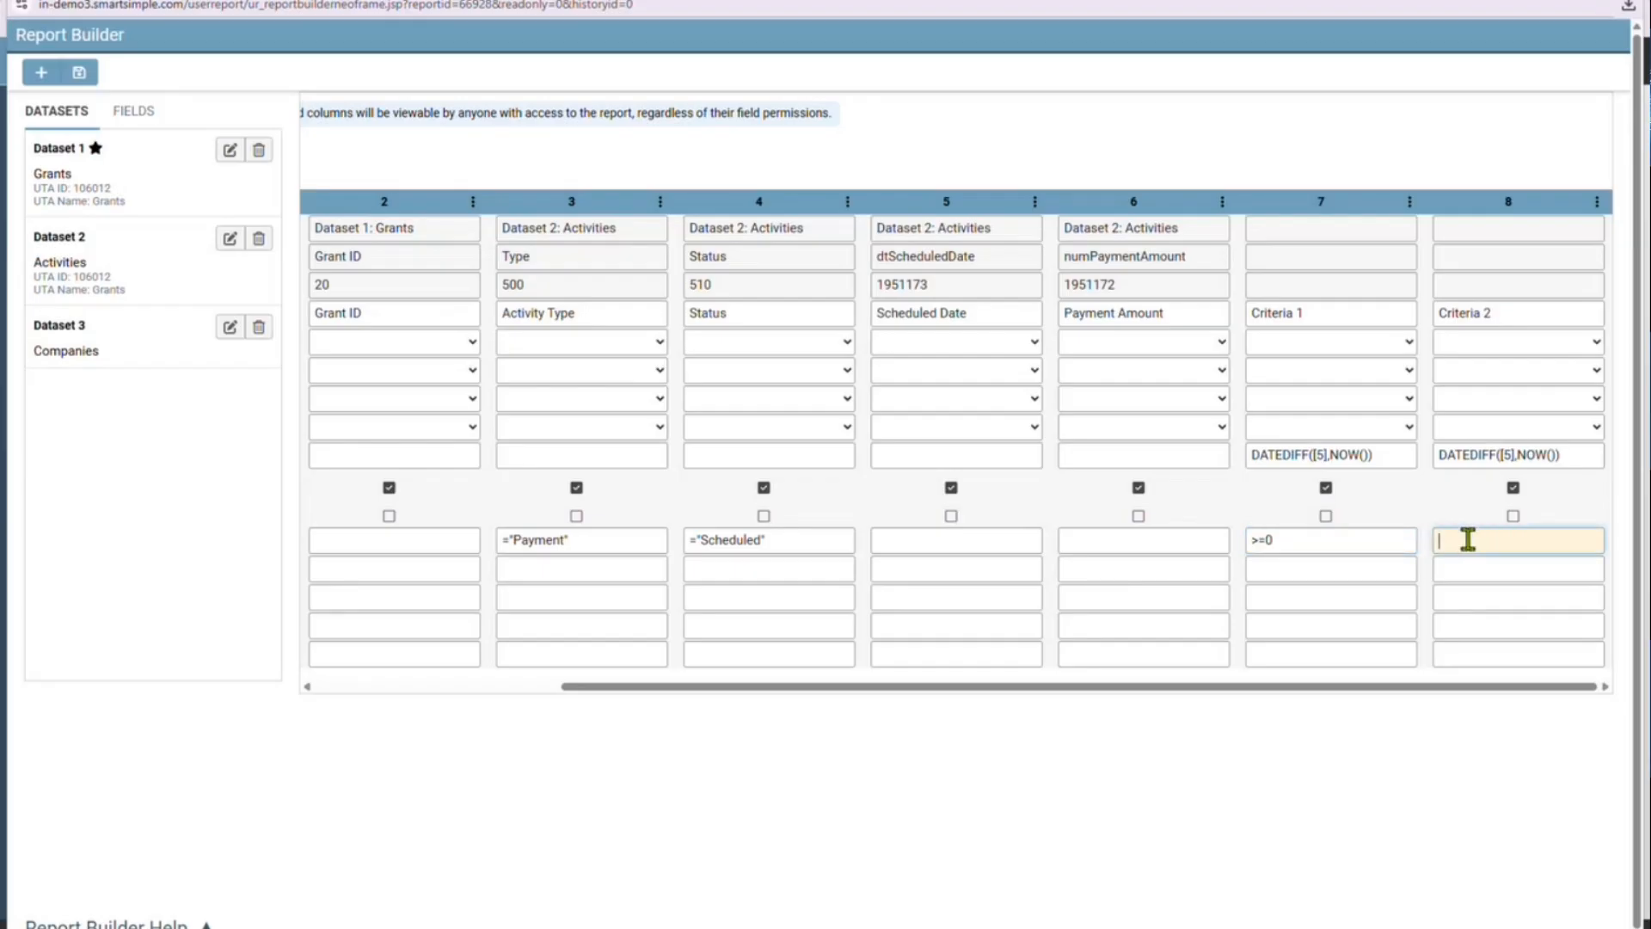
text(<30)
key(Left)
key(Left)
text(=)
click(1371, 569)
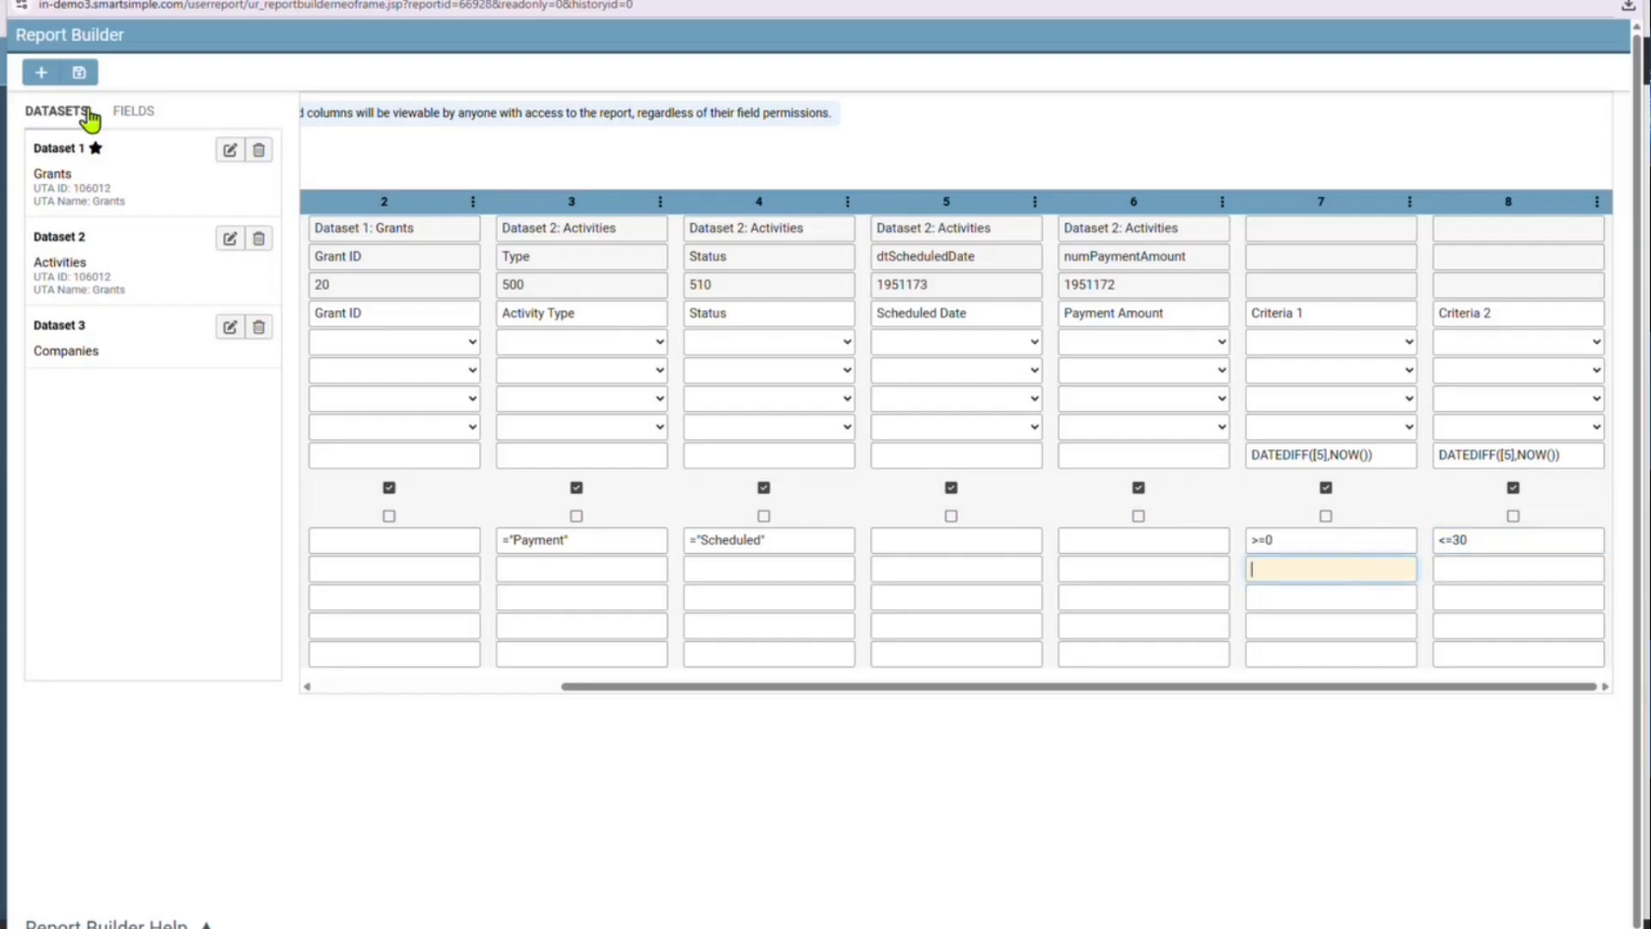
Build the report with the 0 to 30 day criteria and preview the remaining payments
click(85, 73)
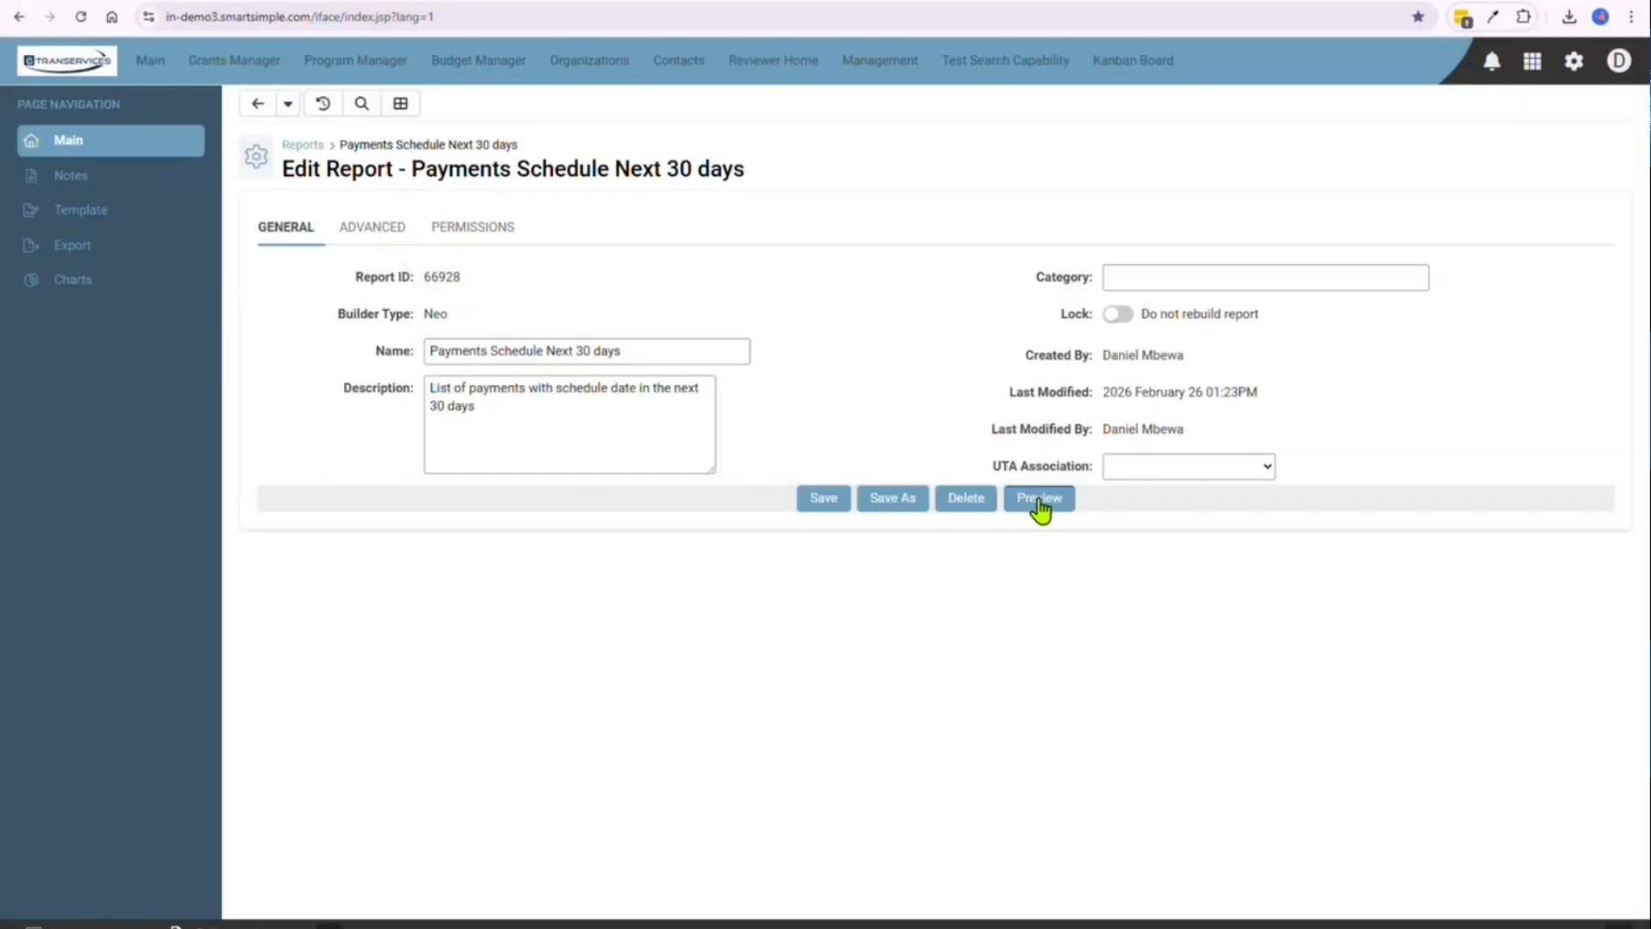
click(1039, 501)
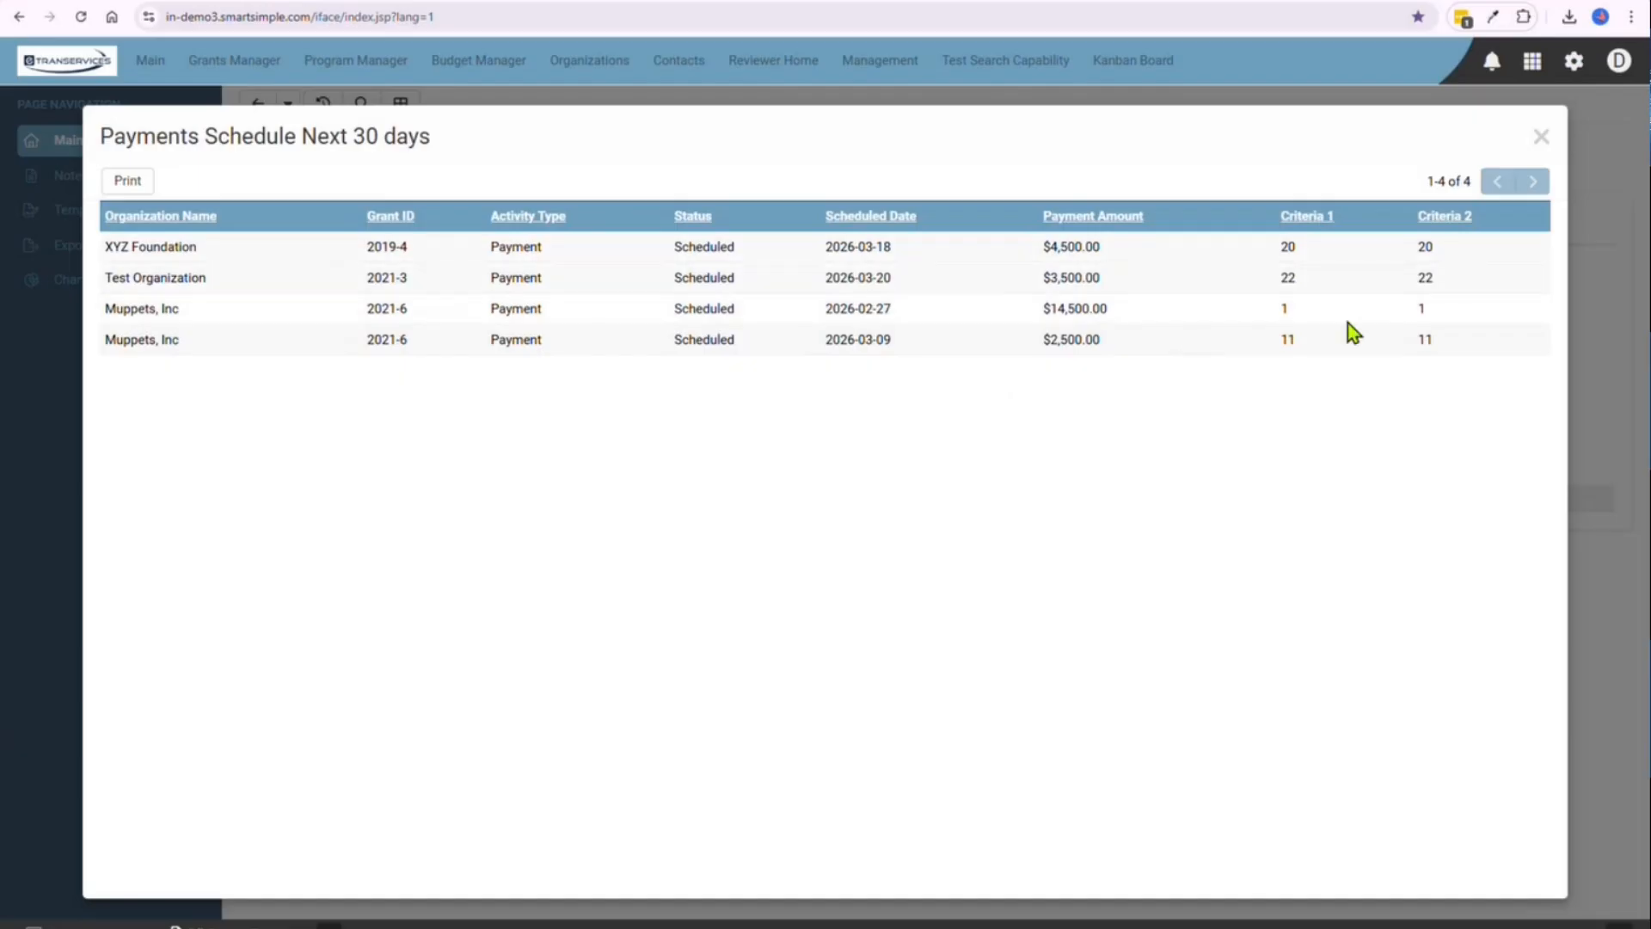
click(1541, 142)
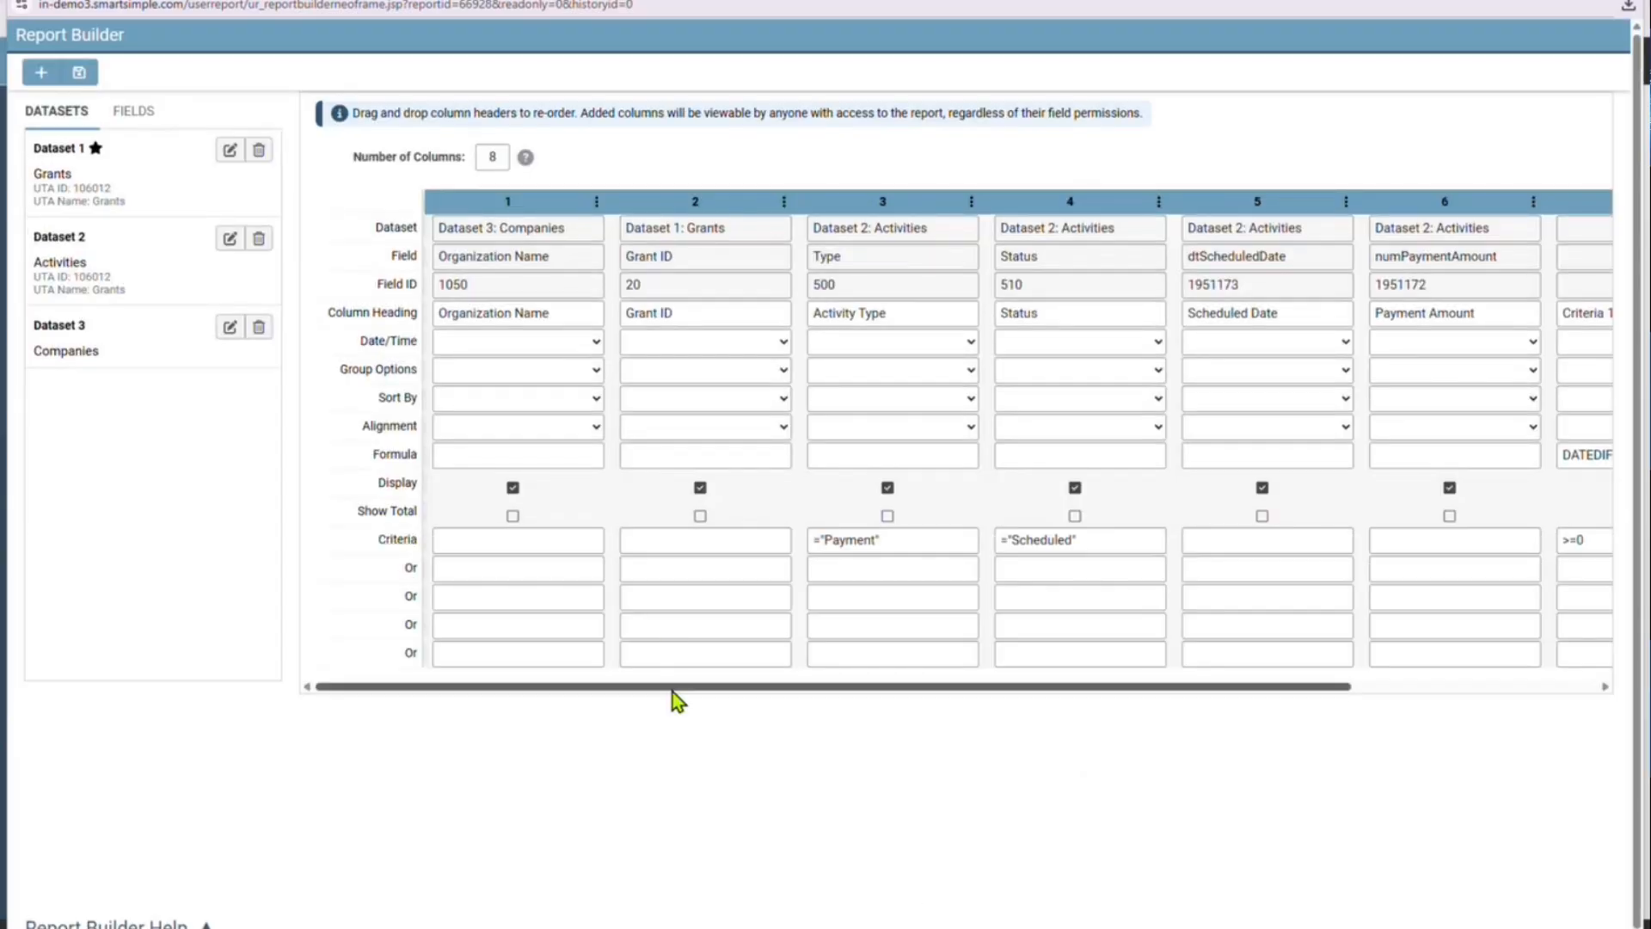
Turn off the display of the Criteria 1 and Criteria 2 columns in the Report Builder
drag(672, 693, 1099, 724)
click(1325, 488)
click(1514, 487)
Set the group options to Total Group By for Organization Name, Total By Sum for Payment Amount and Display Total Label for Scheduled Date
drag(1279, 688, 648, 679)
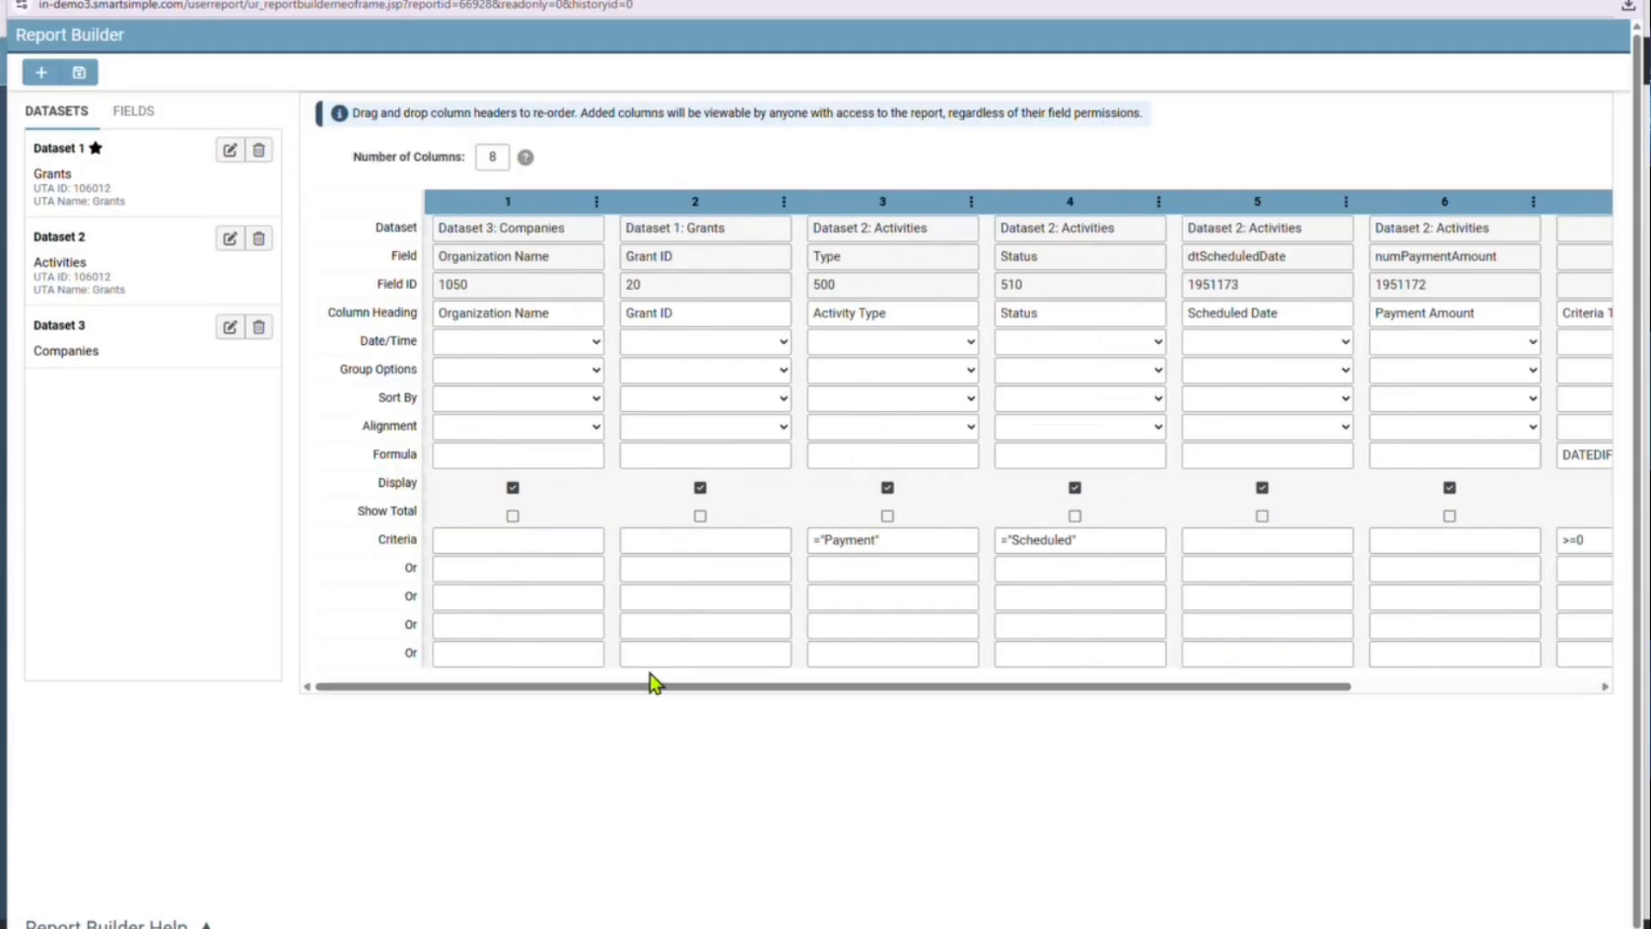
click(518, 369)
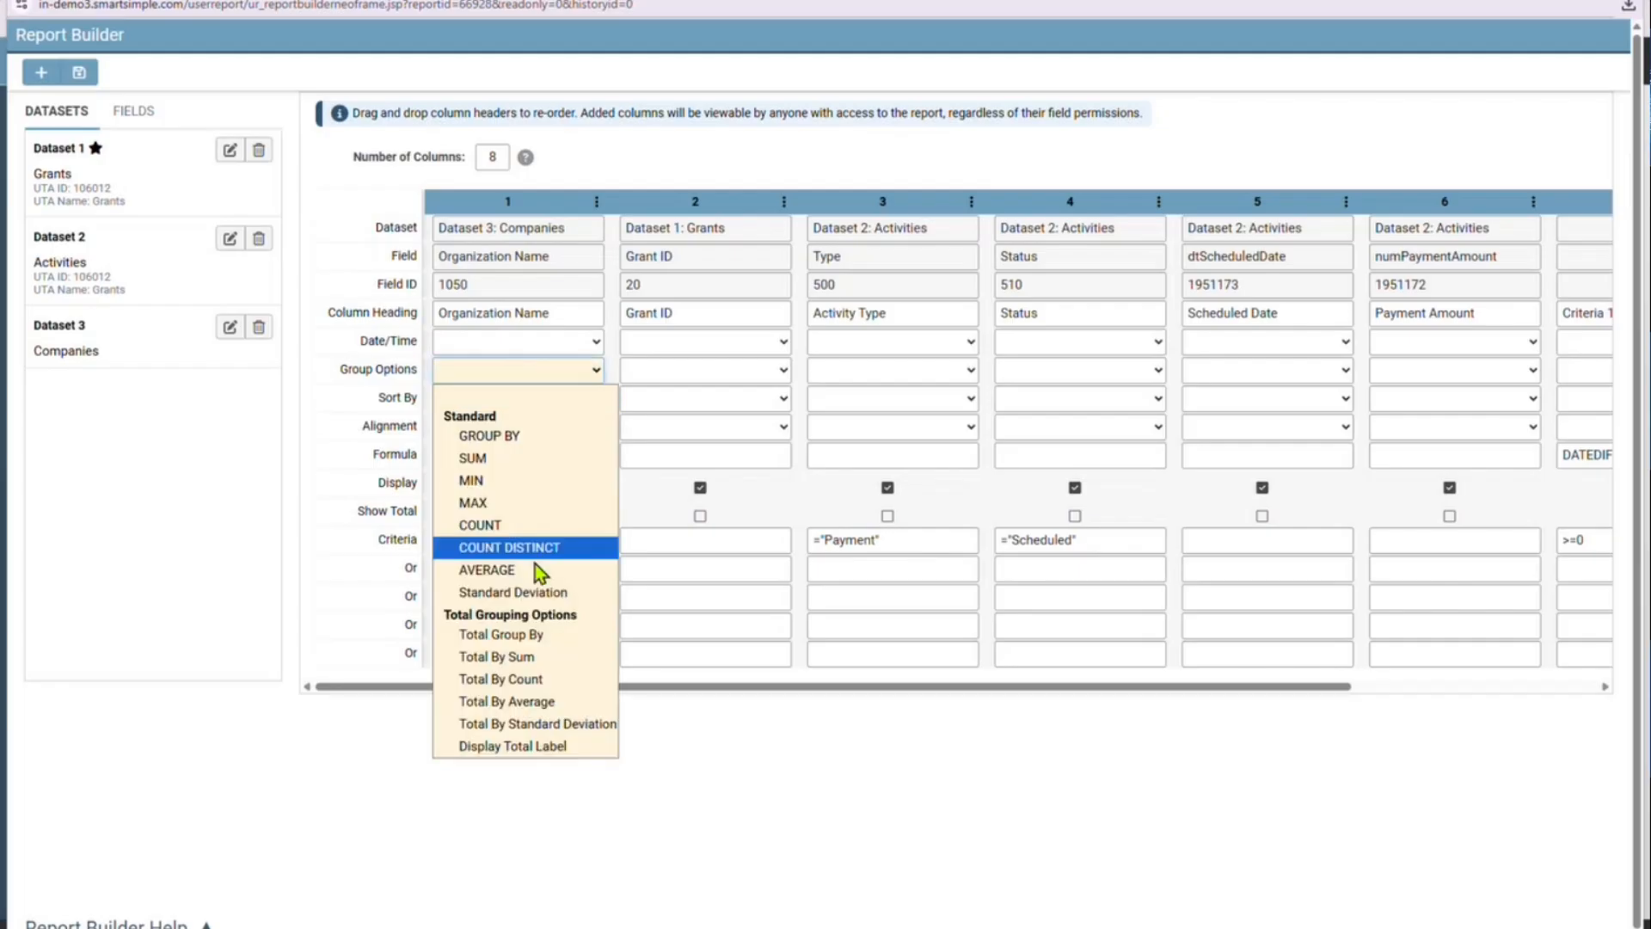
click(536, 638)
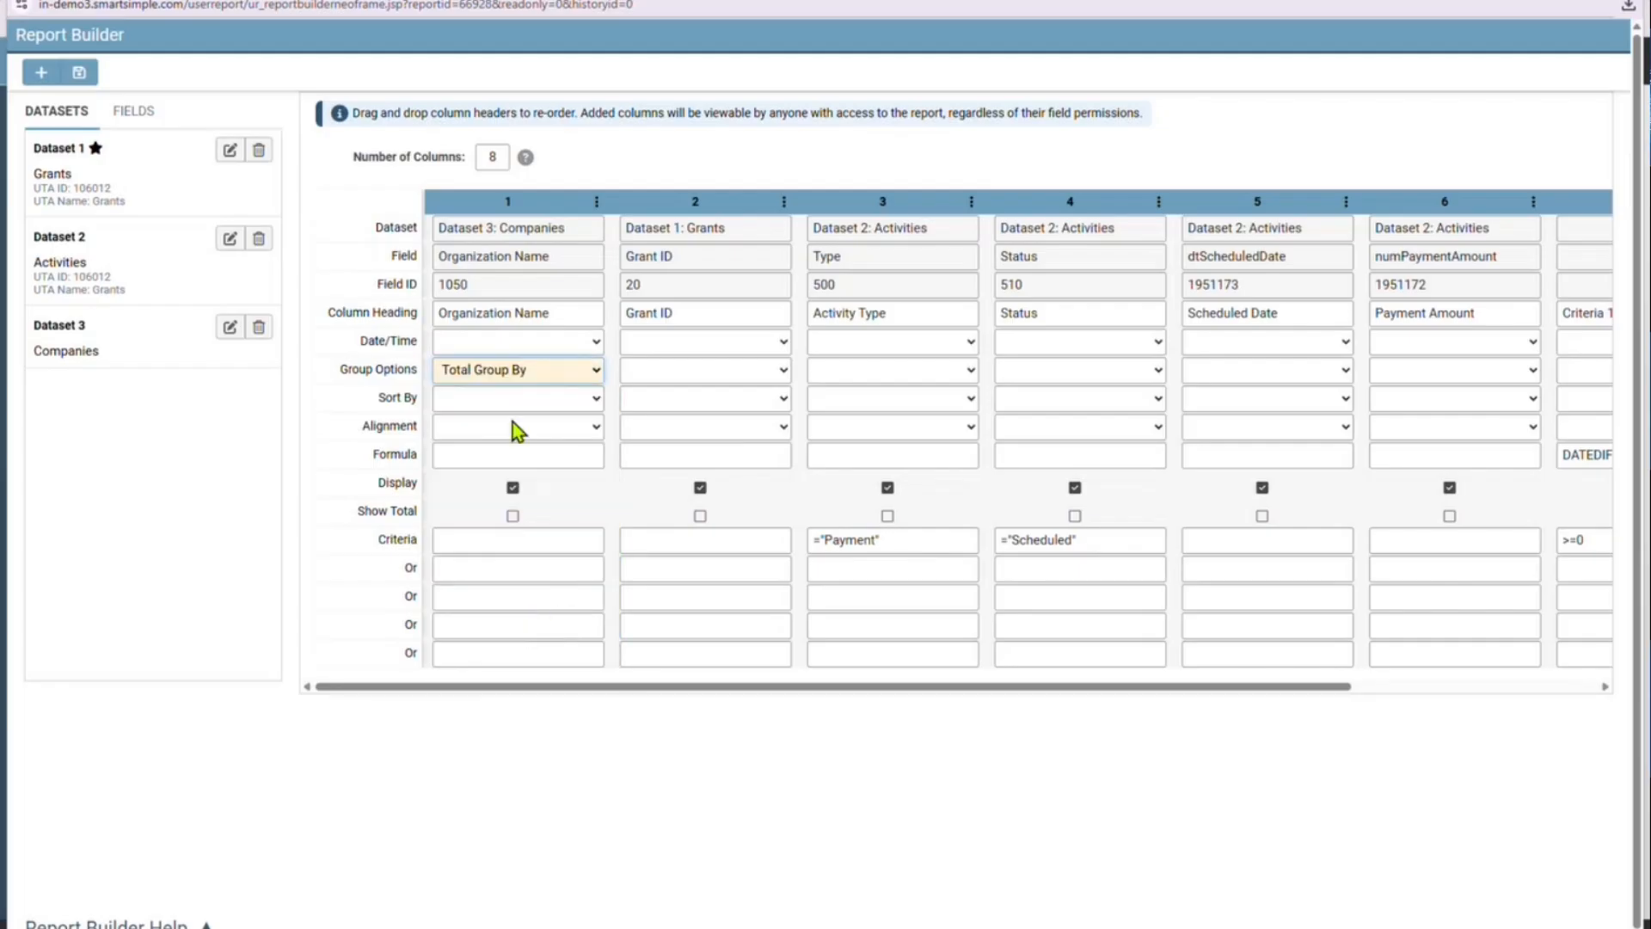
drag(590, 686, 830, 686)
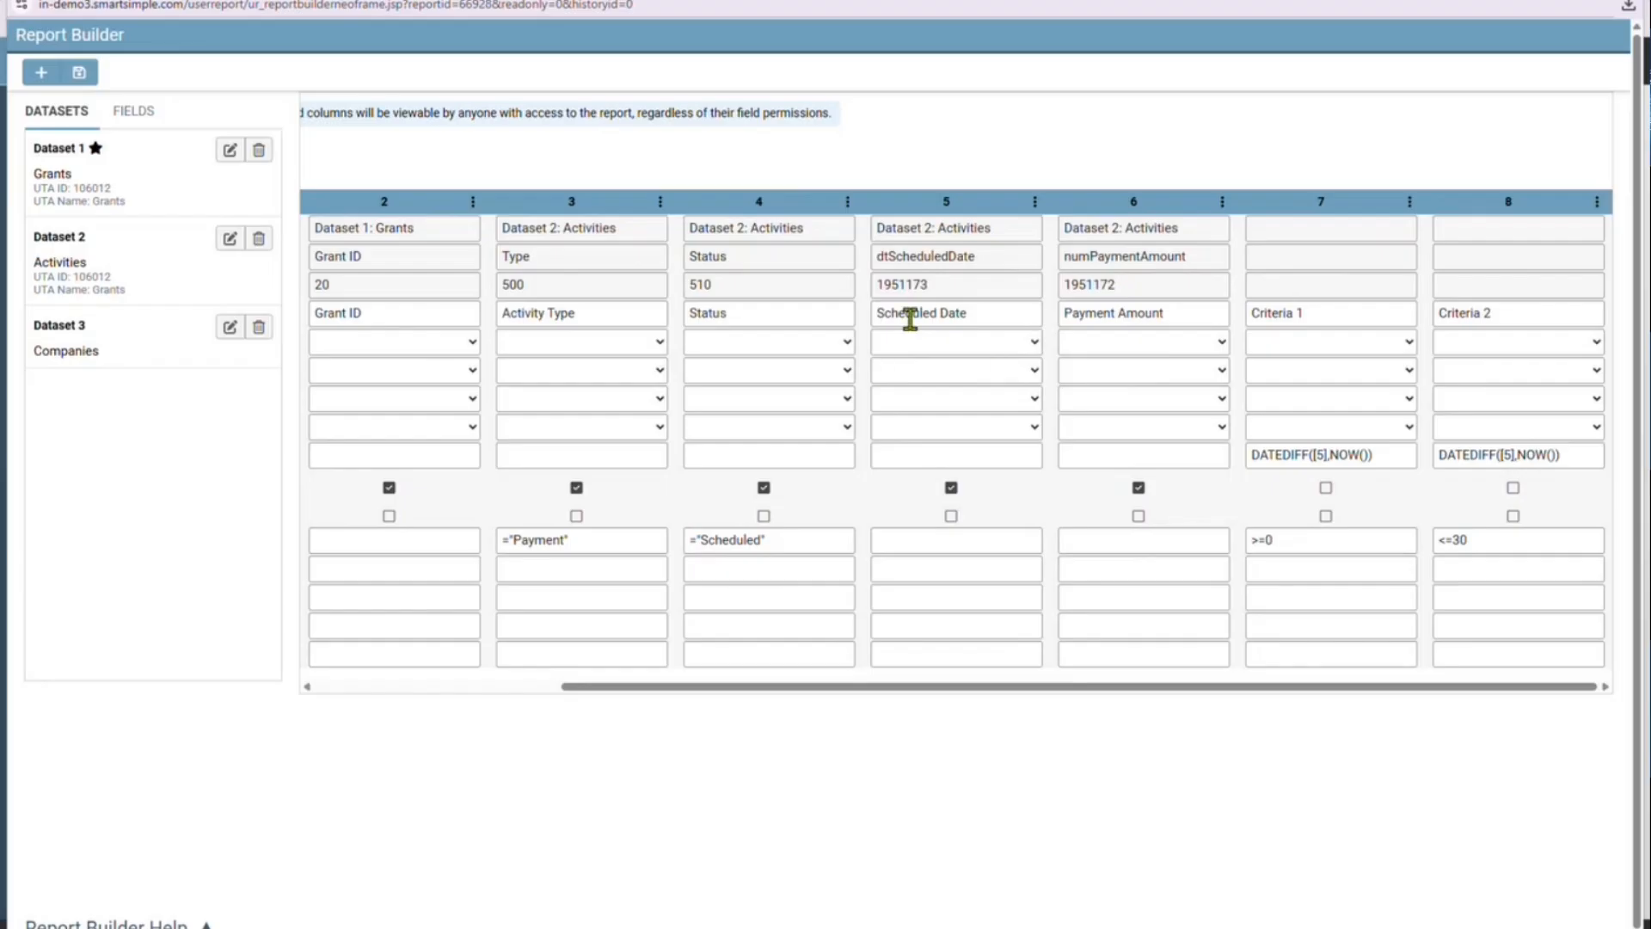
click(1143, 375)
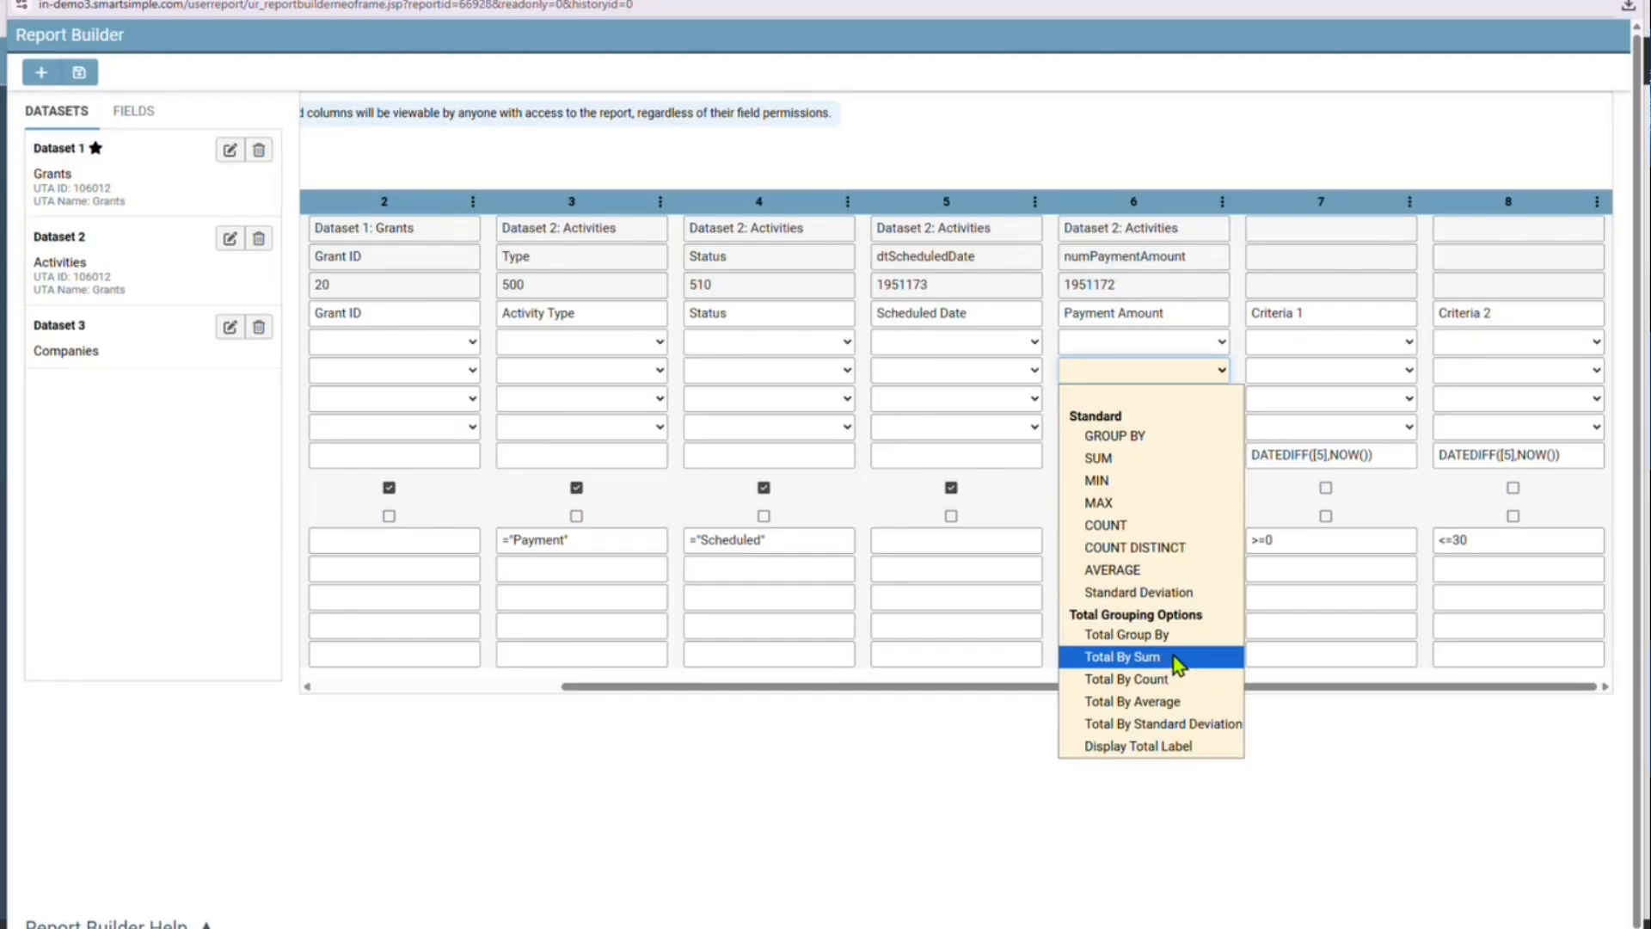
click(1157, 658)
click(1015, 370)
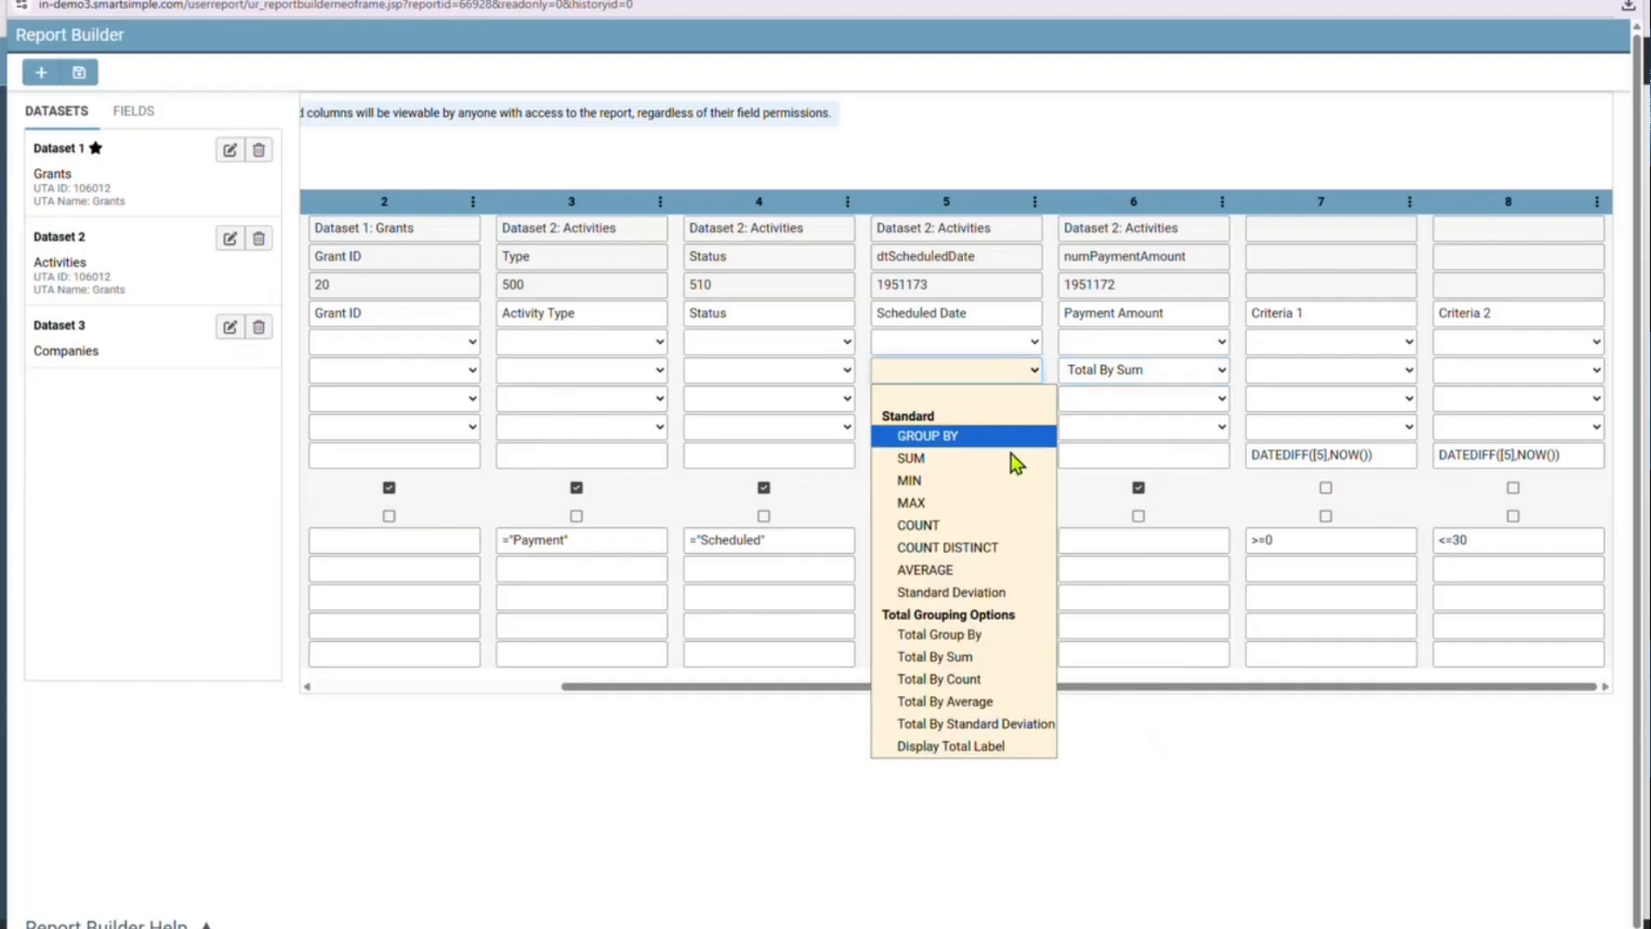
click(1002, 747)
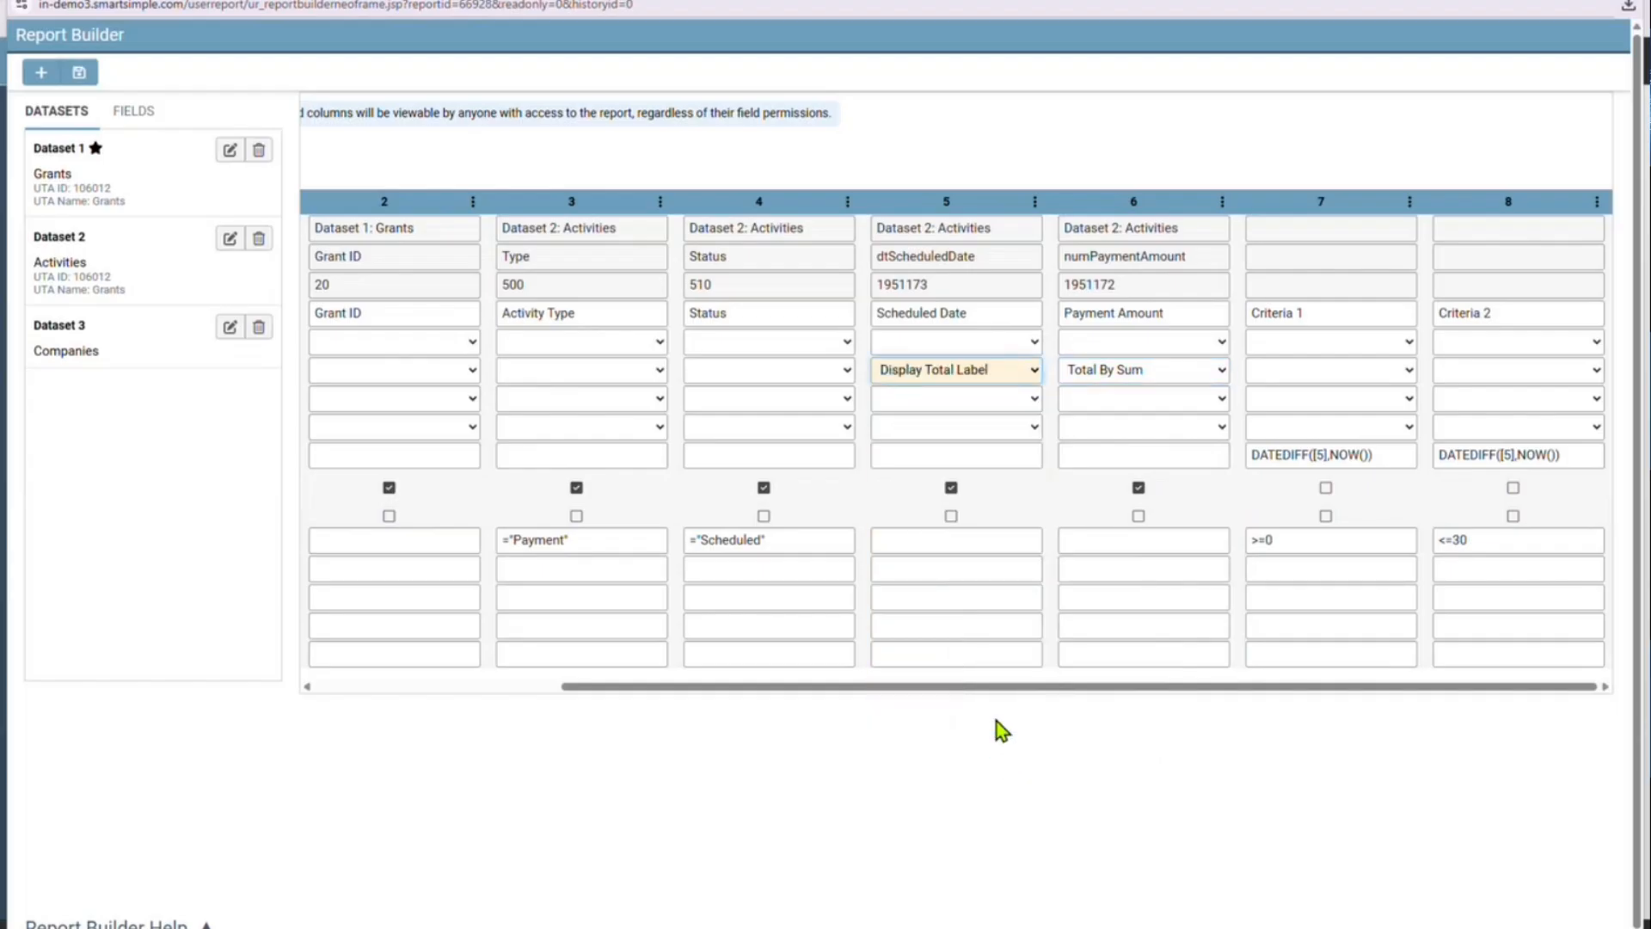
Set the Payment Amount column's alignment to Right, and build and preview the report grouped by organization
click(1133, 426)
click(1125, 515)
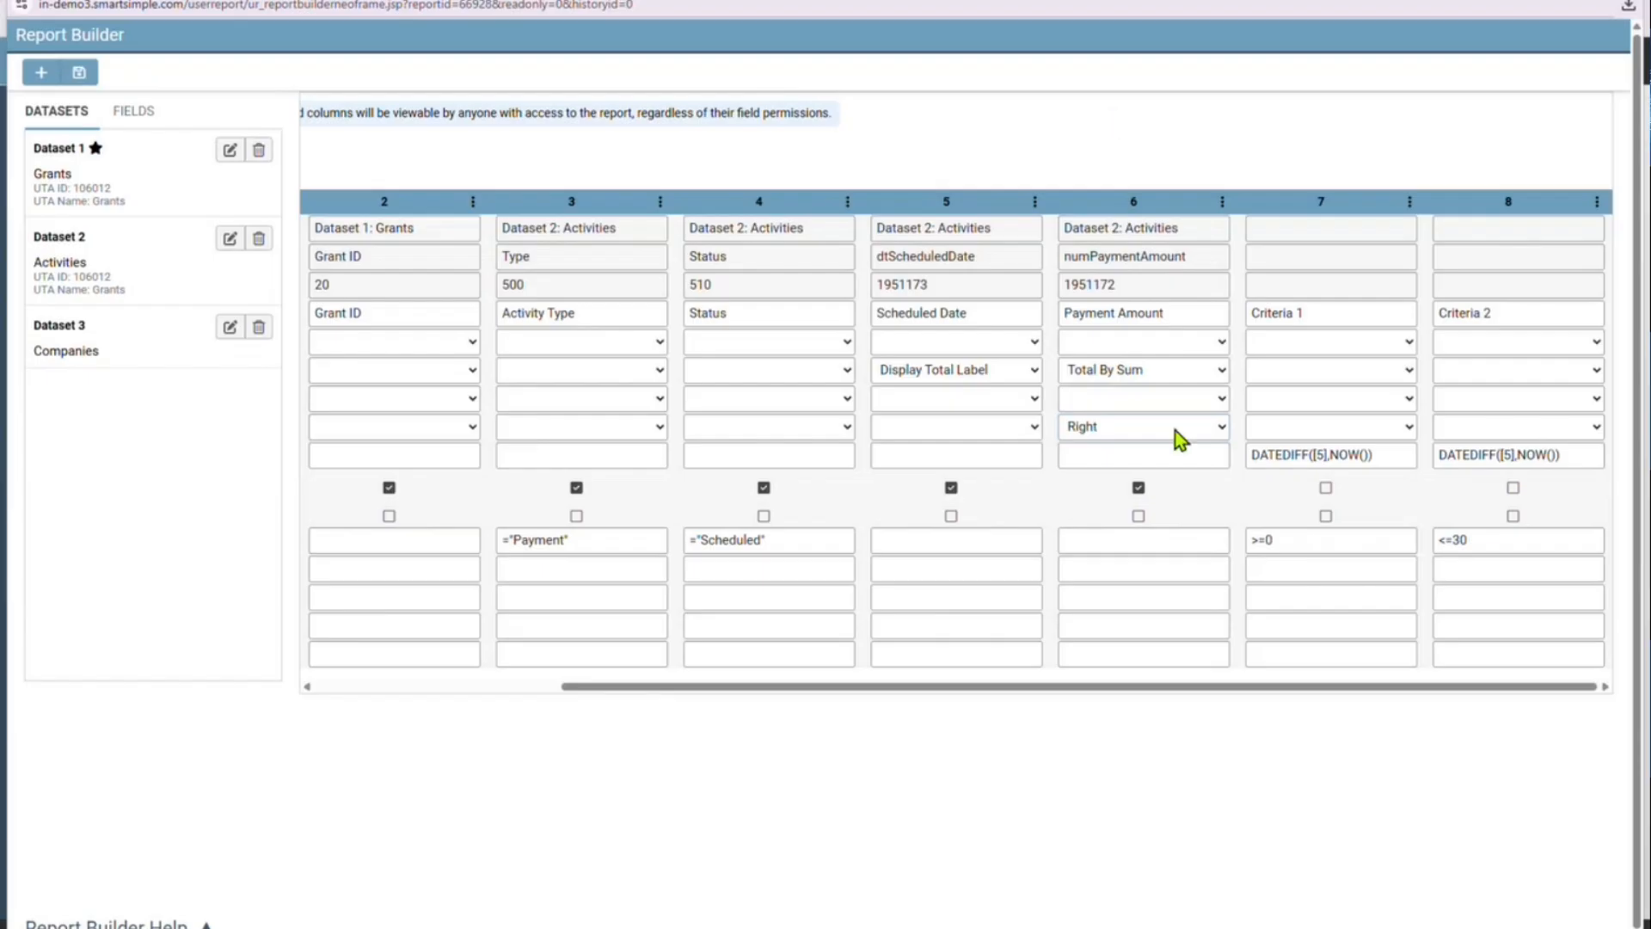
click(82, 76)
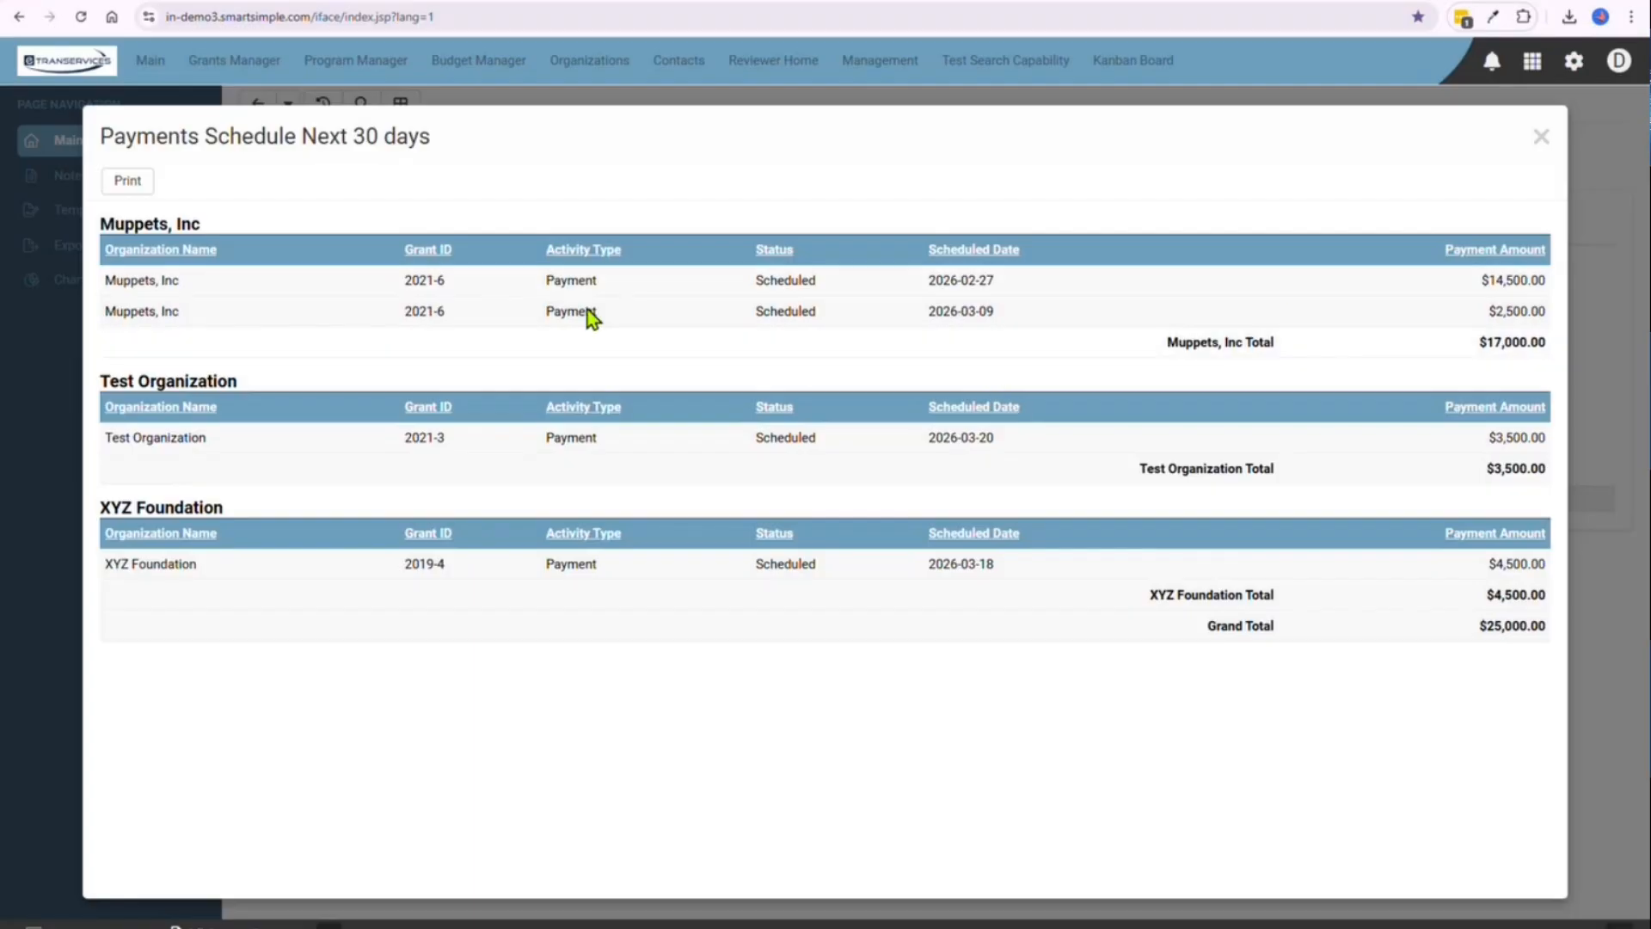
click(1541, 137)
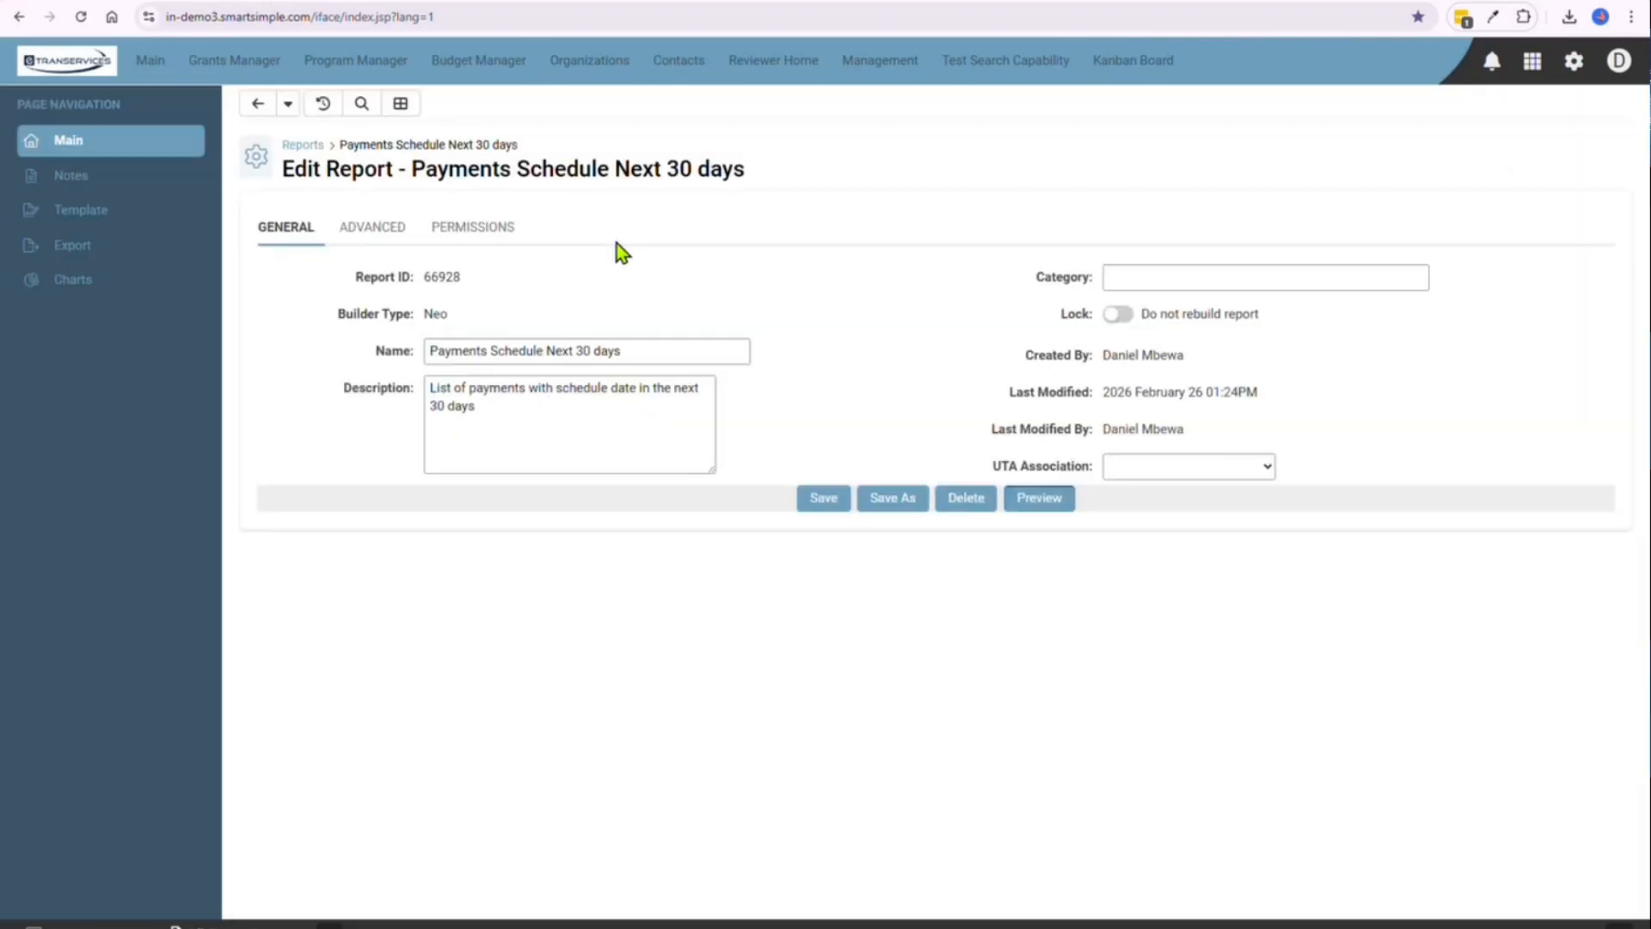
Set the report's file export format to MS Excel (.xlsx) and save the export settings
click(137, 253)
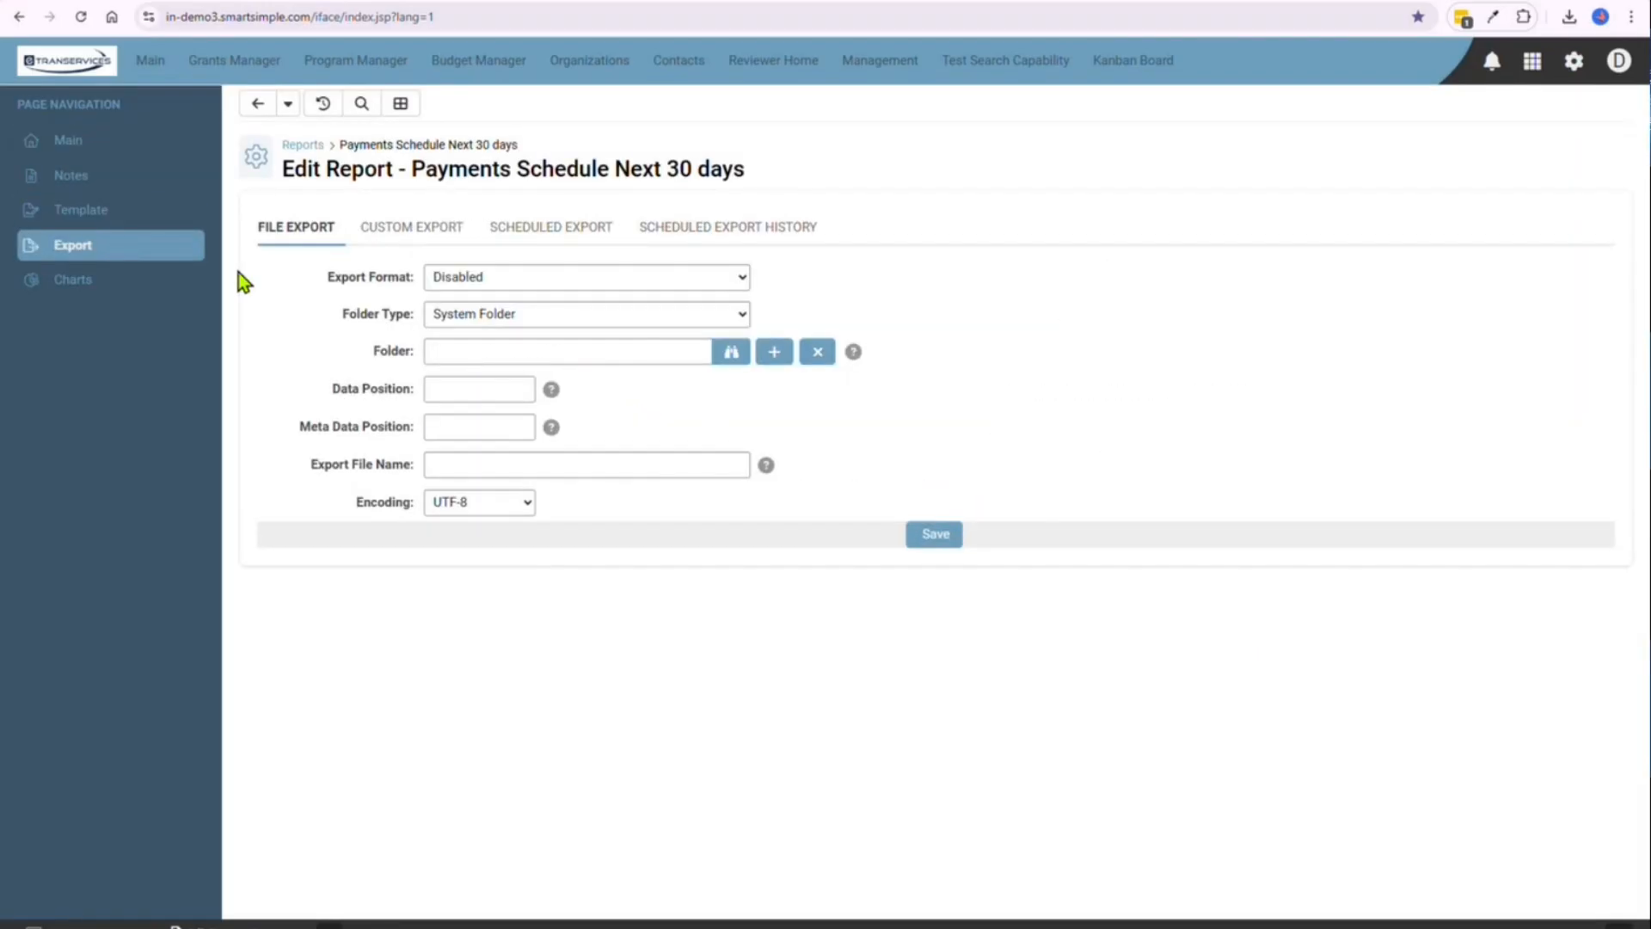
click(461, 277)
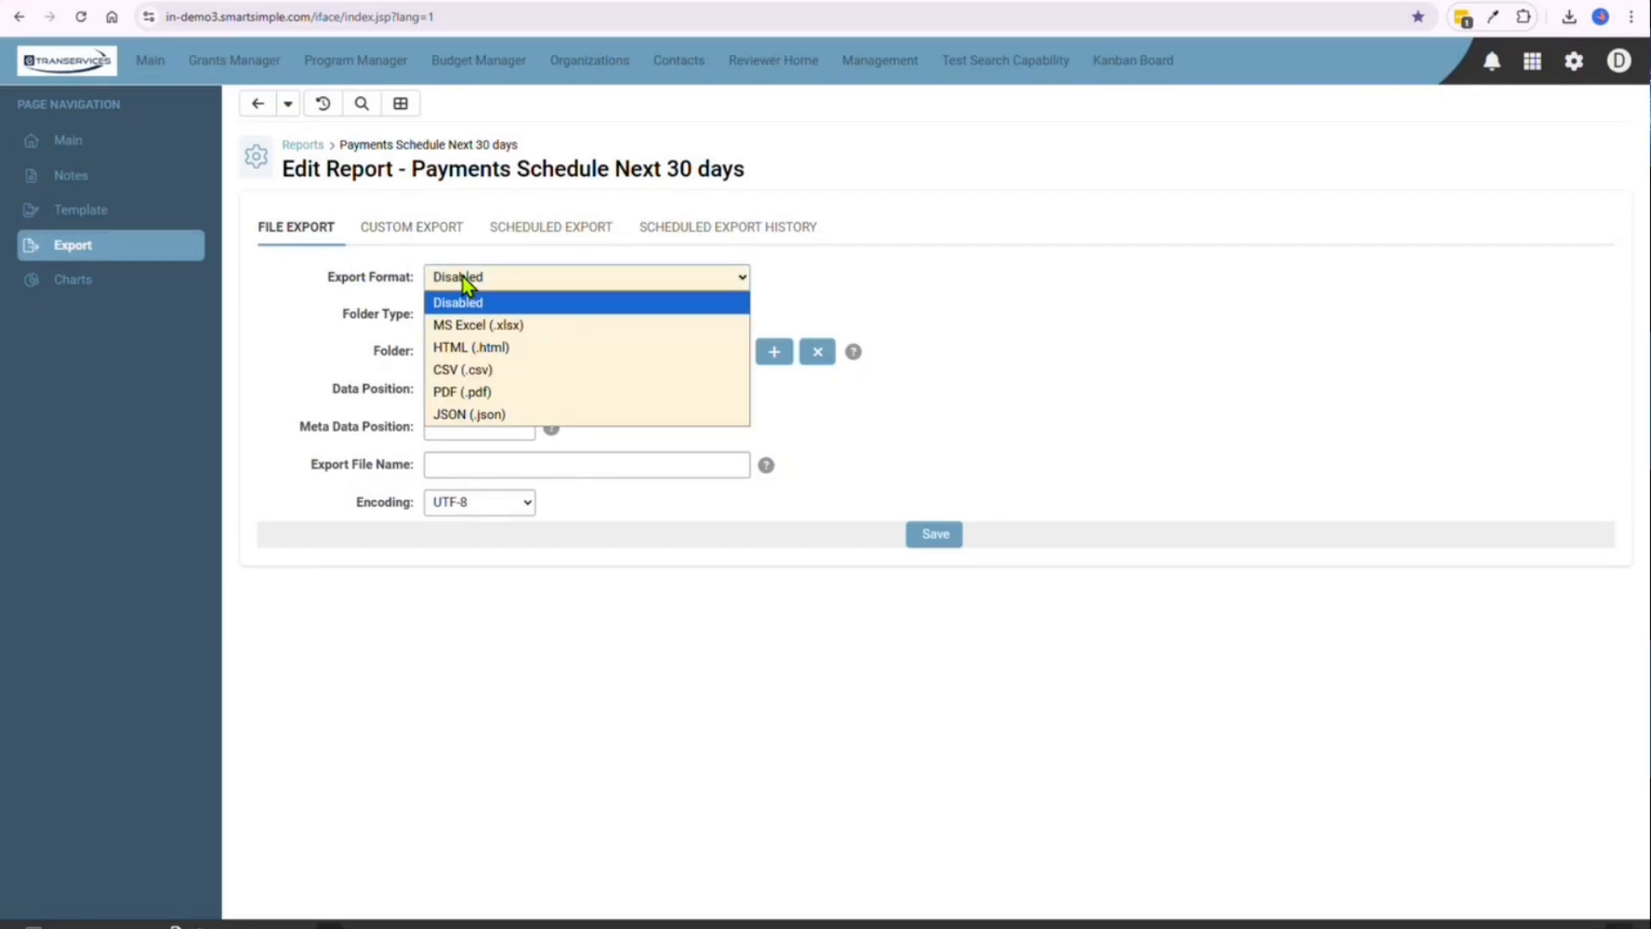
click(498, 326)
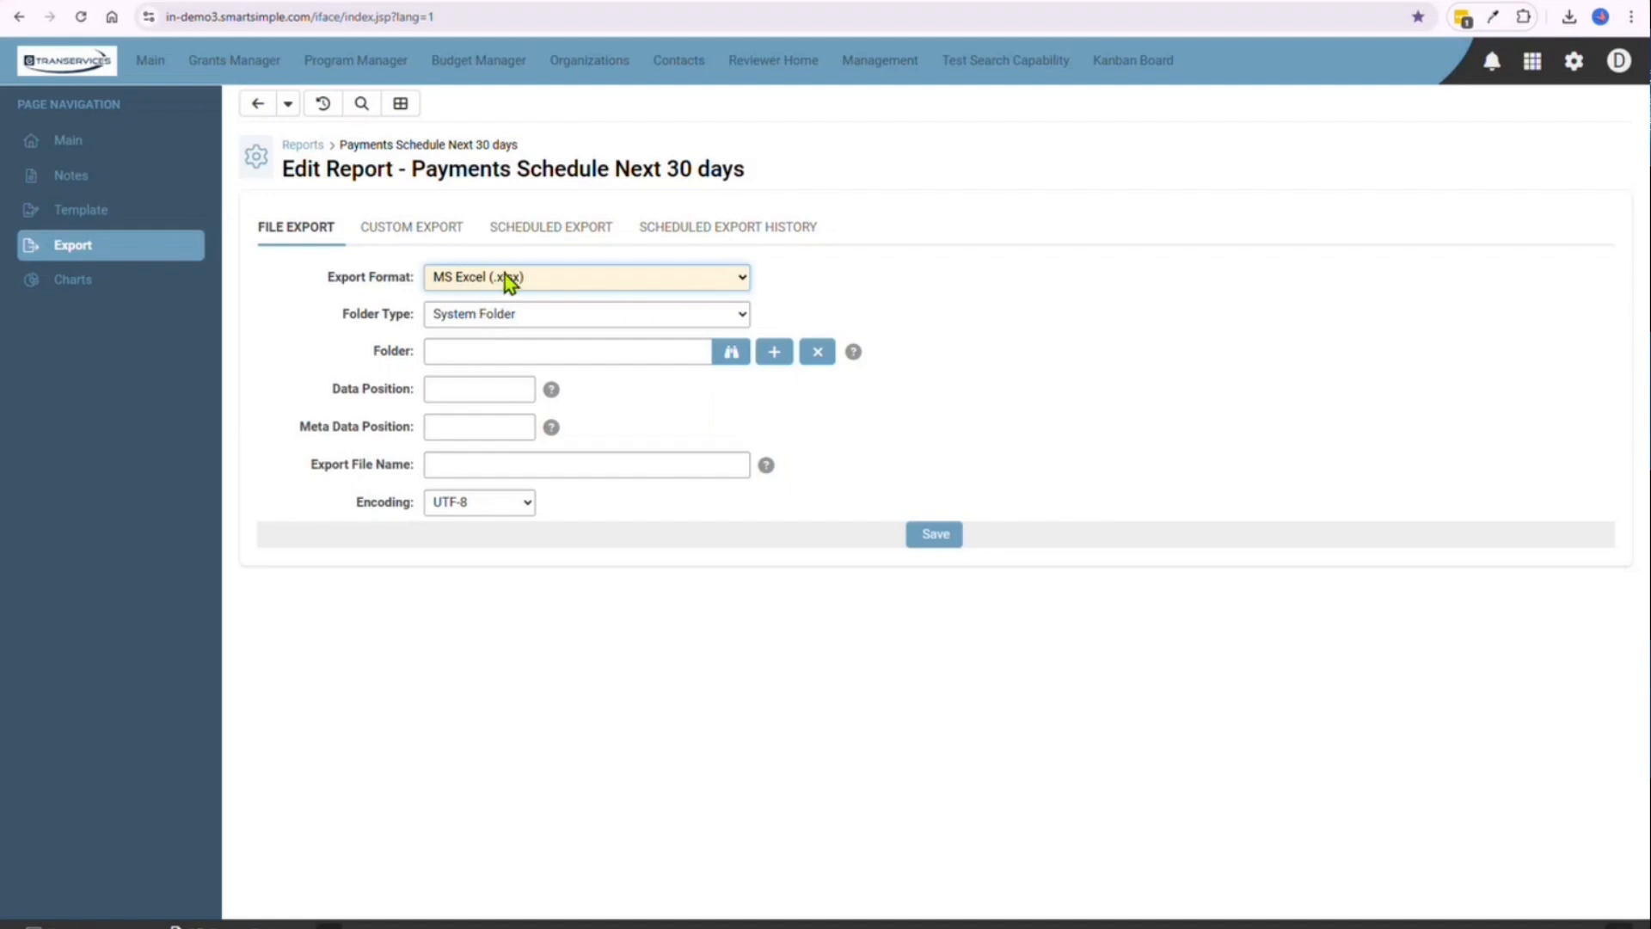
click(508, 276)
click(907, 292)
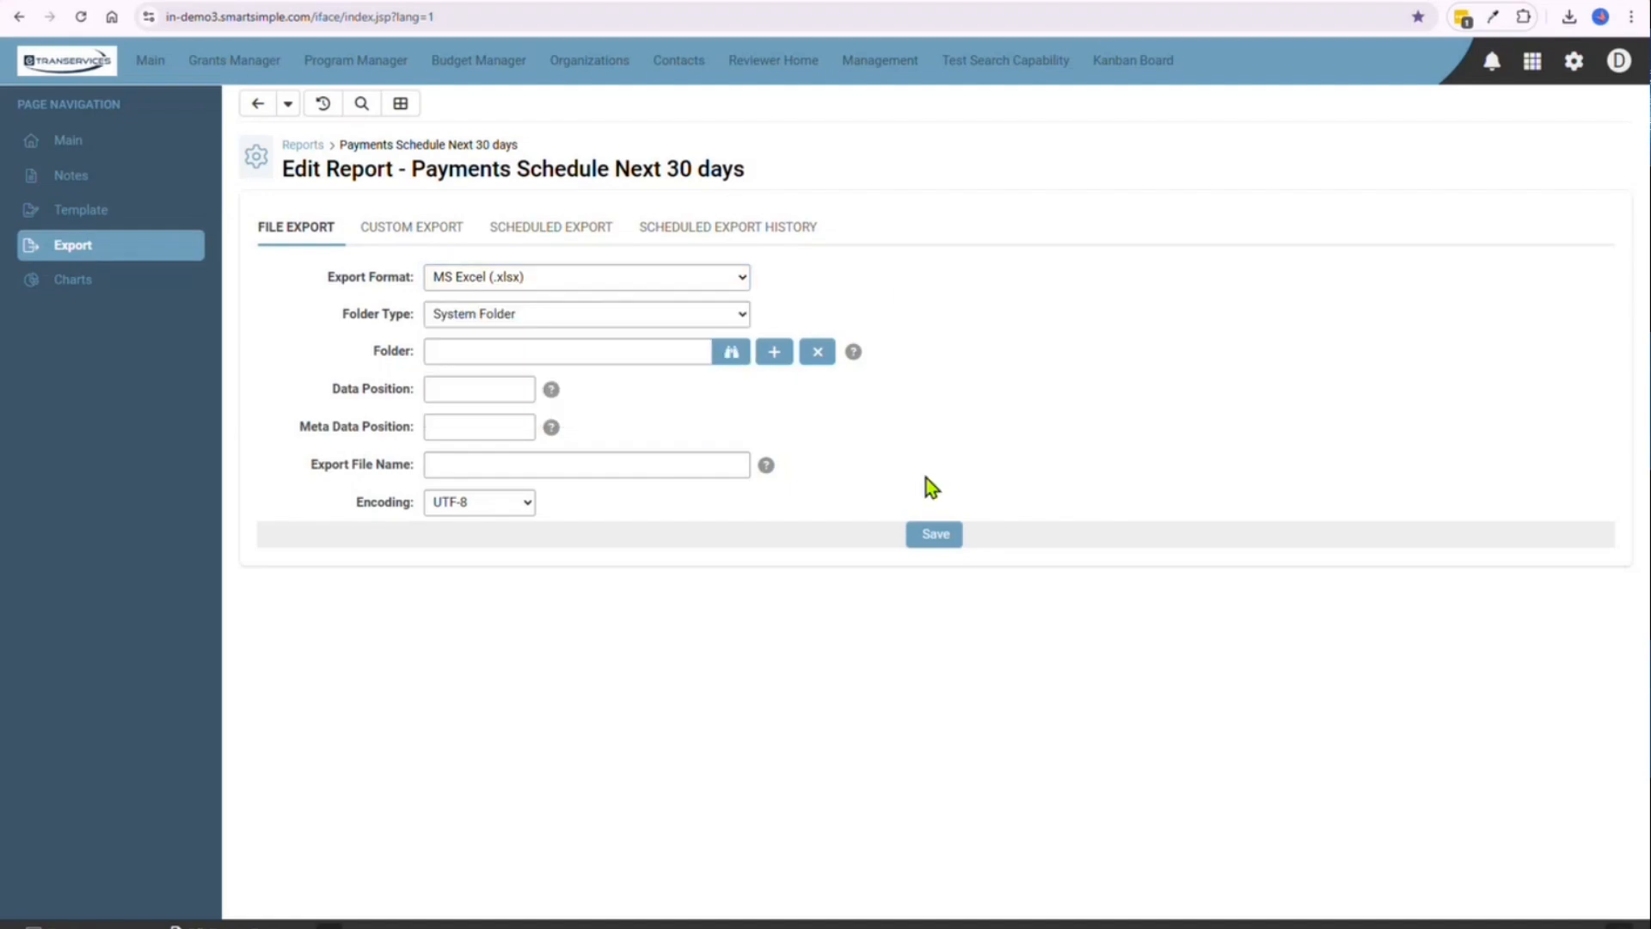
click(937, 536)
Preview the report and export it to the Downloads folder as Book.xlsx
click(99, 165)
click(1027, 502)
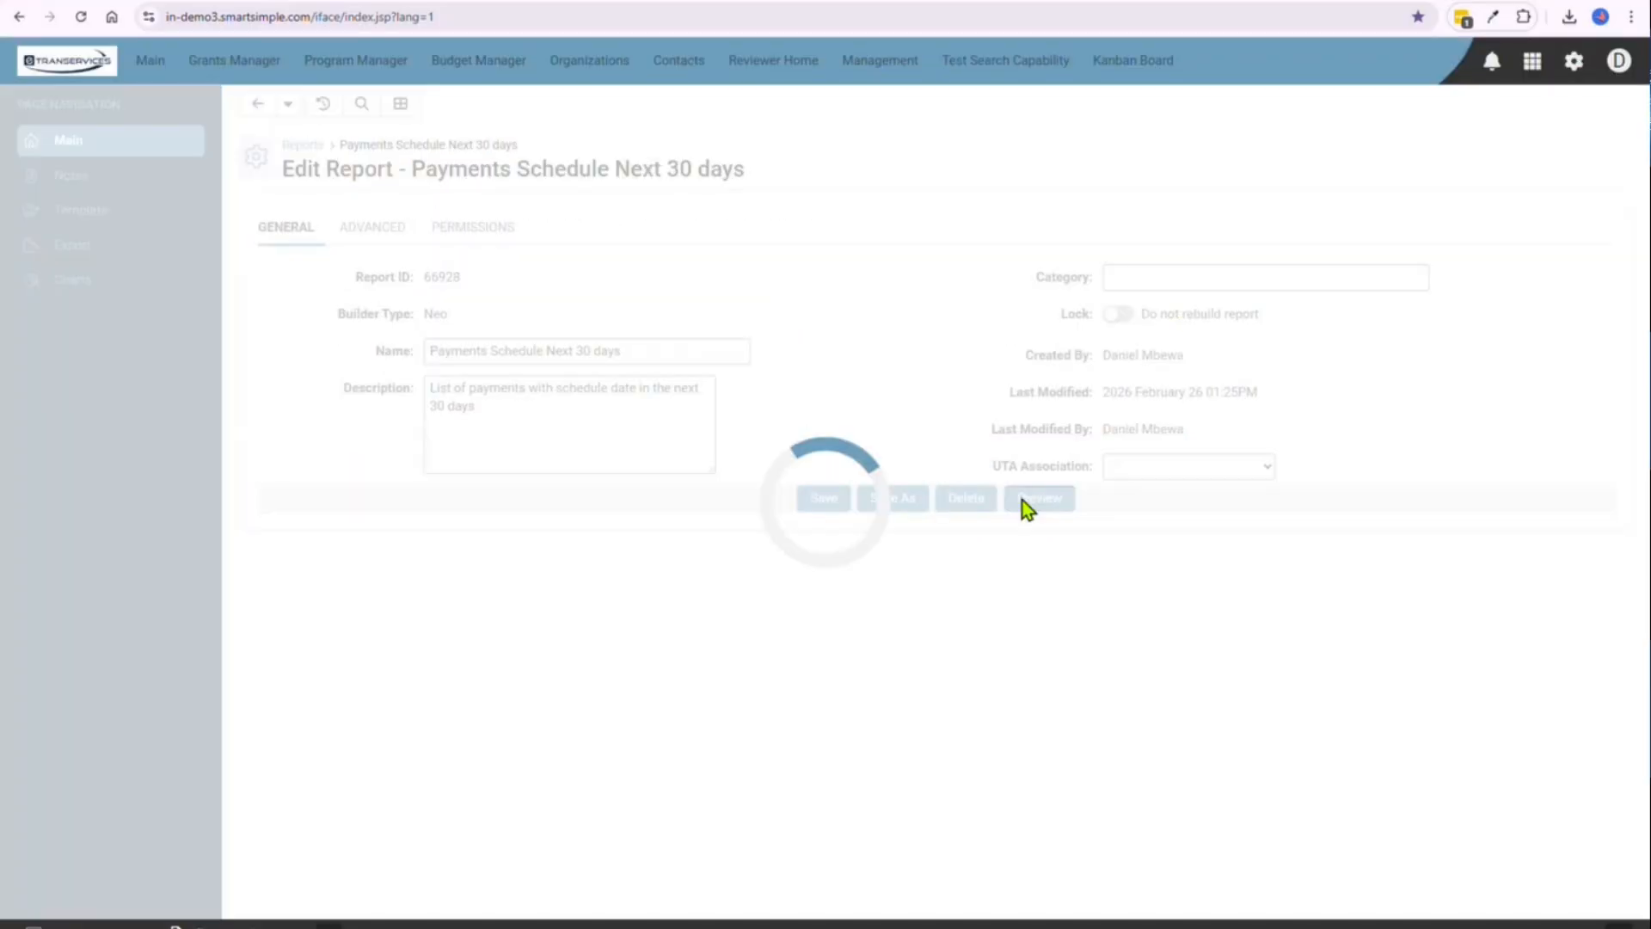
click(173, 181)
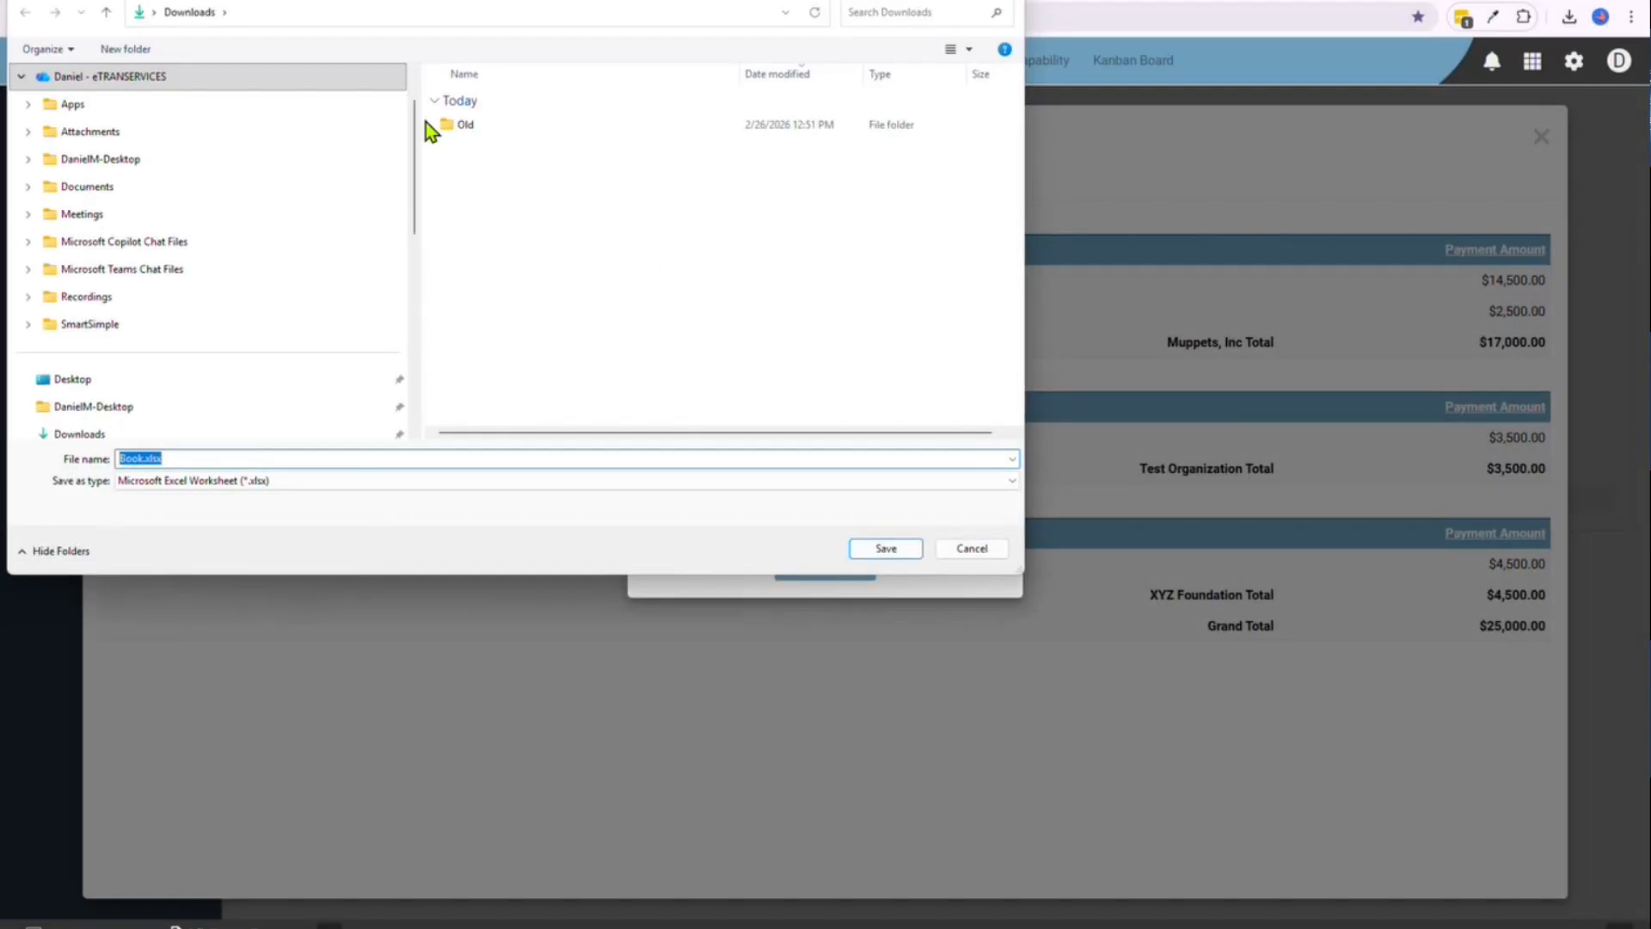
click(899, 548)
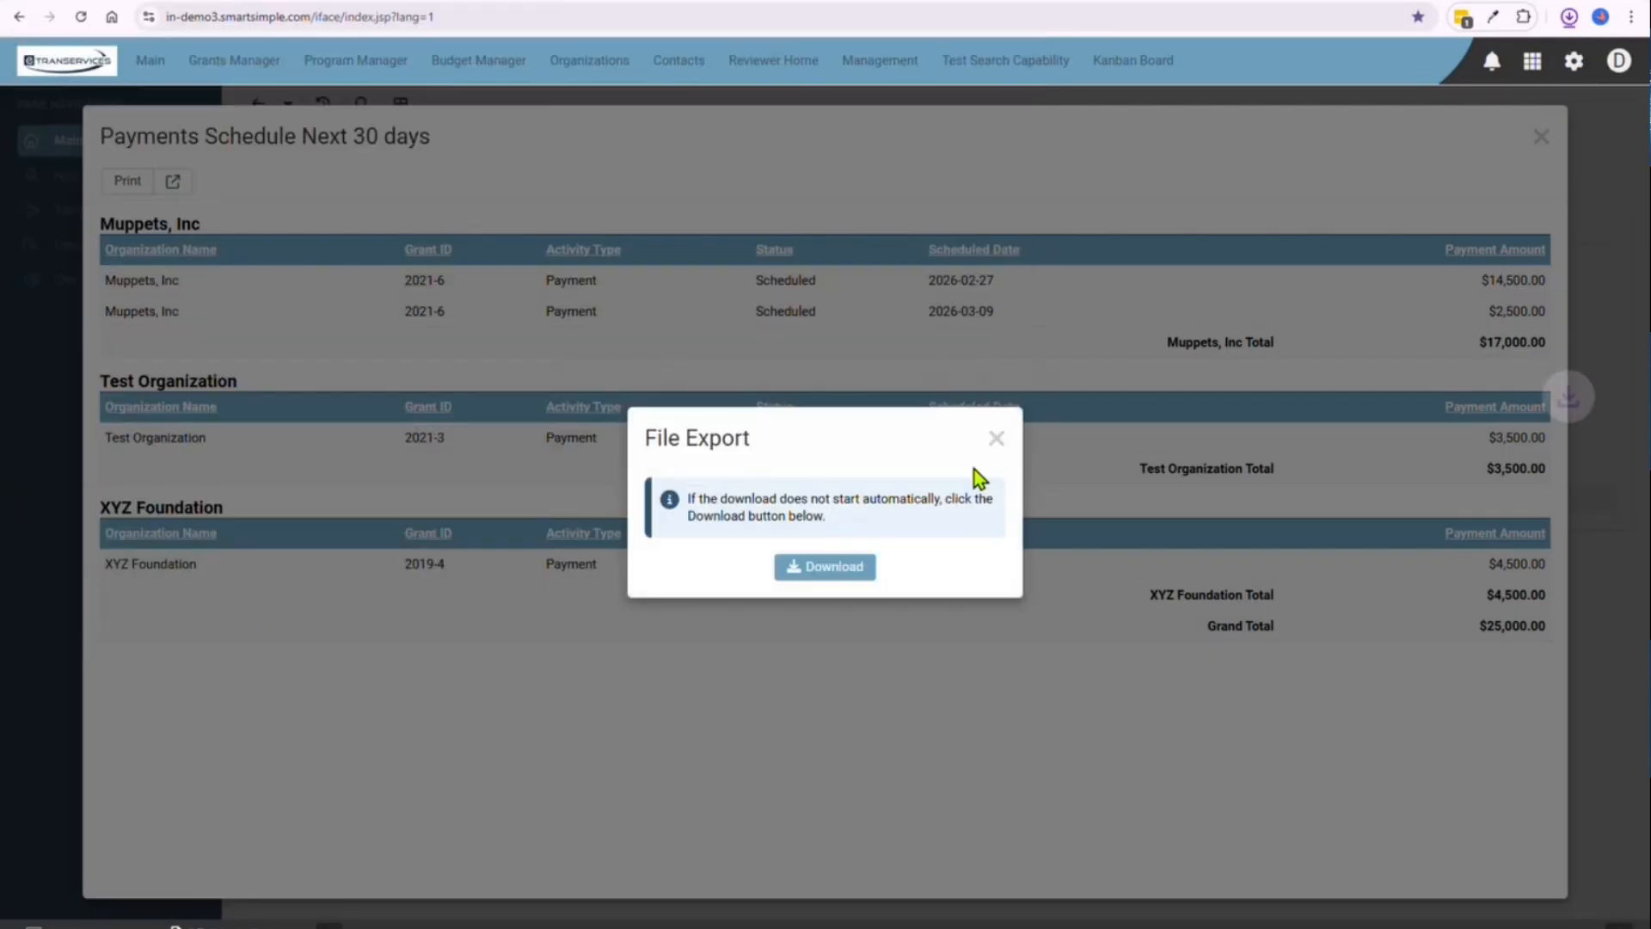
click(996, 440)
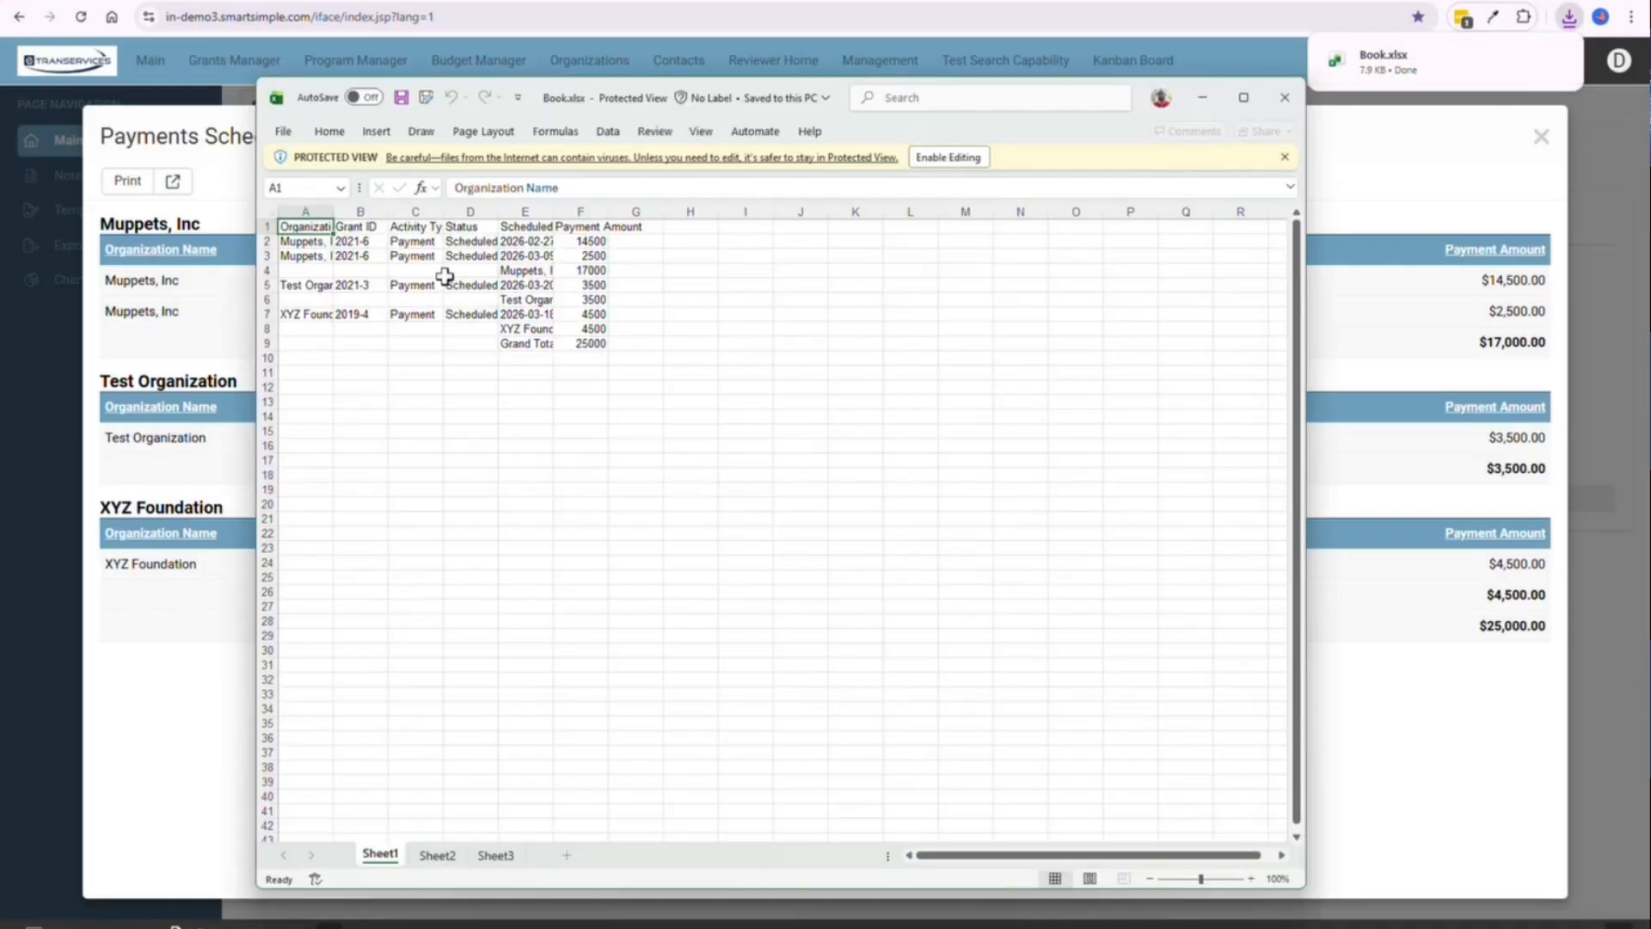
In the exported Book.xlsx in Excel, fit all column widths on Sheet1 to their contents
click(270, 212)
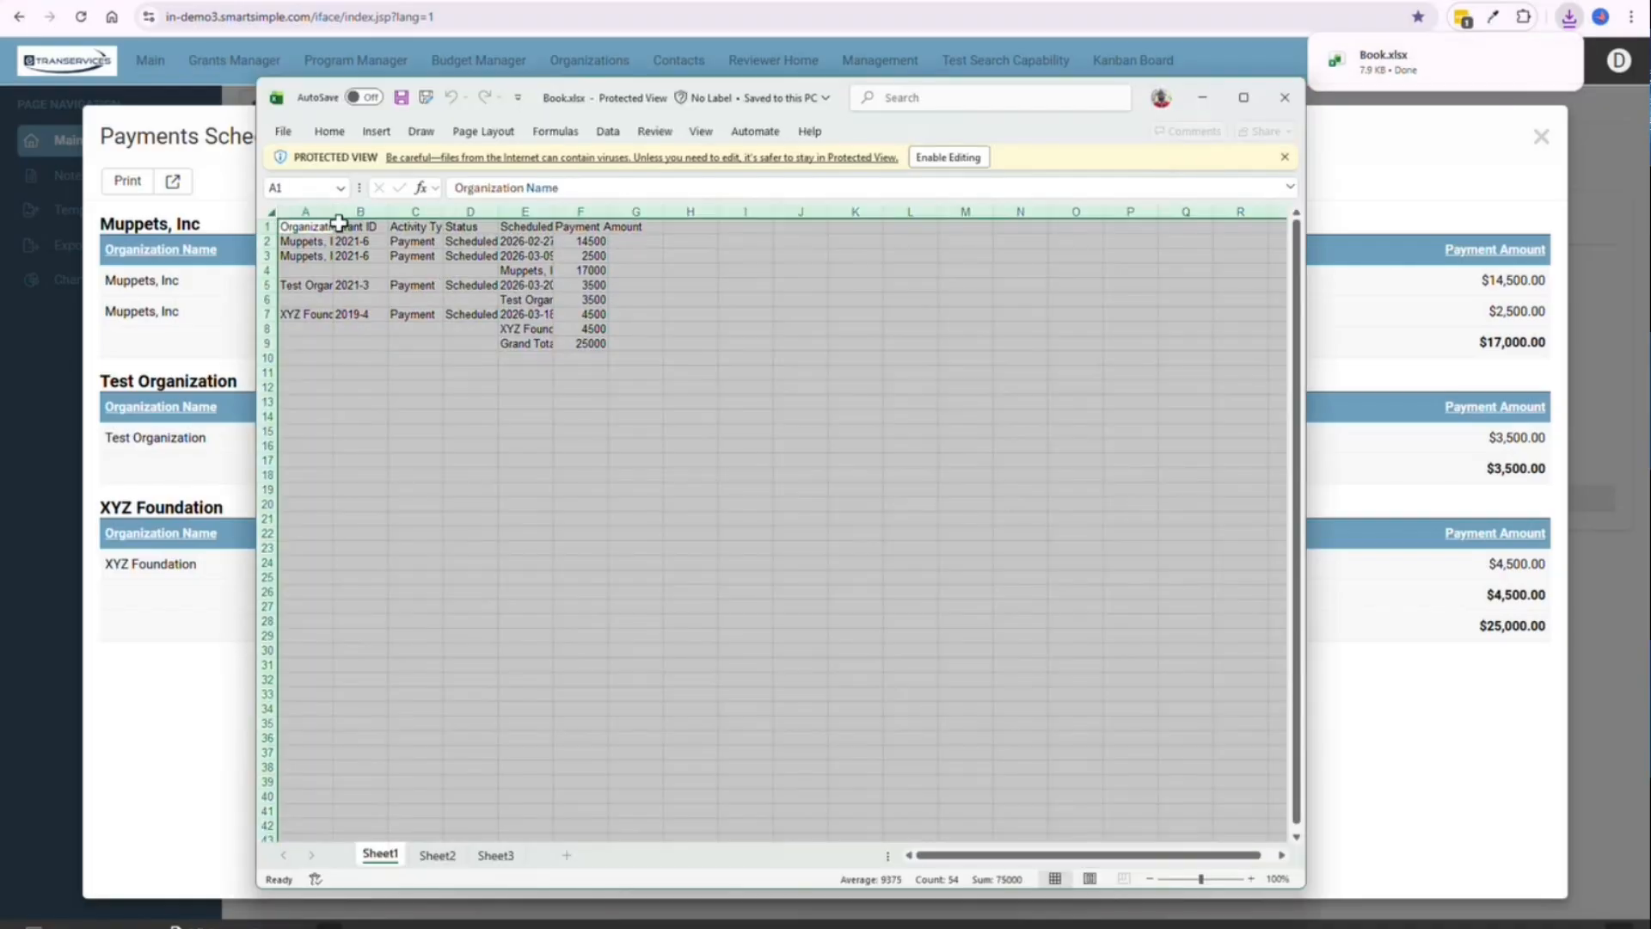
double_click(334, 211)
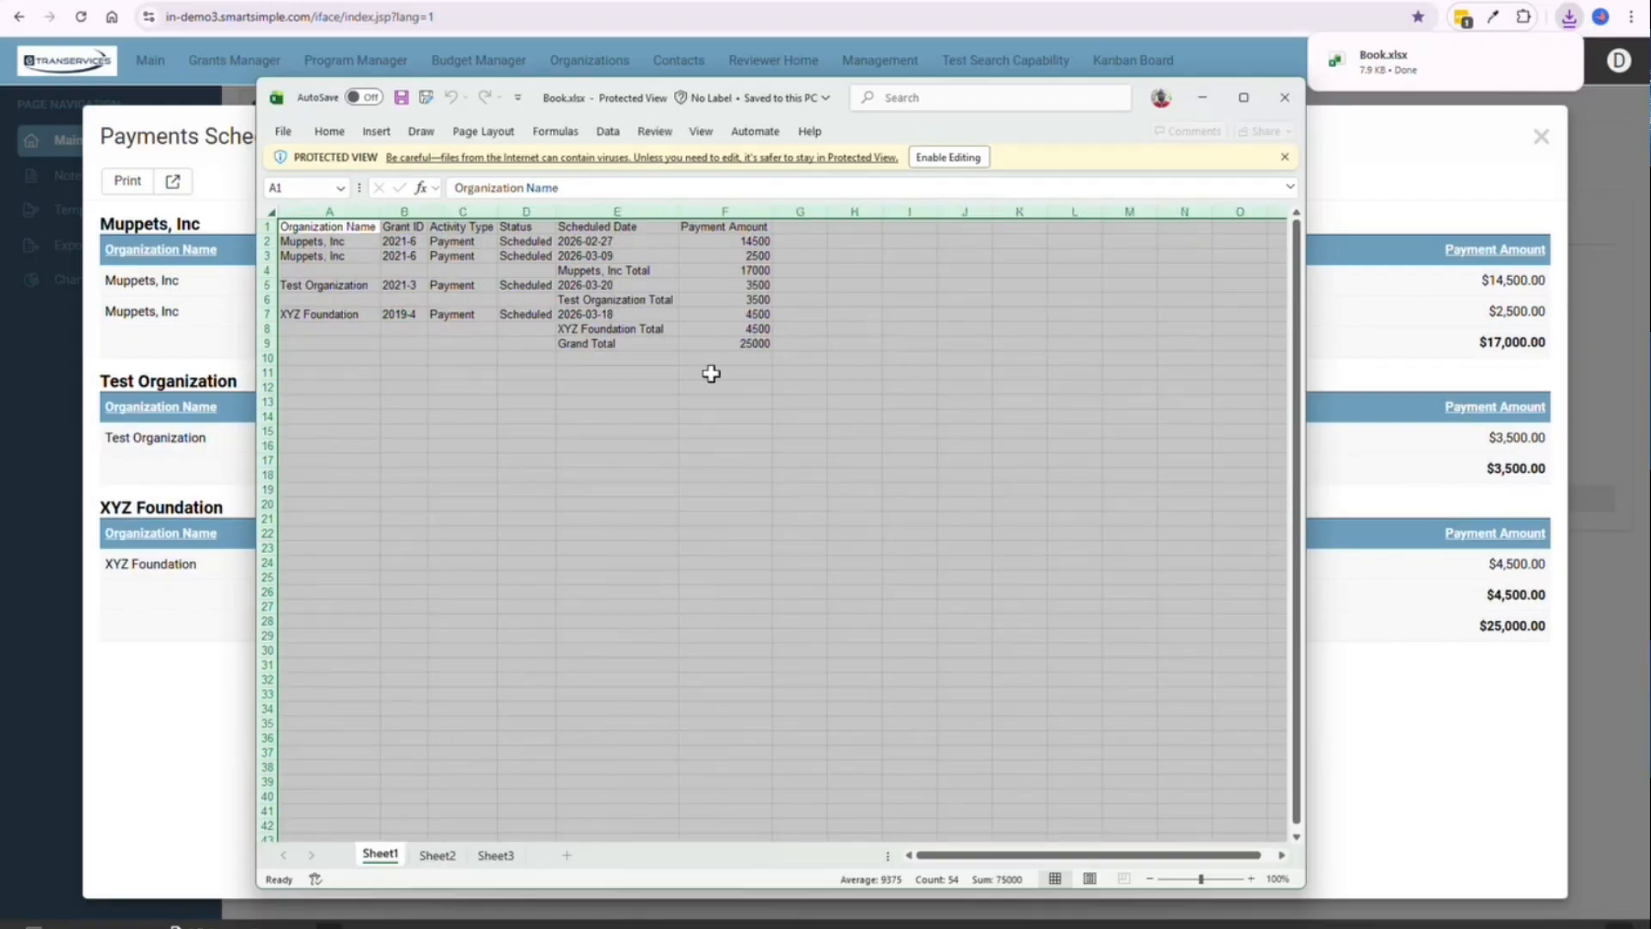
click(725, 401)
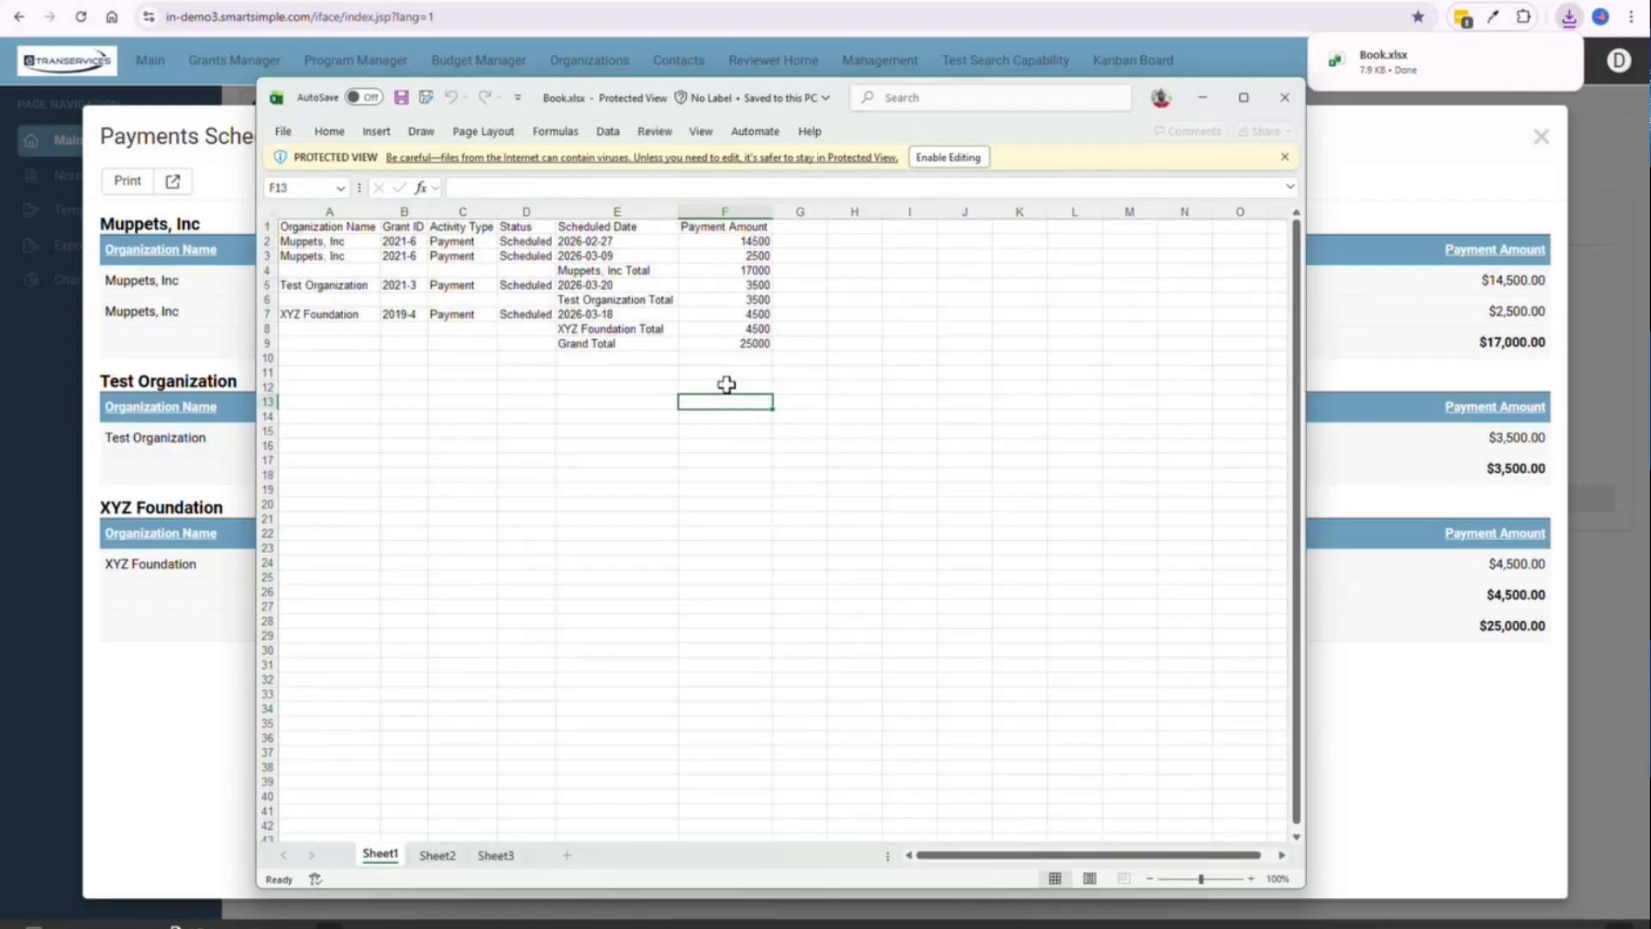